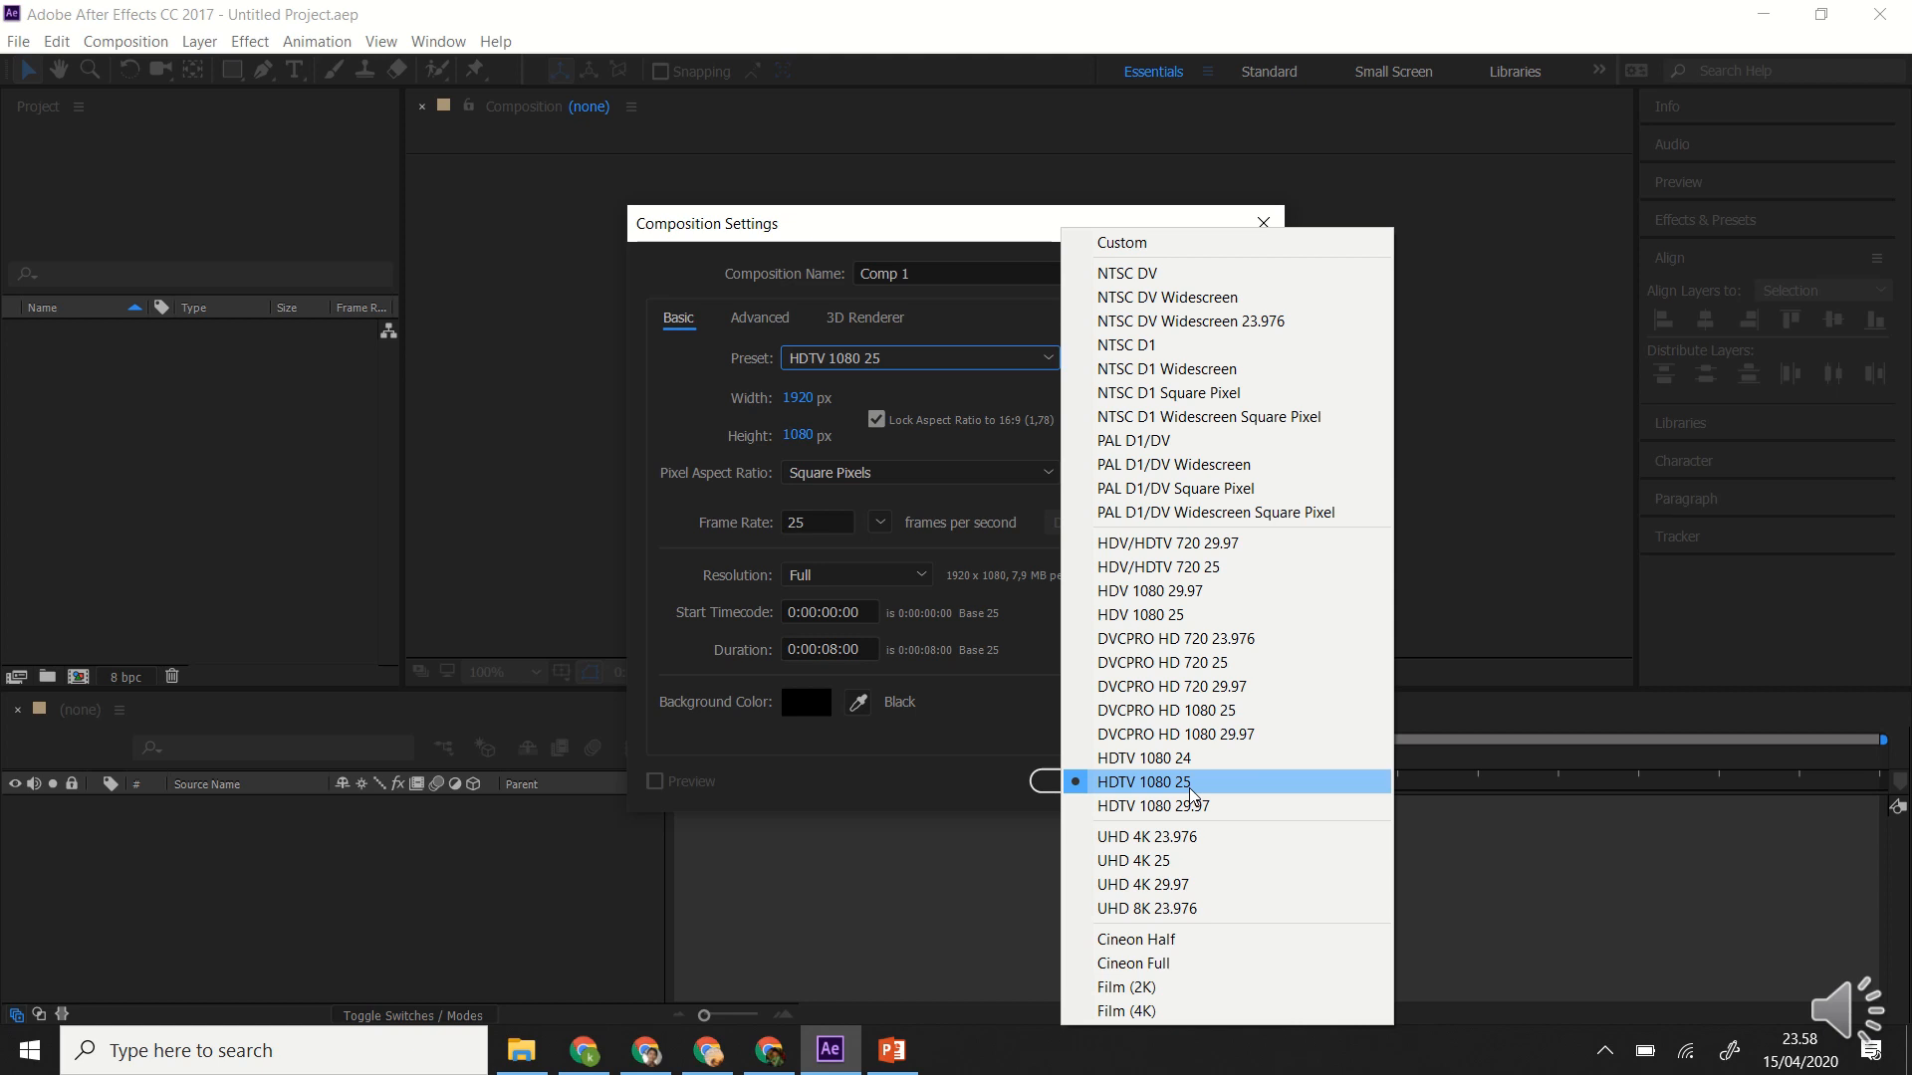
Create composition Comp 1 with the HDTV 1080 25 preset and a duration of 0:00:08:00.
click(1210, 784)
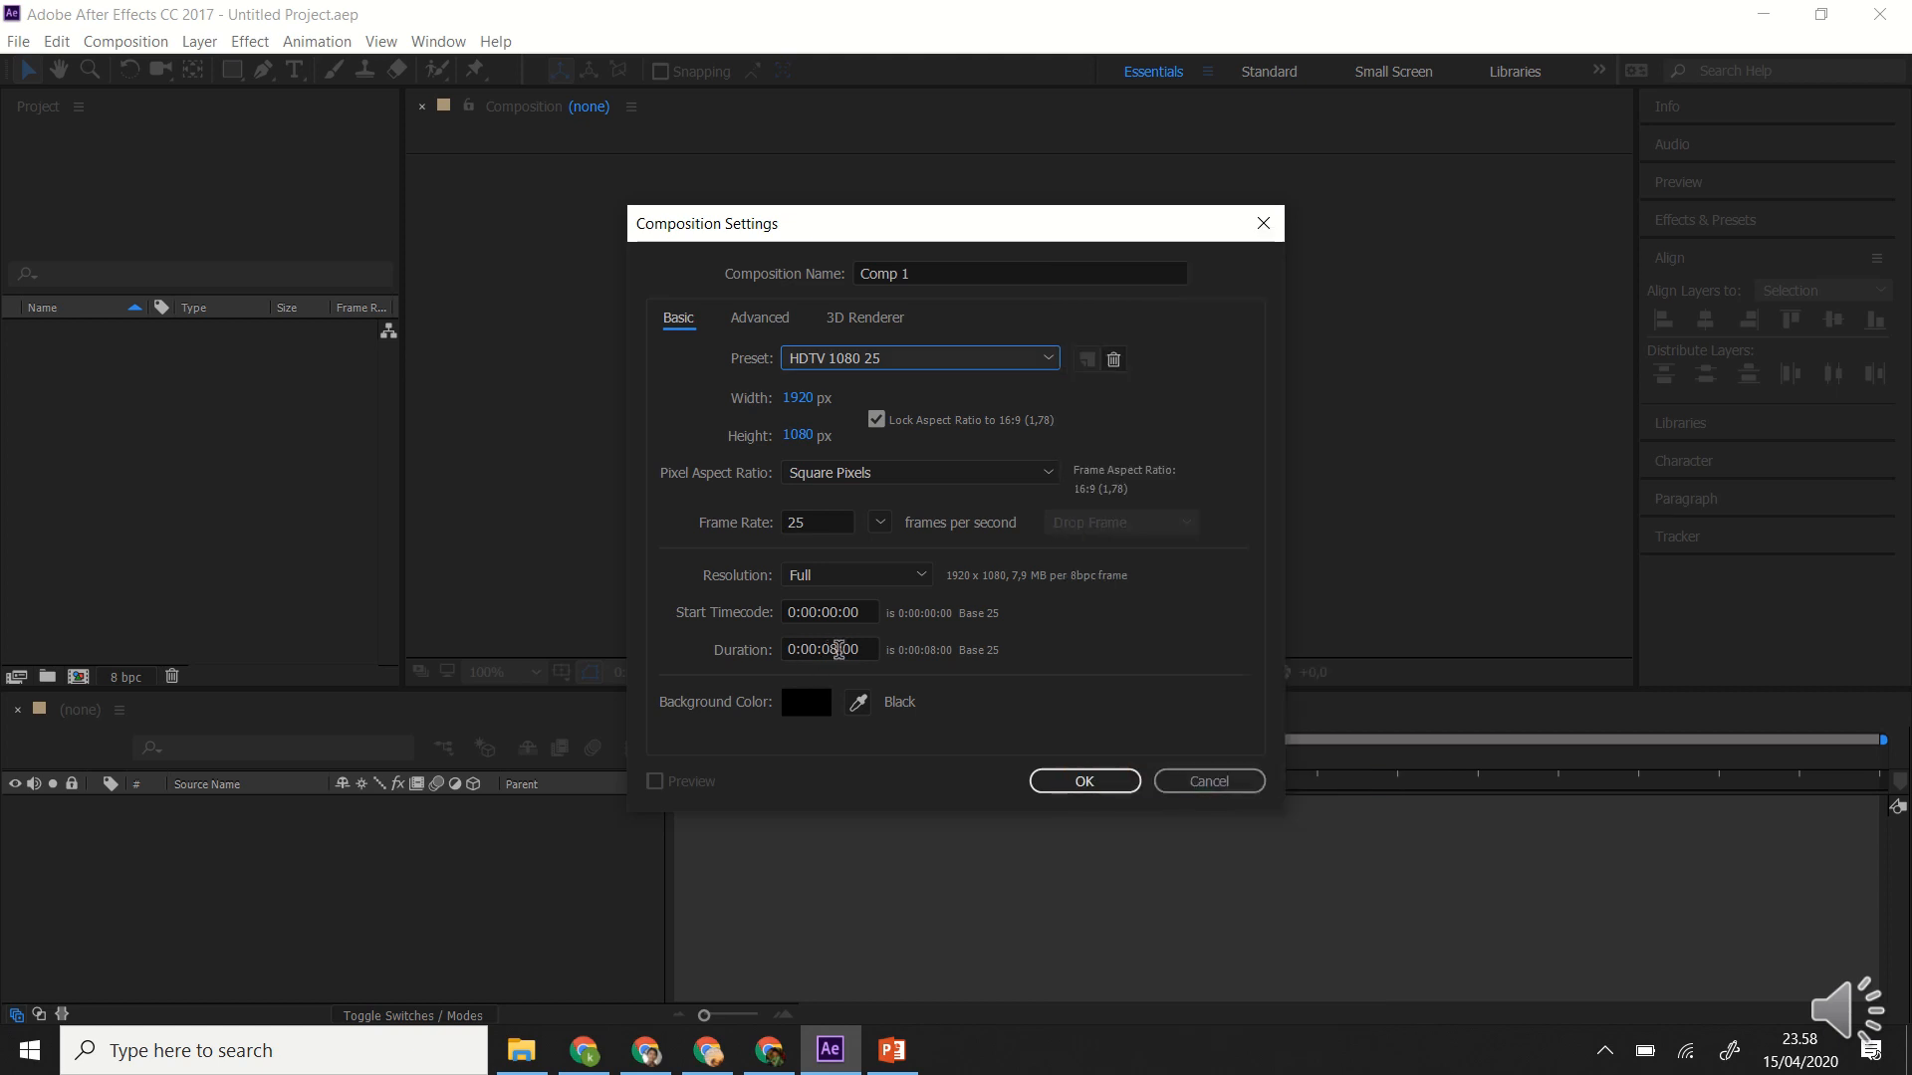
click(840, 649)
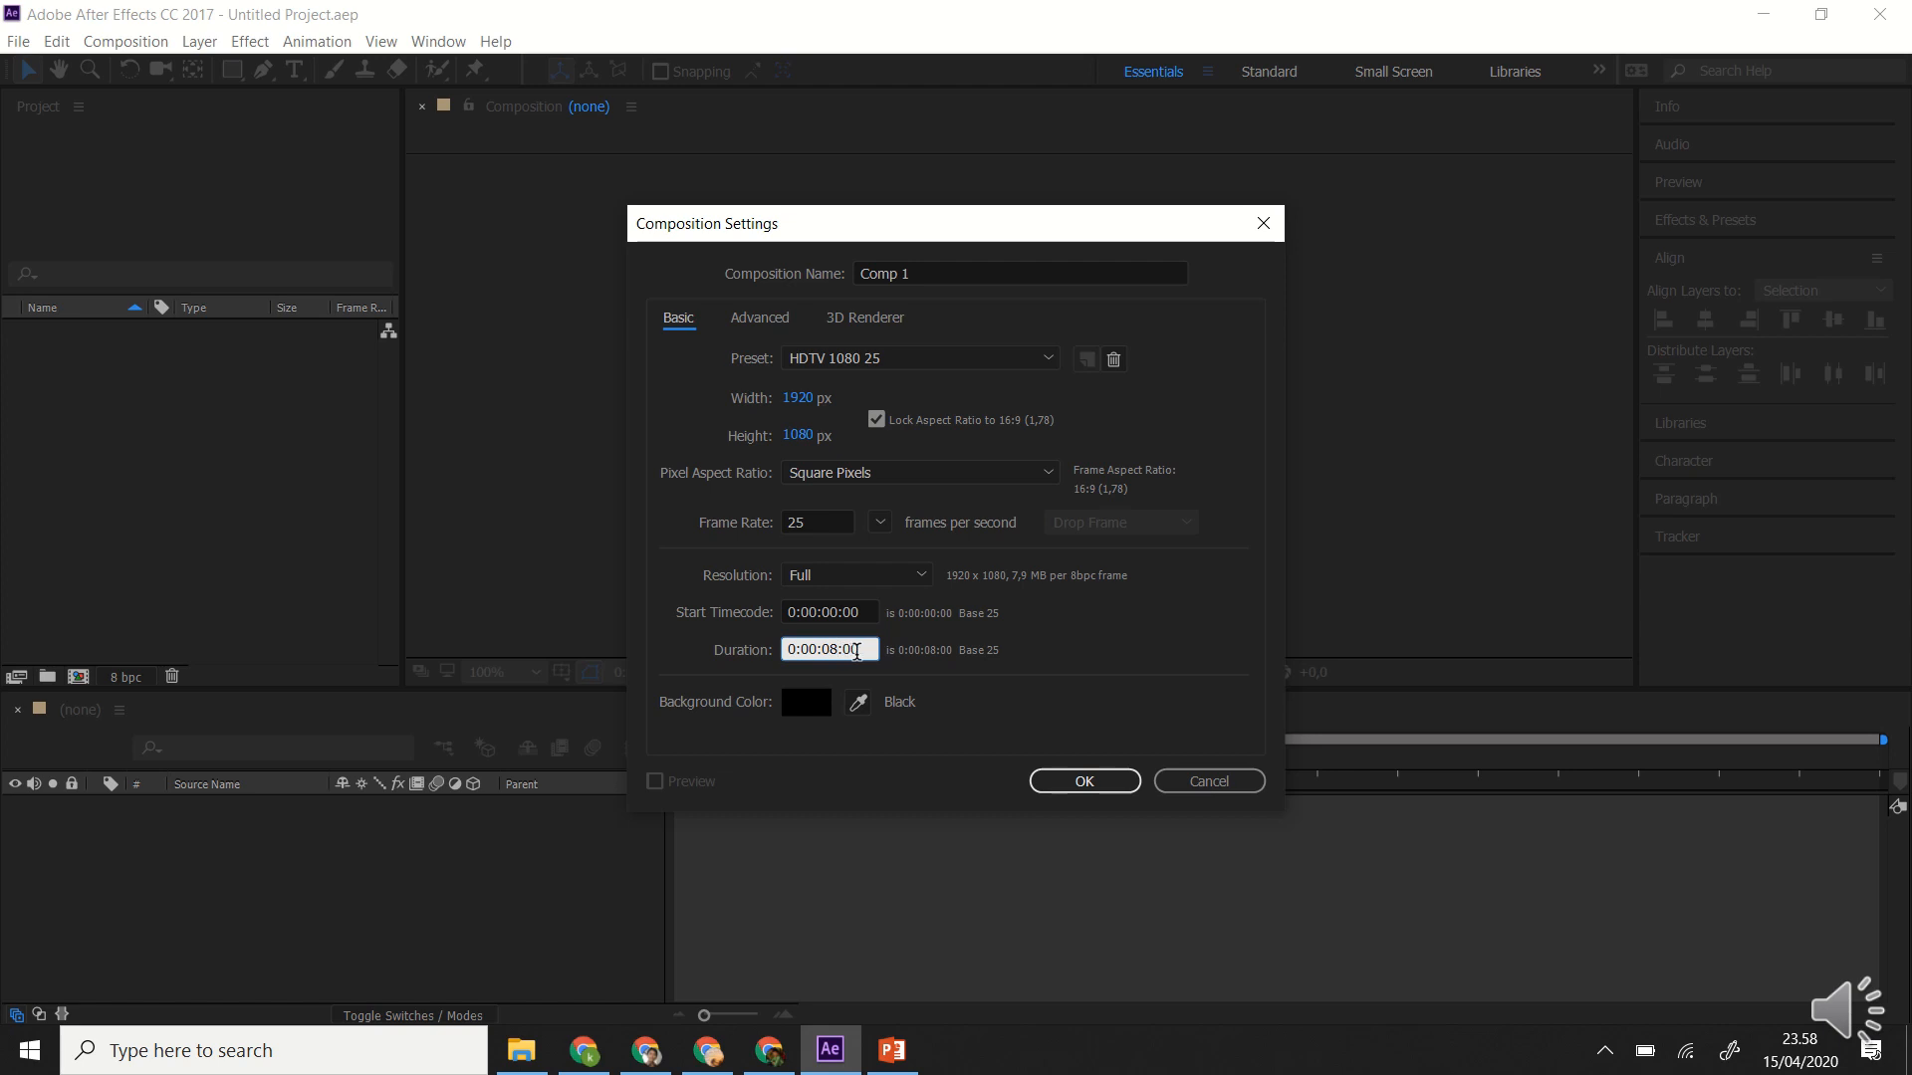
click(1084, 781)
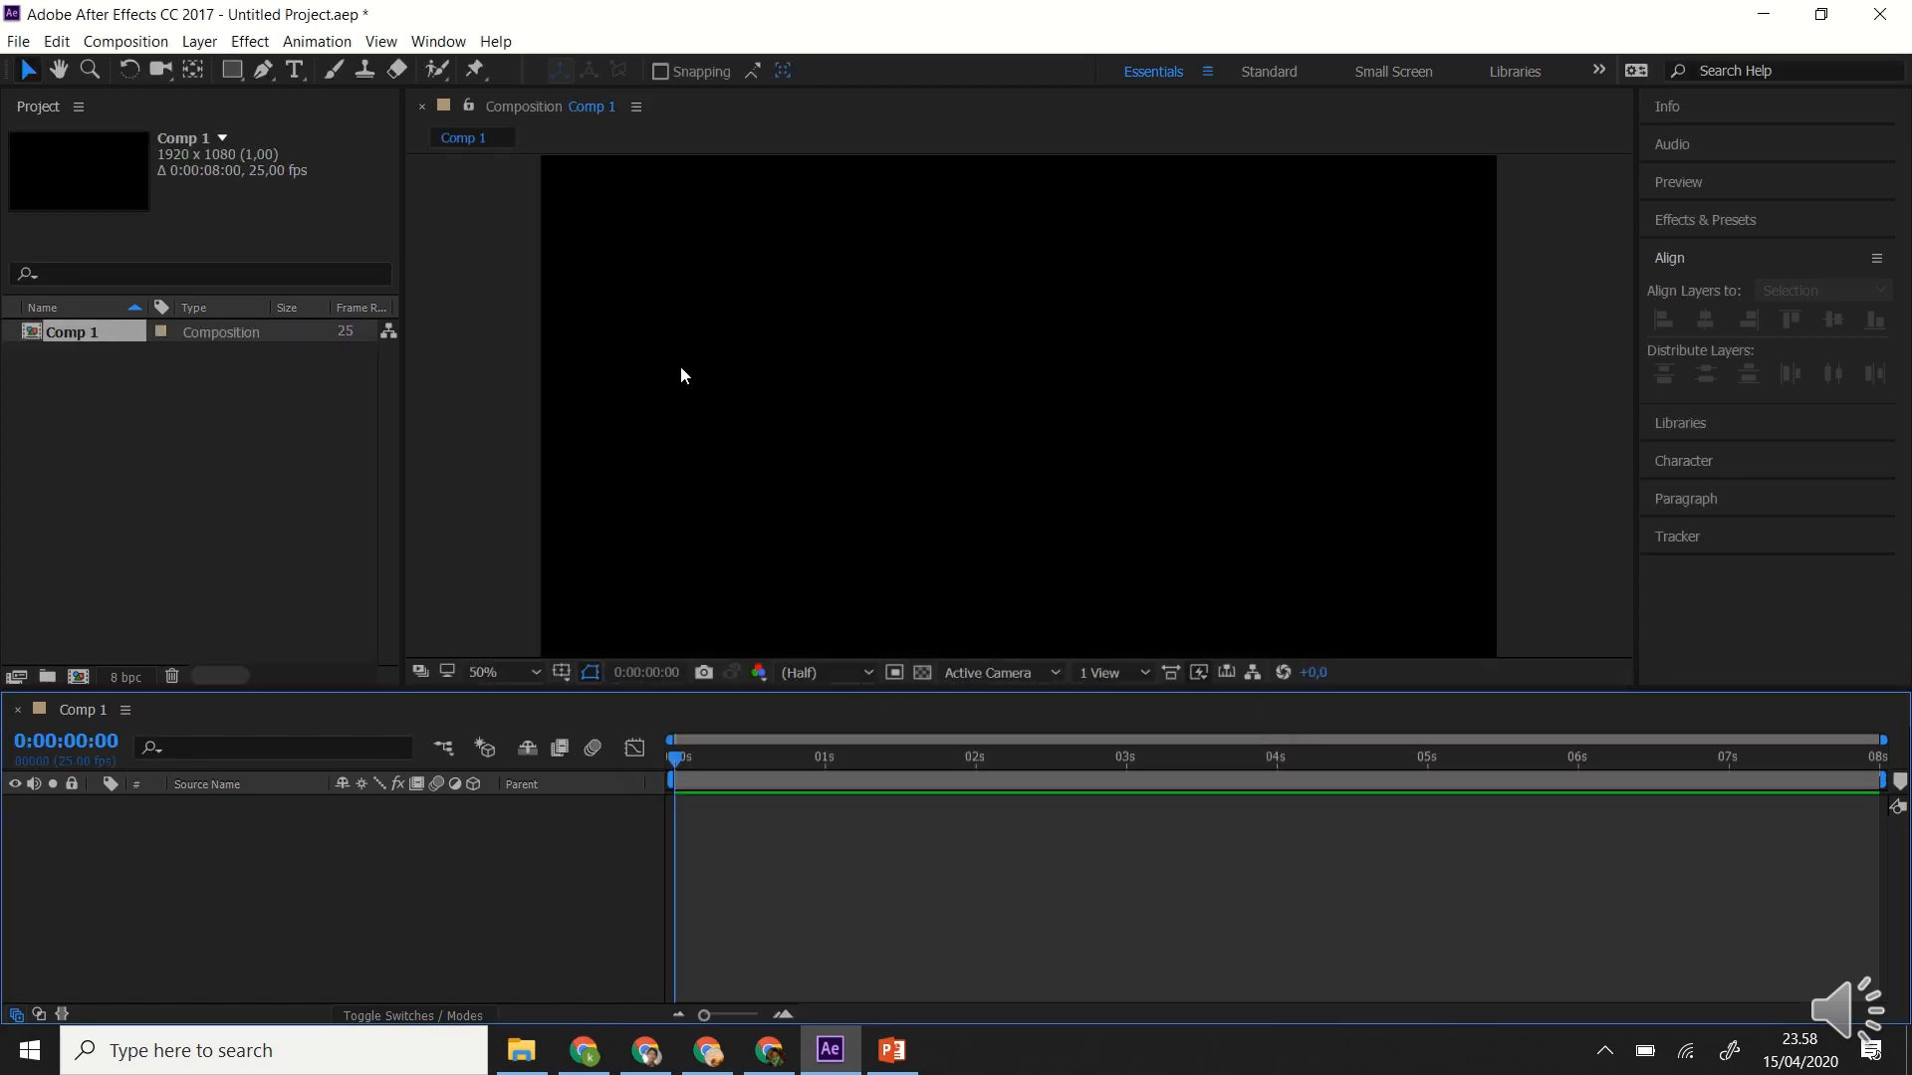
Add a horizontal text layer reading PEKANBARU in the upper part of the composition.
click(297, 69)
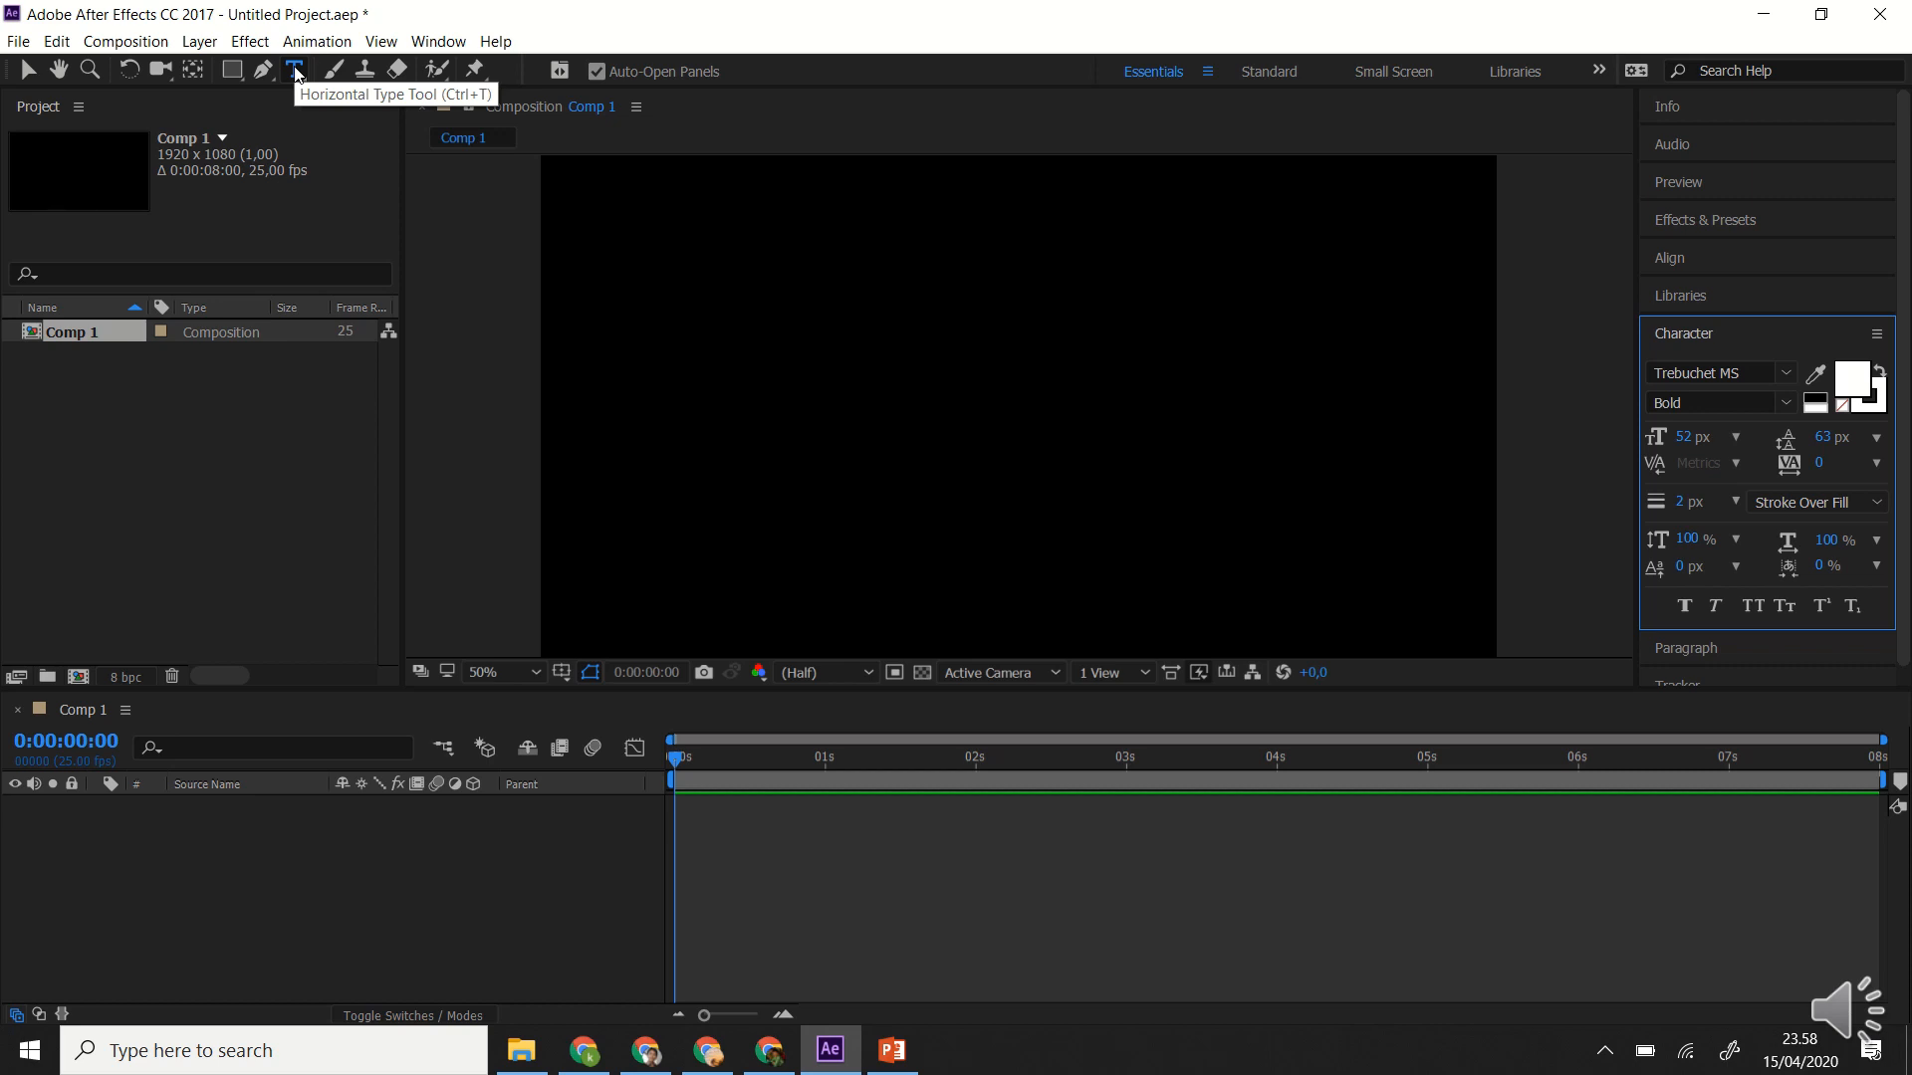
click(813, 314)
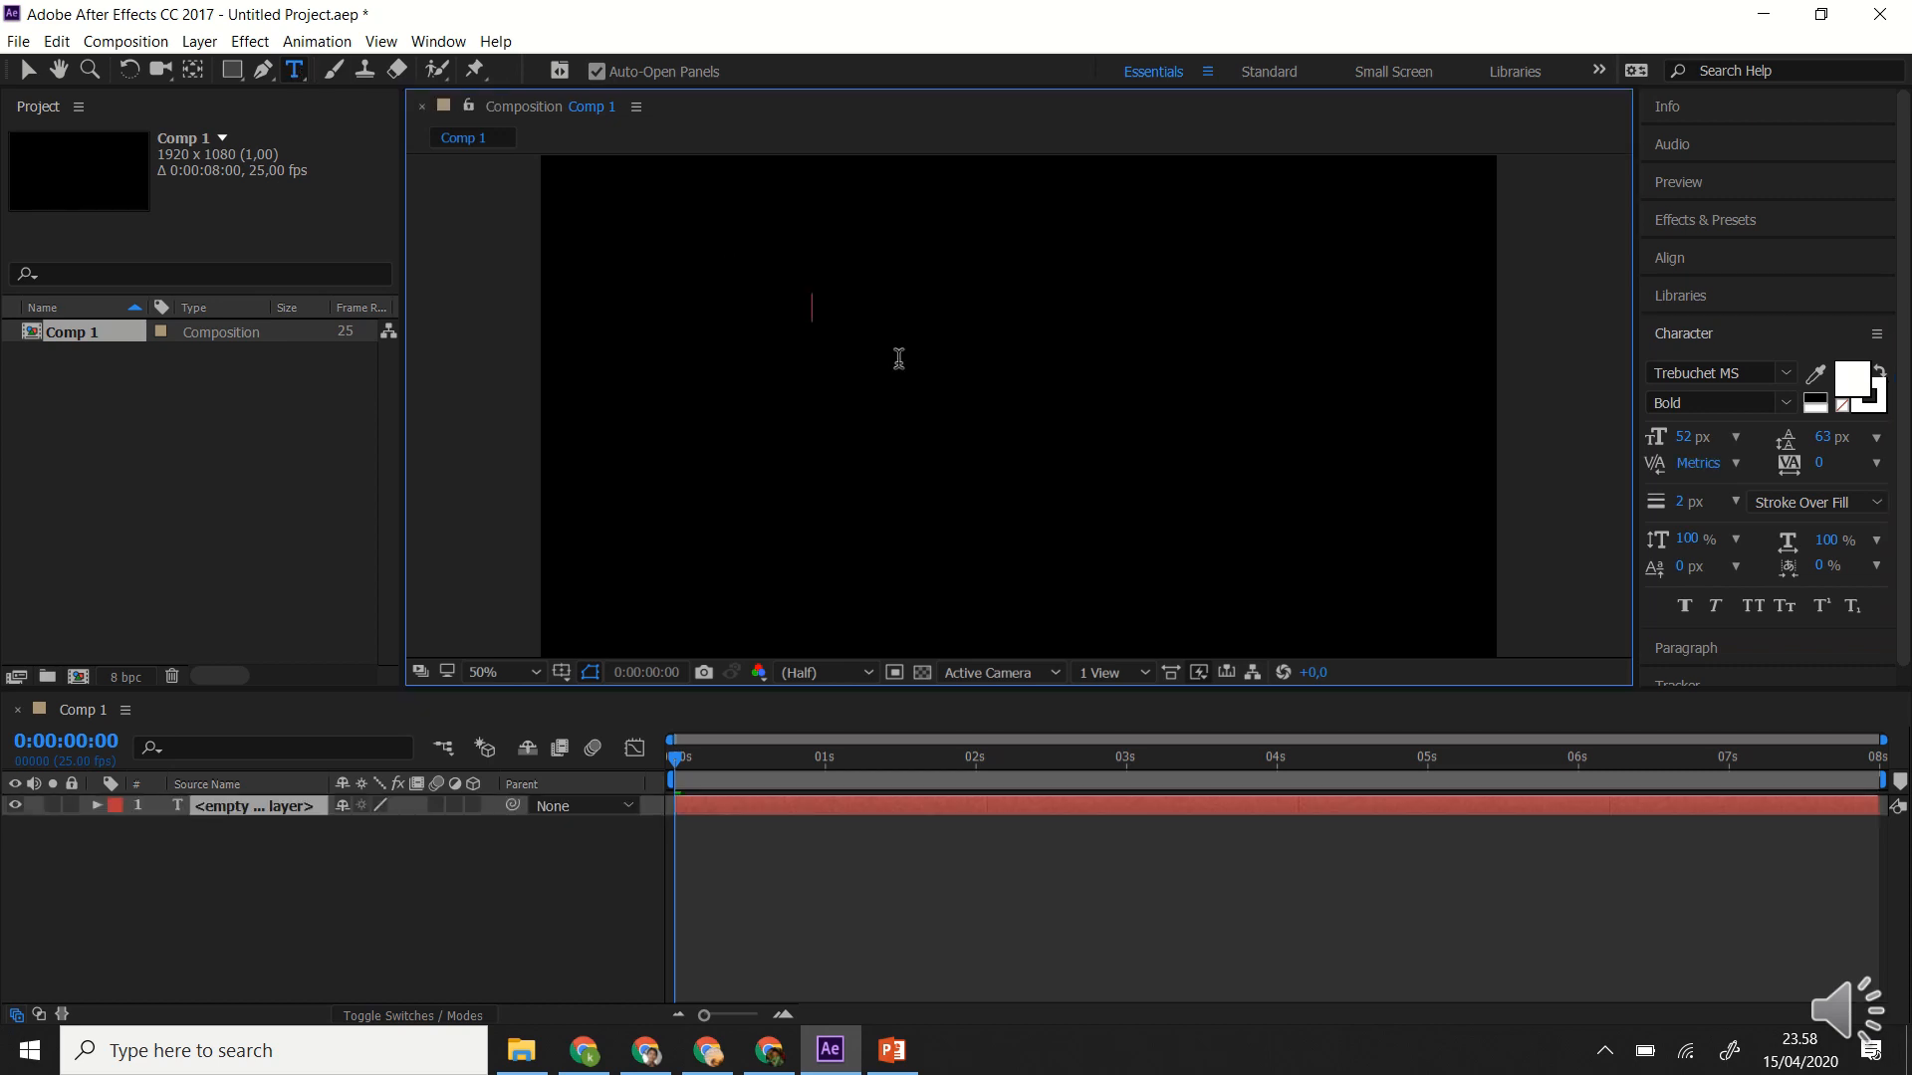
text(PEKA)
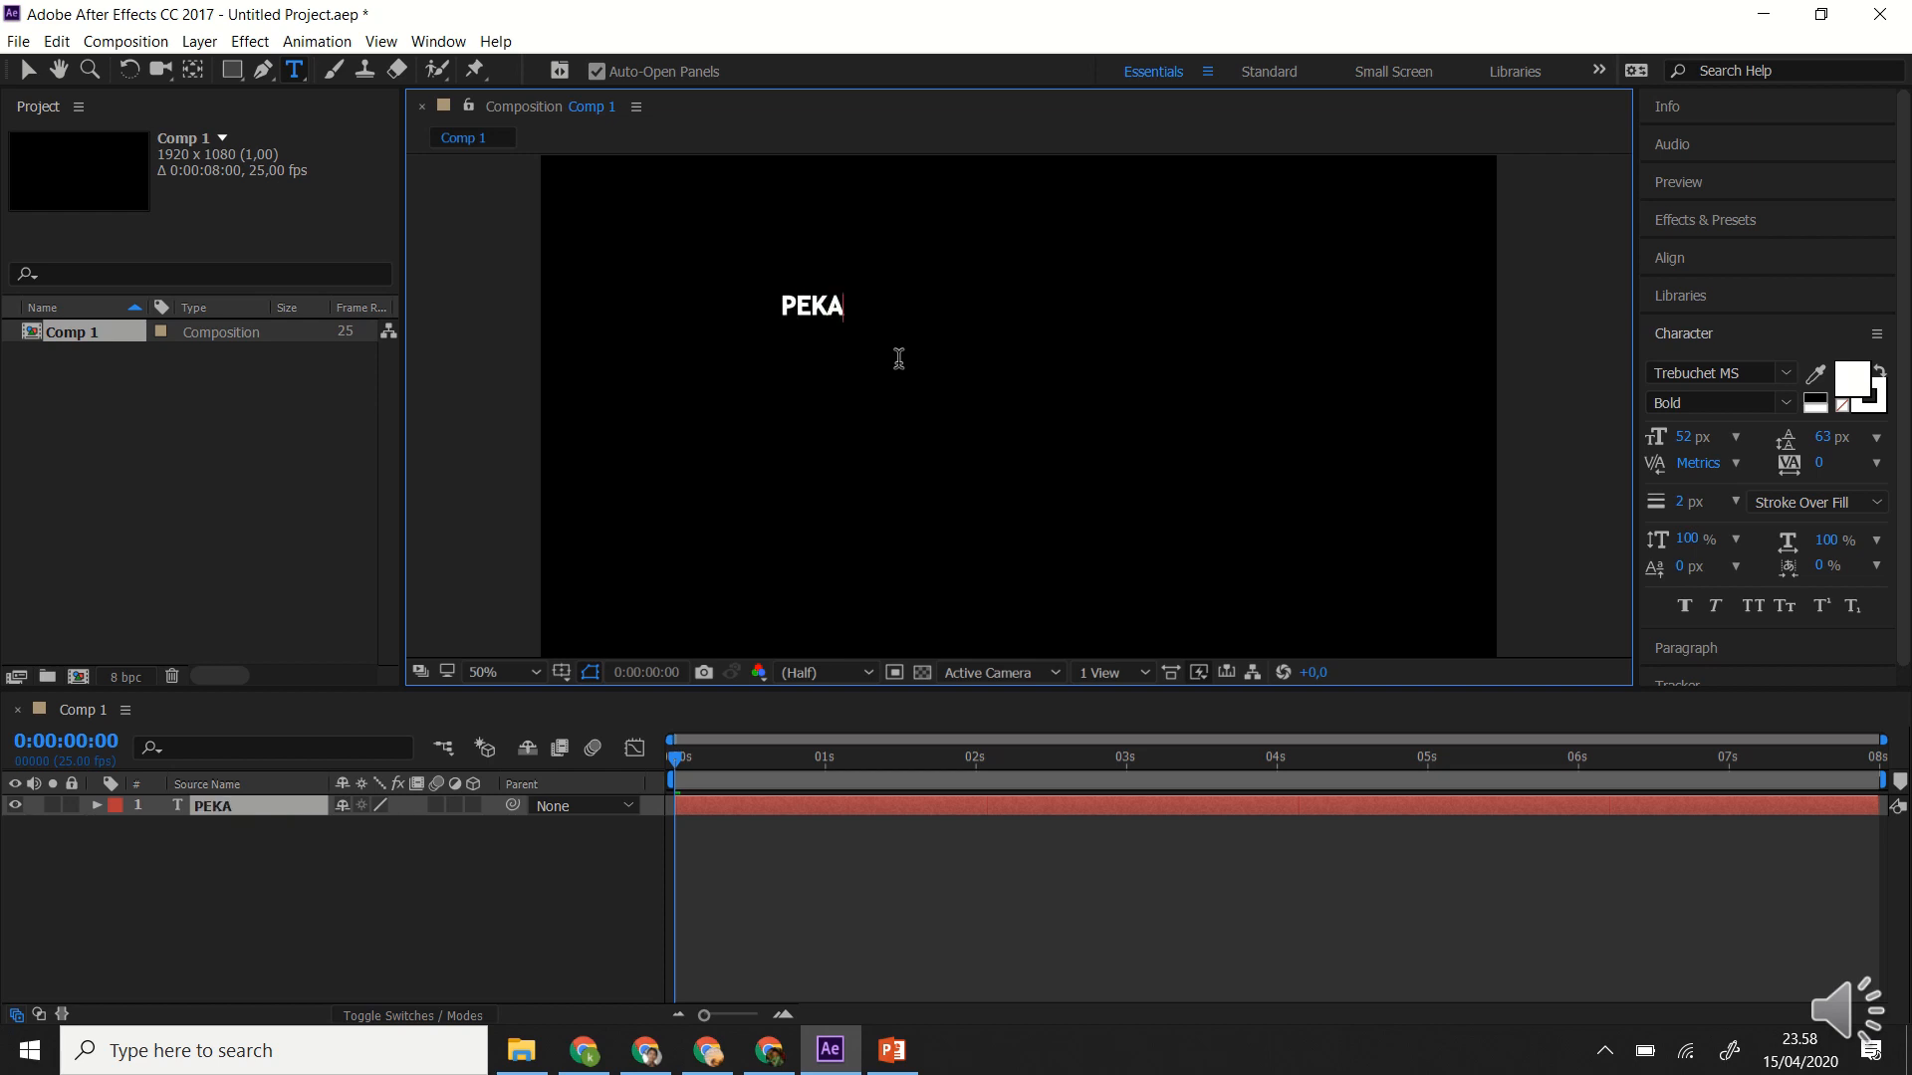
text(NBARU)
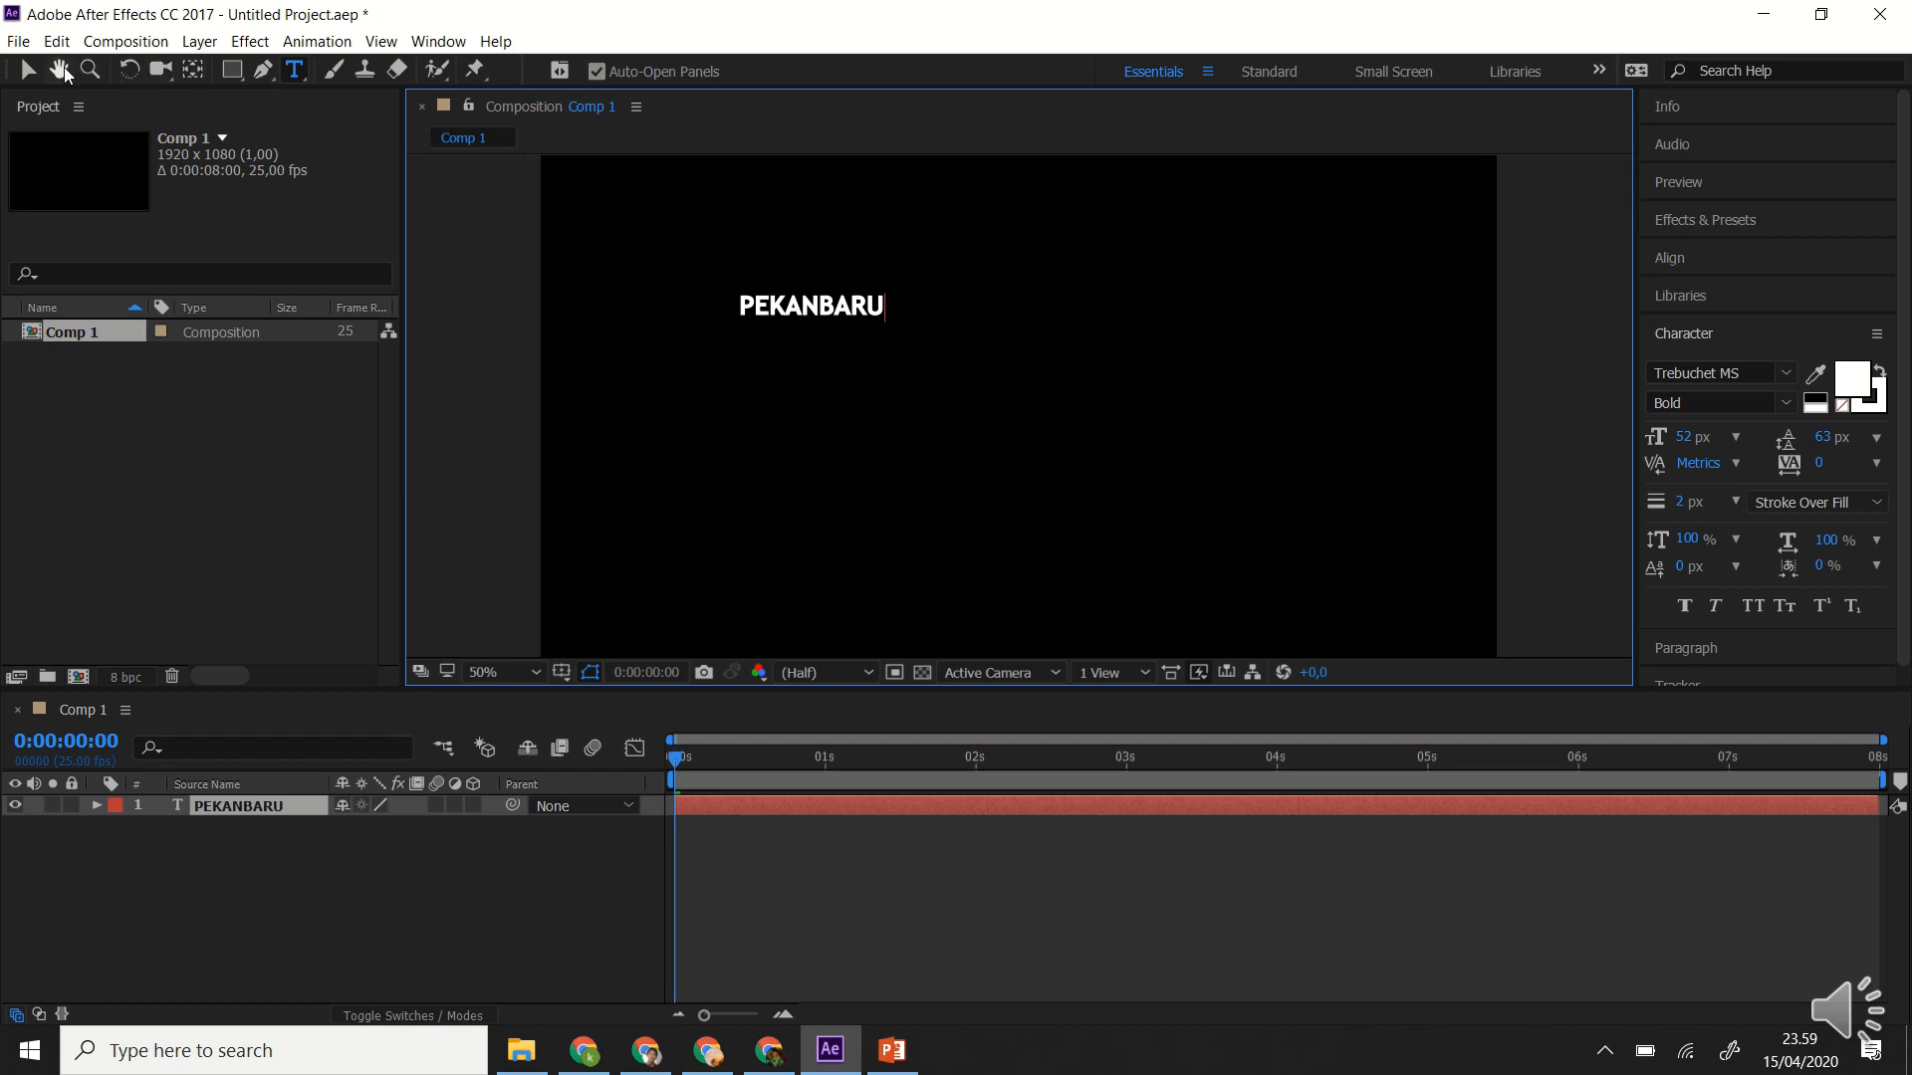
click(29, 71)
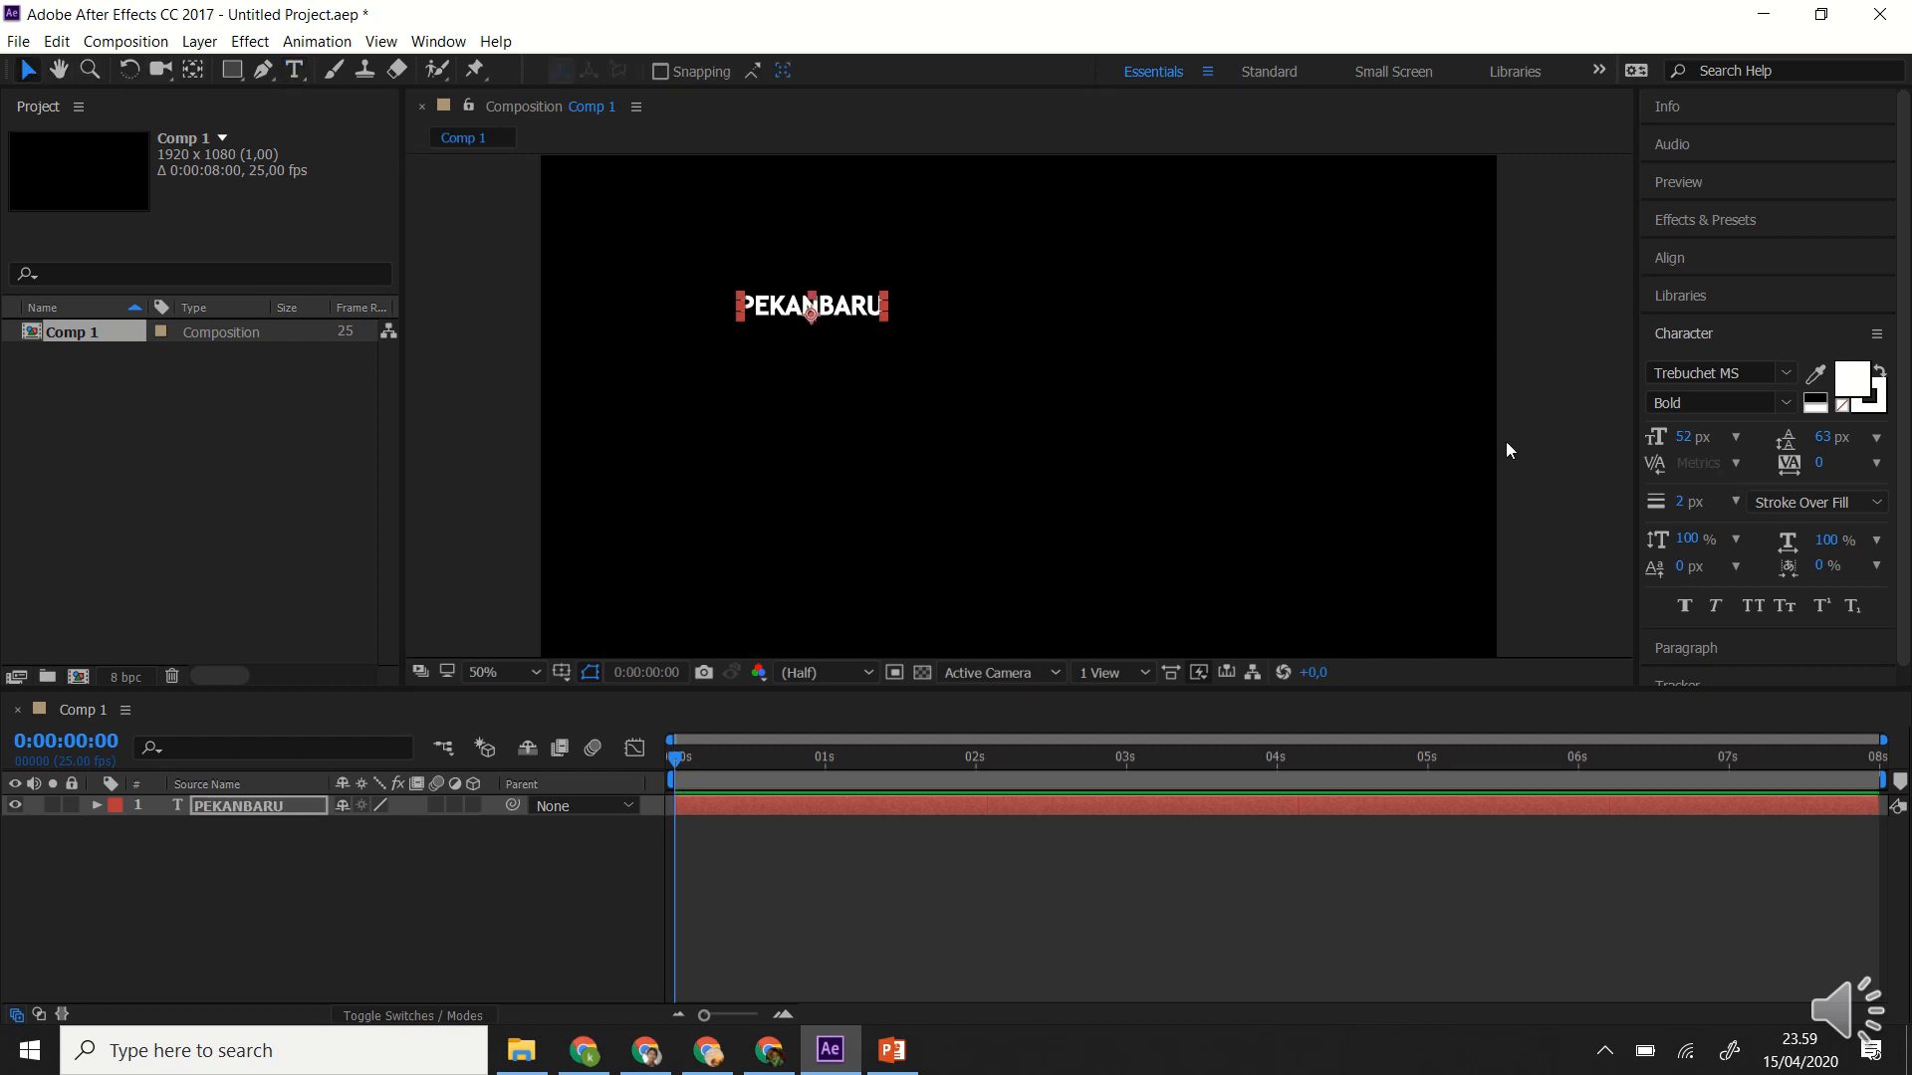
Enlarge the PEKANBARU text to a font size of 95 px.
click(1689, 444)
mouse_move(1685, 440)
mouse_down()
mouse_move(1731, 451)
mouse_move(1708, 450)
mouse_up()
key(Caps_Lock)
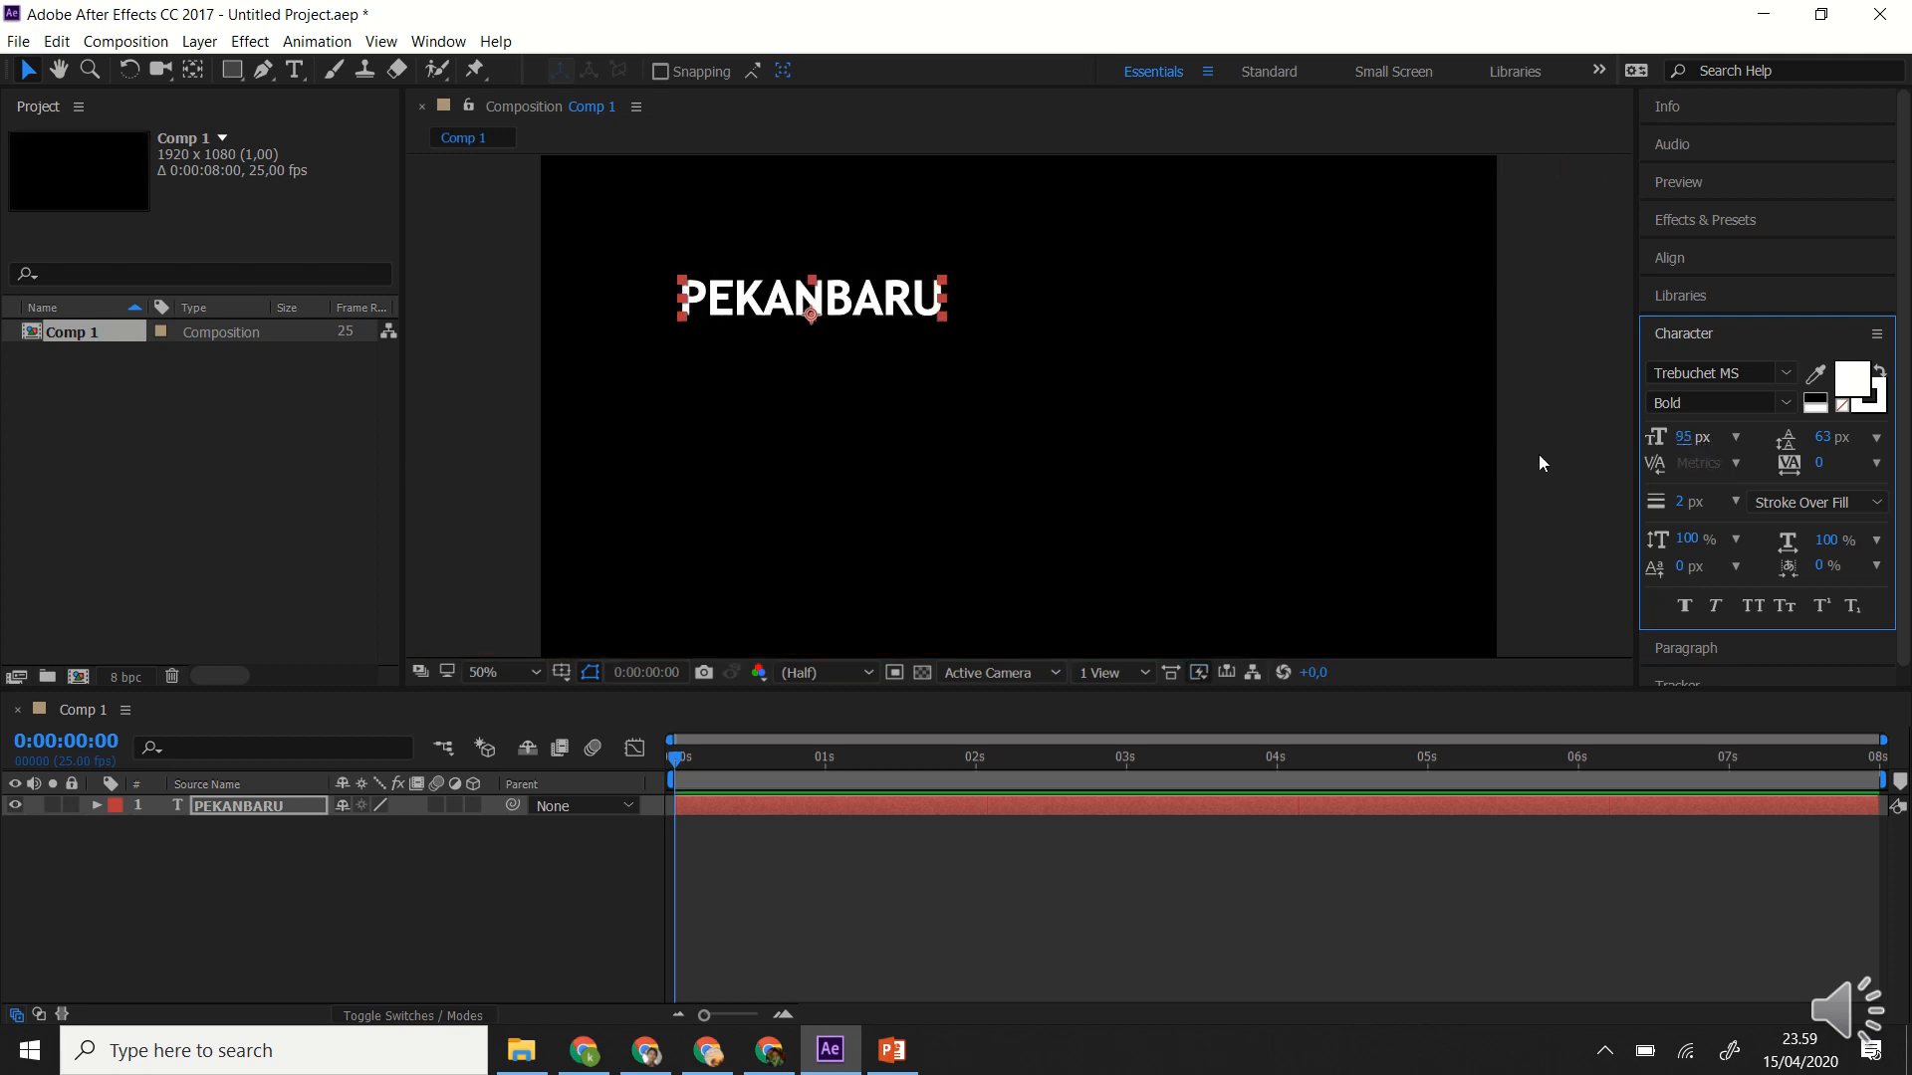
Move the PEKANBARU title toward the middle, align it to the composition's horizontal center, and nudge it slightly down.
drag(893, 317, 962, 358)
click(1690, 267)
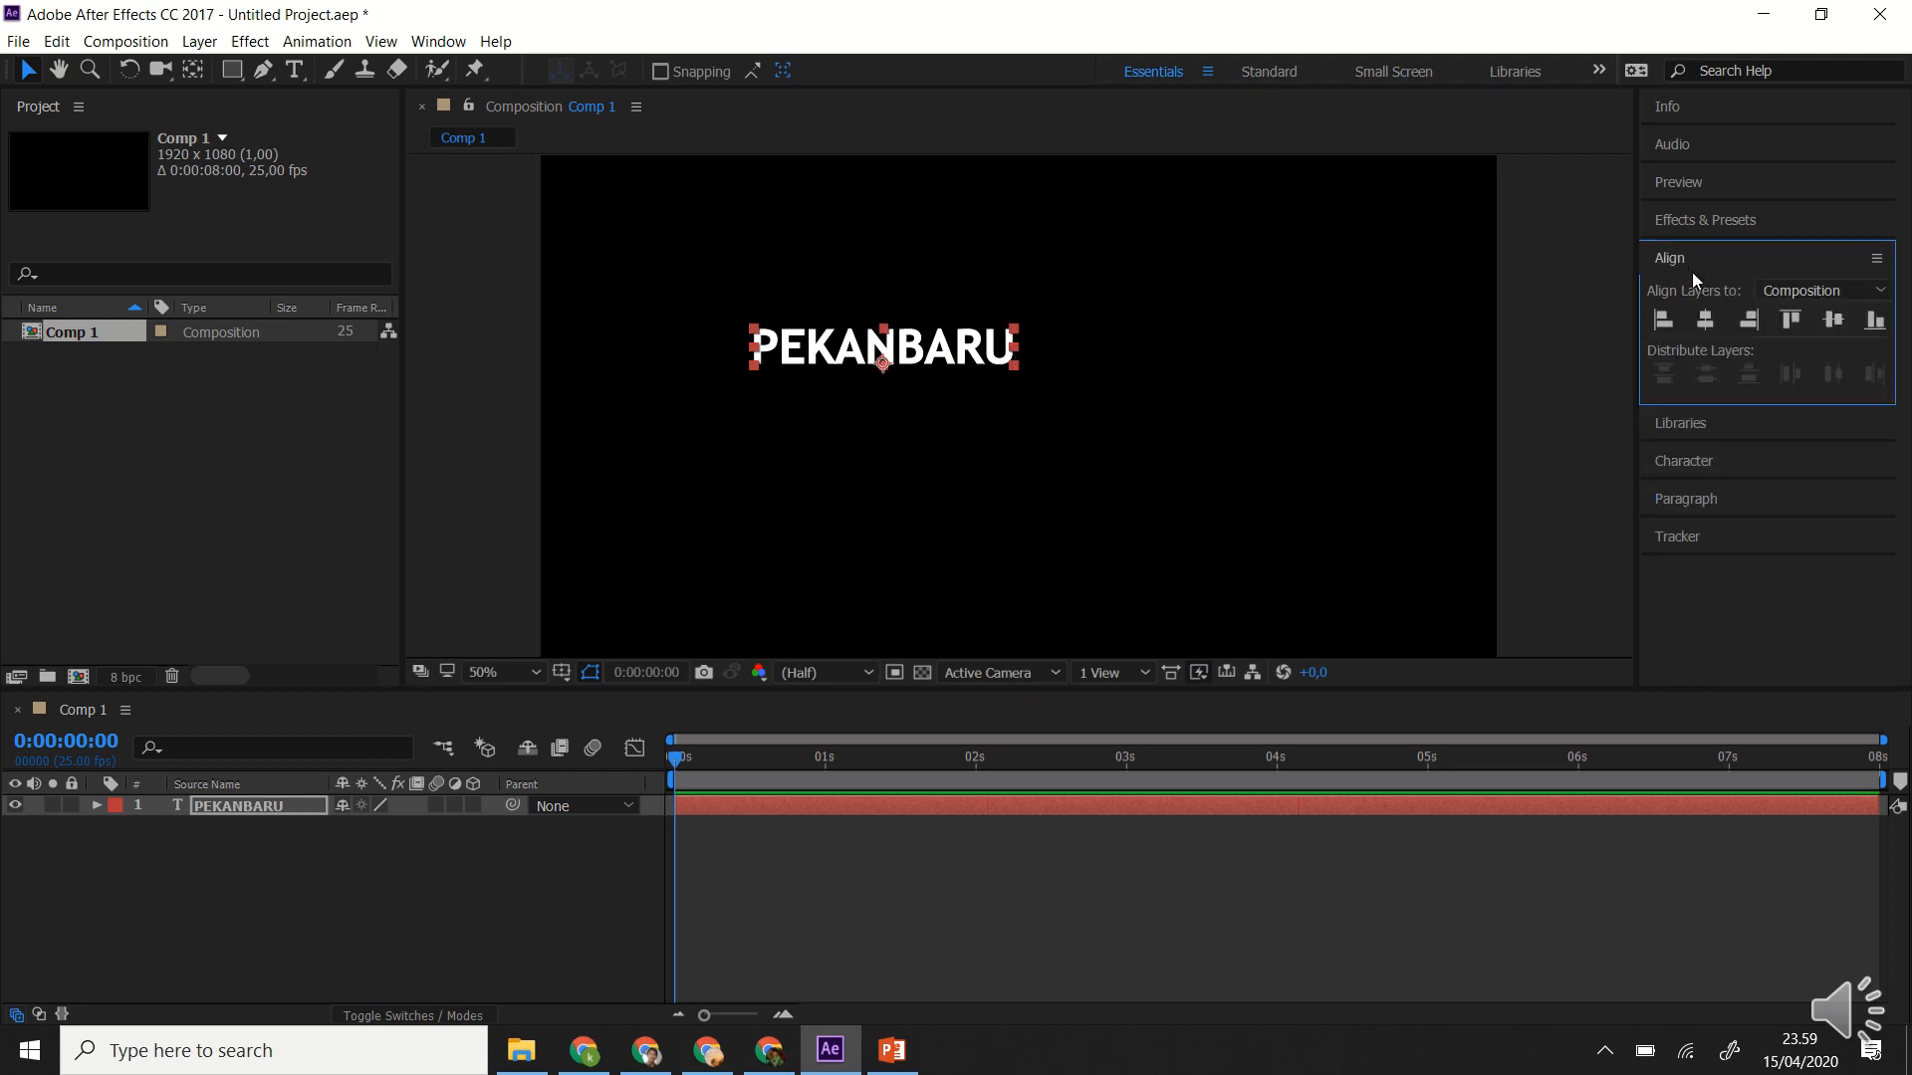
click(1705, 320)
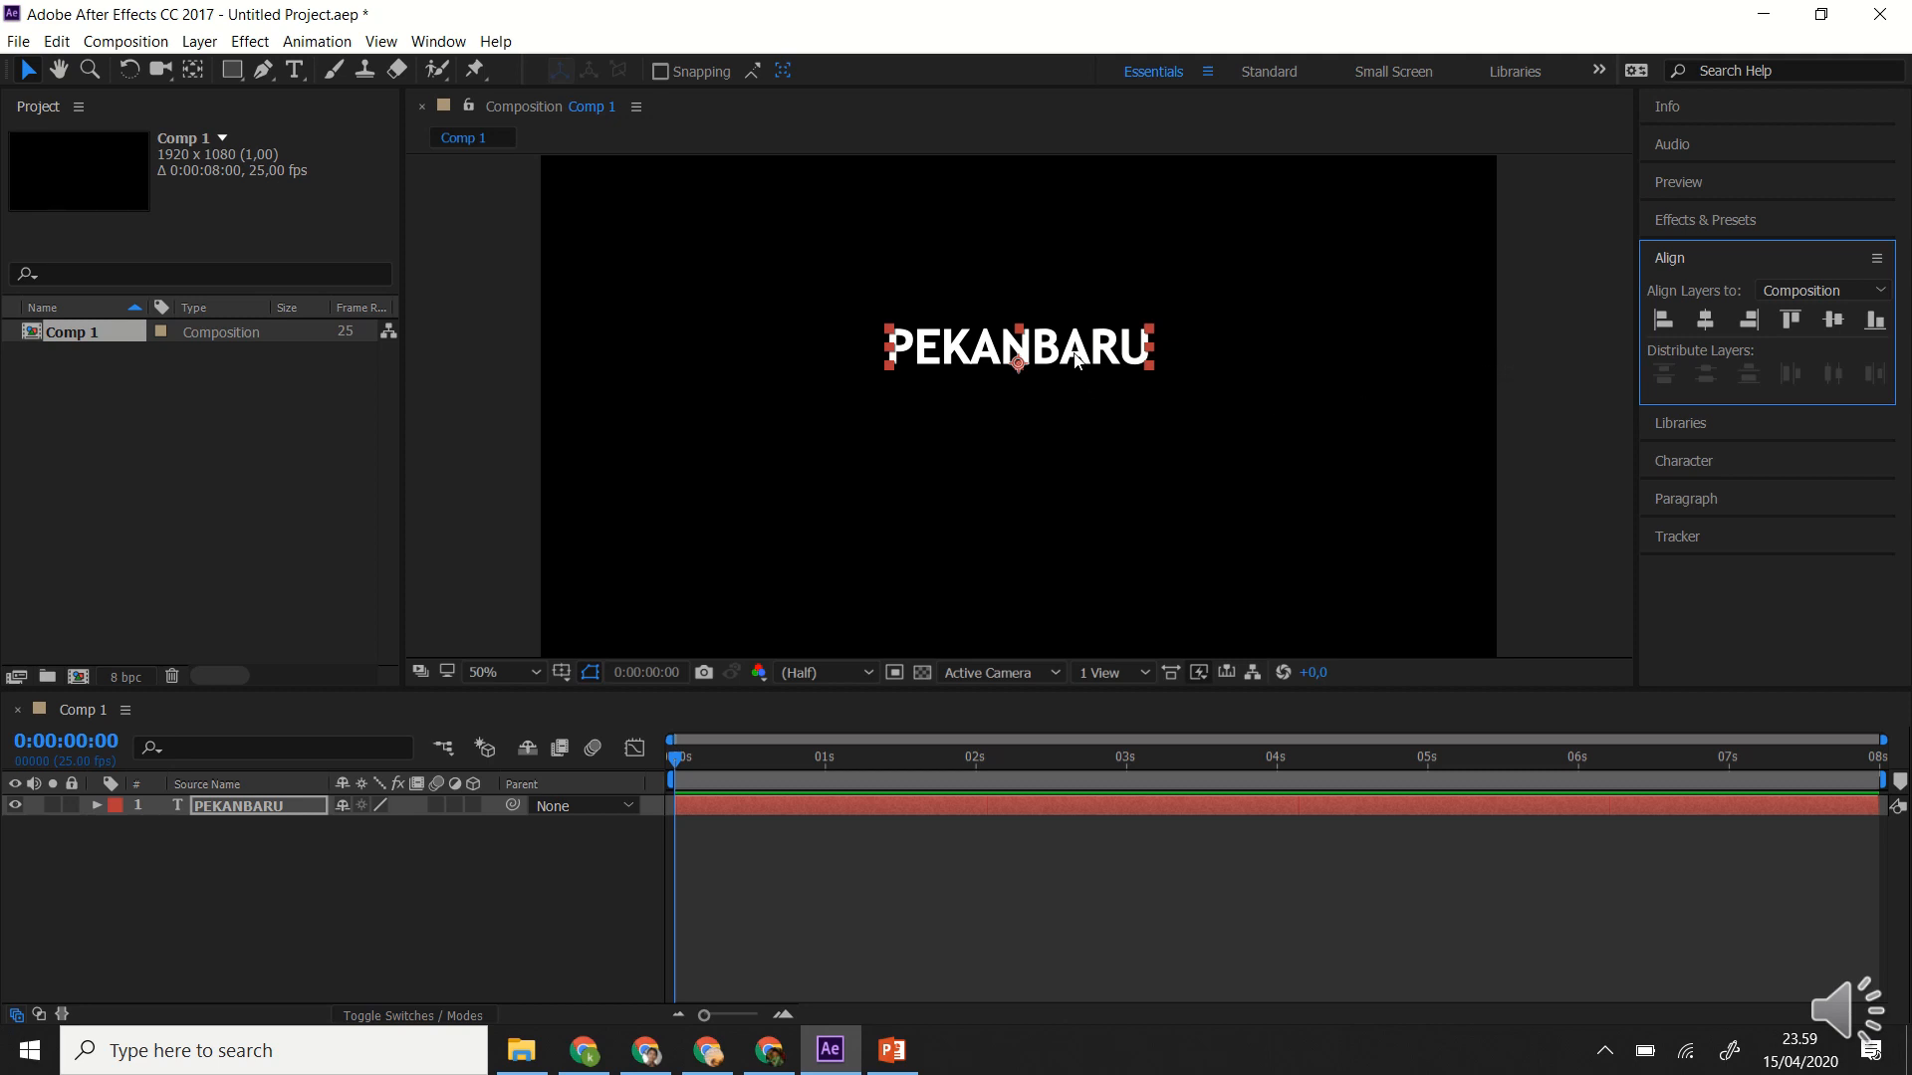
drag(1080, 369, 1066, 371)
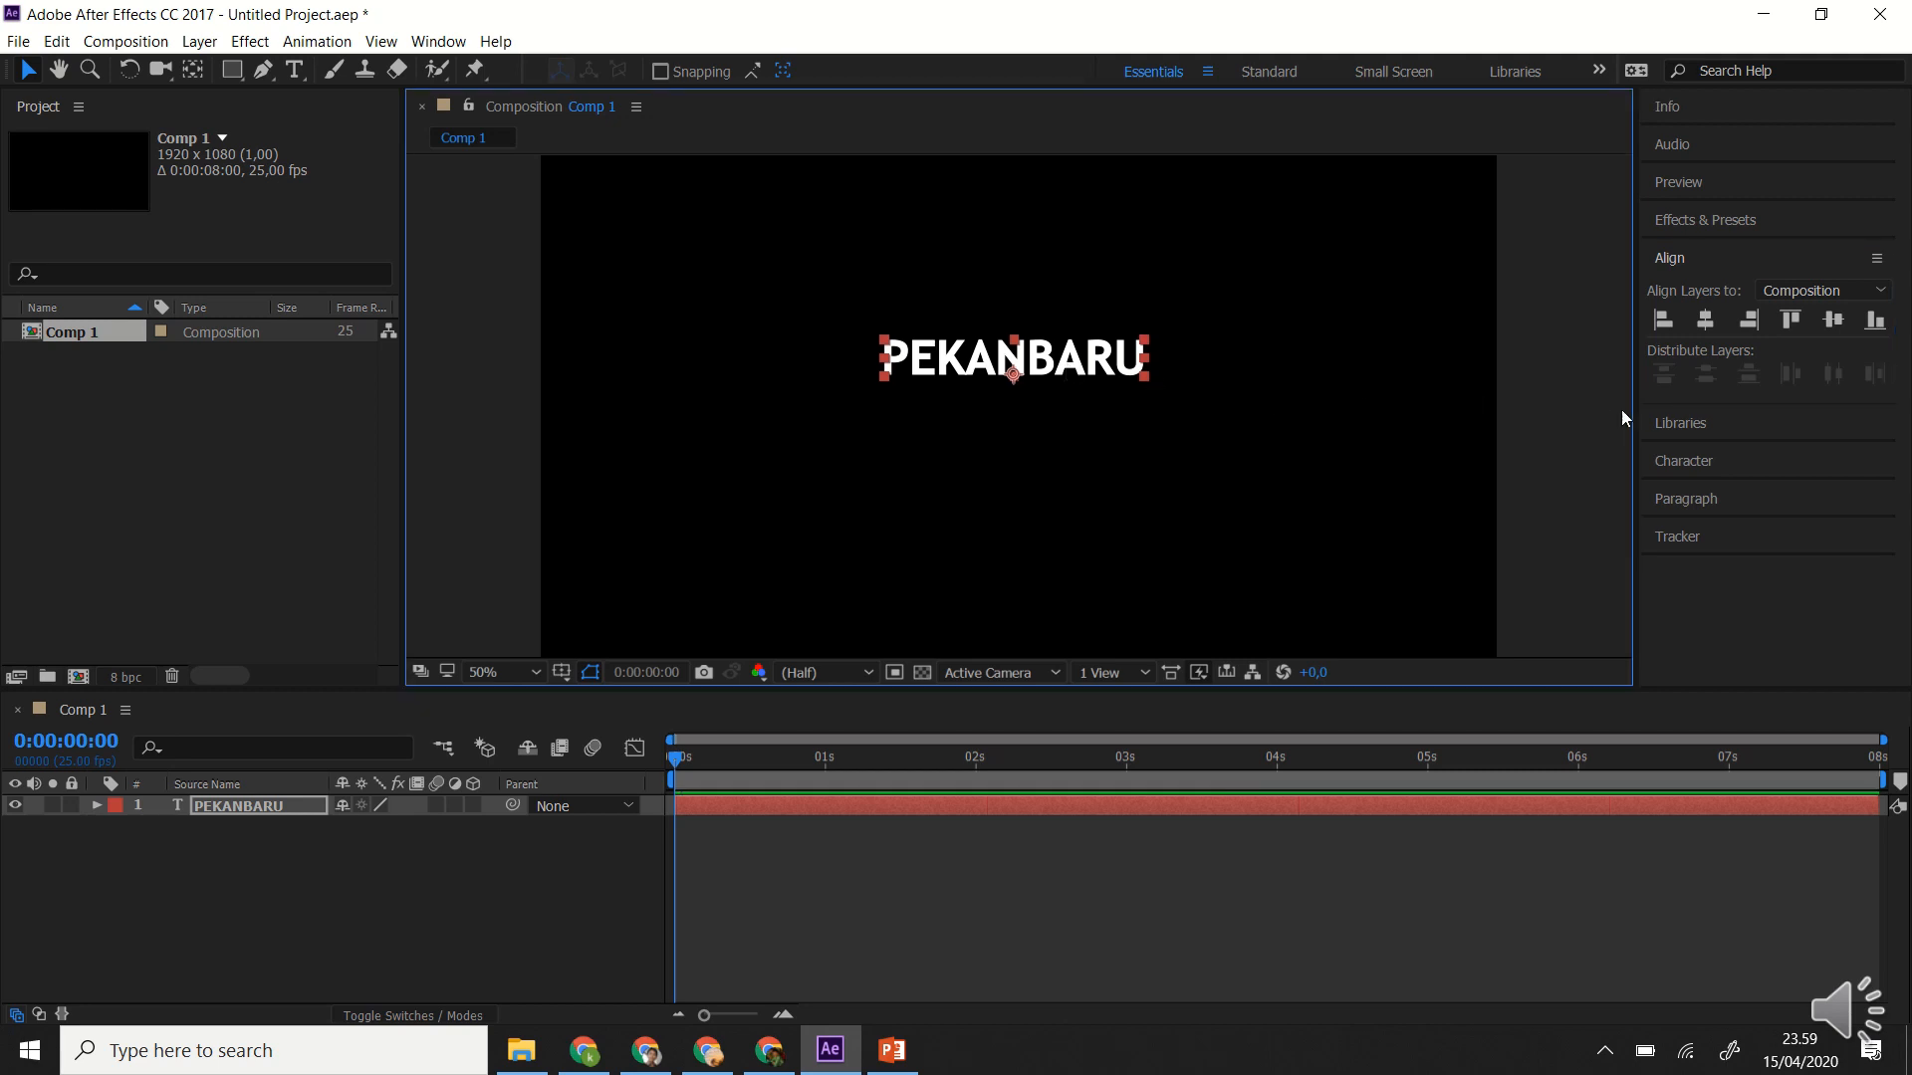
Set the PEKANBARU title's font size to 122 px, nudge it back toward the horizontal center, and deselect it.
click(1683, 461)
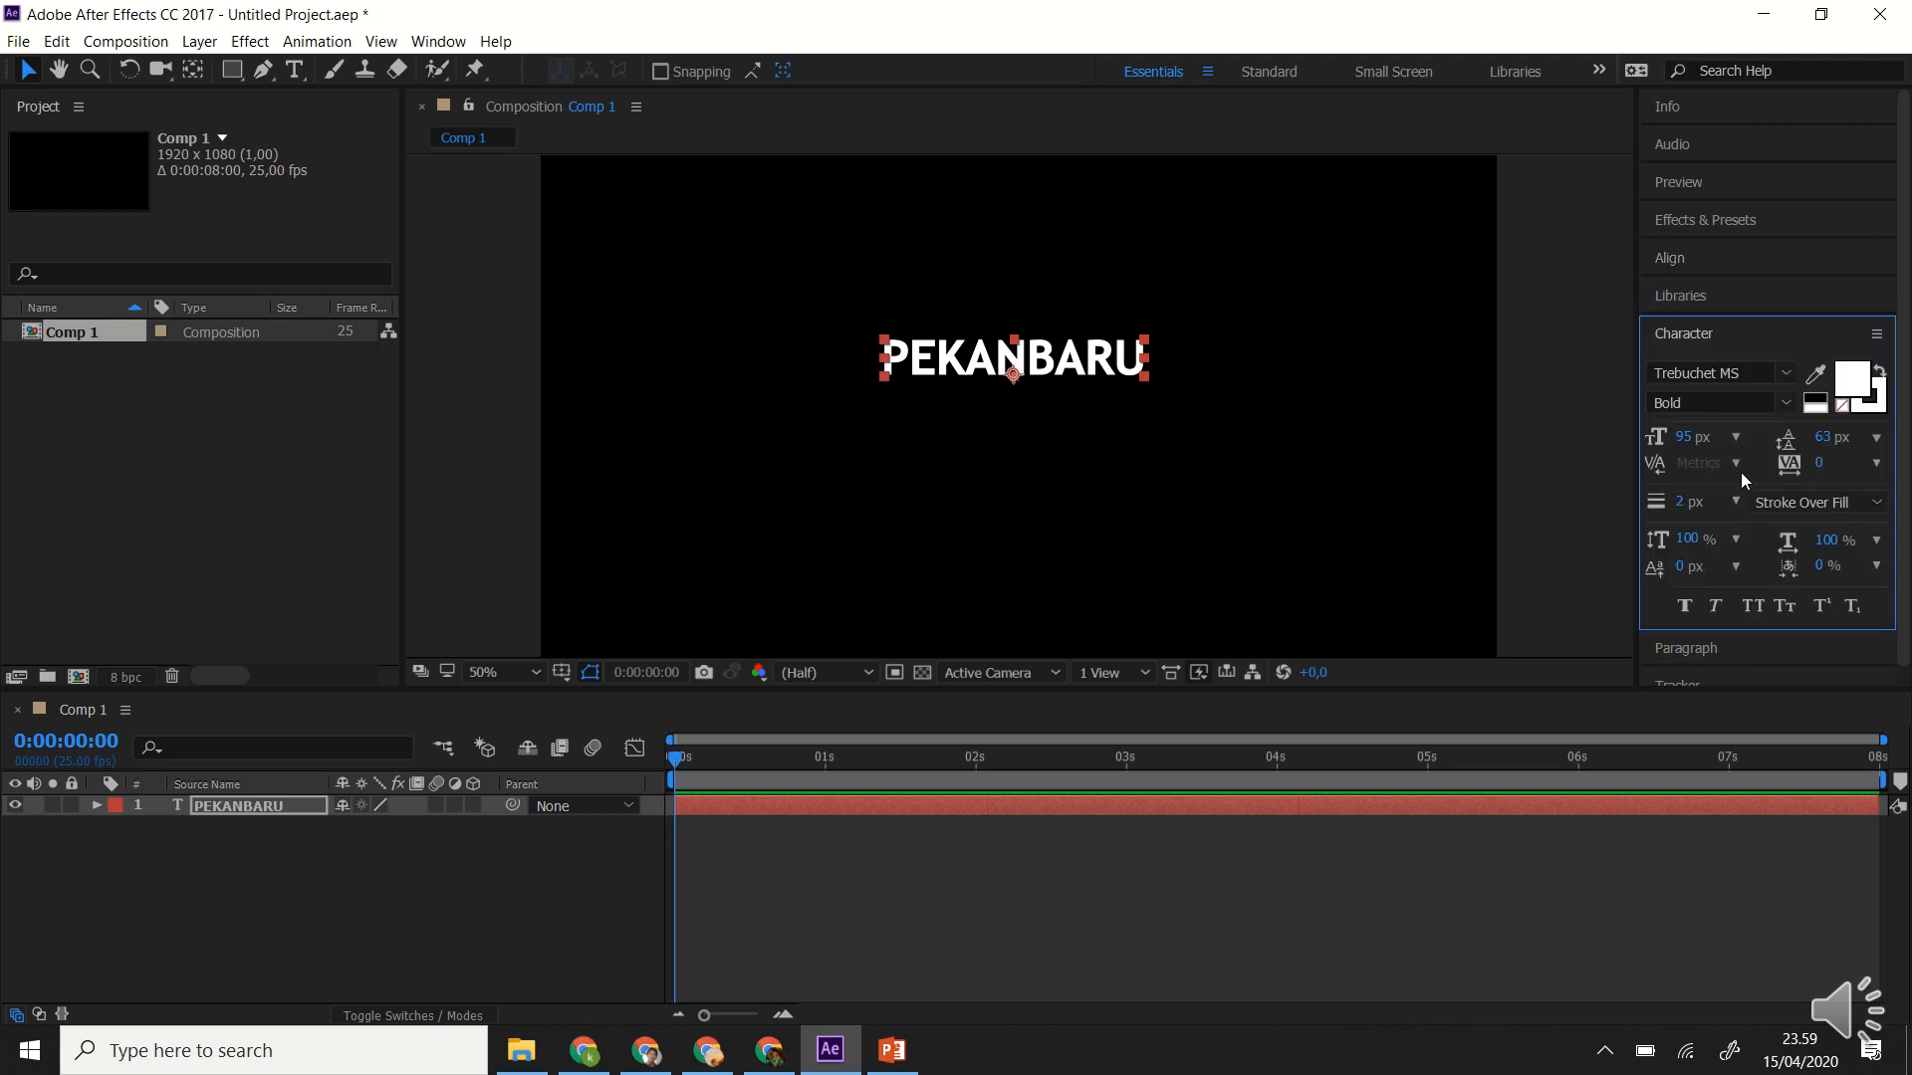
drag(1690, 438, 1716, 438)
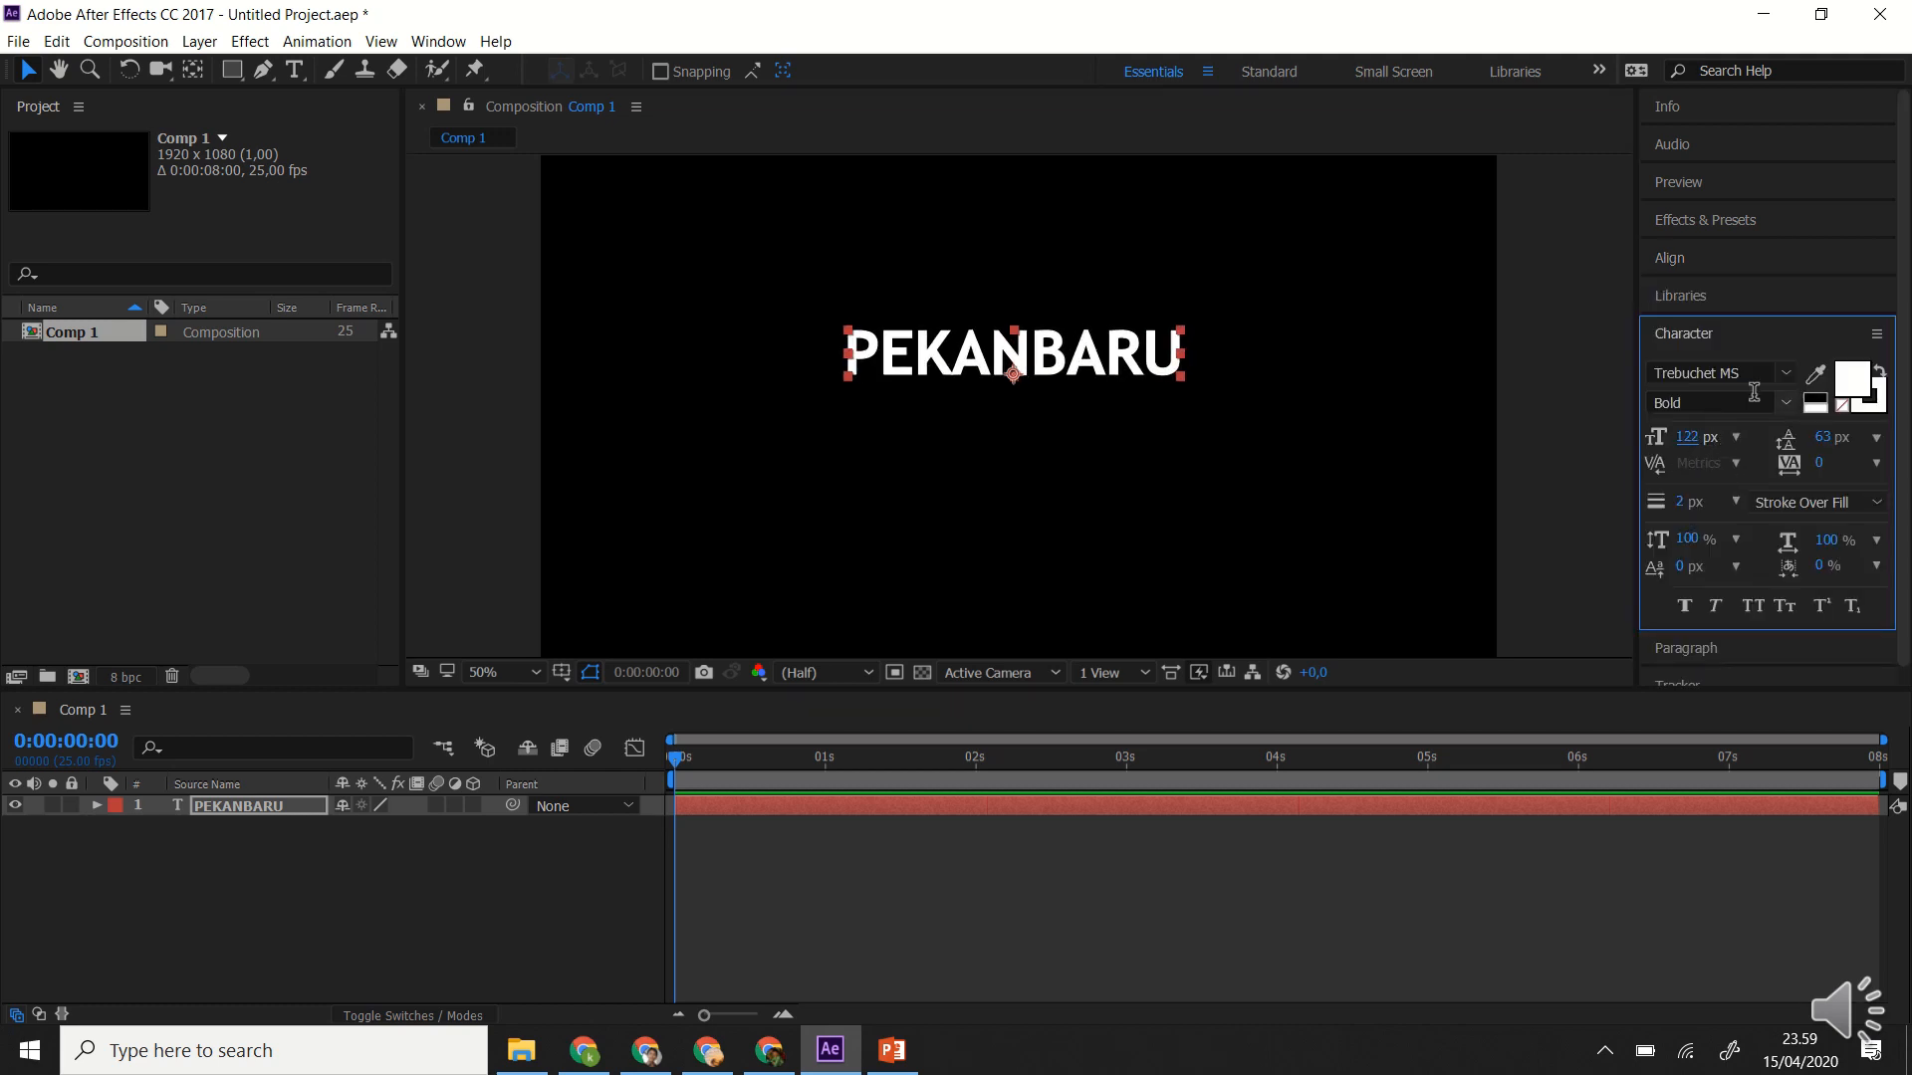
click(1784, 372)
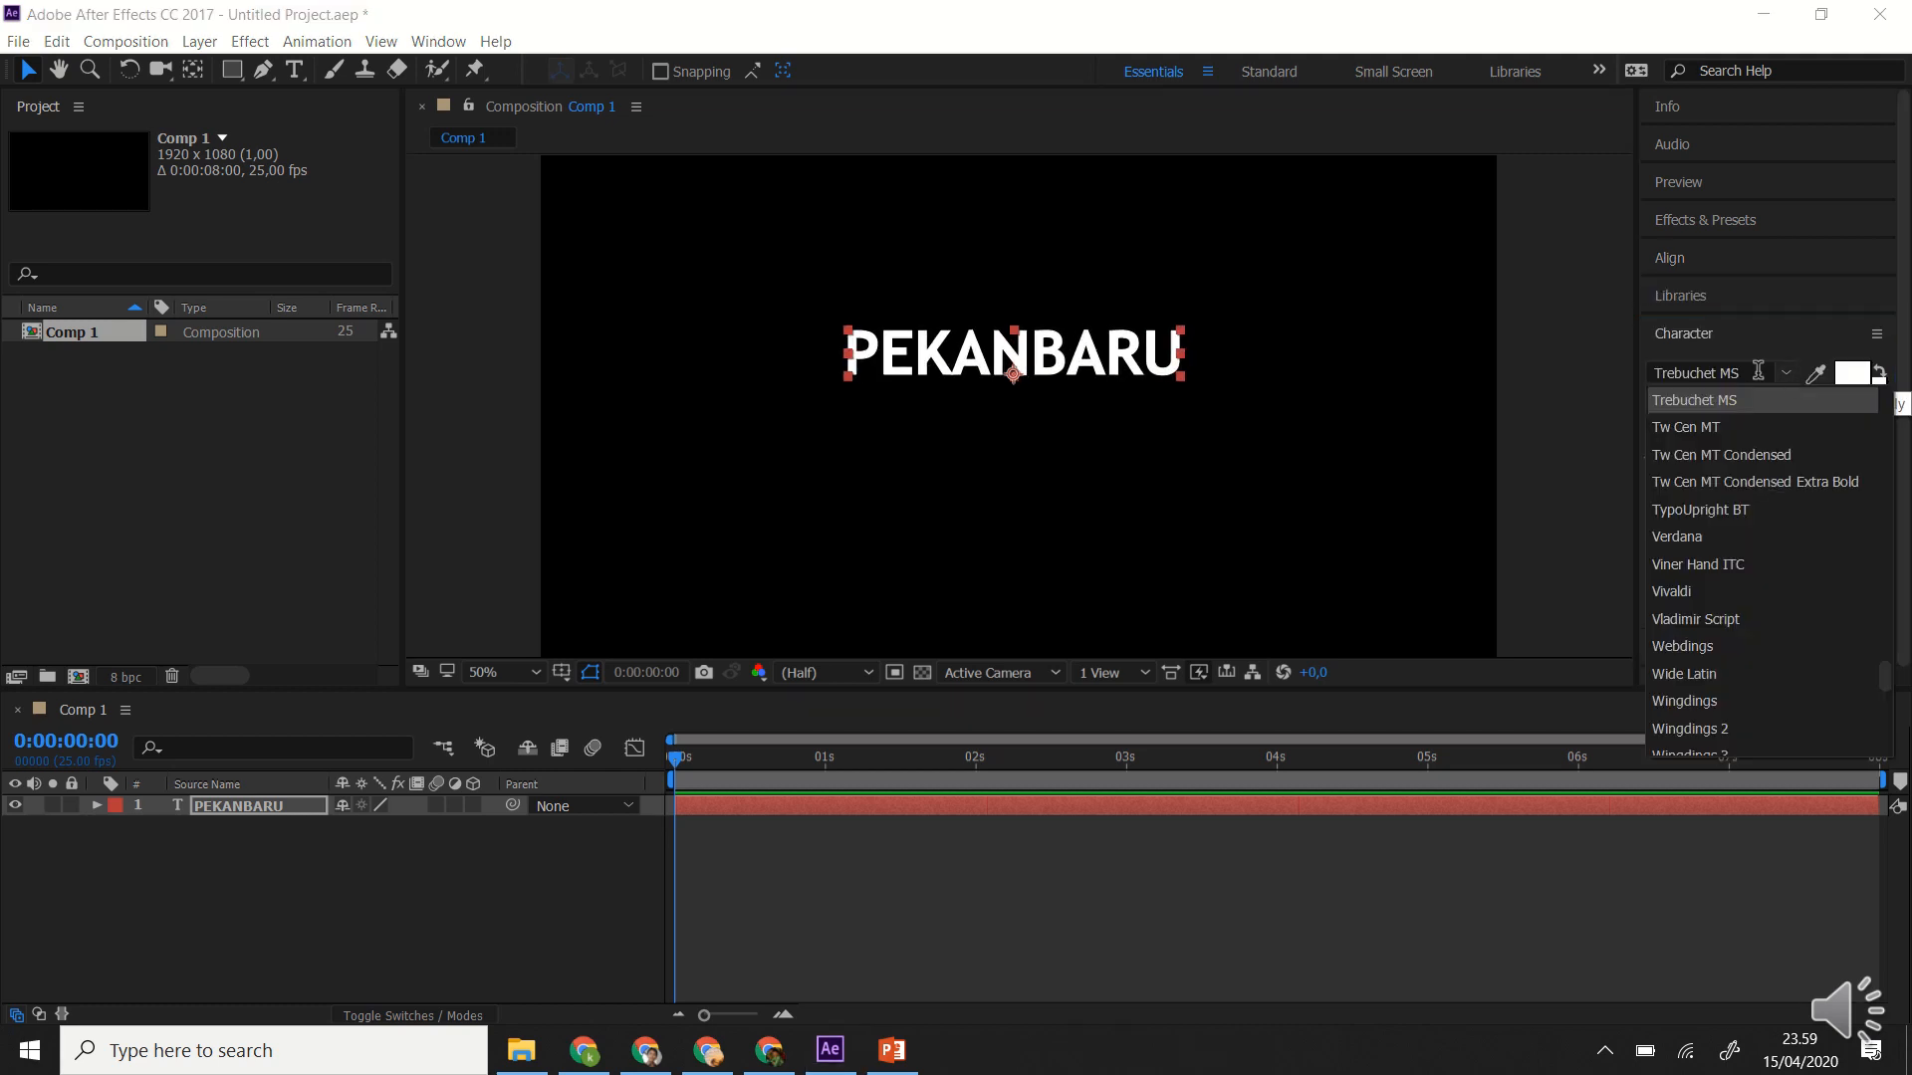
click(1108, 371)
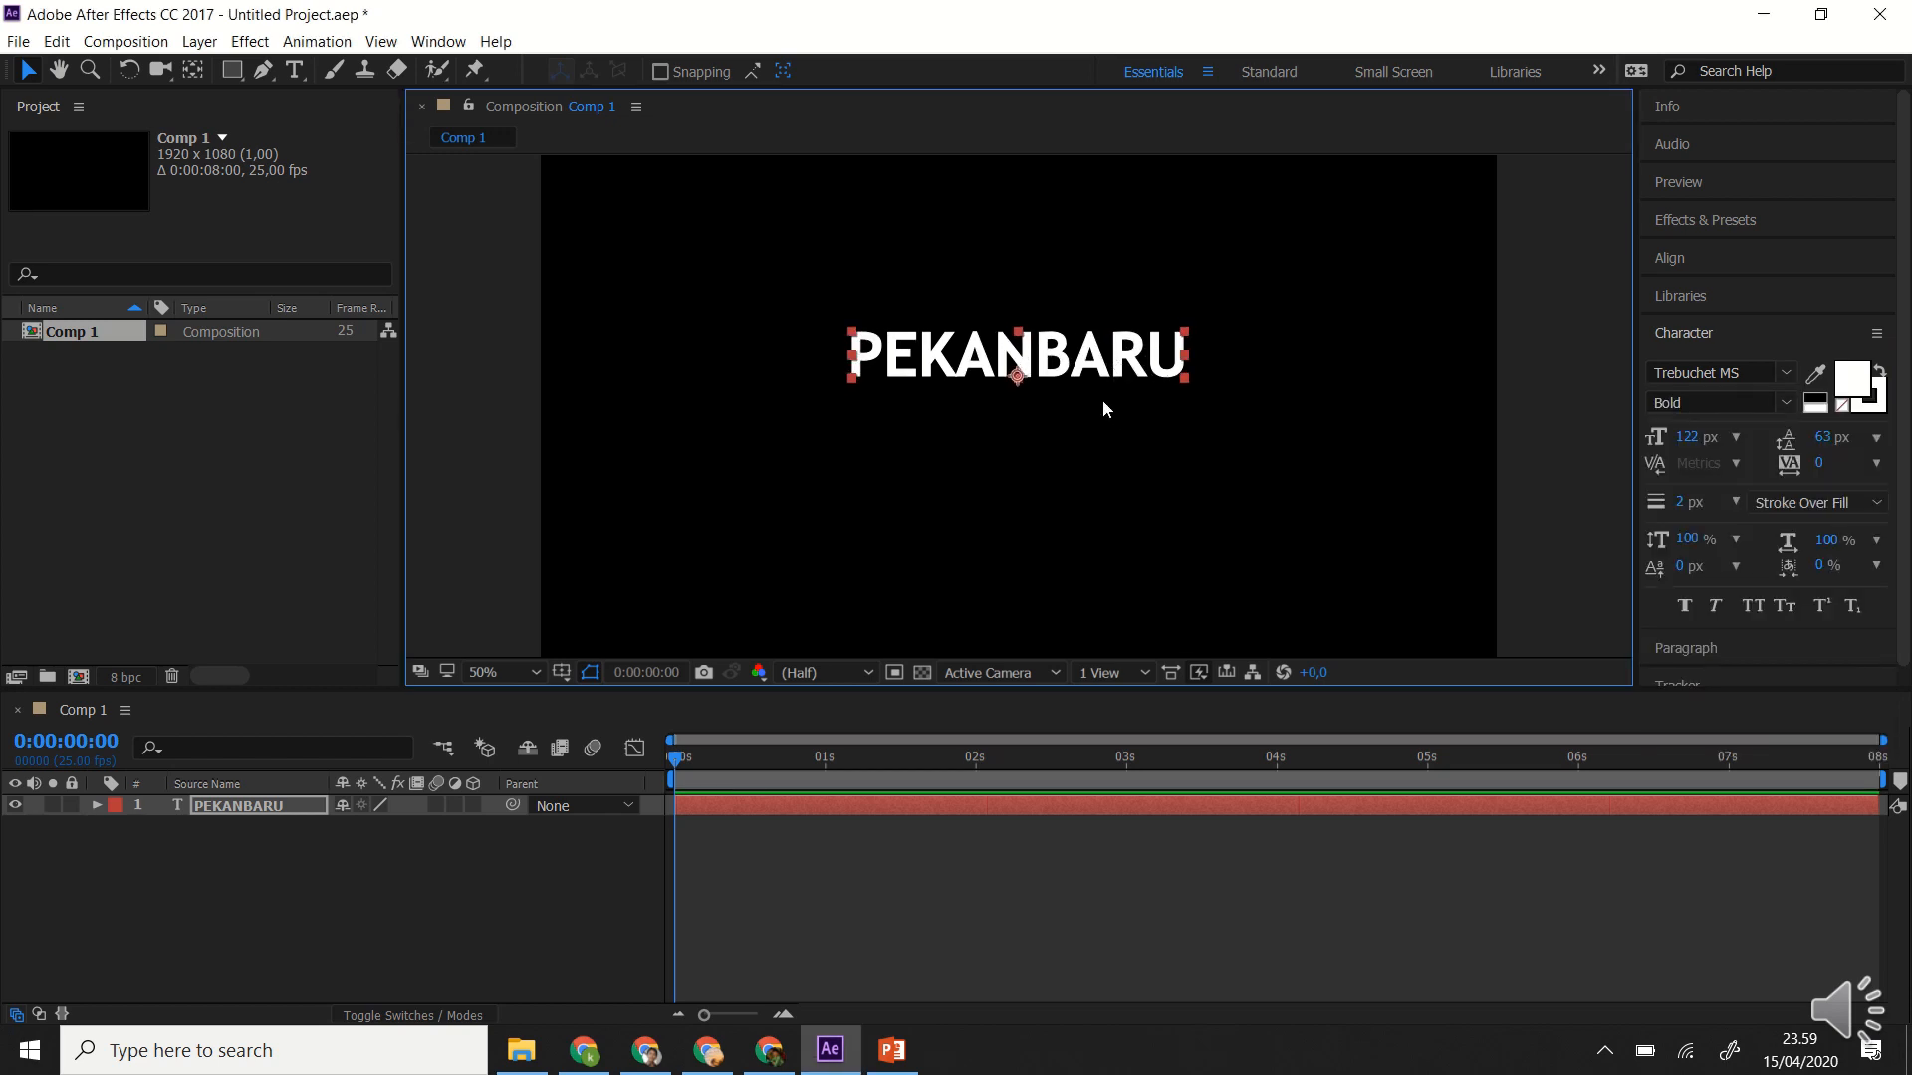
click(679, 301)
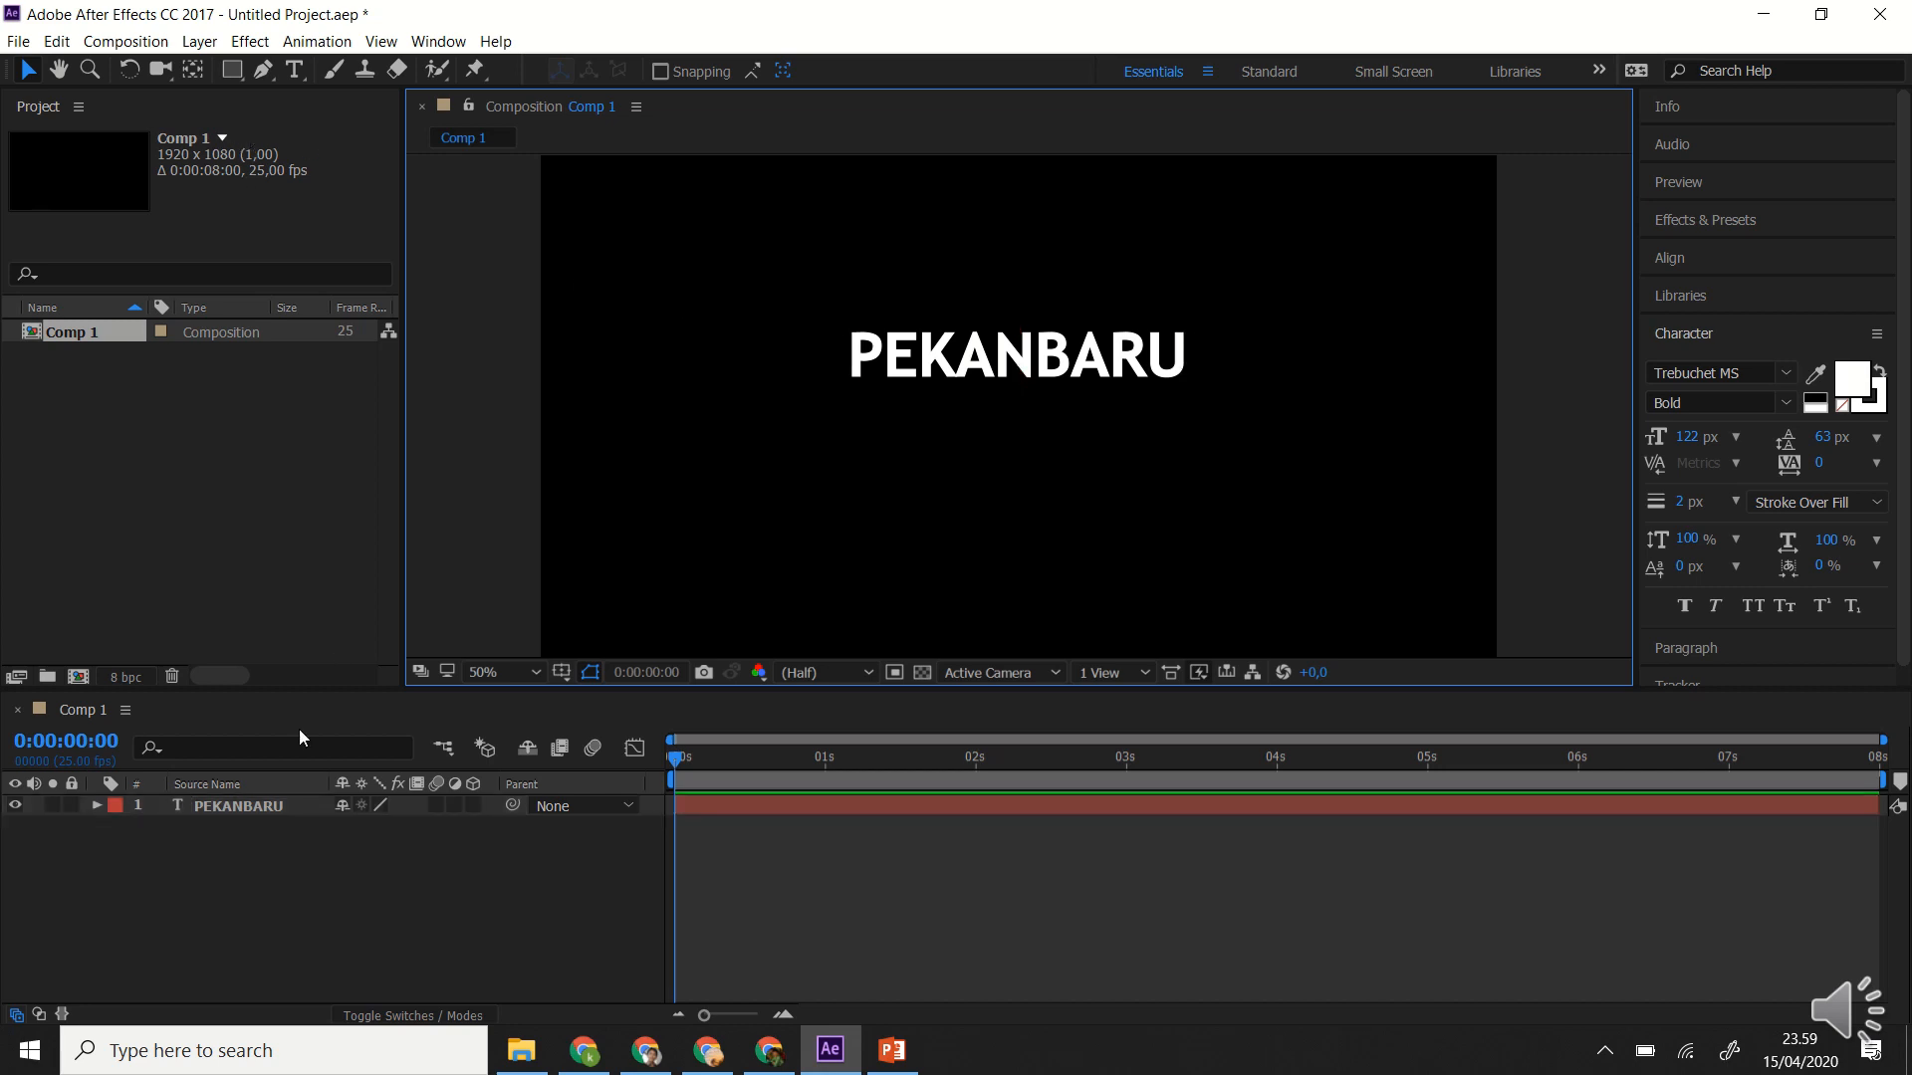
Add a wide paragraph text box below the title containing "Pekanbaru ibukota dan kota terbesar di Riau".
click(295, 71)
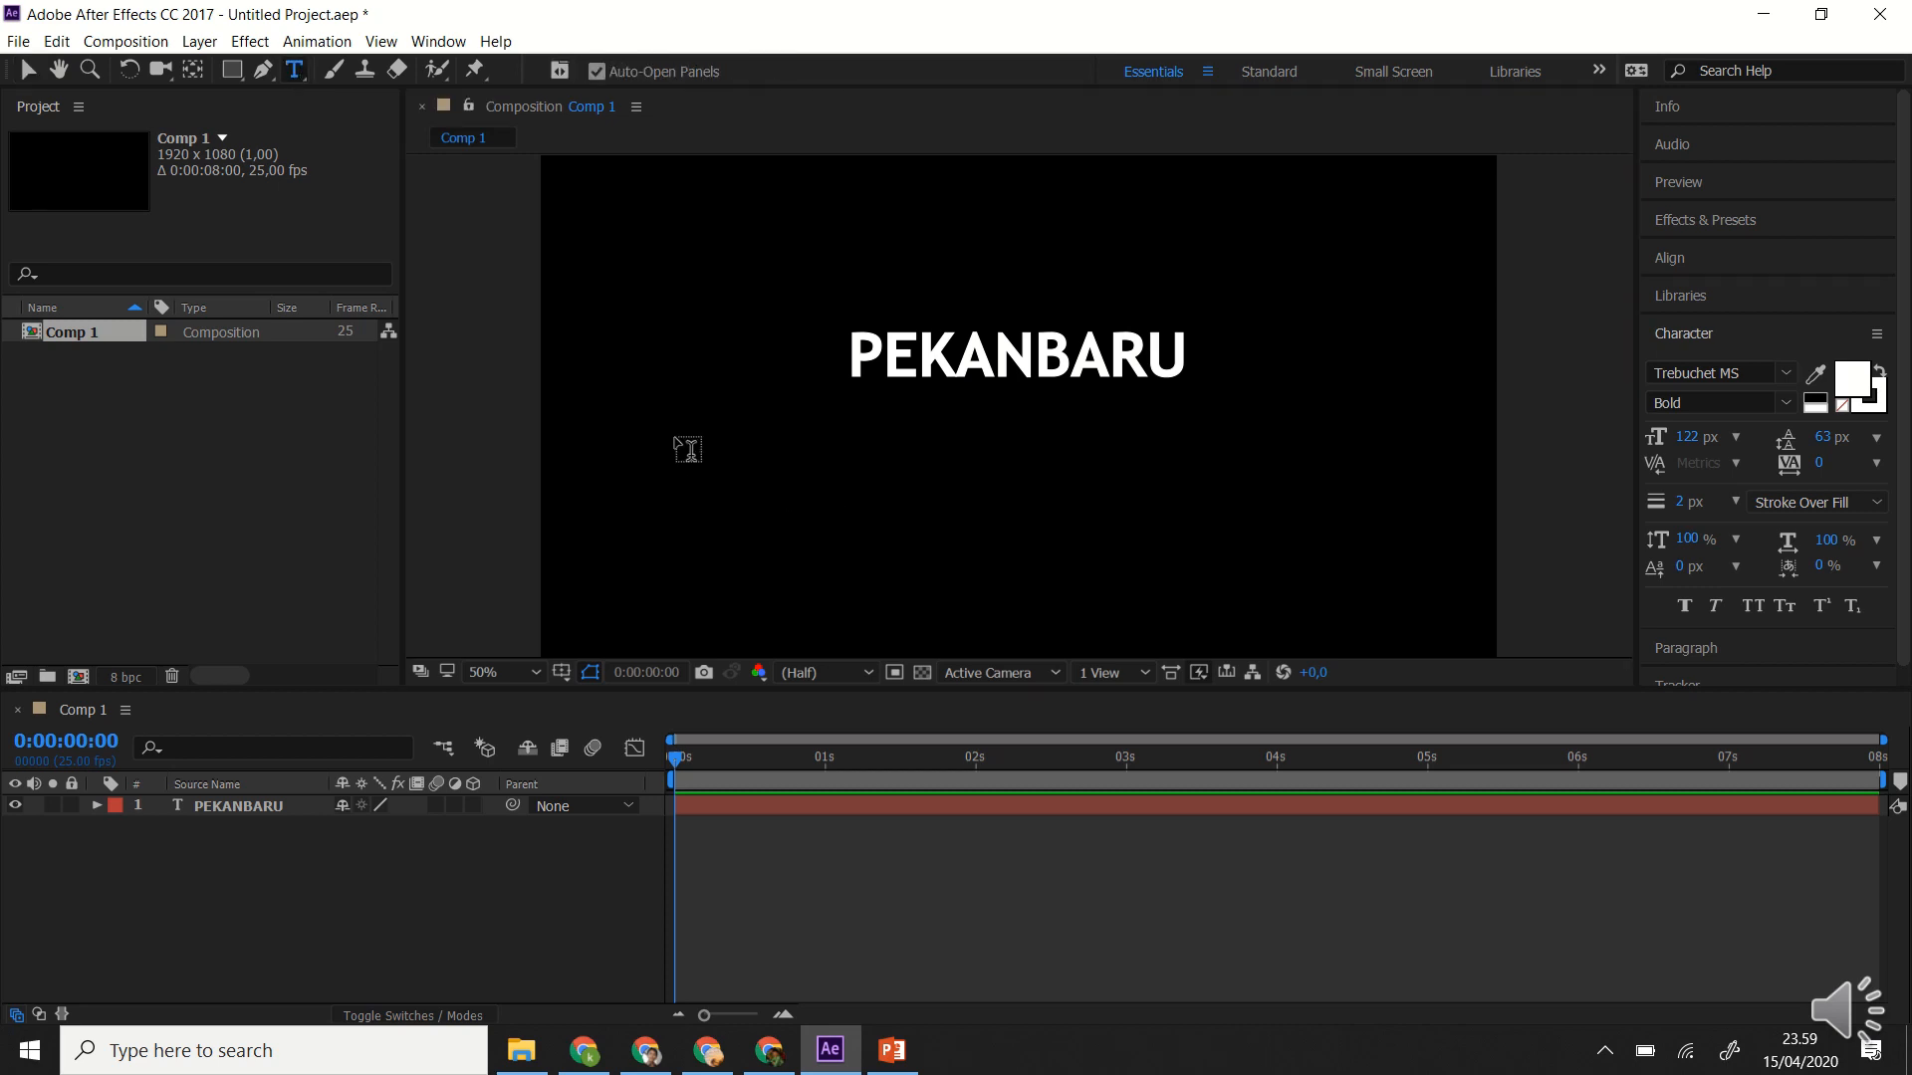
drag(675, 438, 1356, 521)
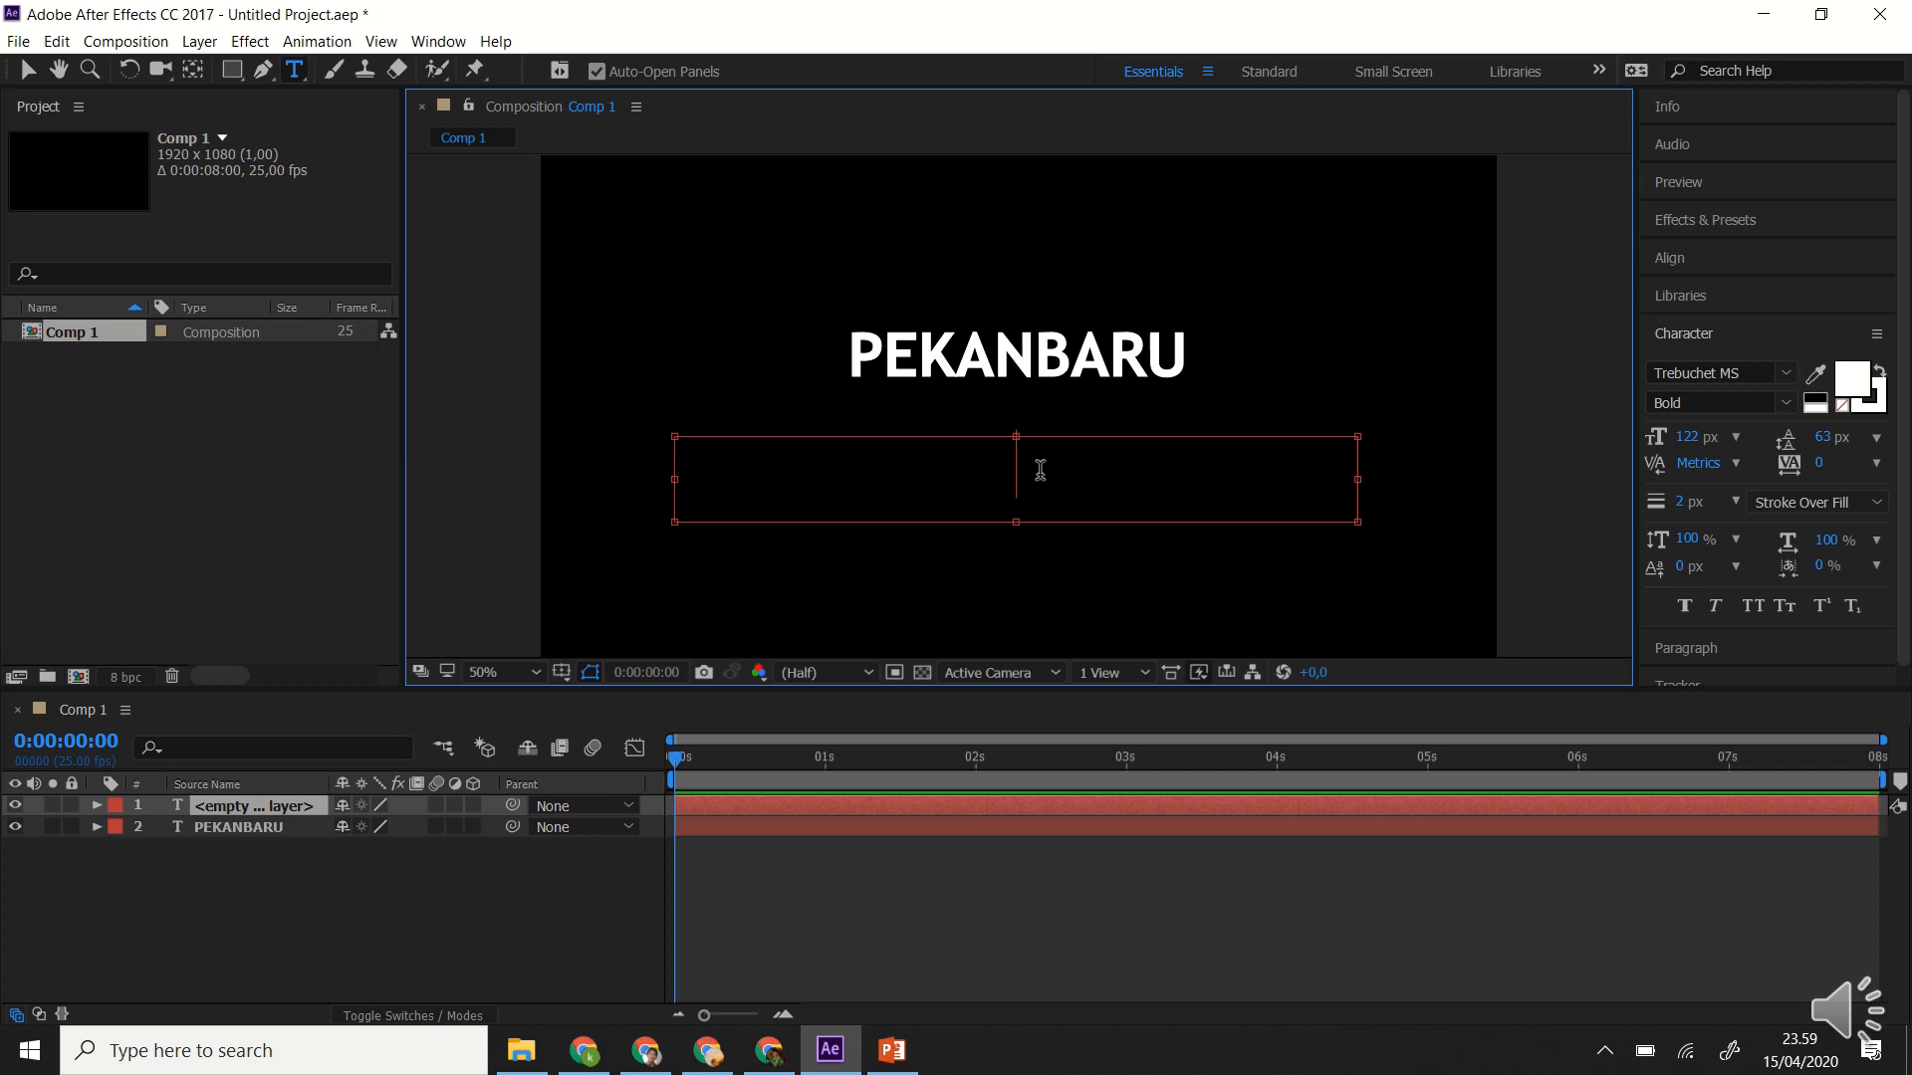
text(P)
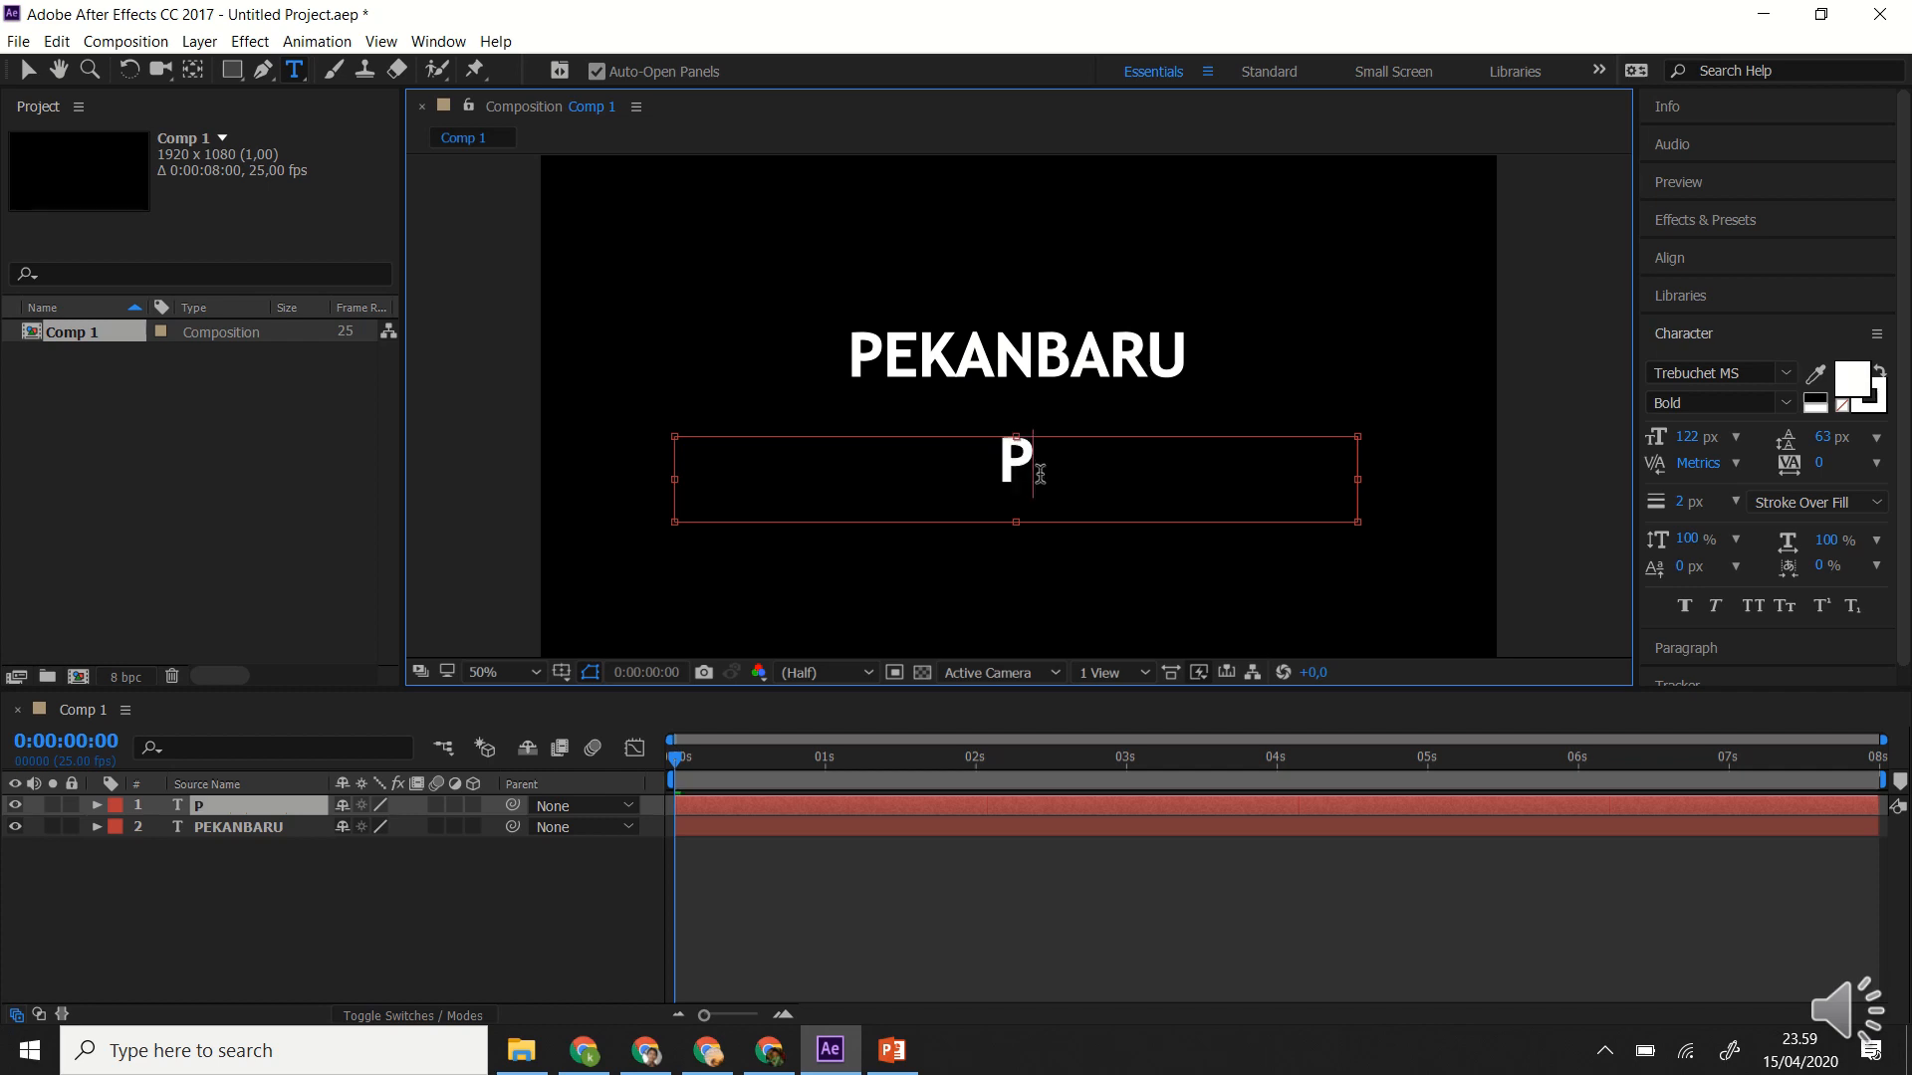
text(ekanbau)
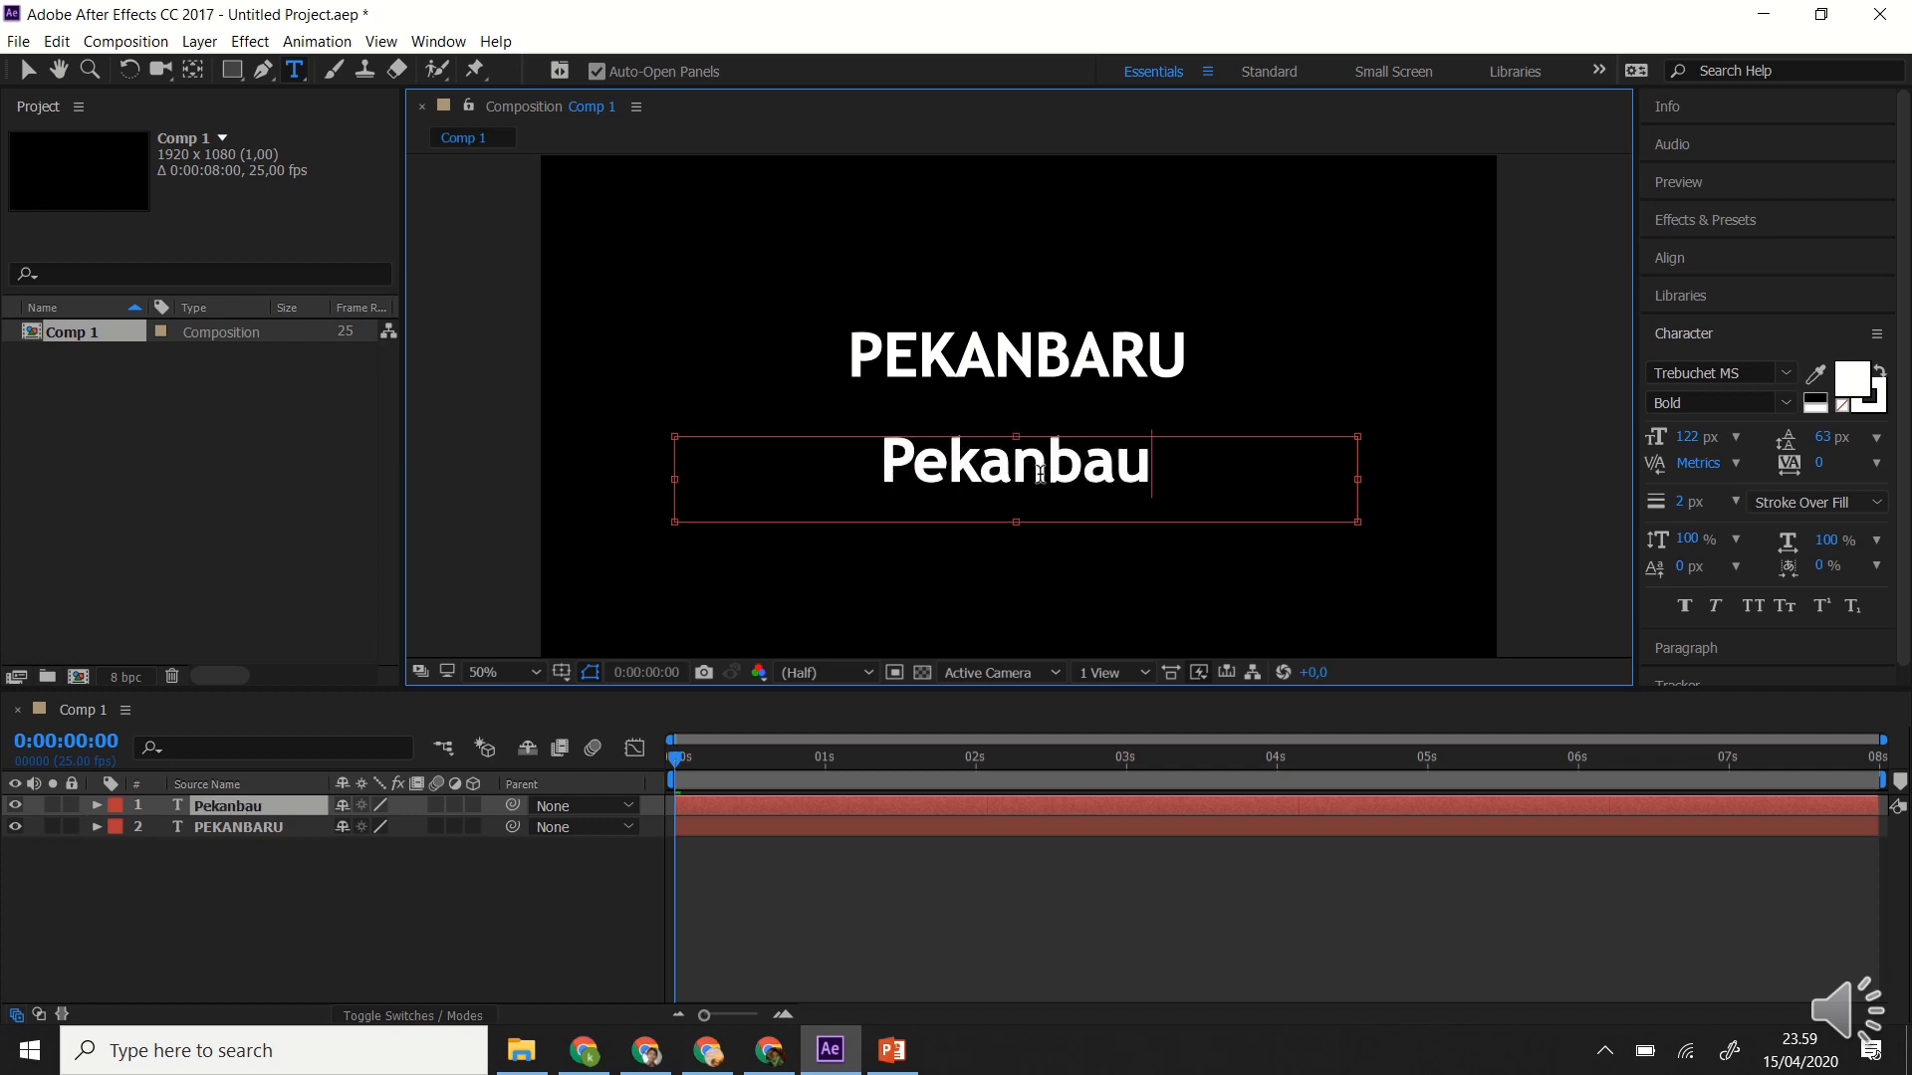
key(BackSpace)
text(ru )
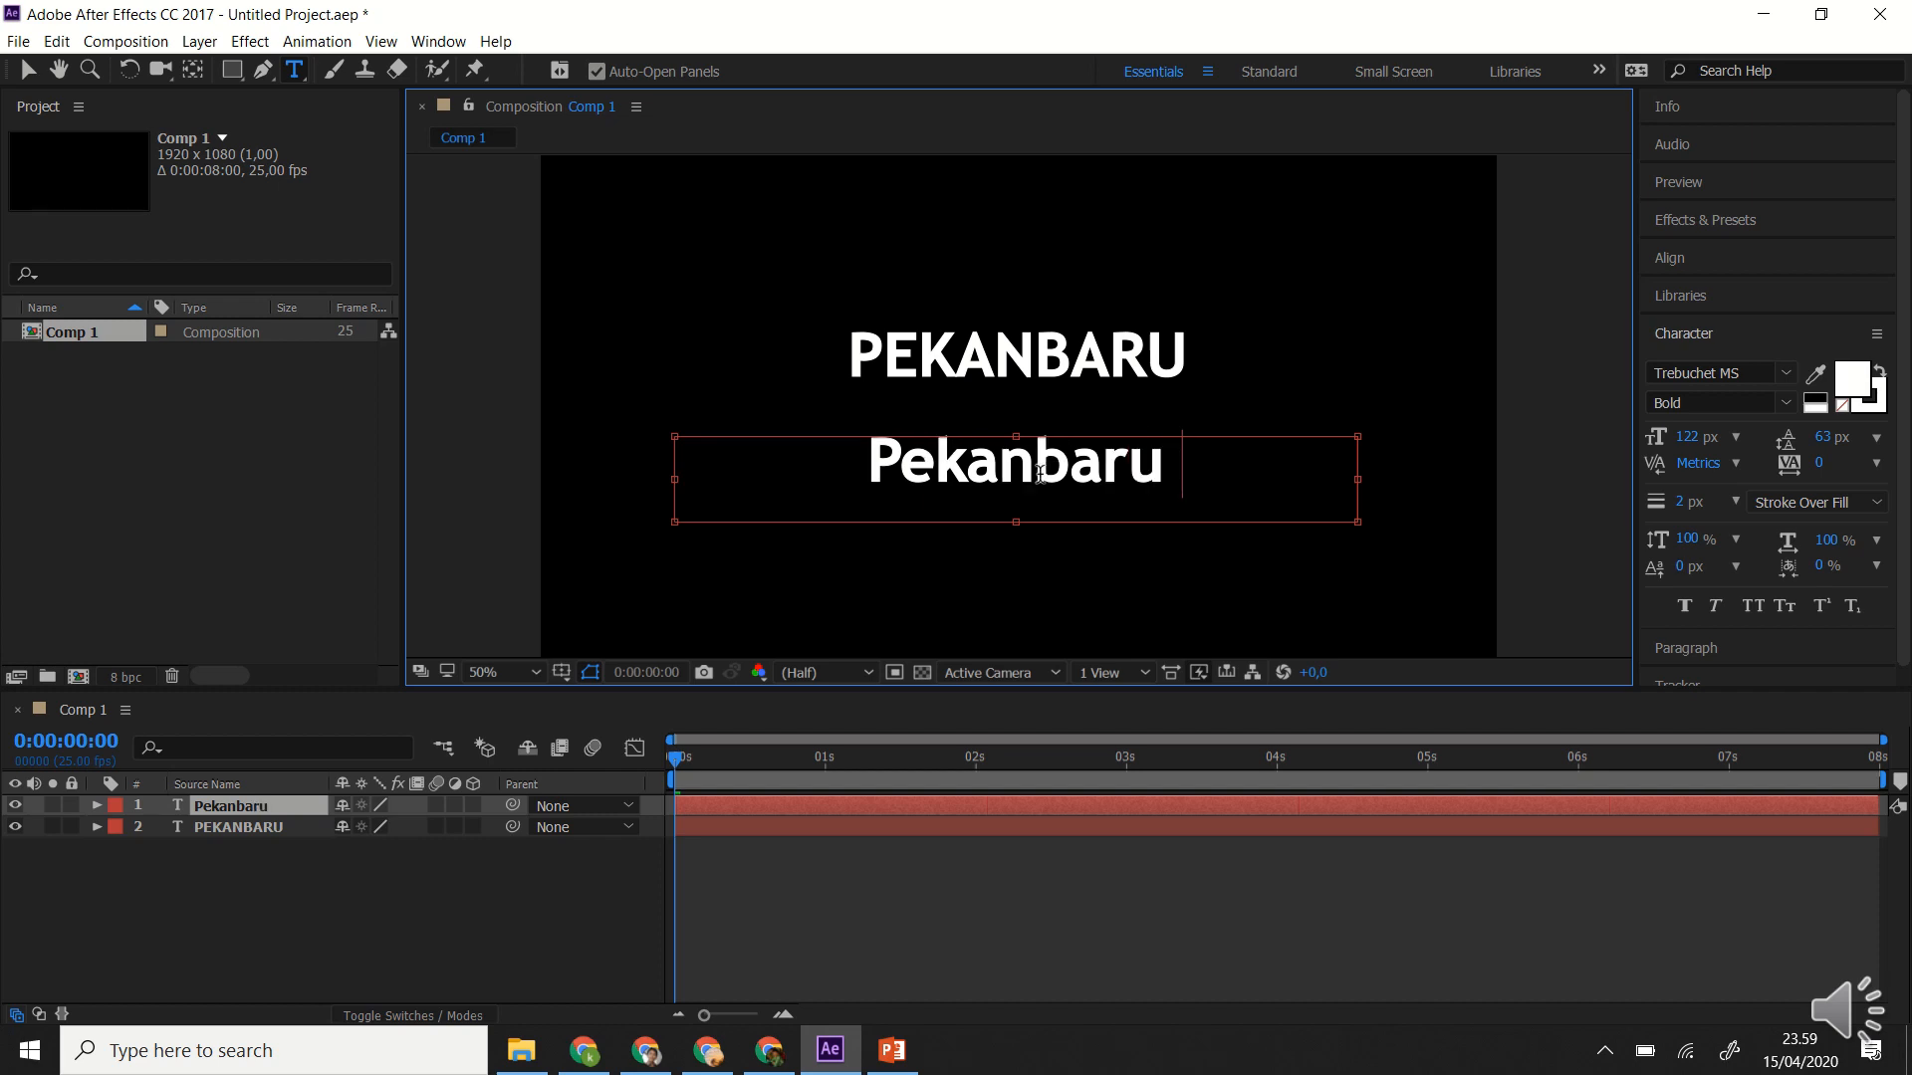
text(ibukota)
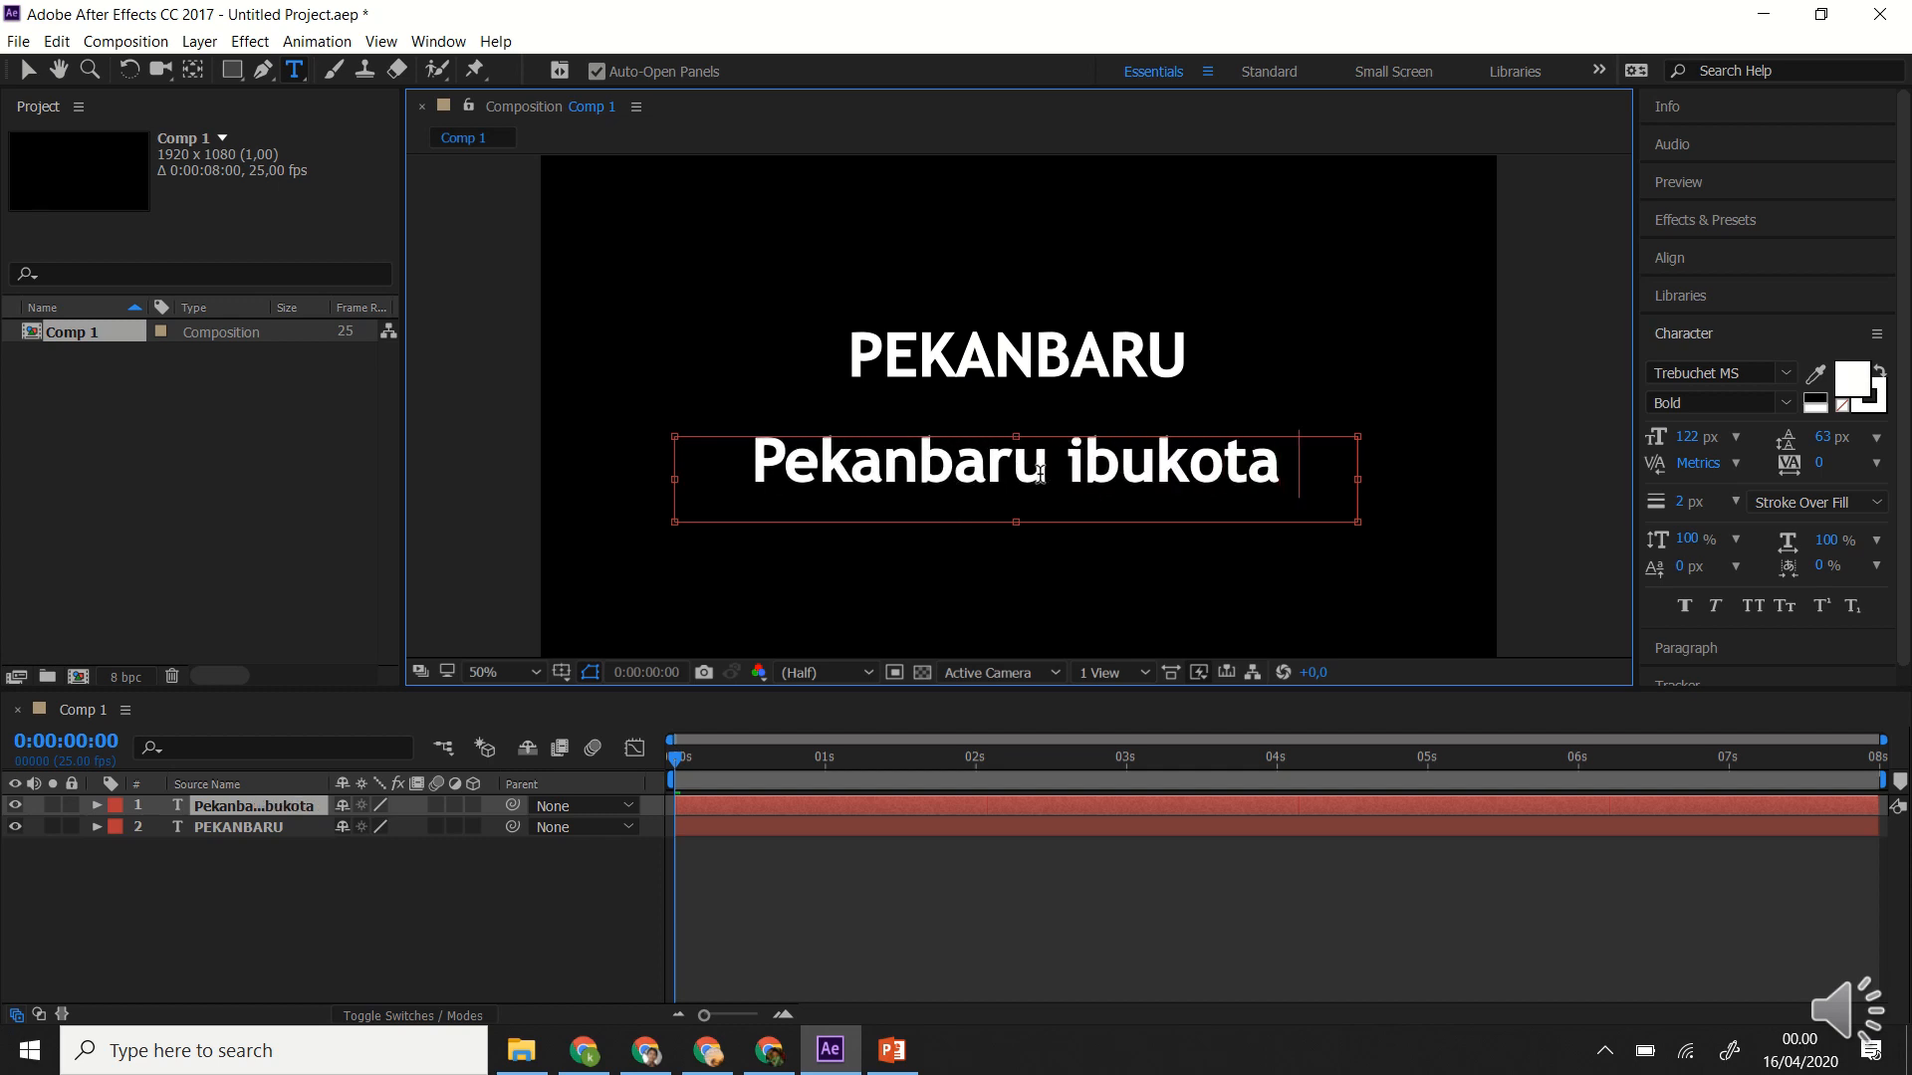
text( dan k)
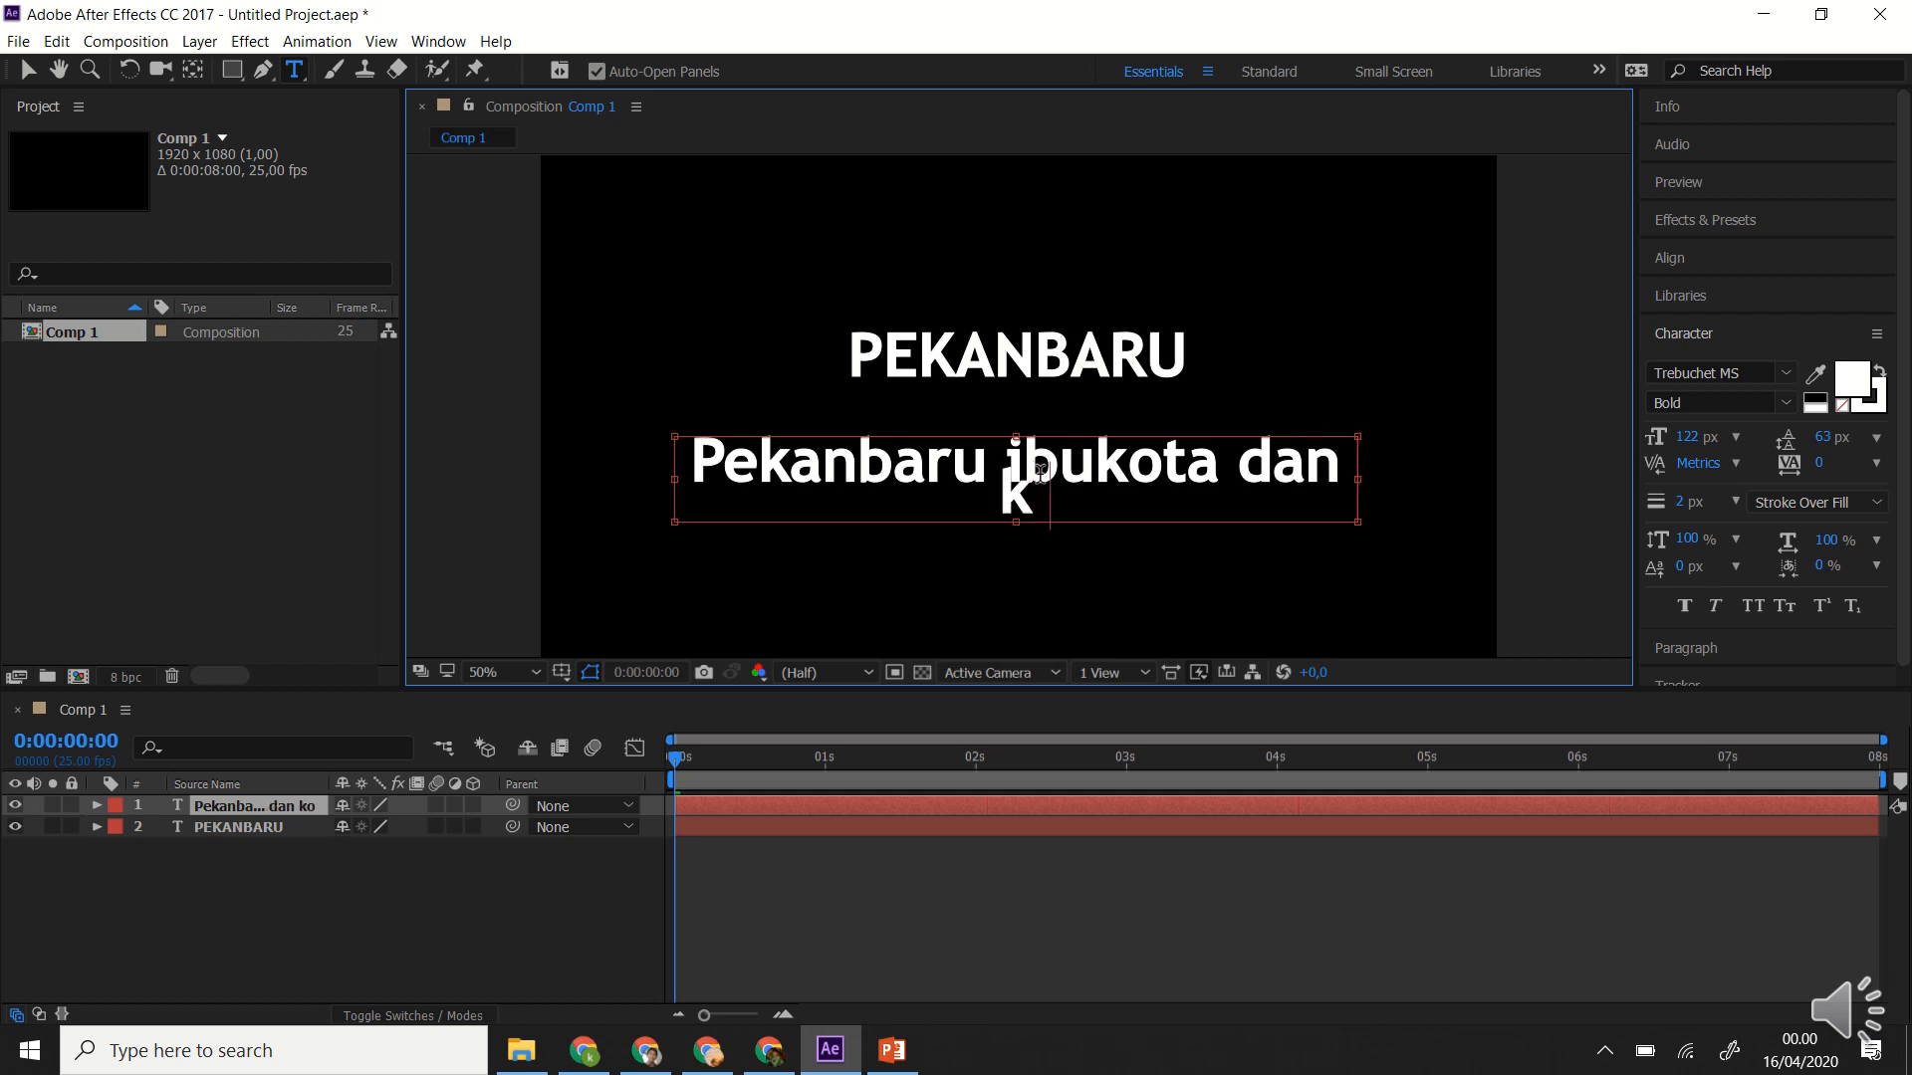
text(ota ter)
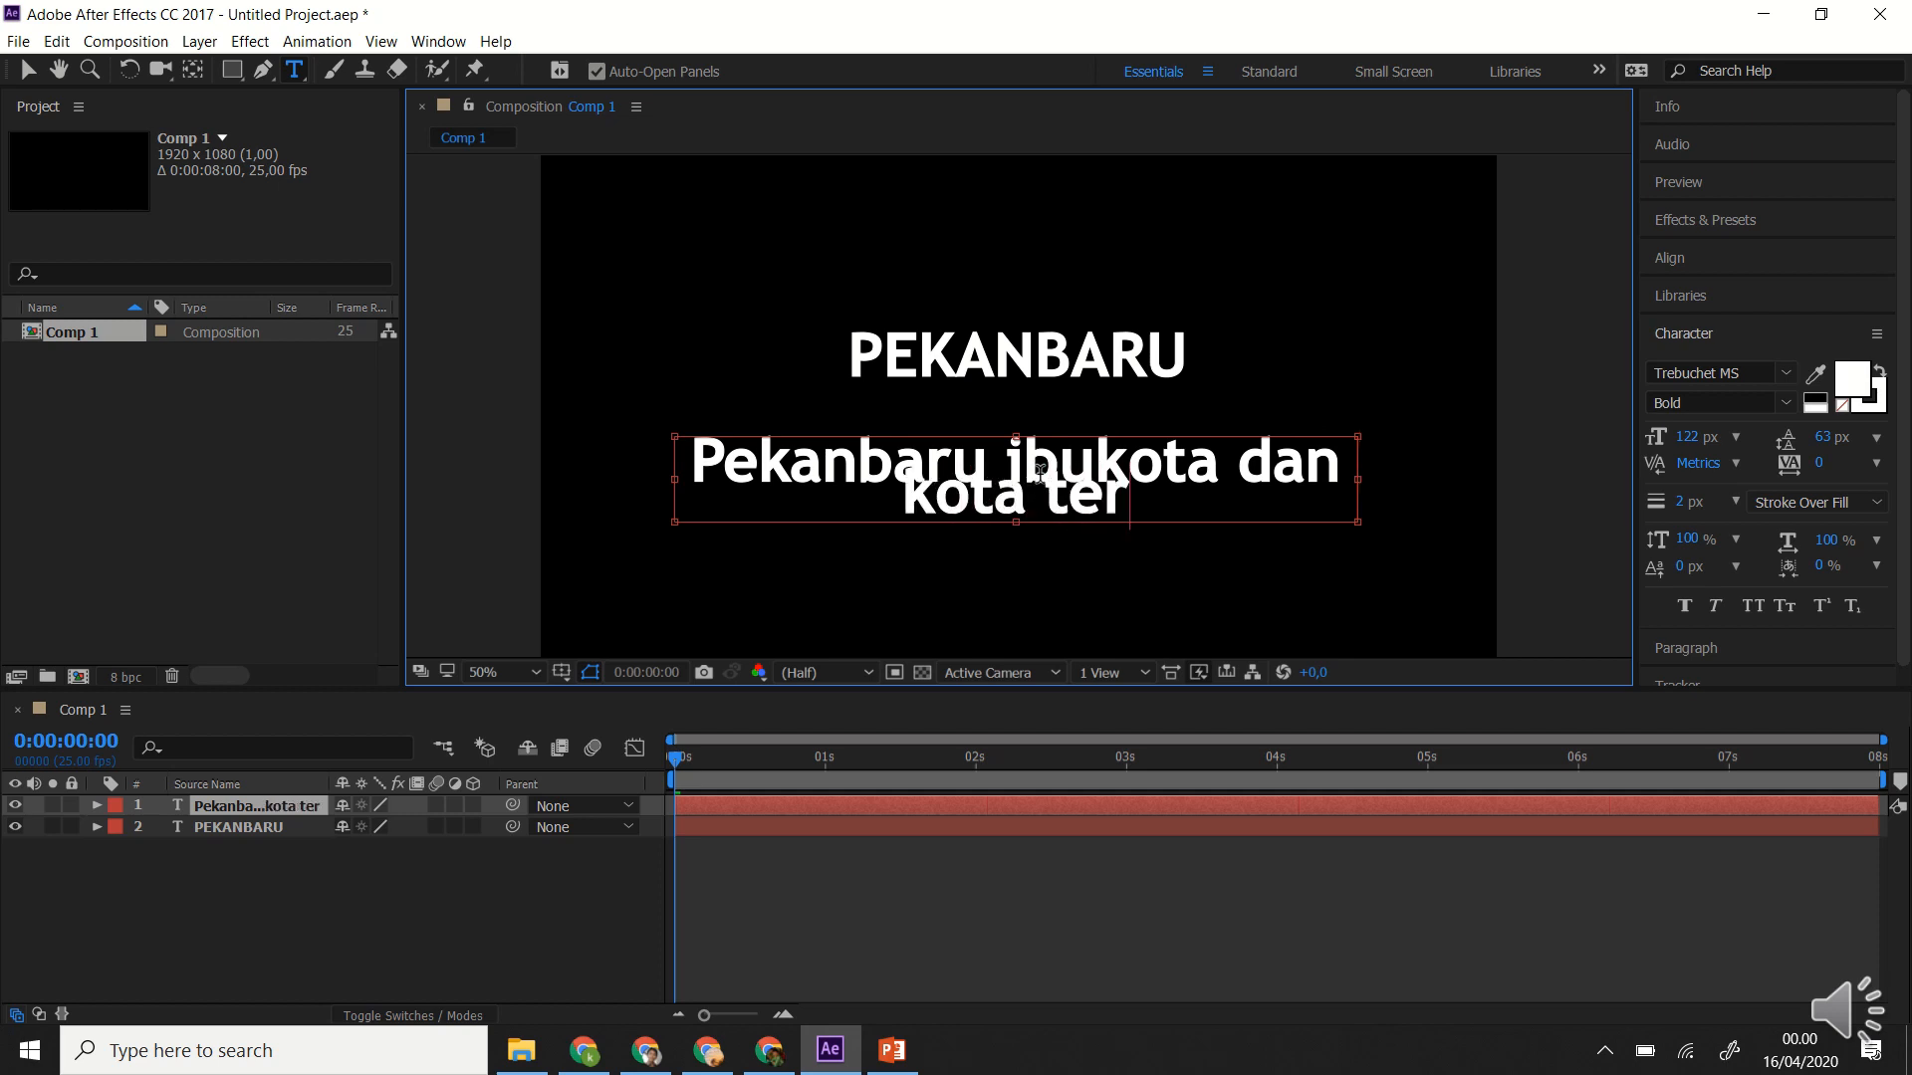
text(besar)
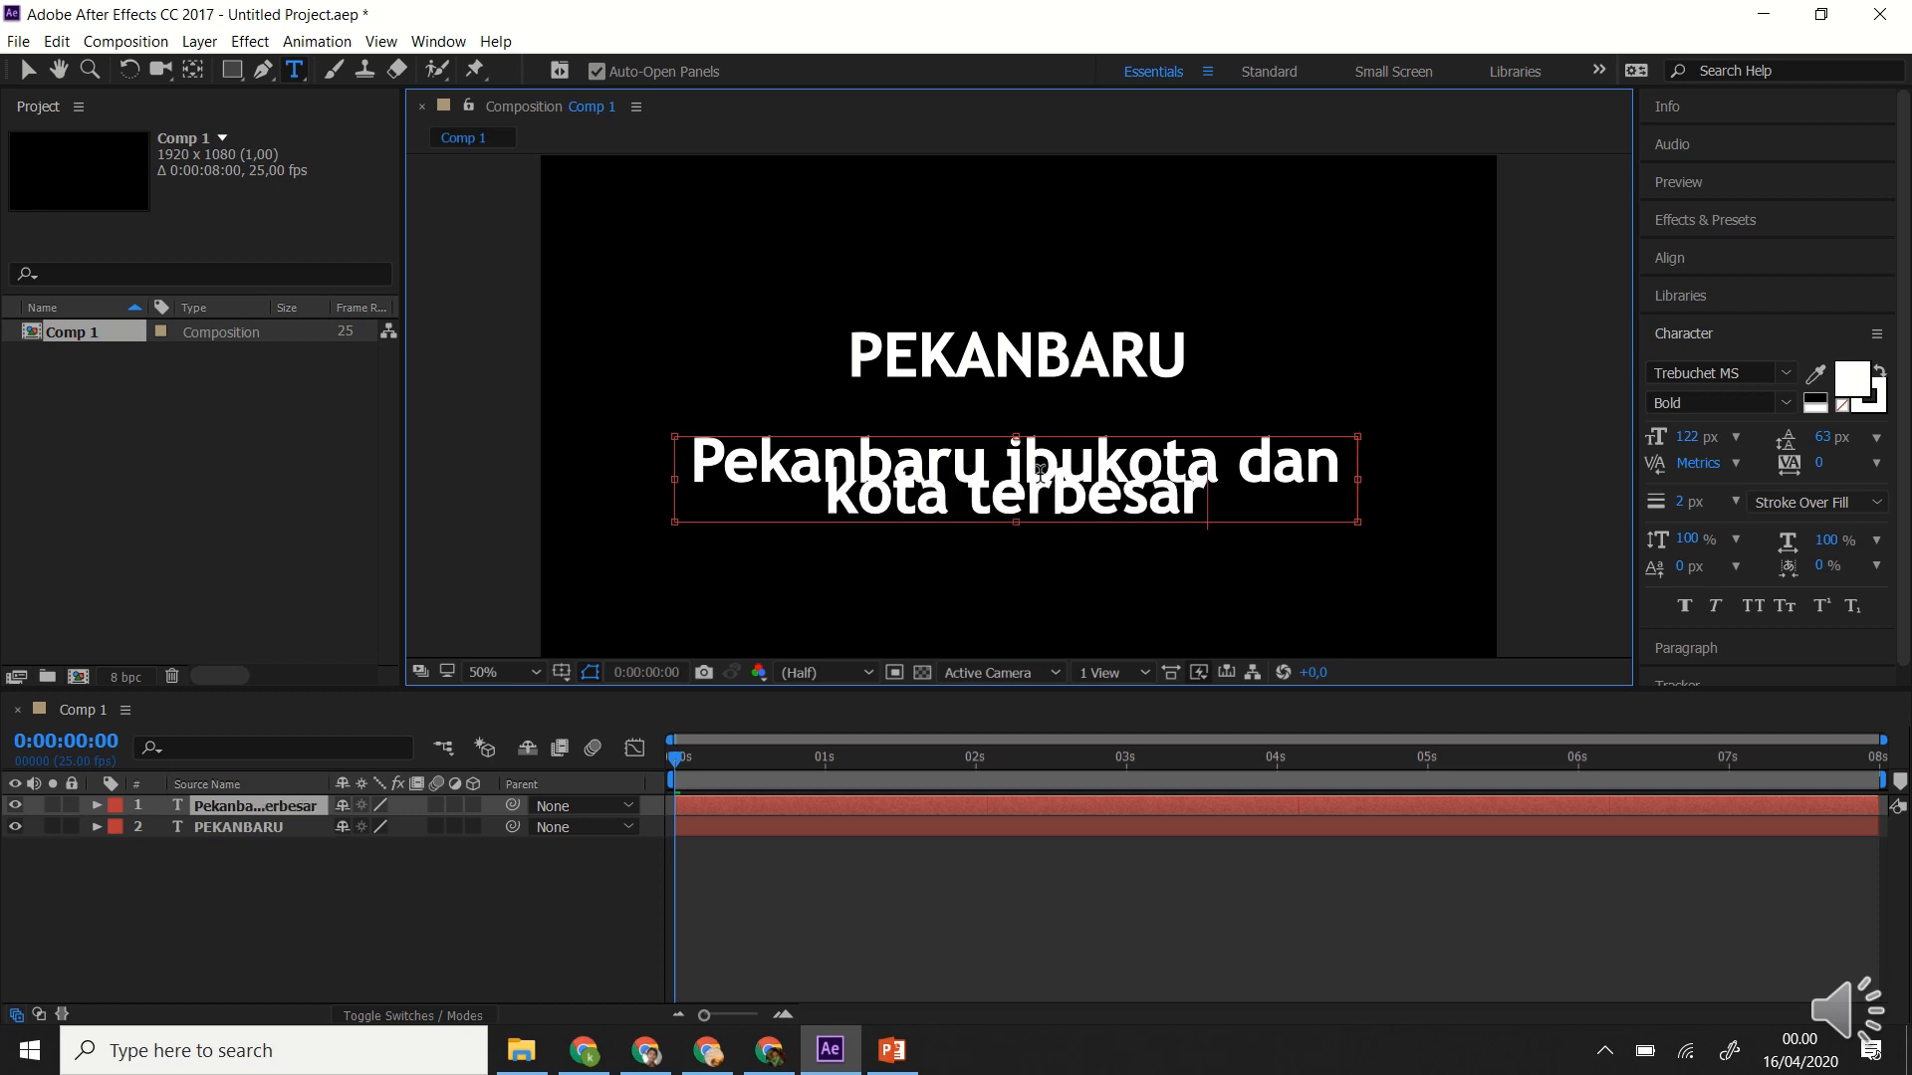
text( di)
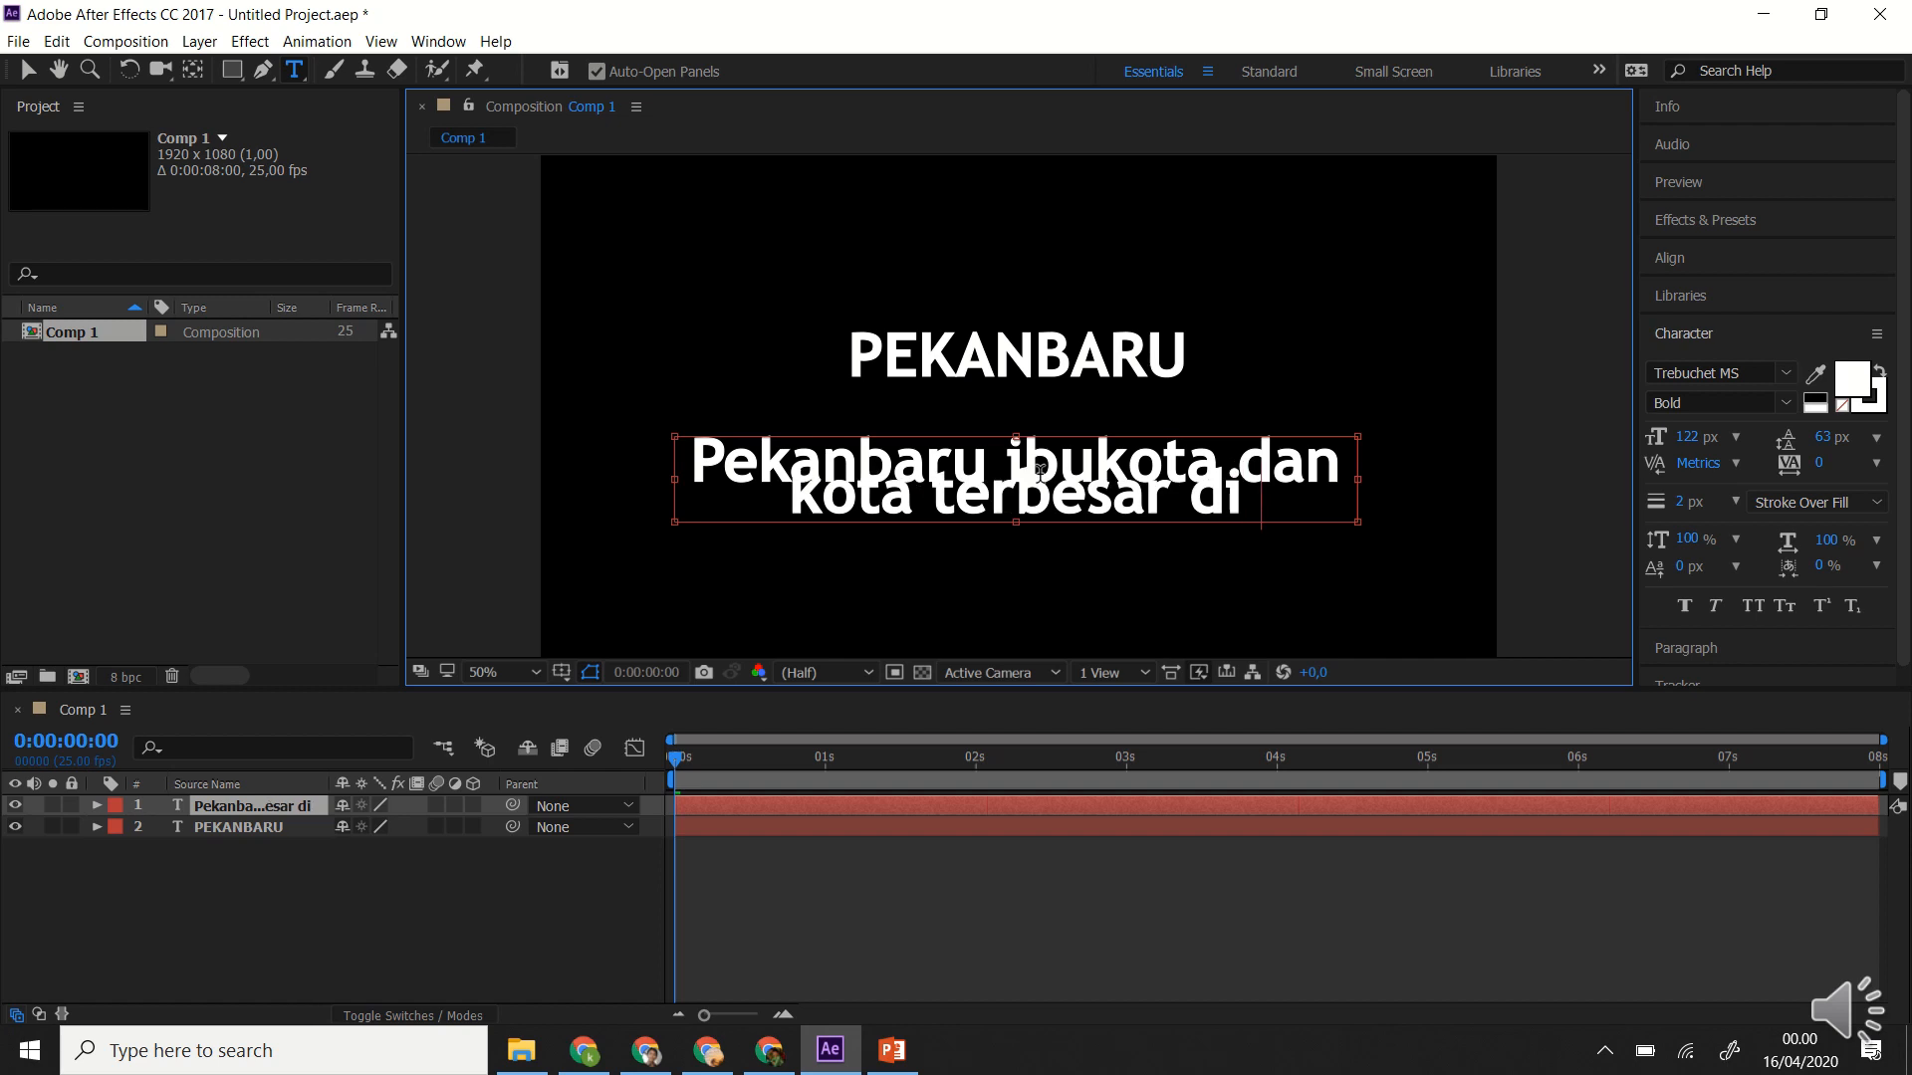
text( Riau)
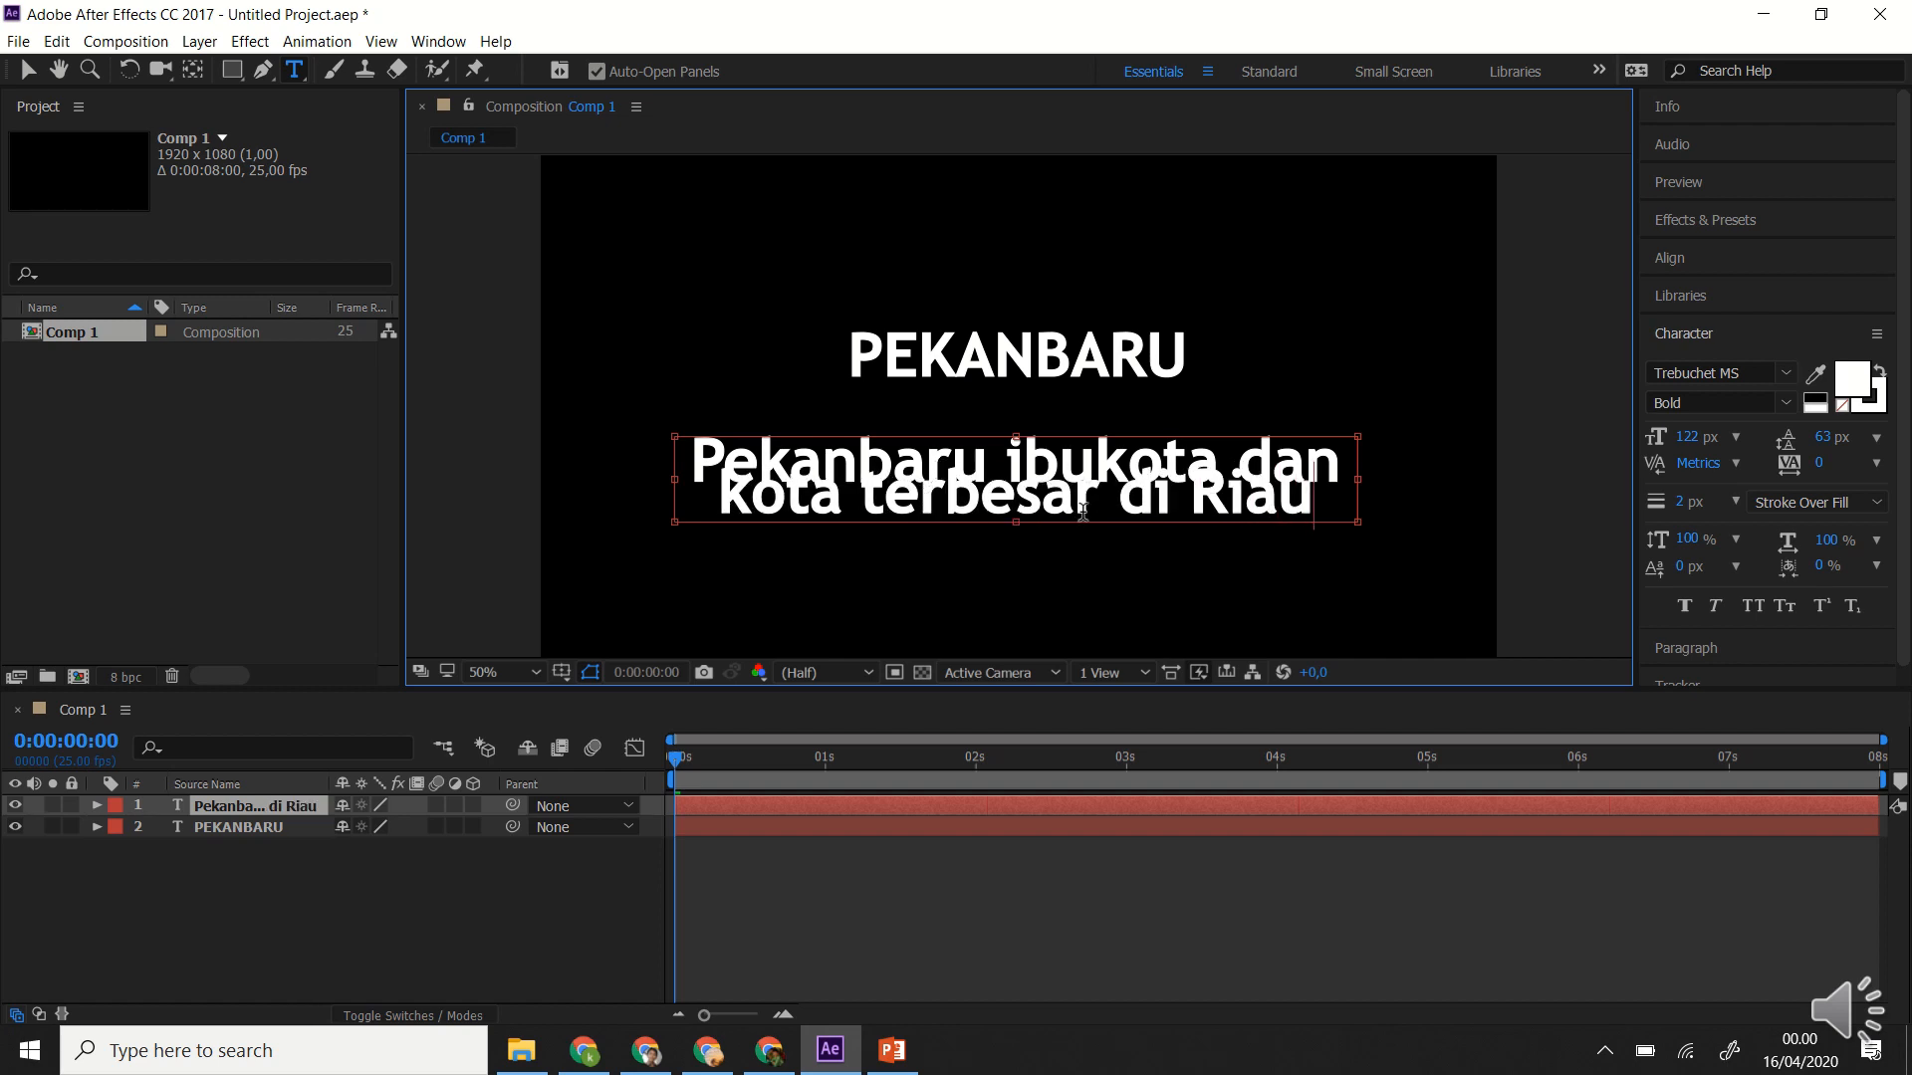
Select all of the description text and set its leading to 80 px and font size to 102 px.
drag(1314, 503, 671, 465)
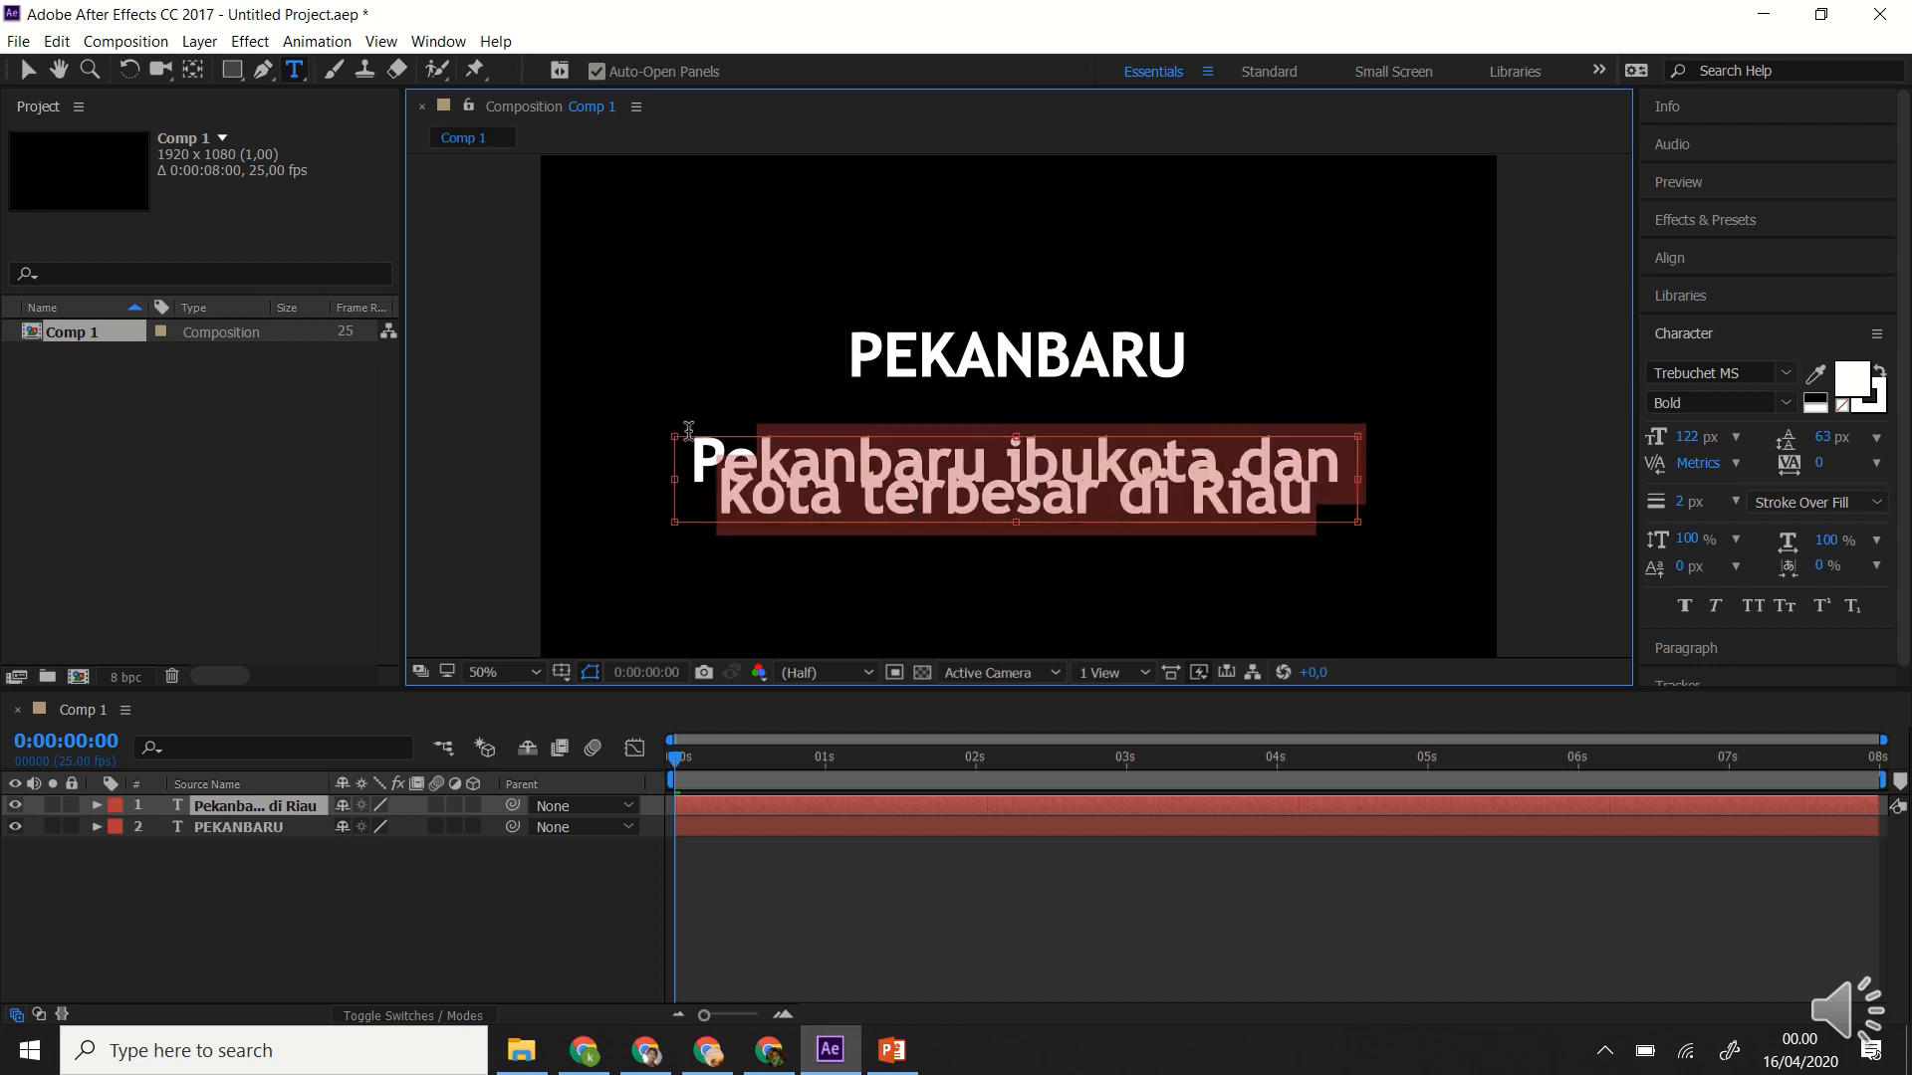
key(ctrl+a)
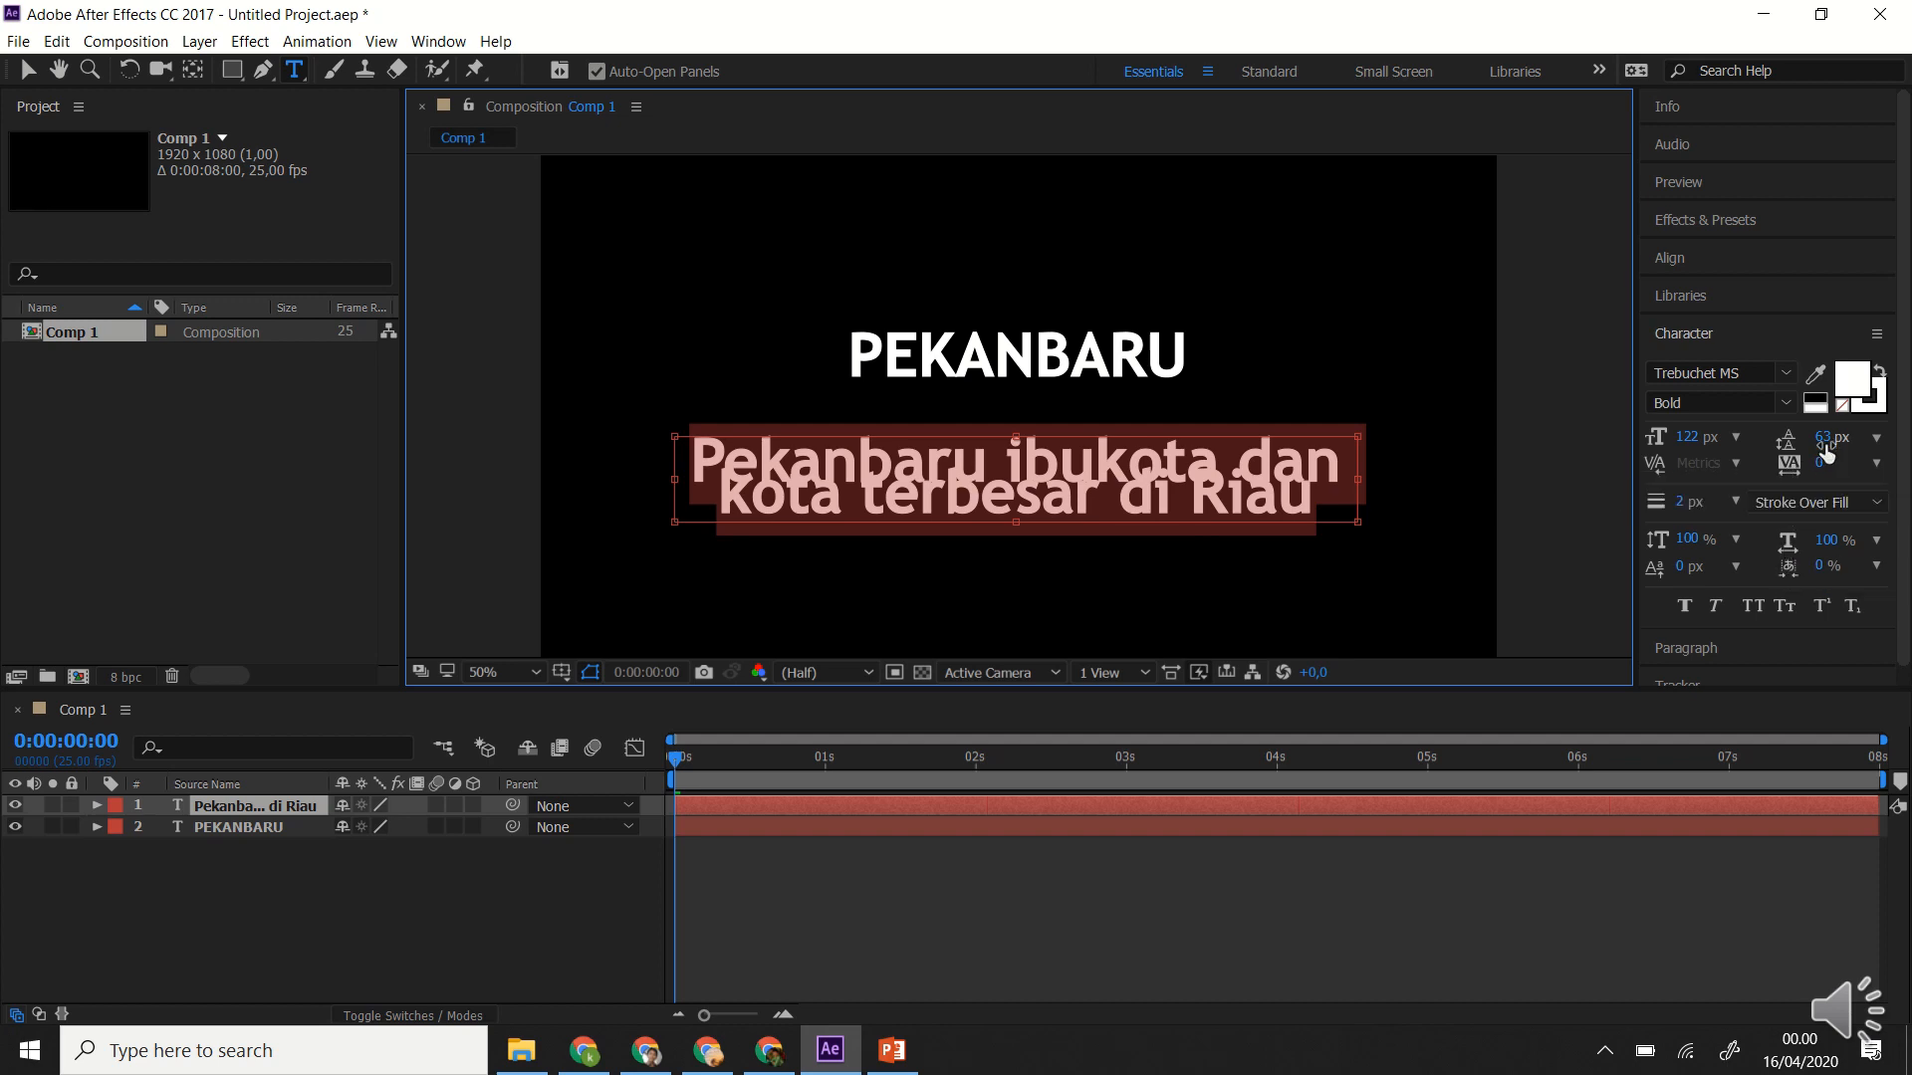
mouse_move(1822, 437)
mouse_down()
mouse_move(1789, 439)
mouse_move(1855, 452)
mouse_up()
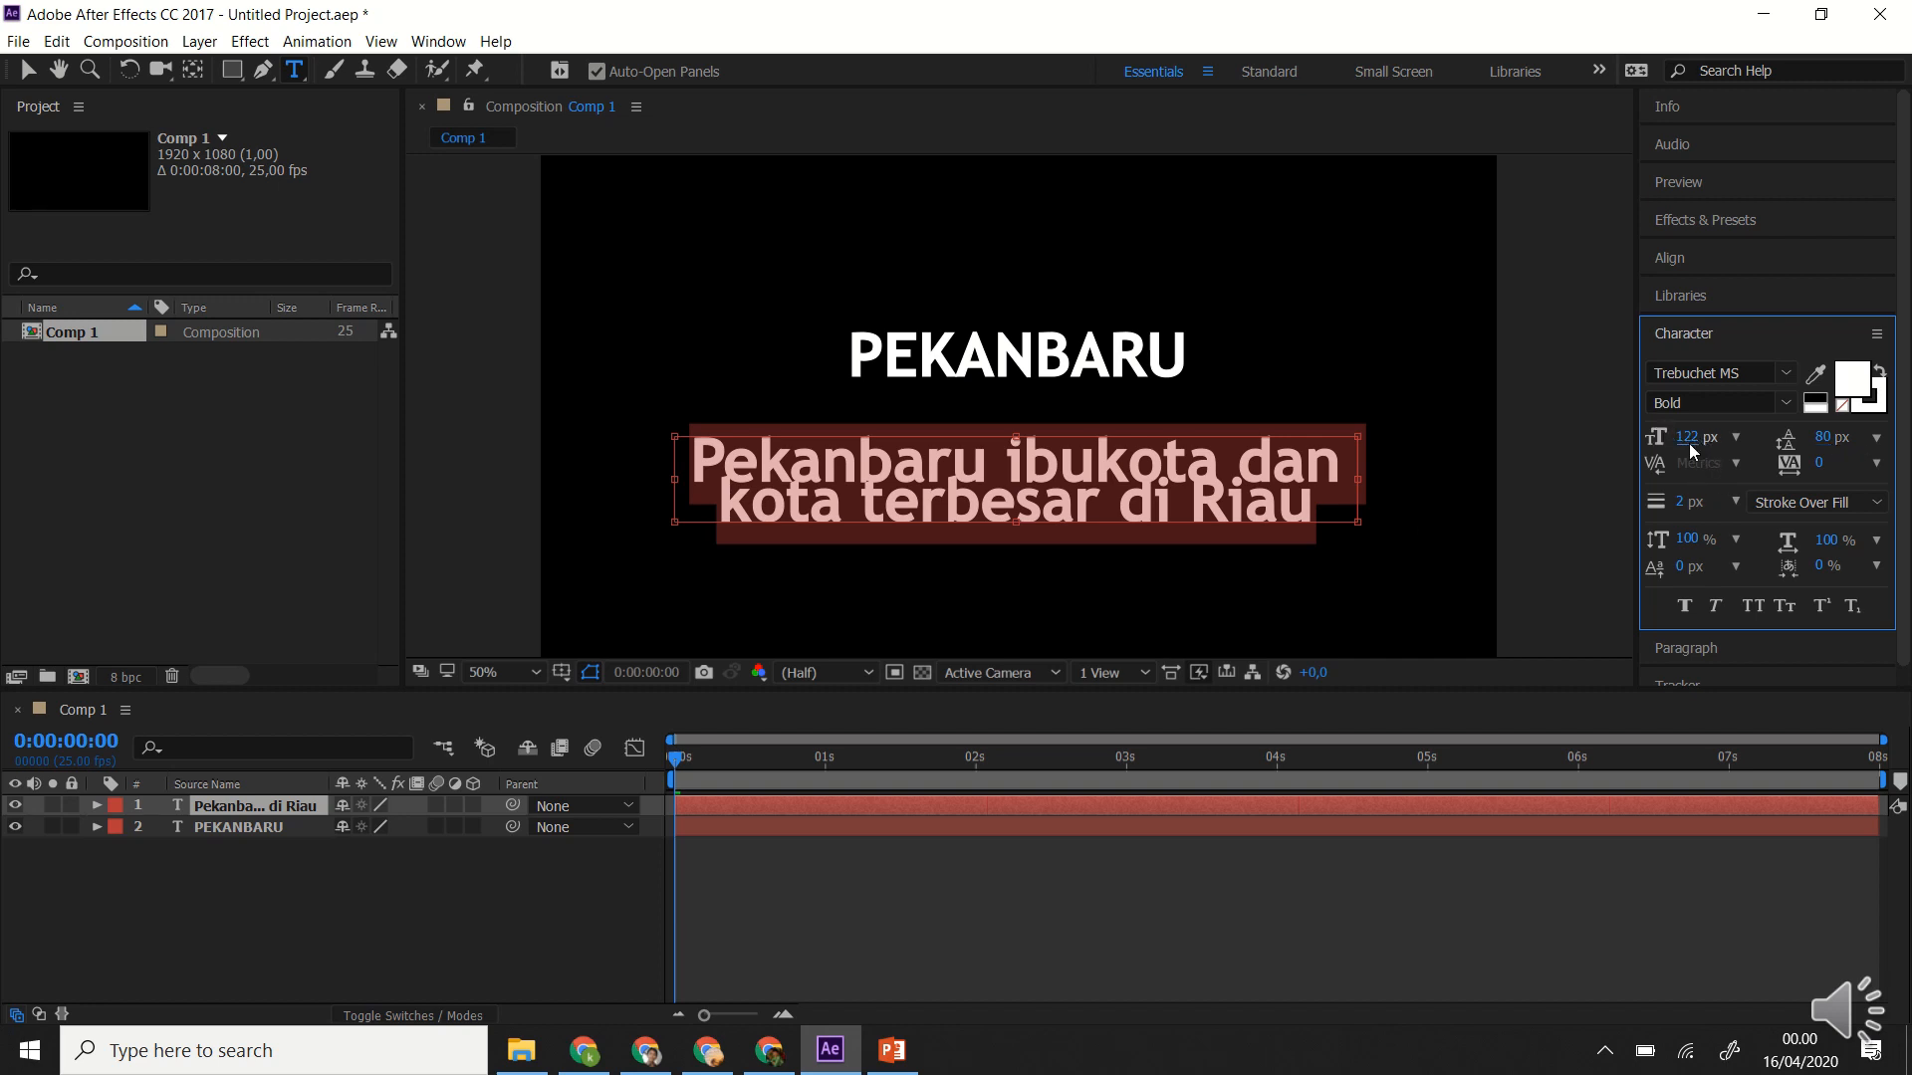
mouse_move(1689, 444)
mouse_down()
mouse_move(1643, 450)
mouse_move(1679, 460)
mouse_up()
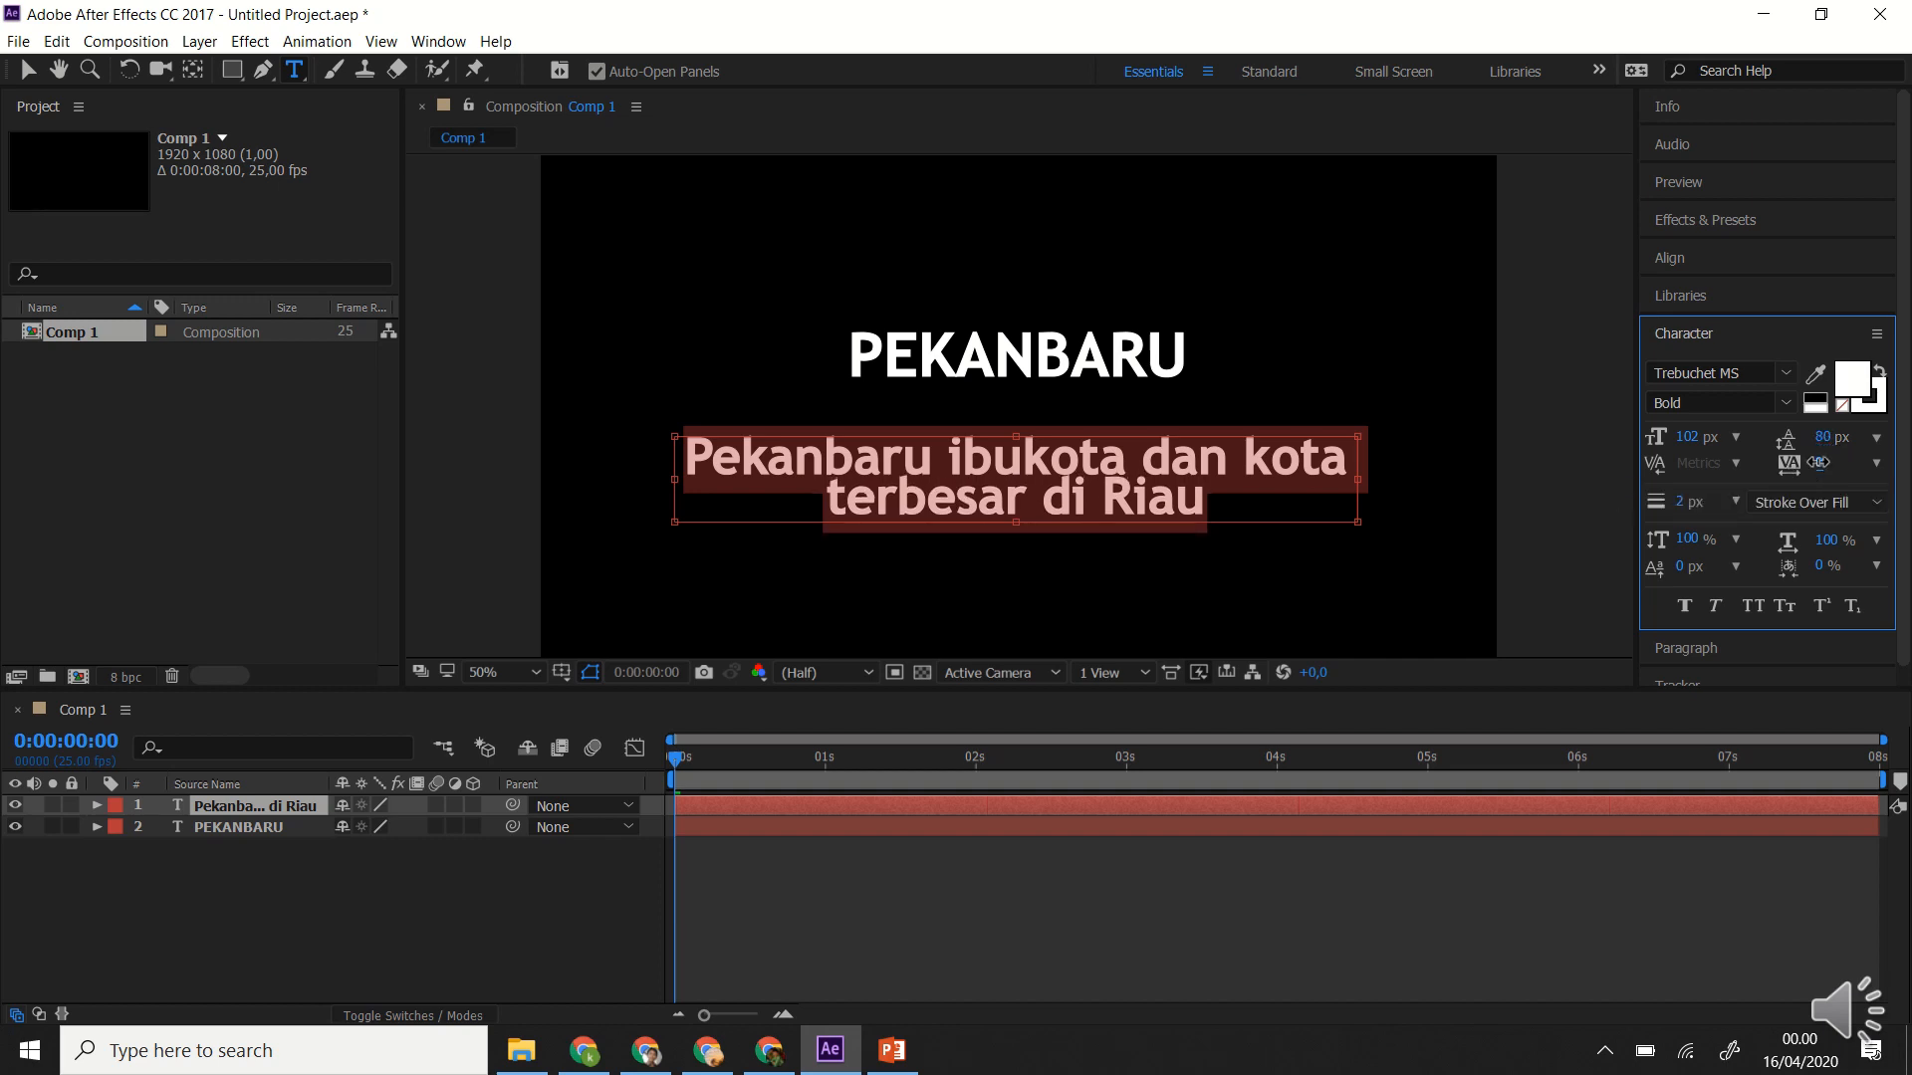
Refine the selected description text with tracking 1, leading 86 px, font size 90 px, and faux bold.
drag(1818, 463, 1838, 439)
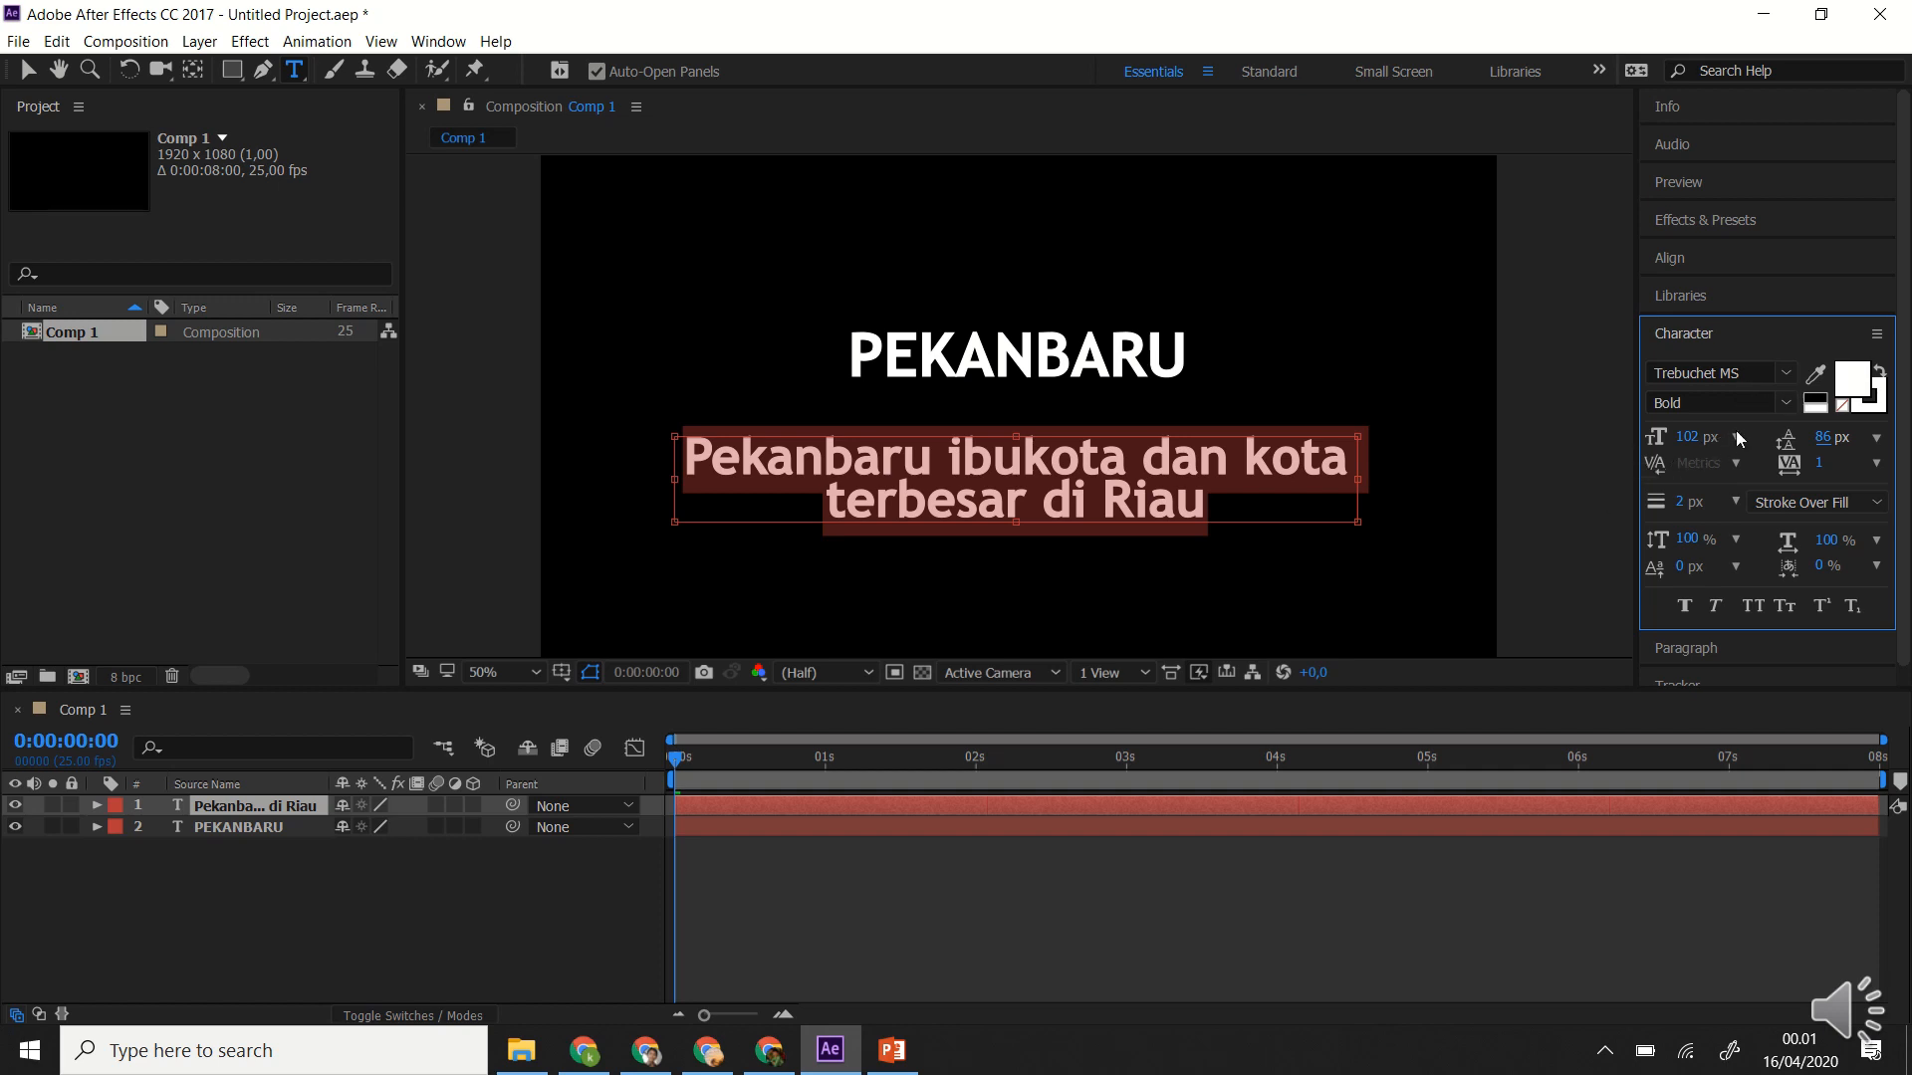
drag(1696, 438, 1683, 439)
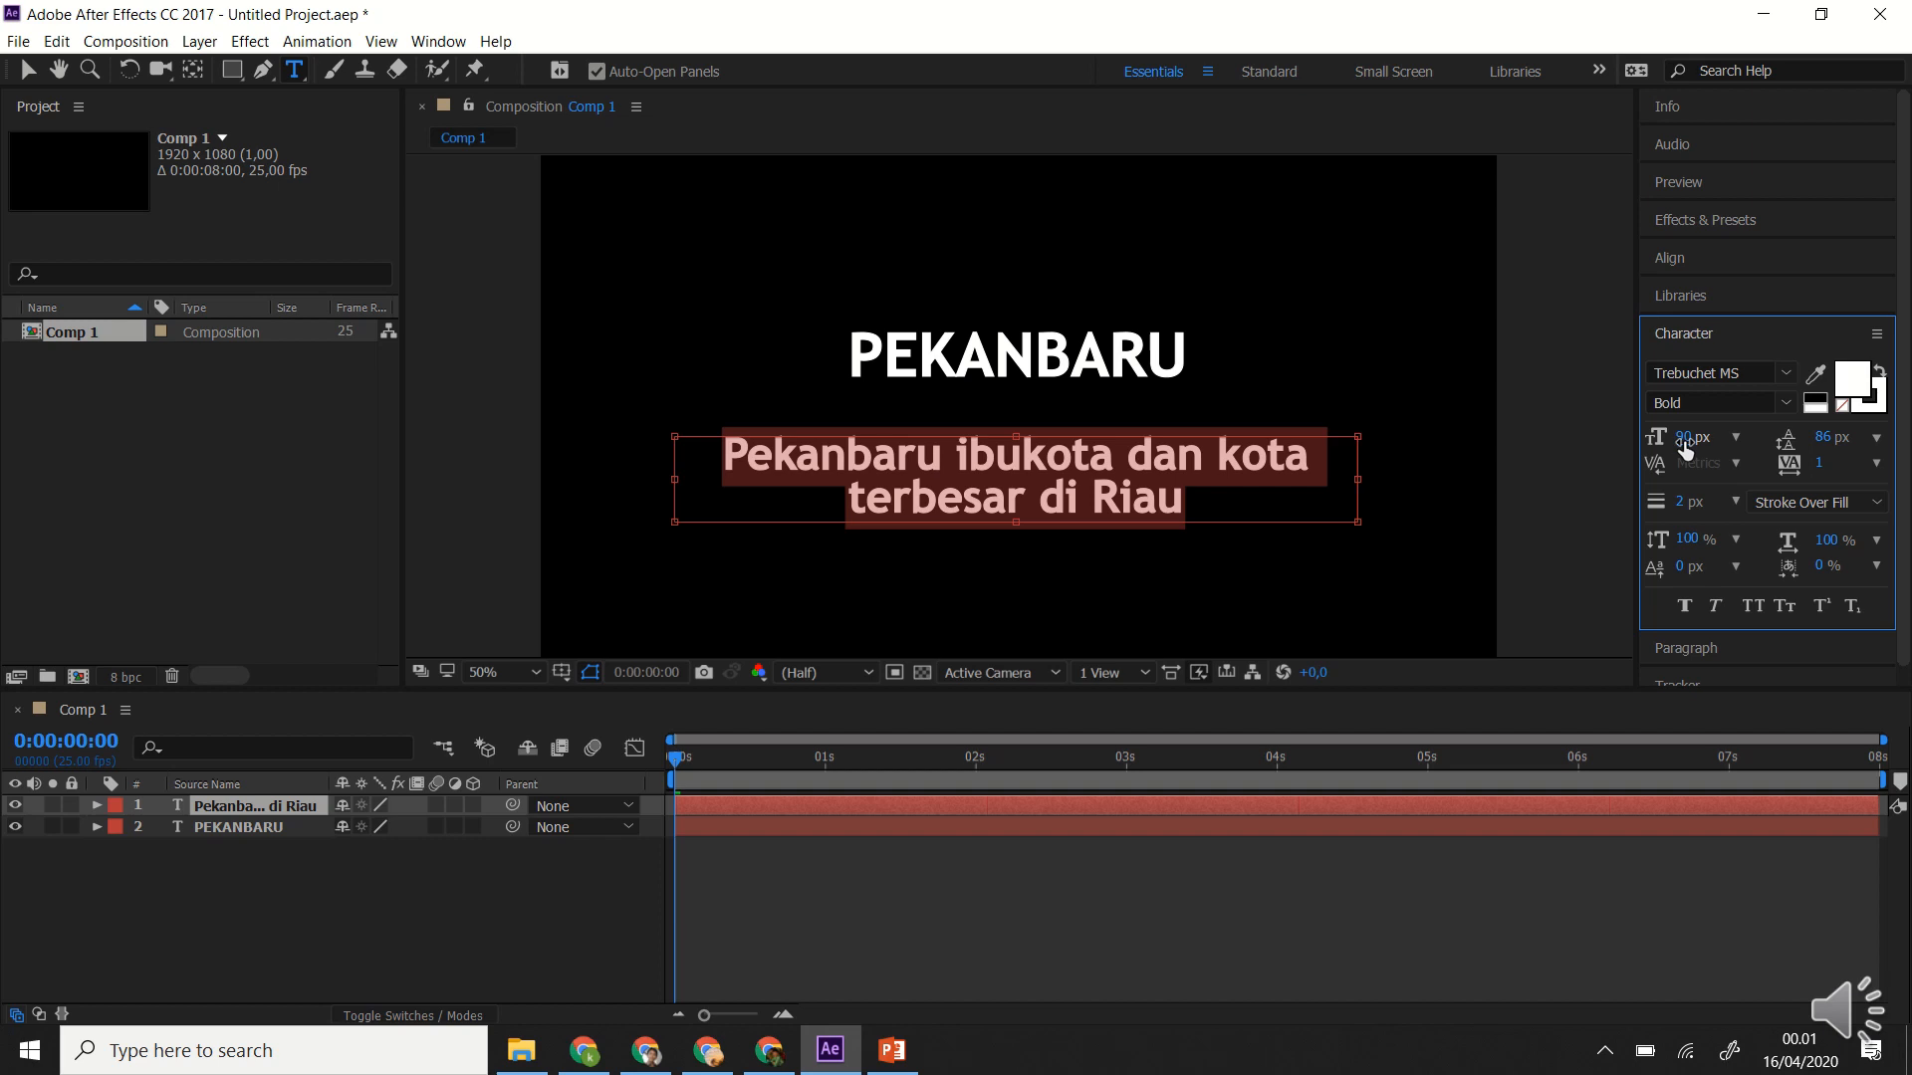
click(1684, 604)
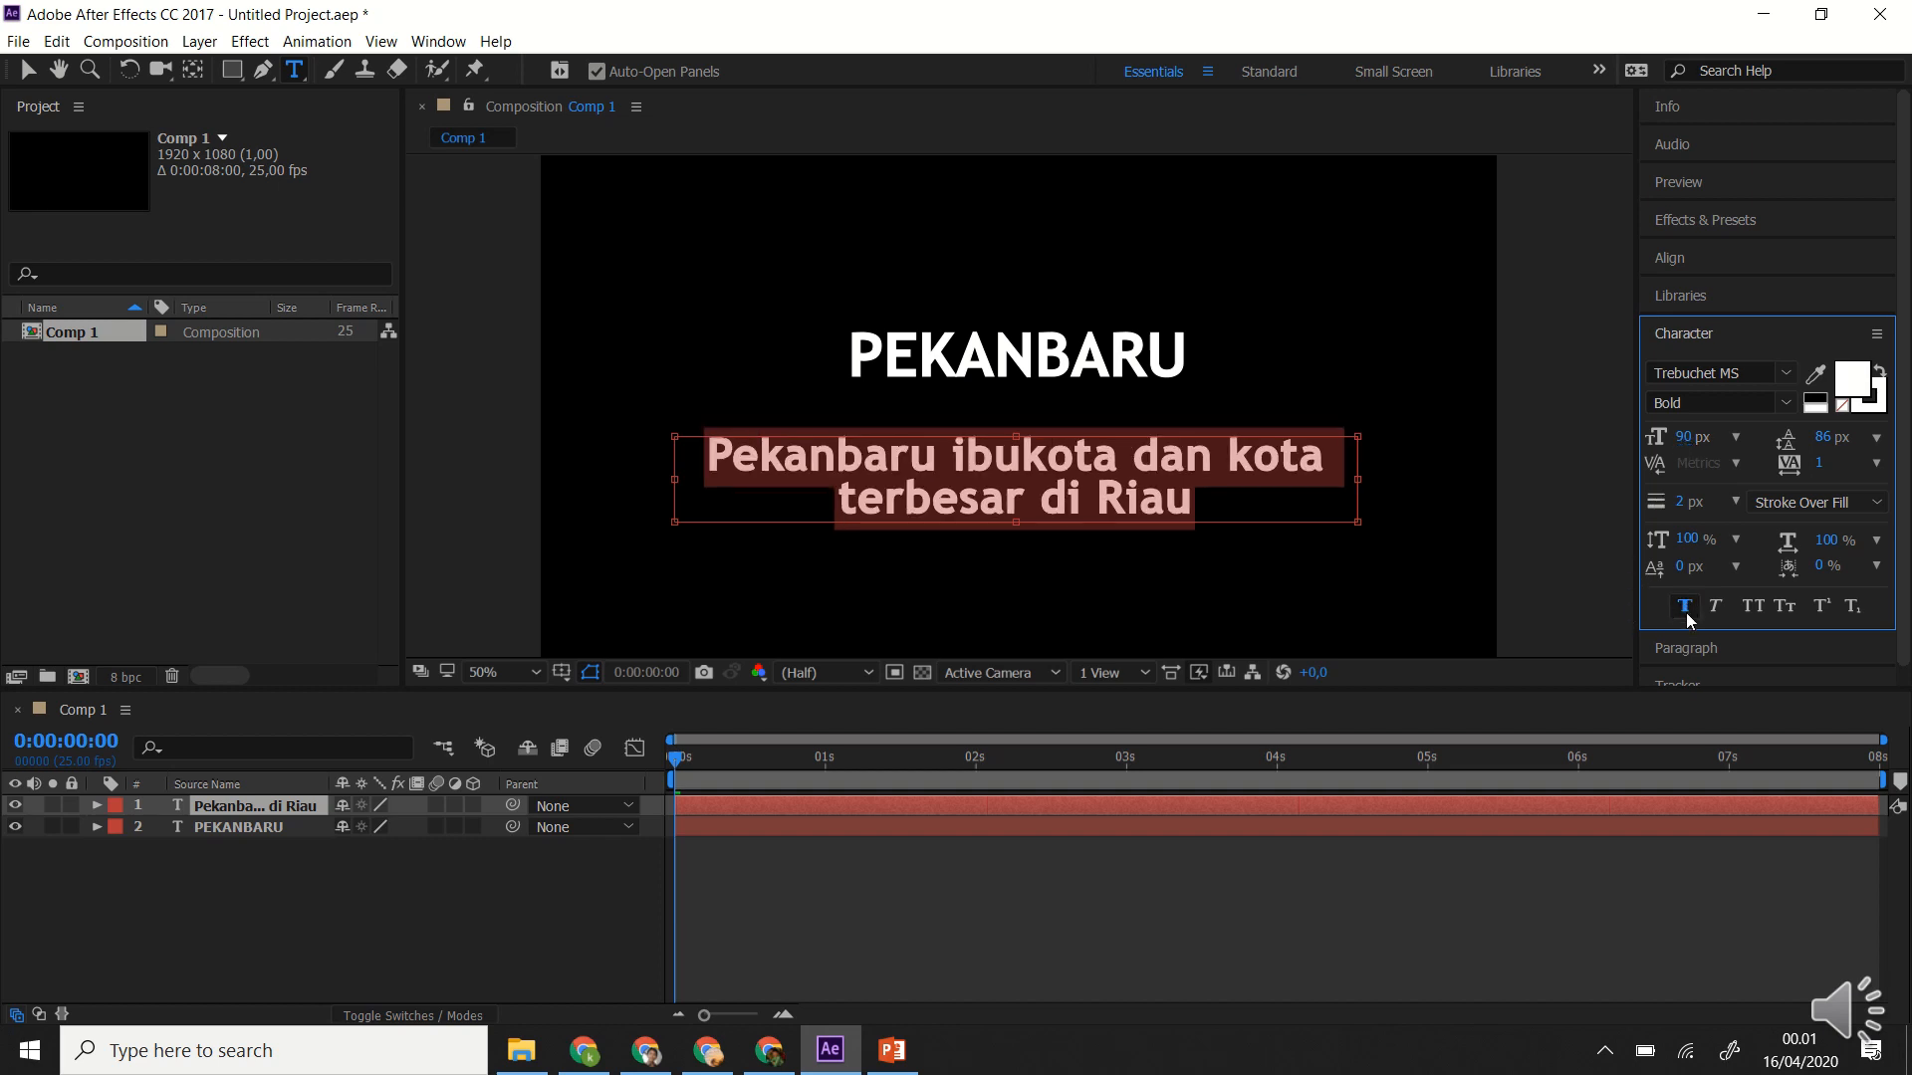
Turn off faux bold on the description text and nudge the text block slightly up toward the title.
click(1686, 613)
click(28, 72)
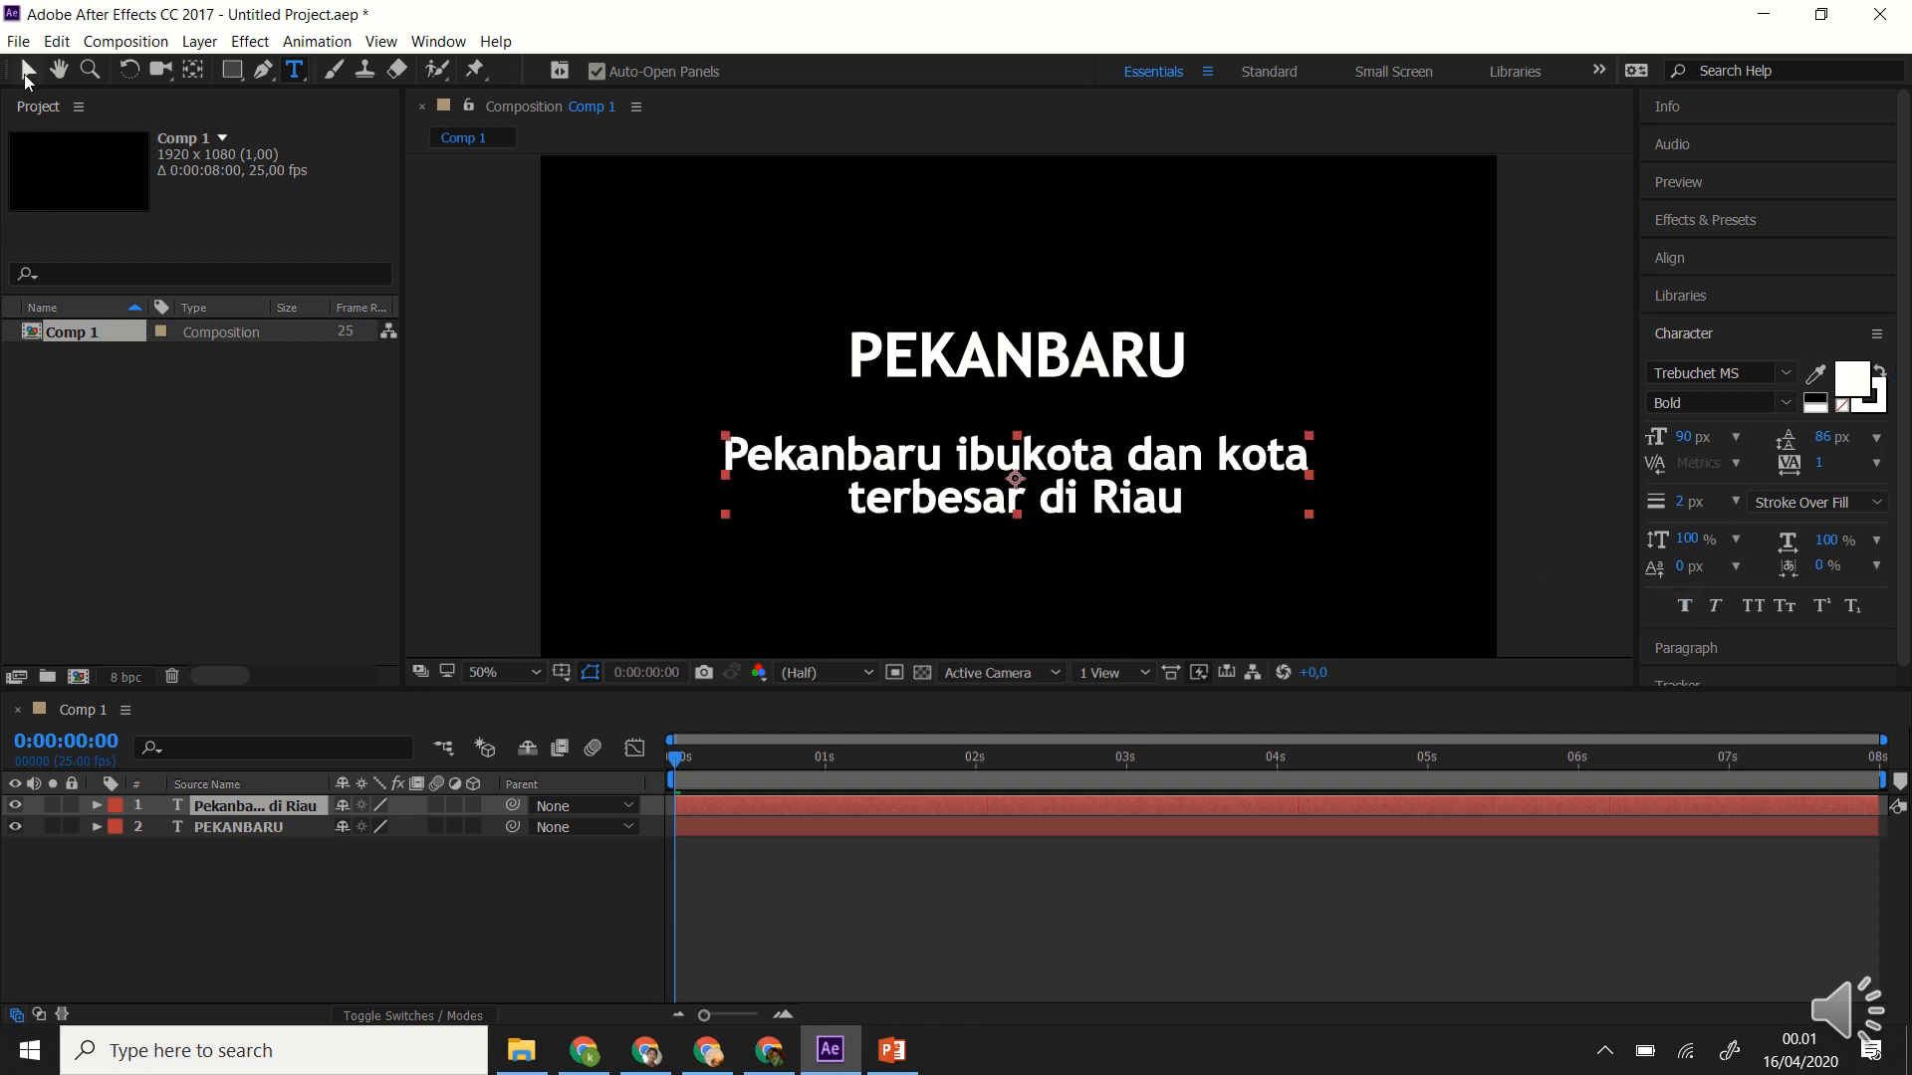
click(963, 530)
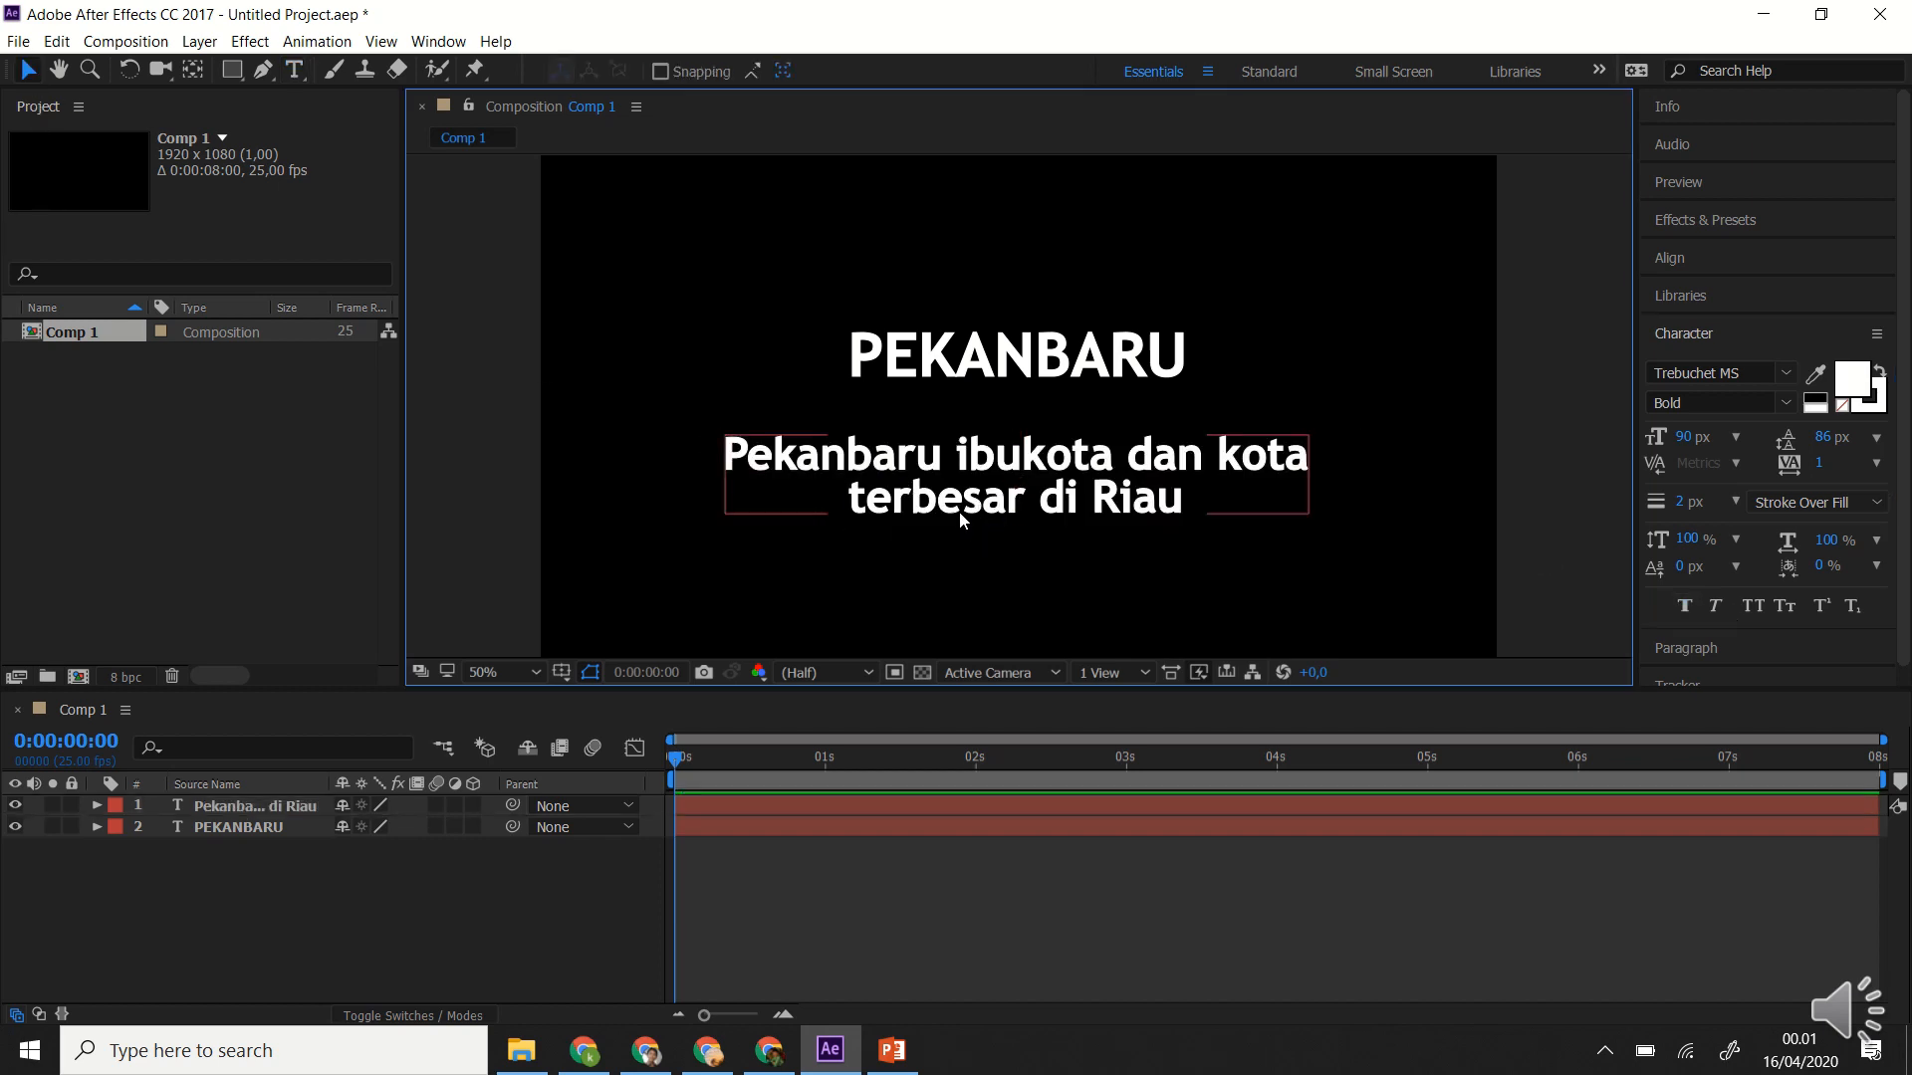
click(966, 508)
drag(975, 506, 978, 507)
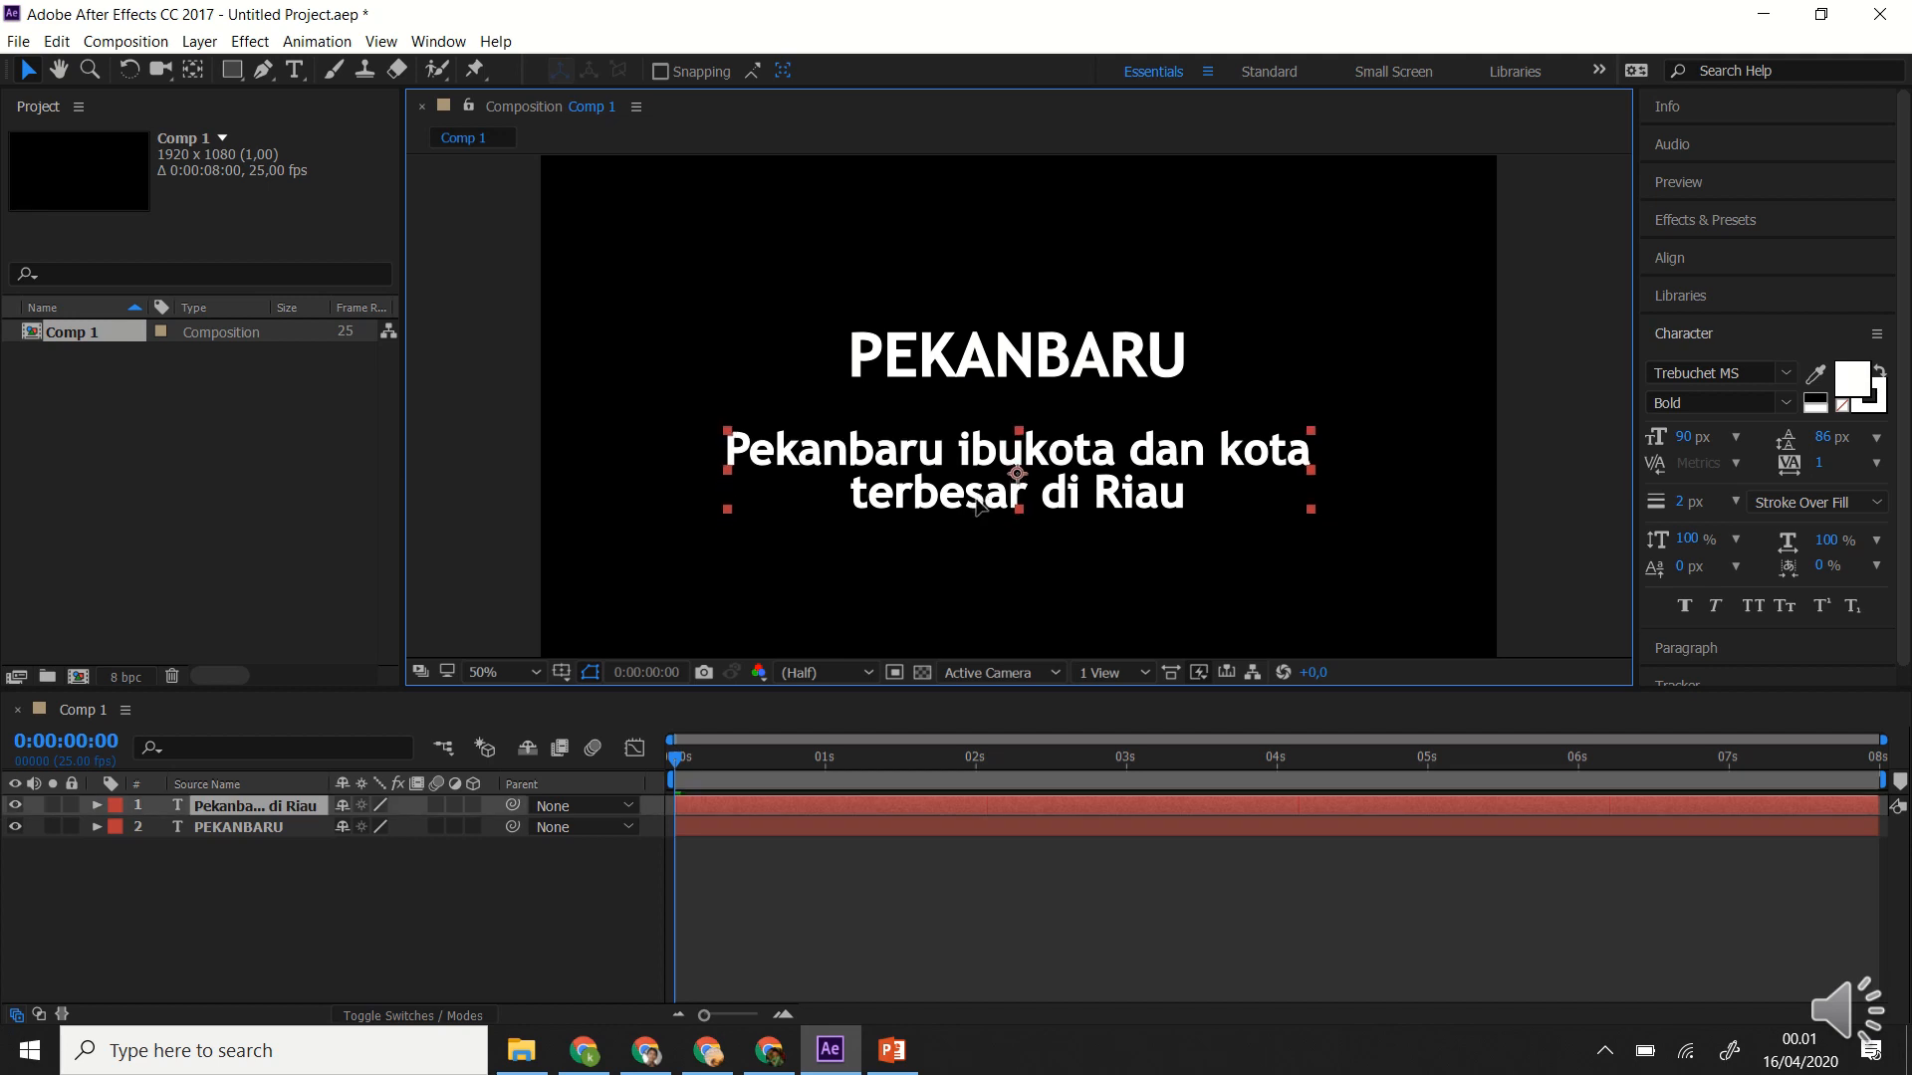
Align the PEKANBARU title and the description text to each other on their horizontal centers, then deselect both.
click(1052, 376)
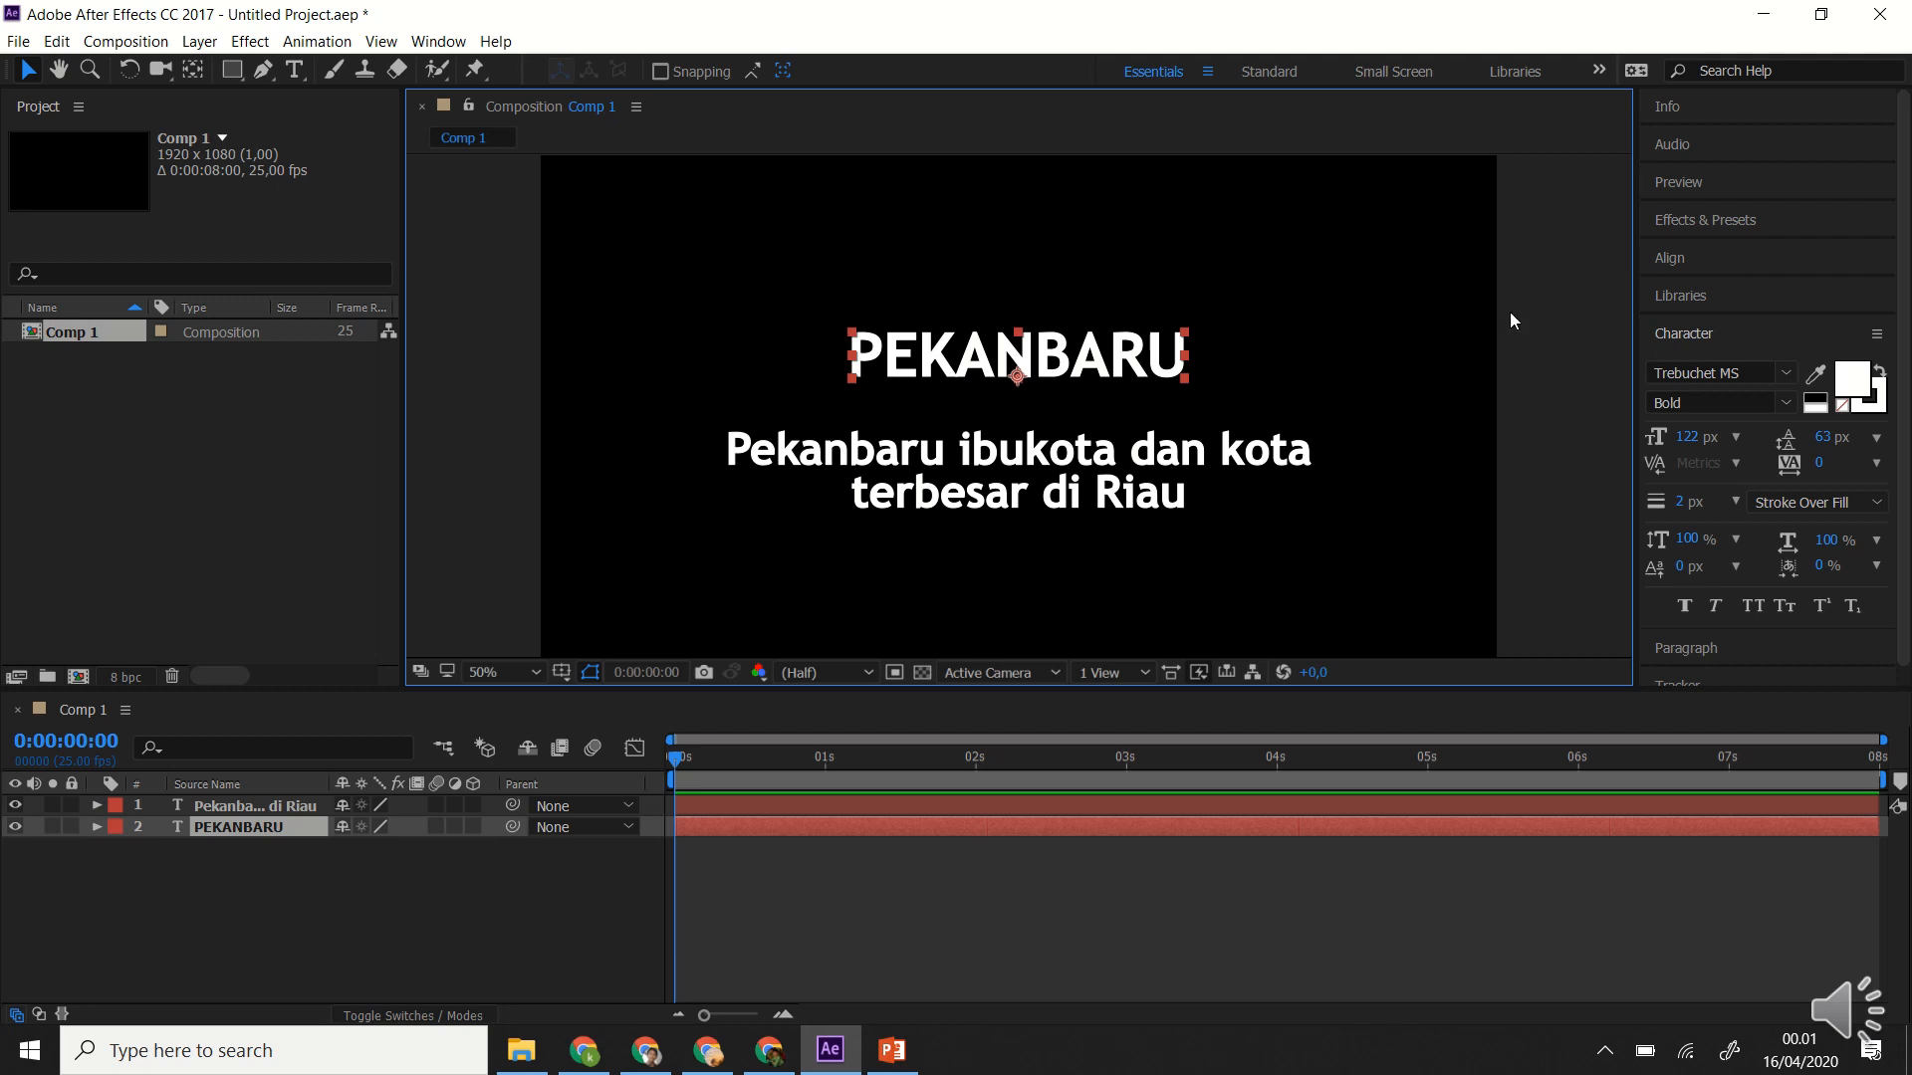
drag(1530, 277, 721, 617)
click(1669, 260)
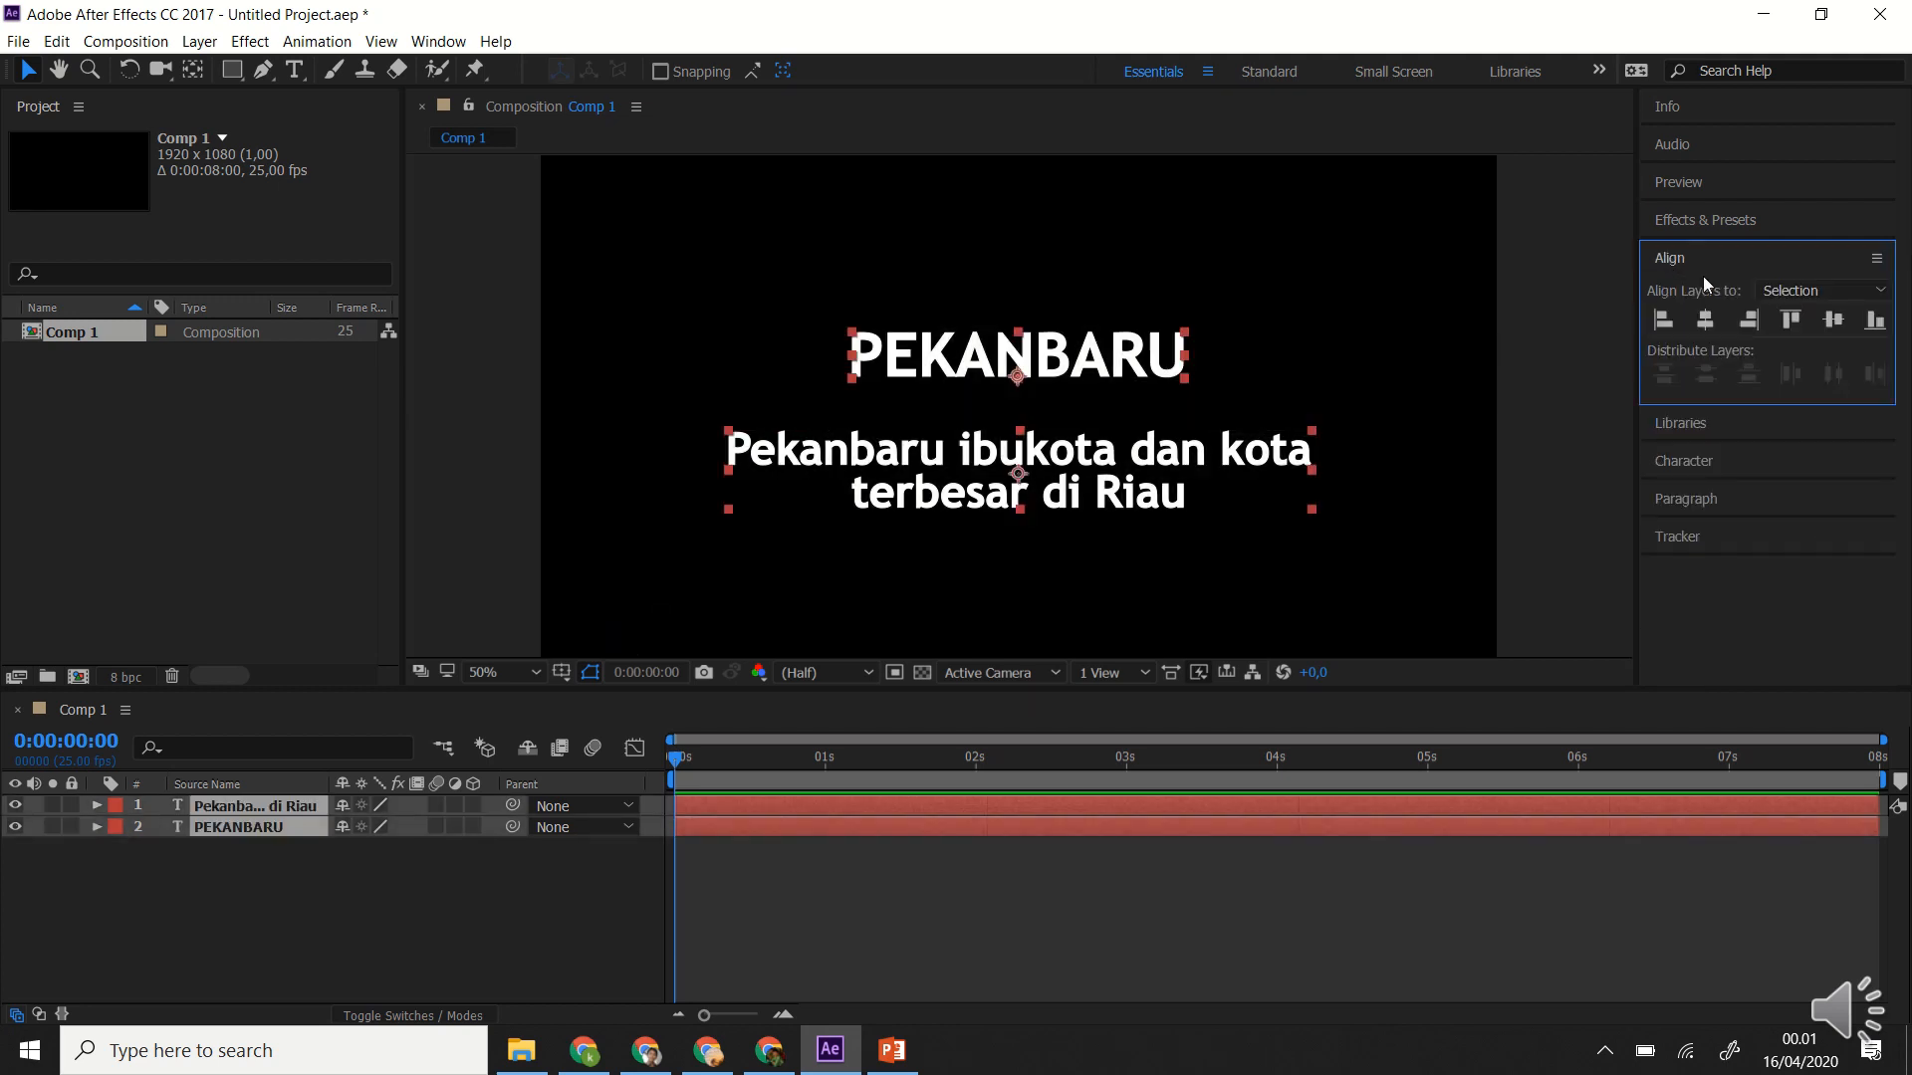
click(1706, 321)
click(1550, 392)
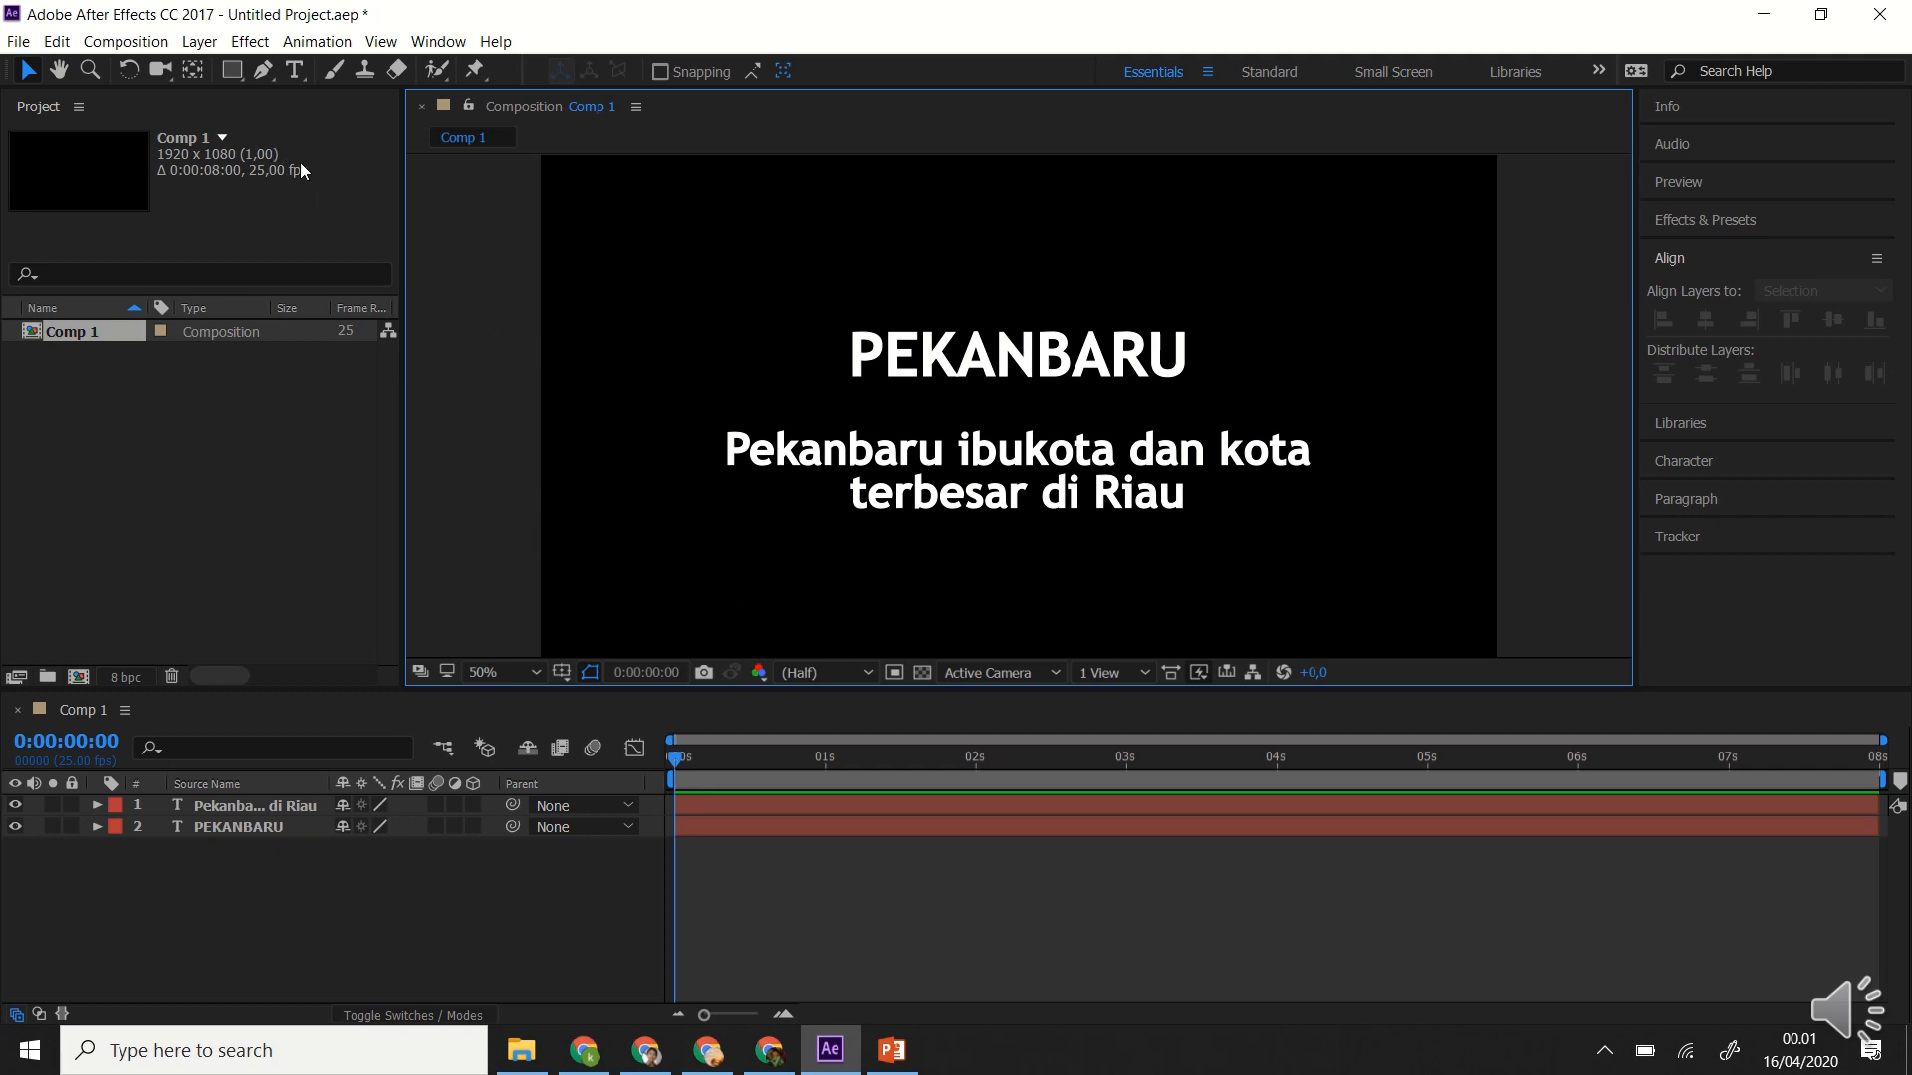
Draw a long, thin white rectangle without a stroke between the title and the description text.
click(232, 70)
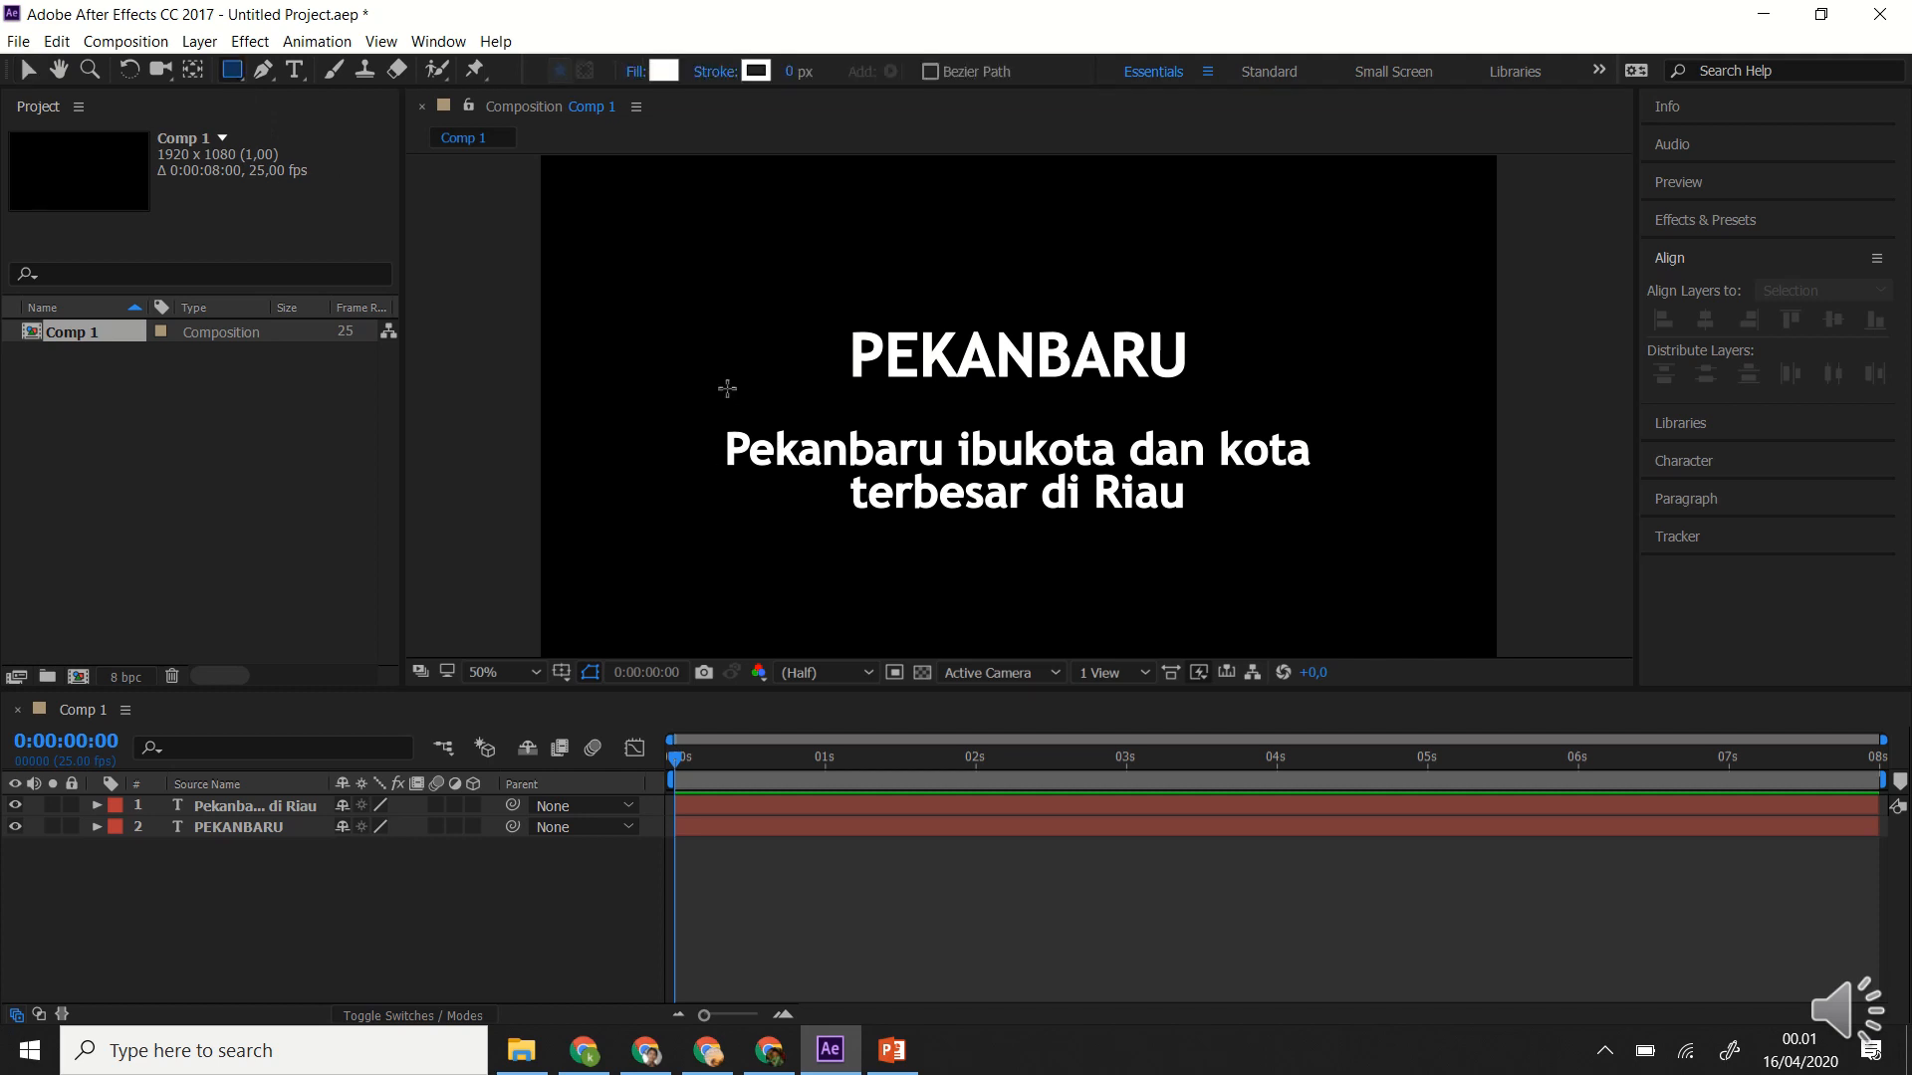
drag(711, 386, 1341, 403)
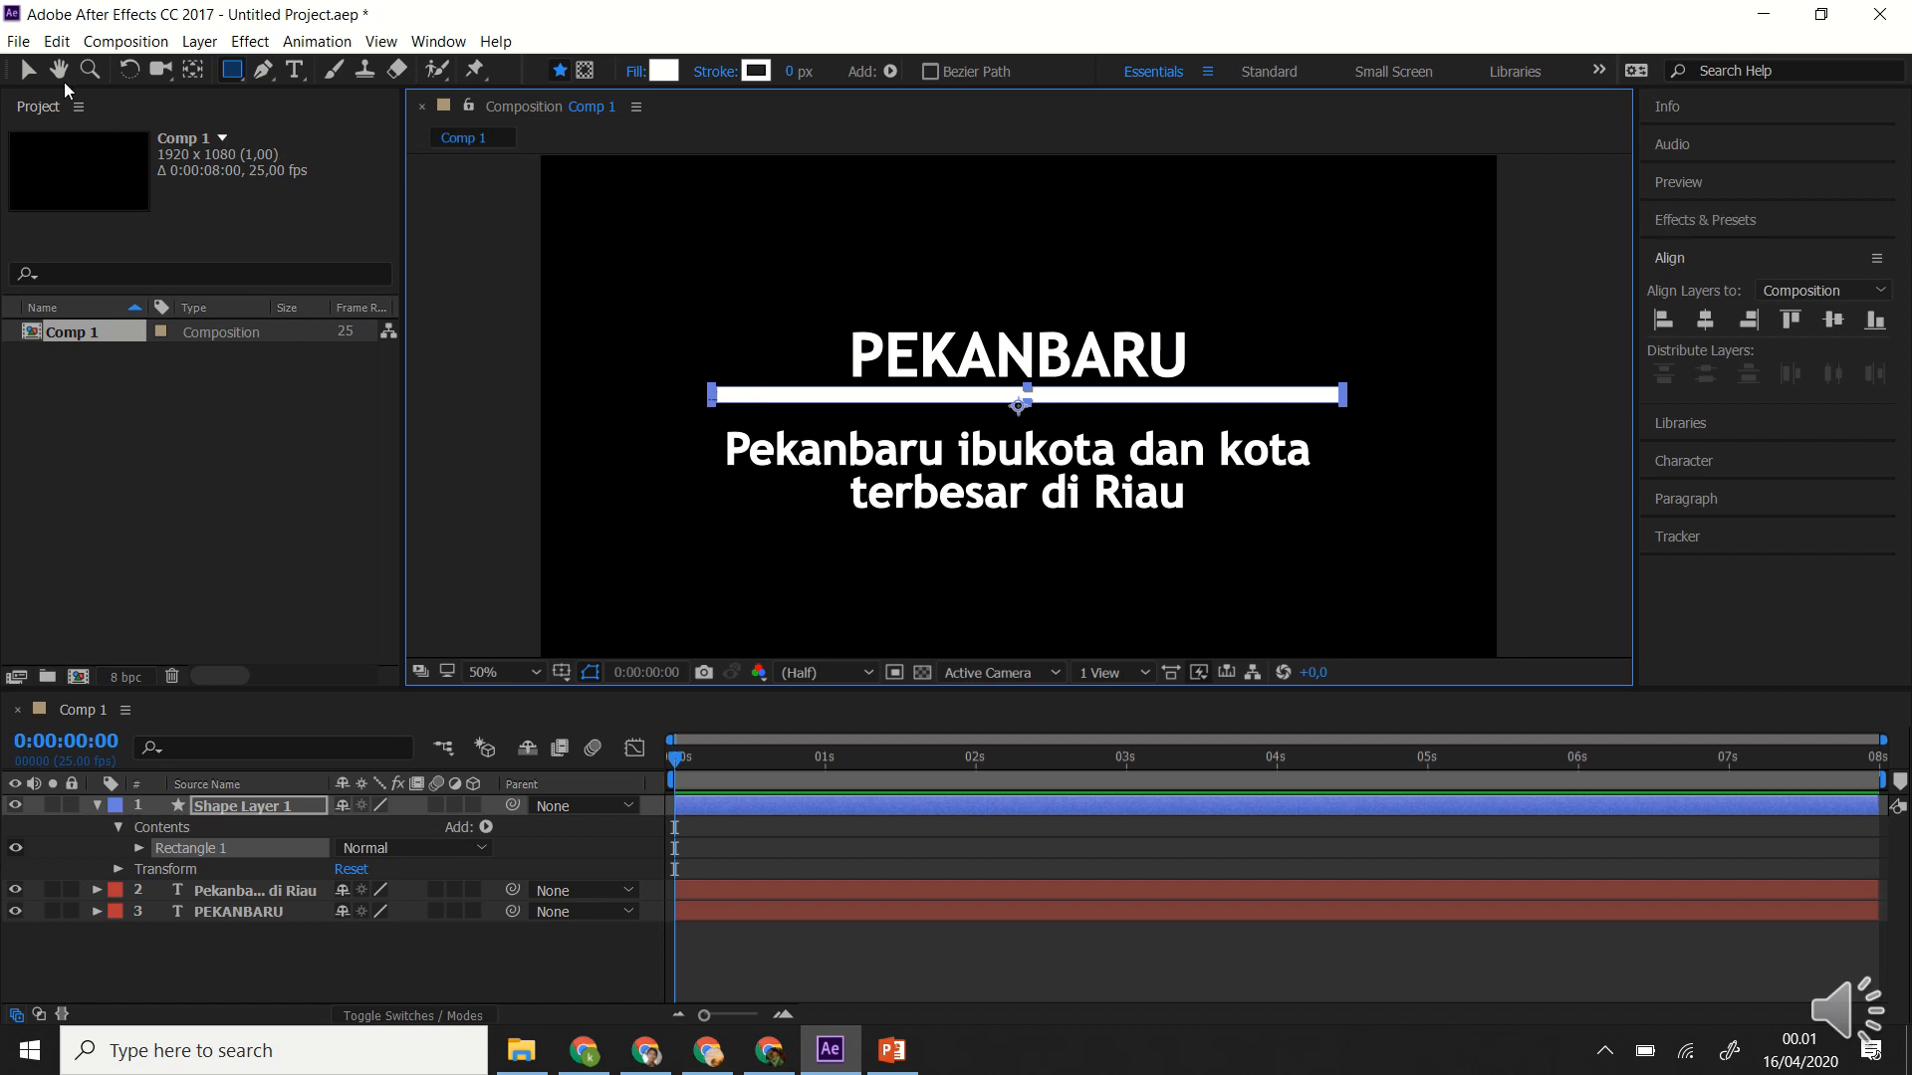
Center the white bar horizontally in the composition and nudge it slightly down from the title.
click(28, 71)
click(1669, 262)
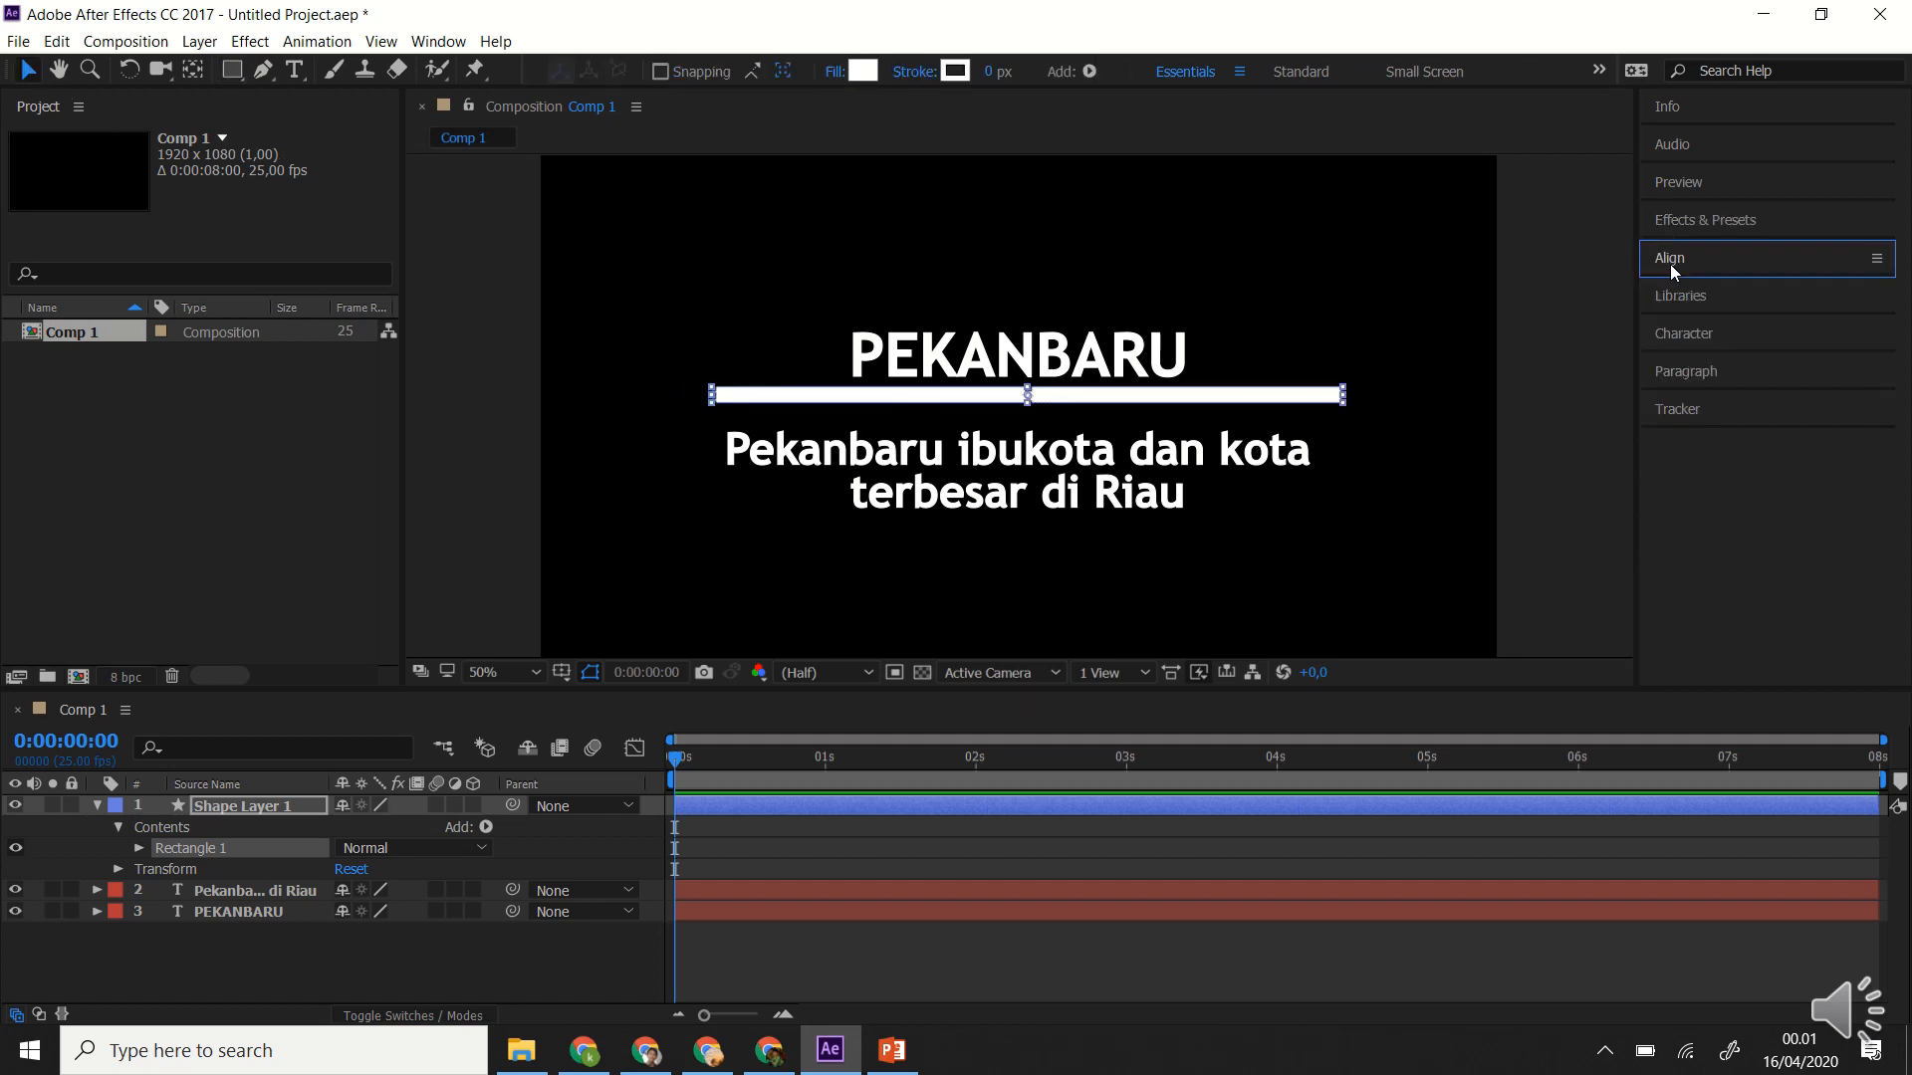
click(1680, 261)
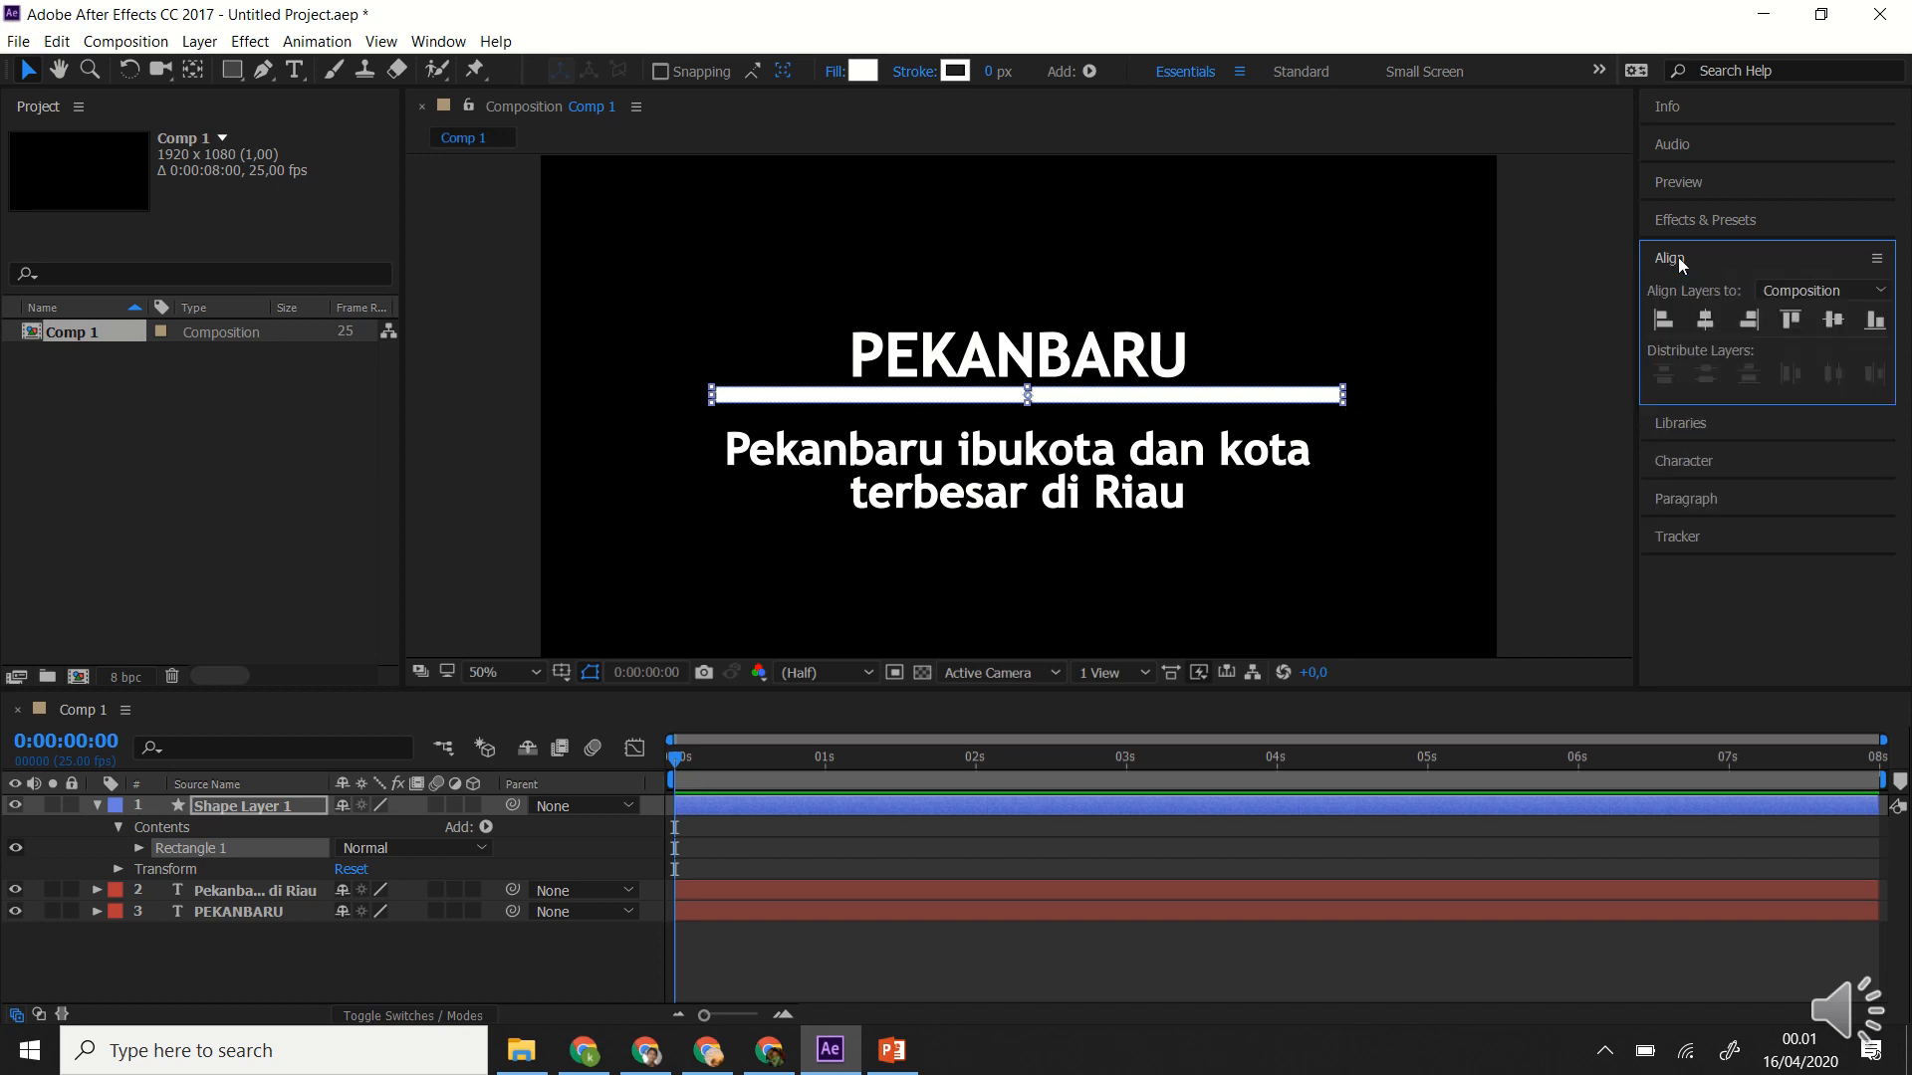
click(1703, 322)
click(1541, 399)
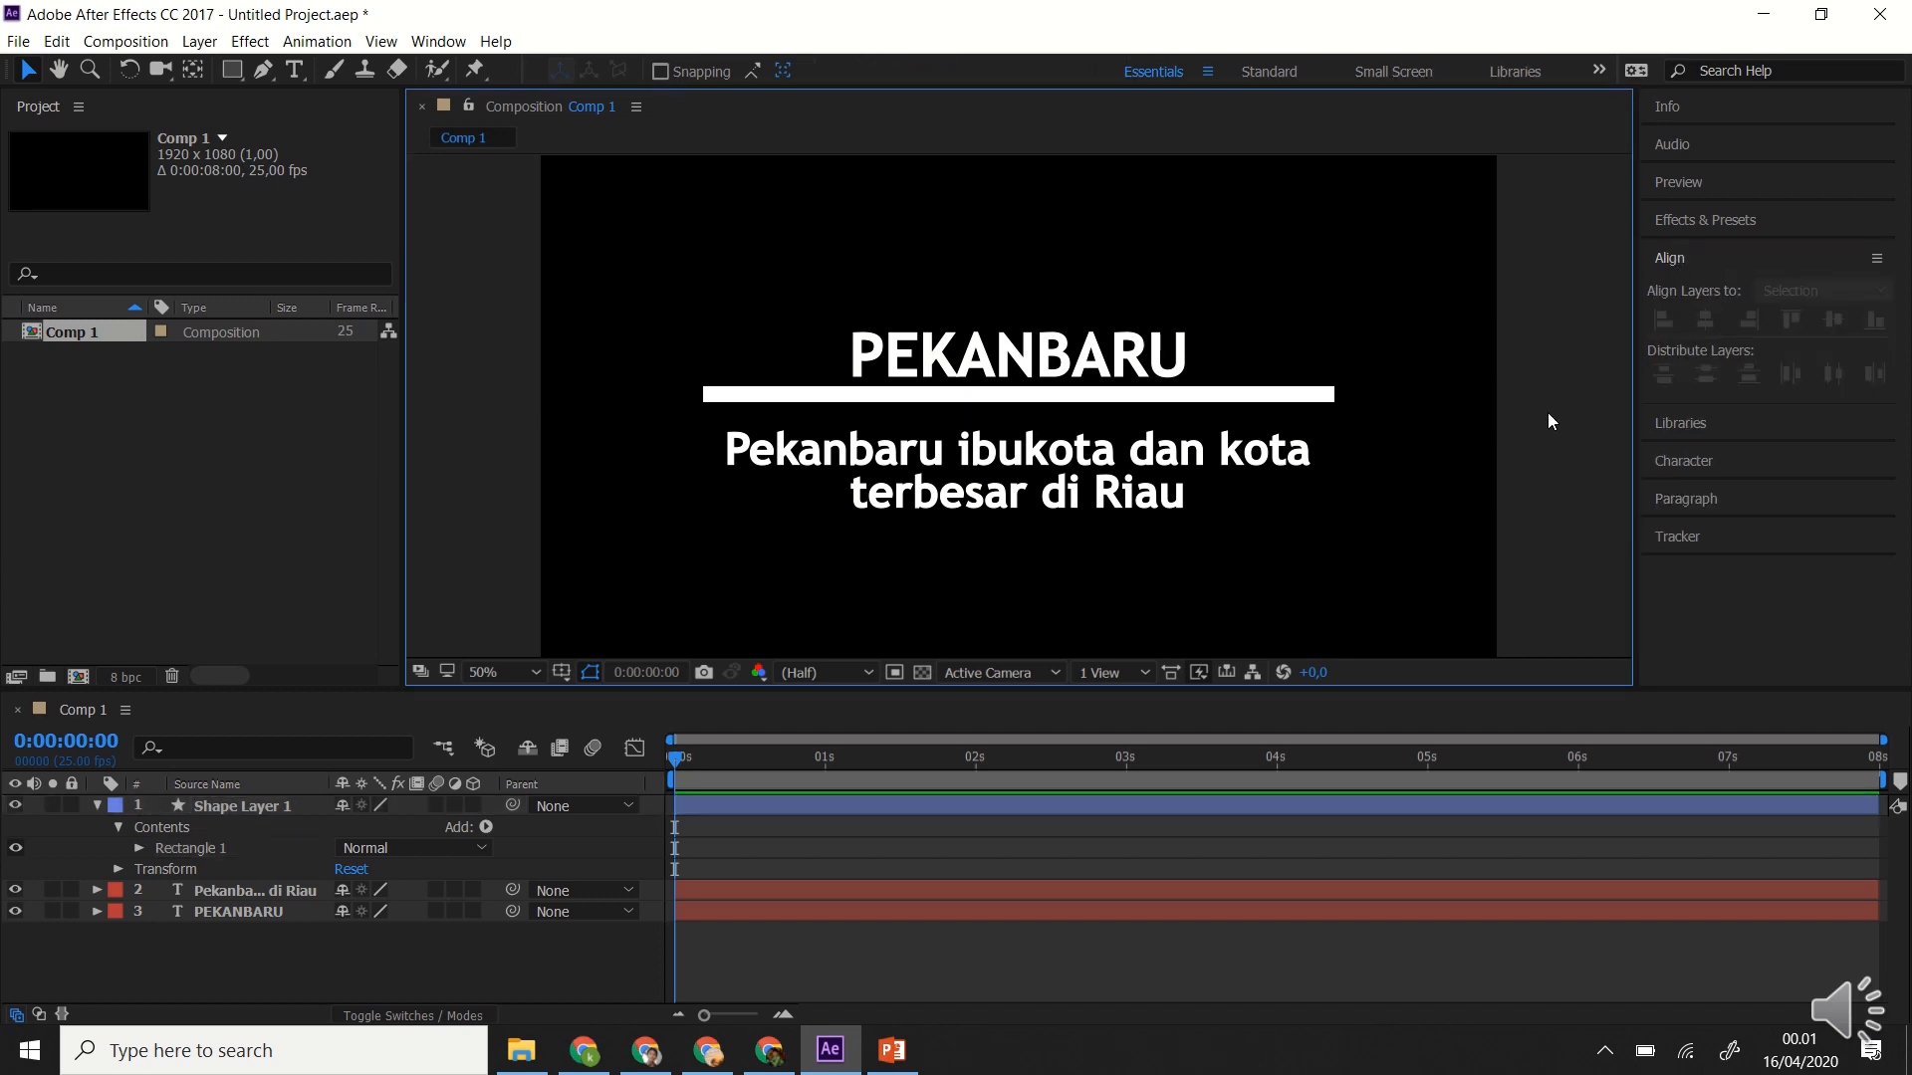
click(1242, 403)
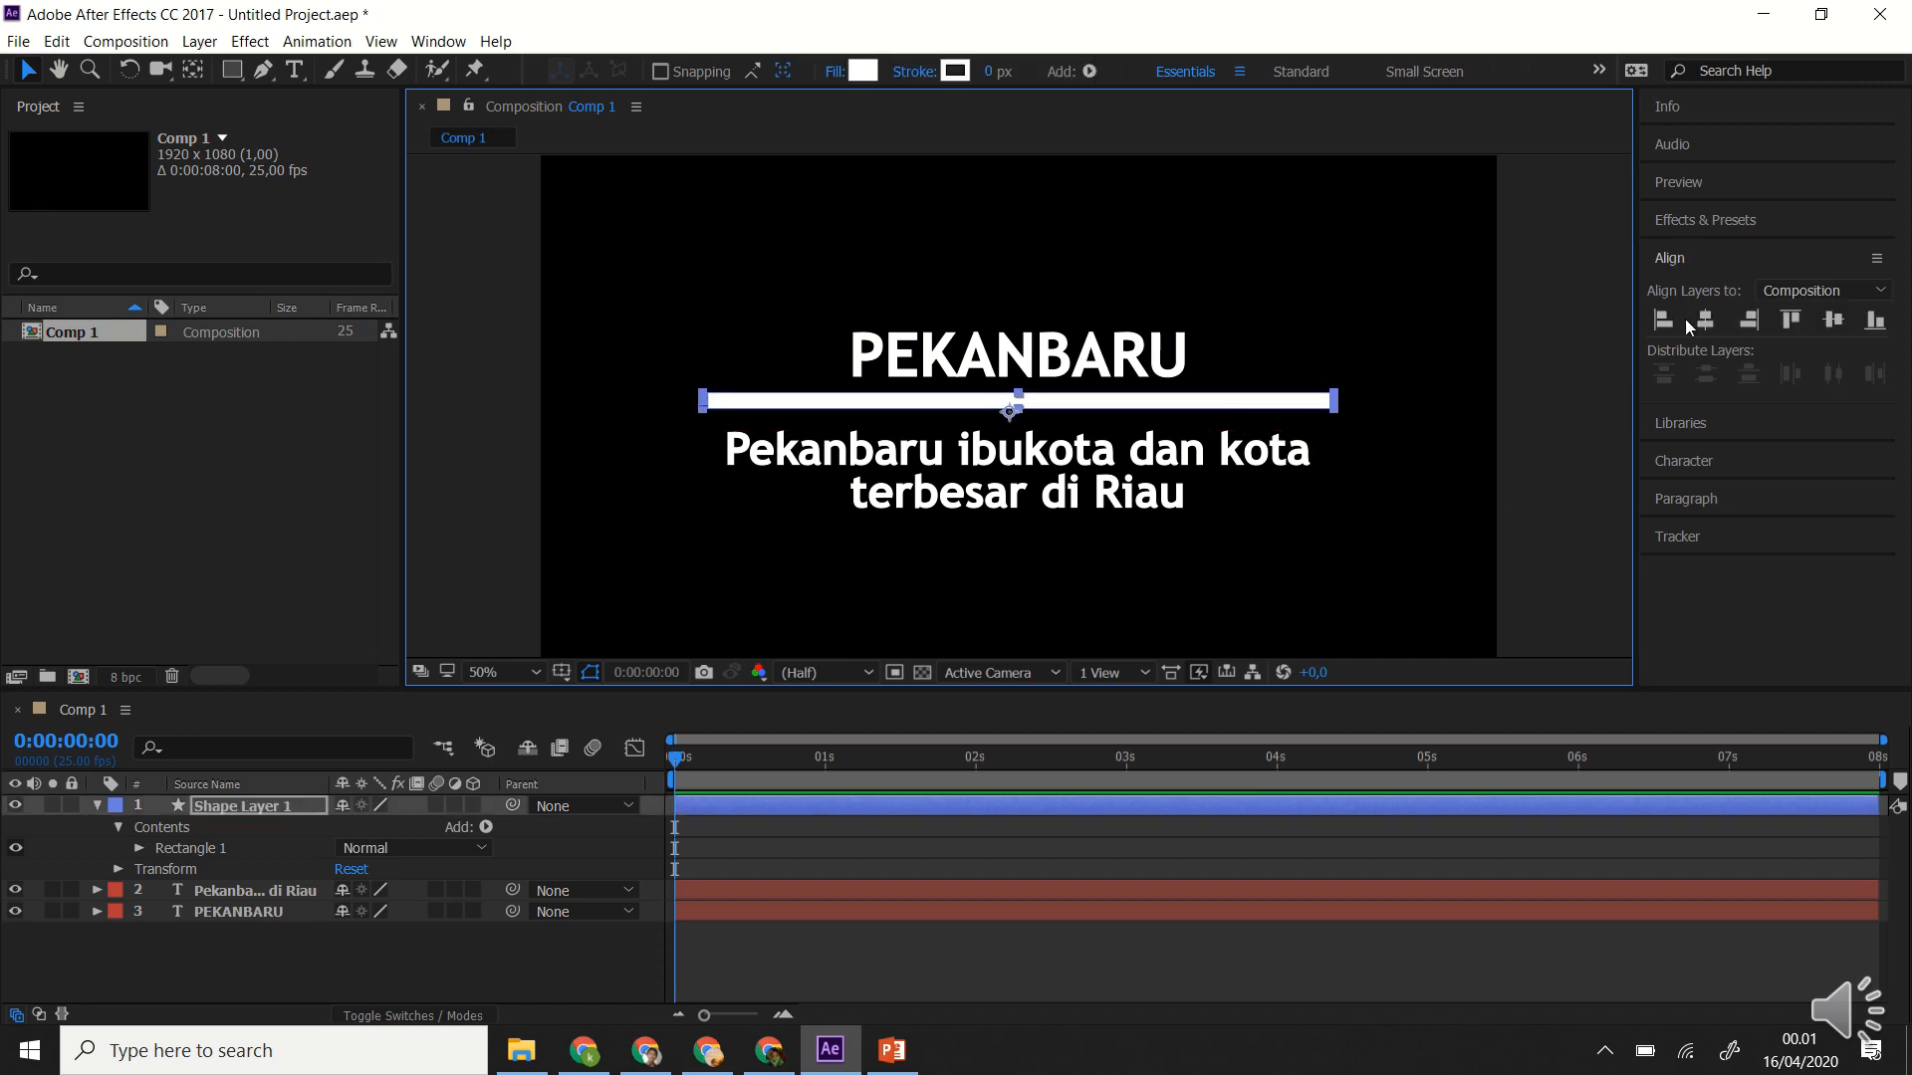
click(1503, 374)
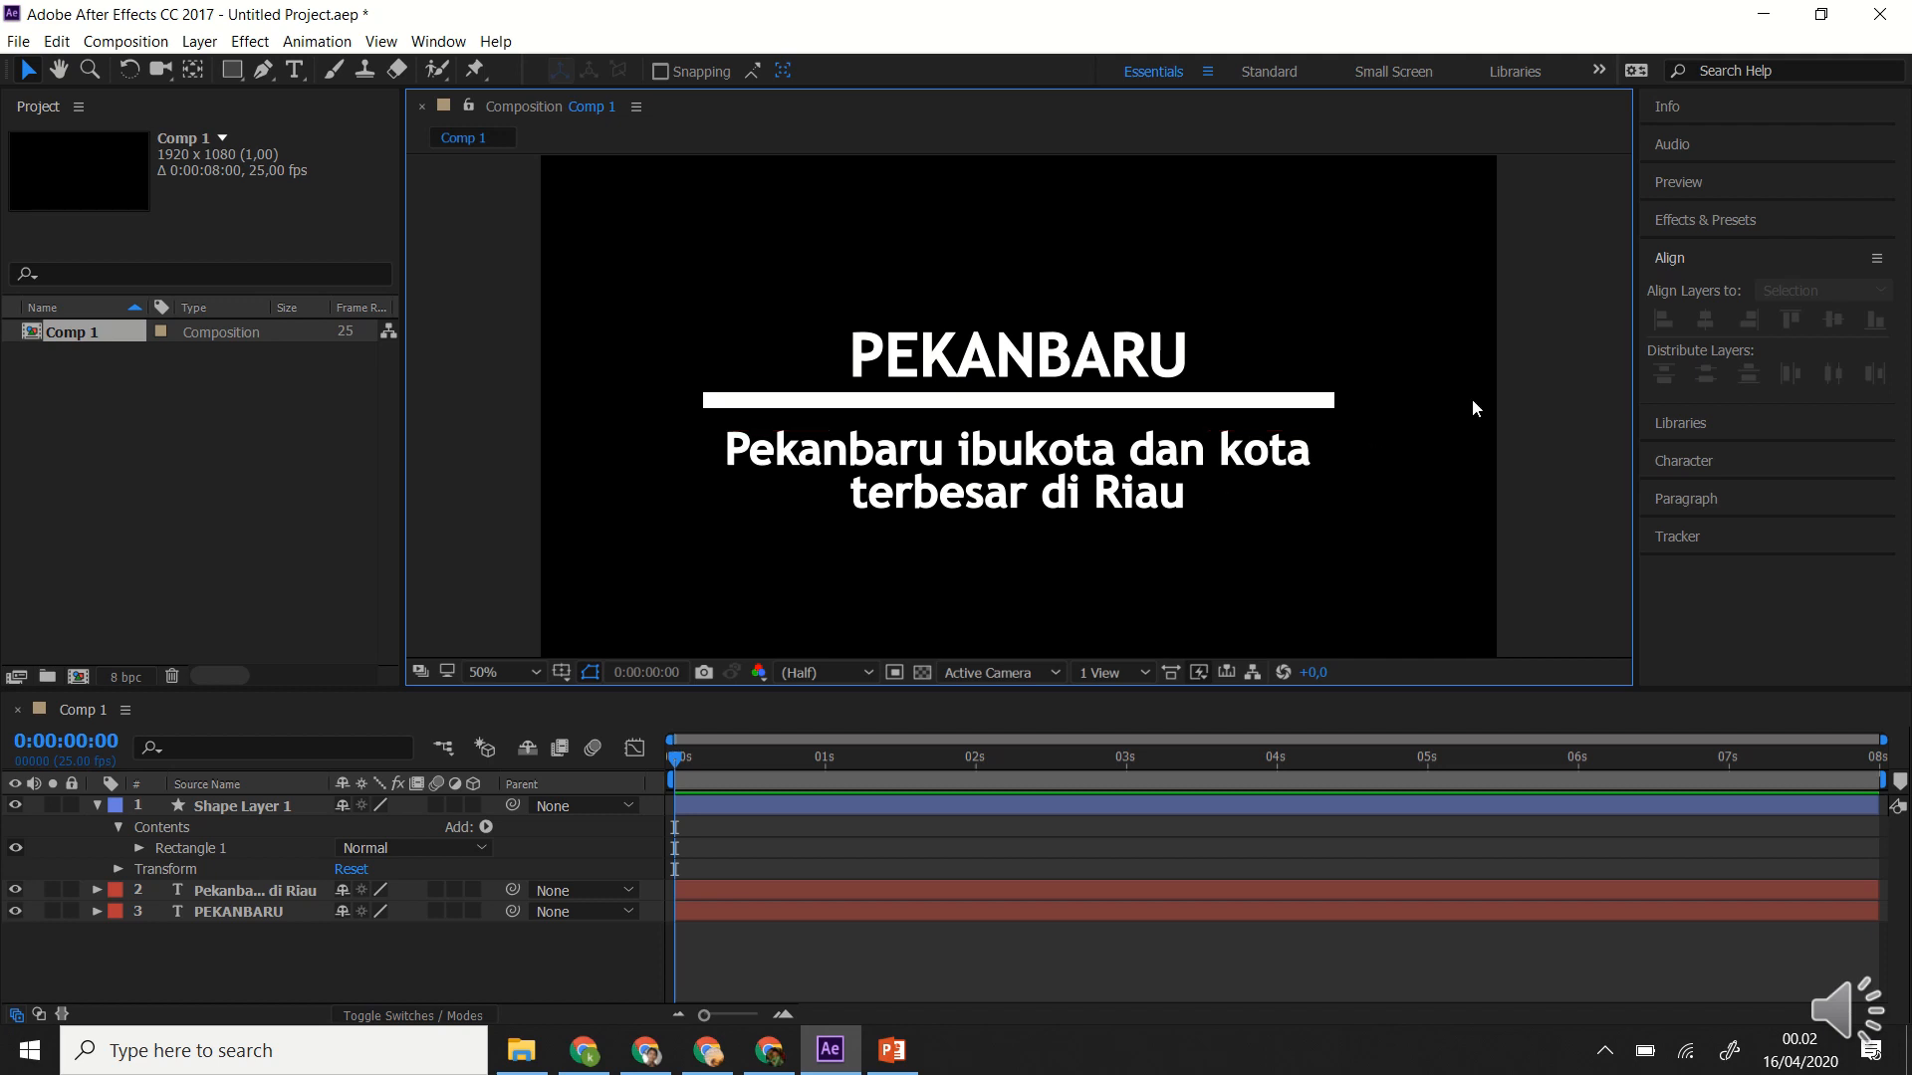
Start a Scale animation on the white bar's shape layer with a 0% keyframe at 0 seconds.
click(1017, 401)
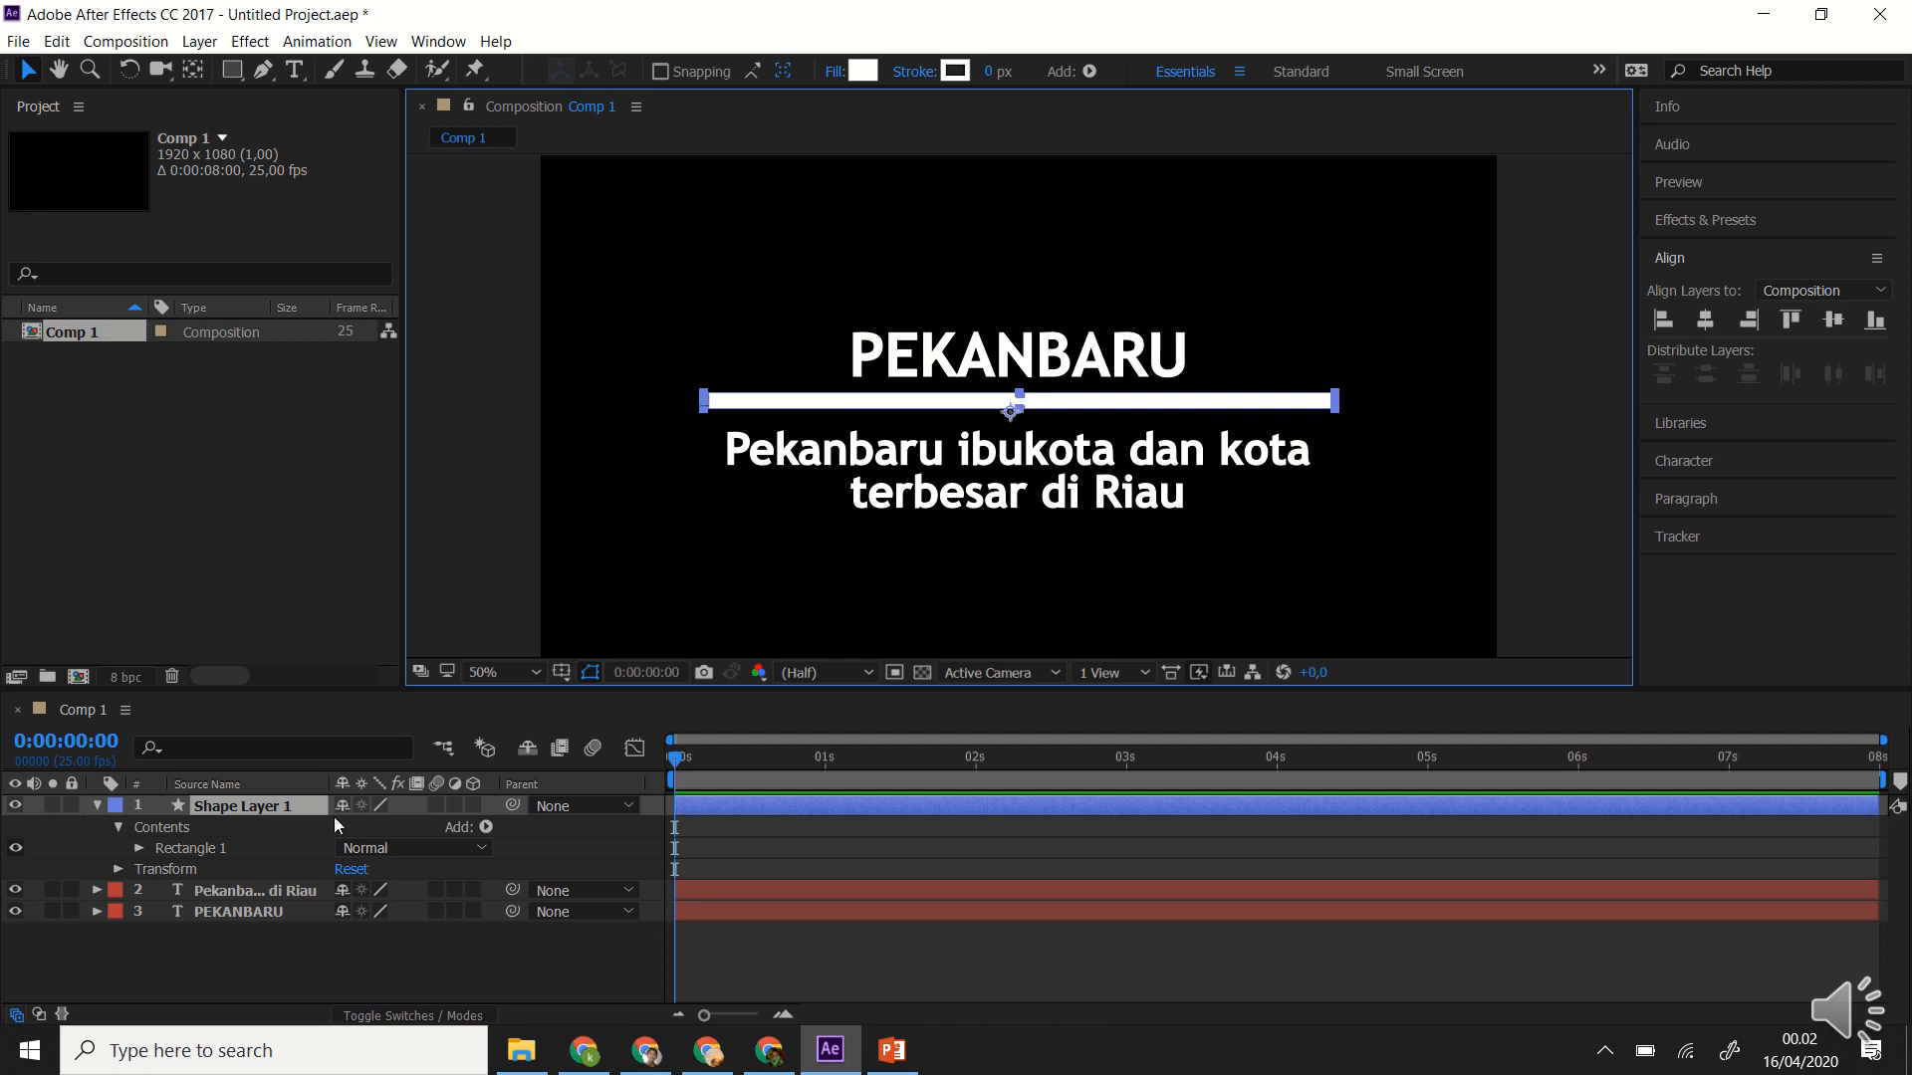
click(99, 804)
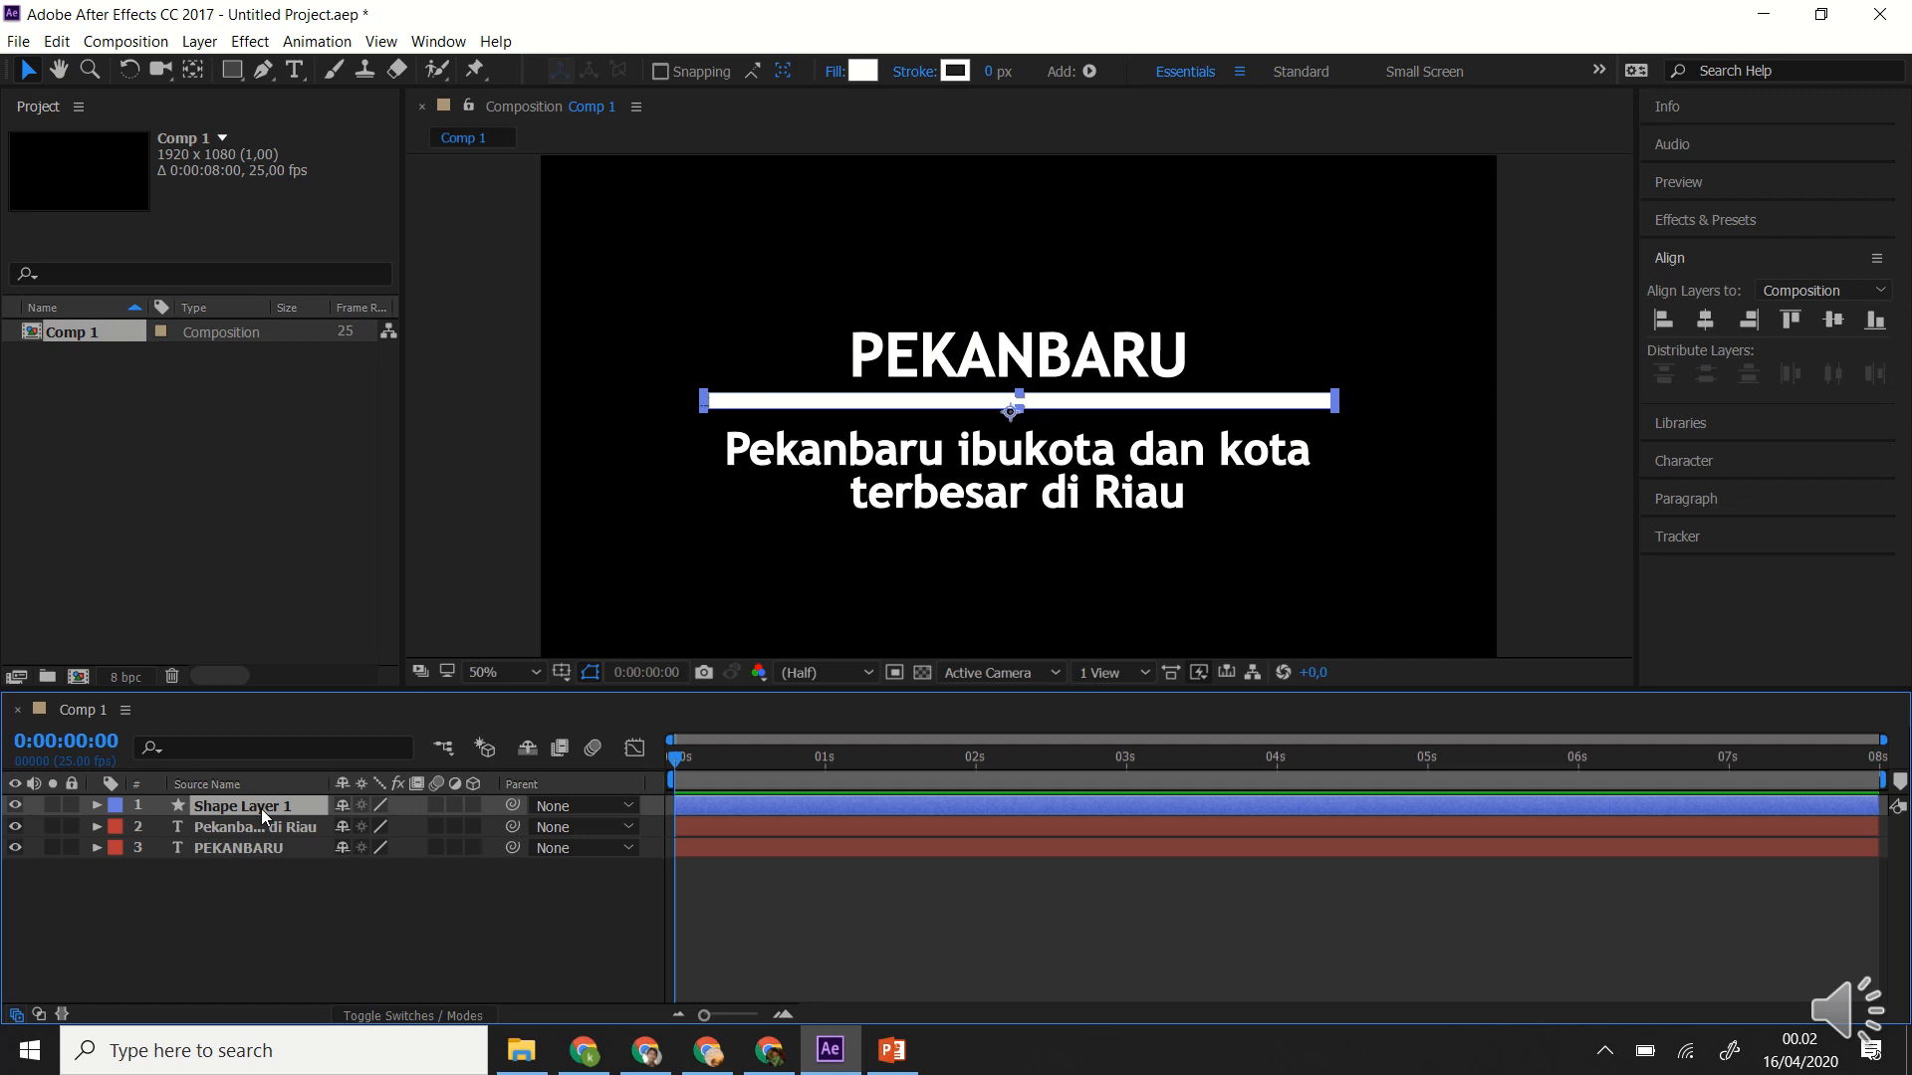
key(s)
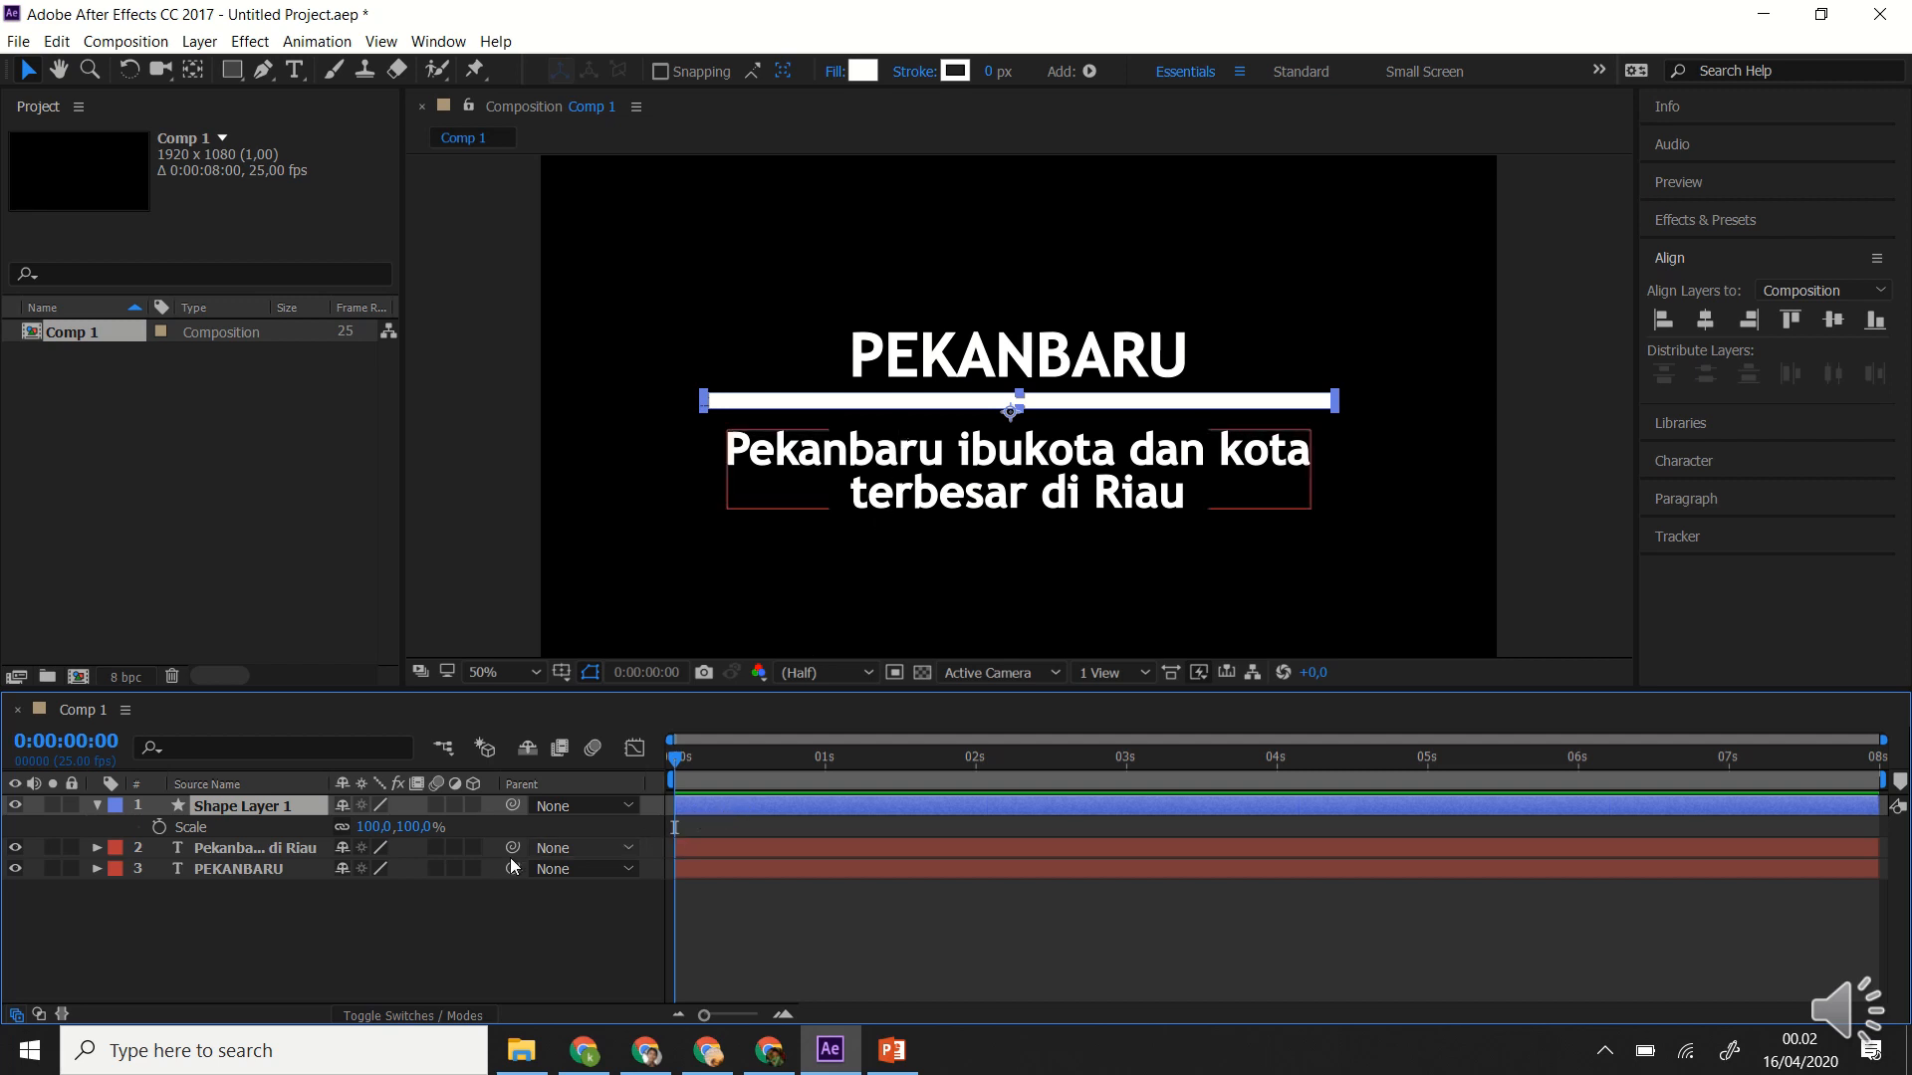
click(160, 829)
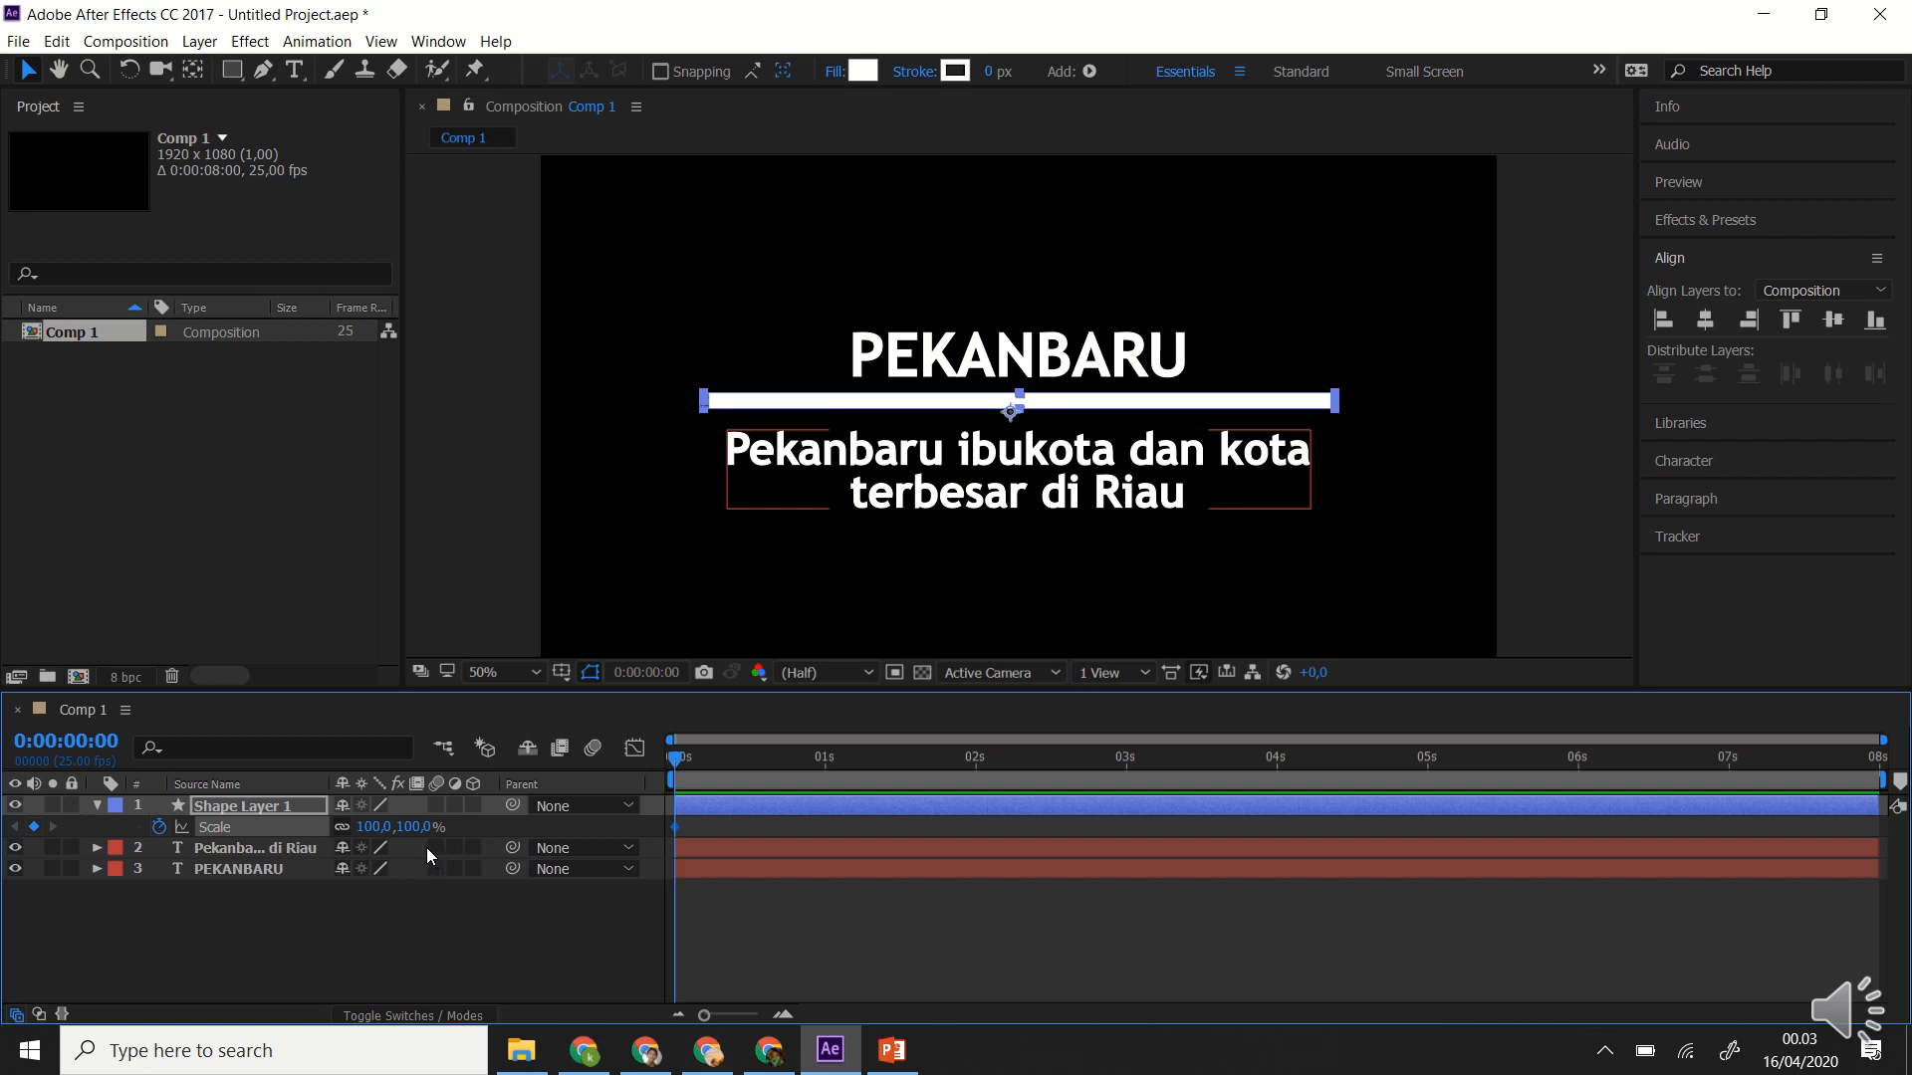
click(371, 826)
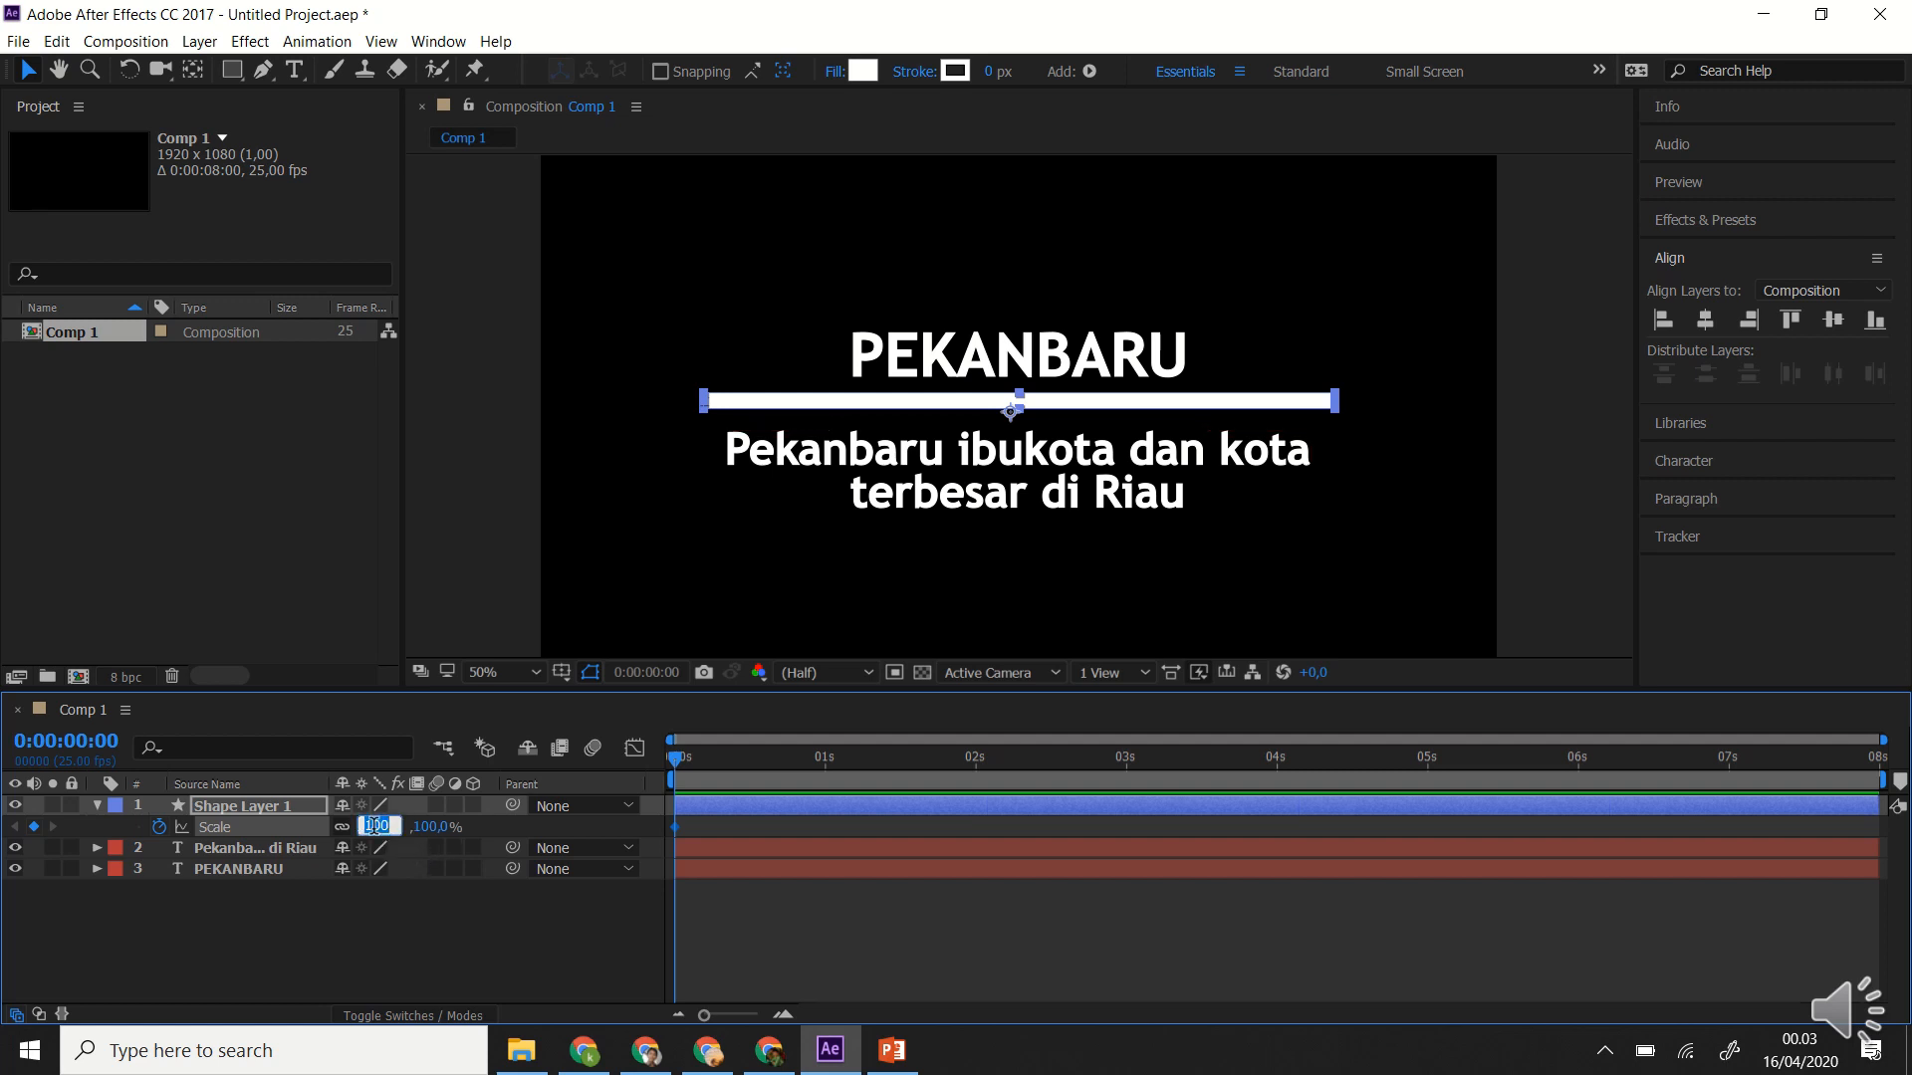
text(0)
key(Return)
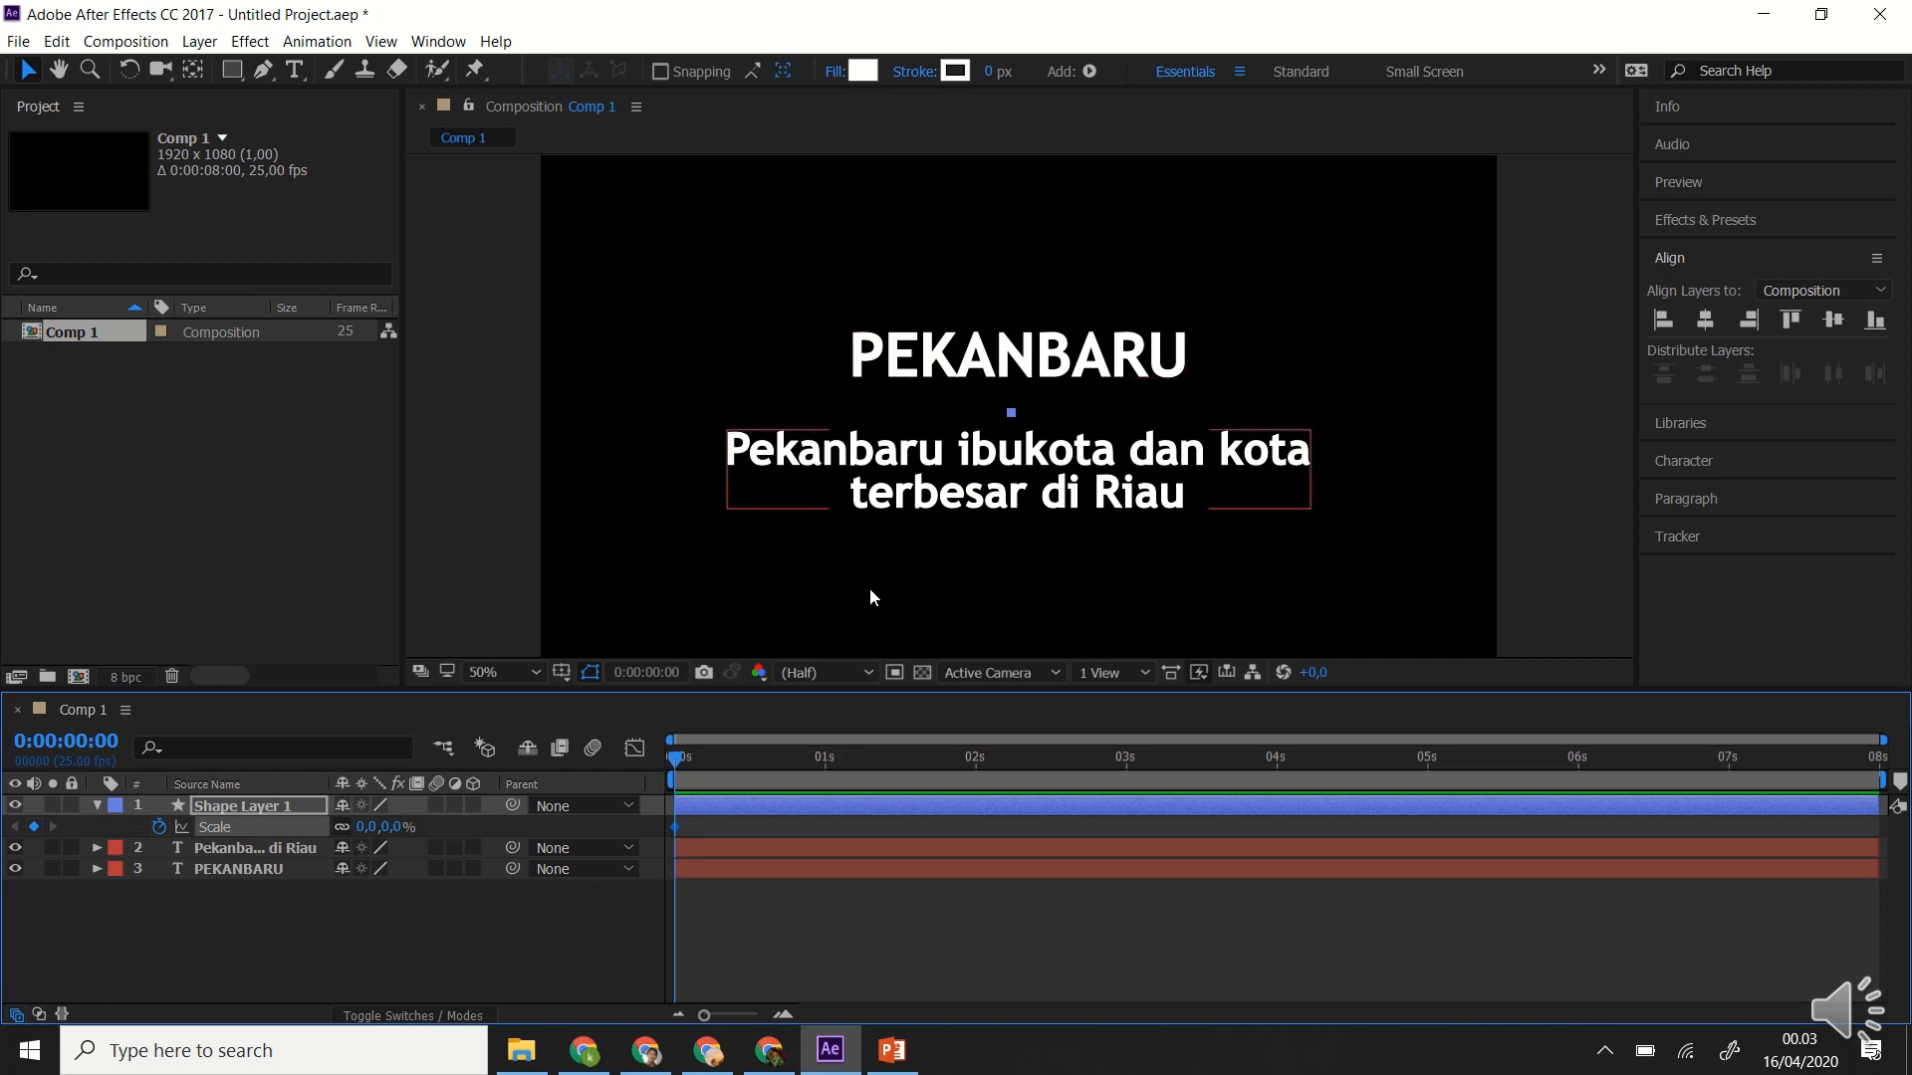
Add a 100% Scale keyframe to the white bar's layer at 1 second.
drag(679, 756, 827, 780)
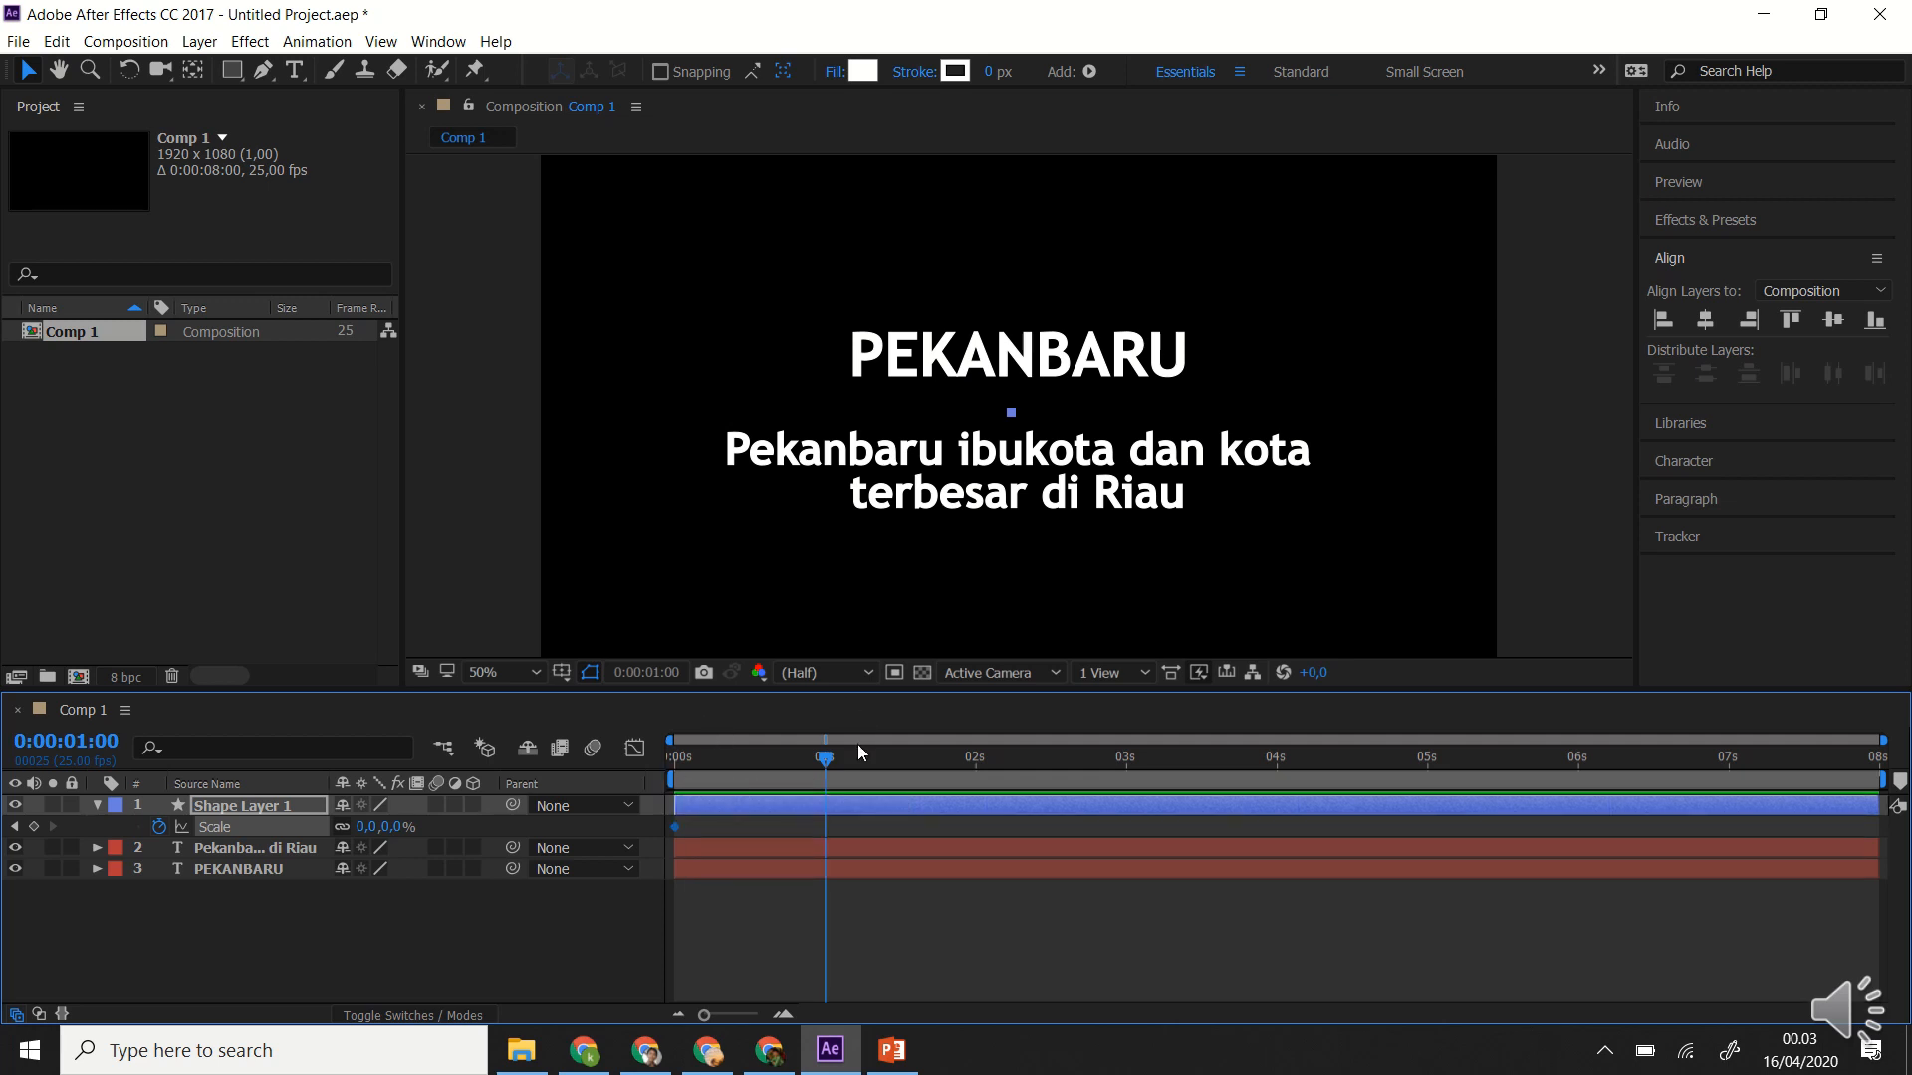
click(367, 827)
key(BackSpace)
text(100)
key(Return)
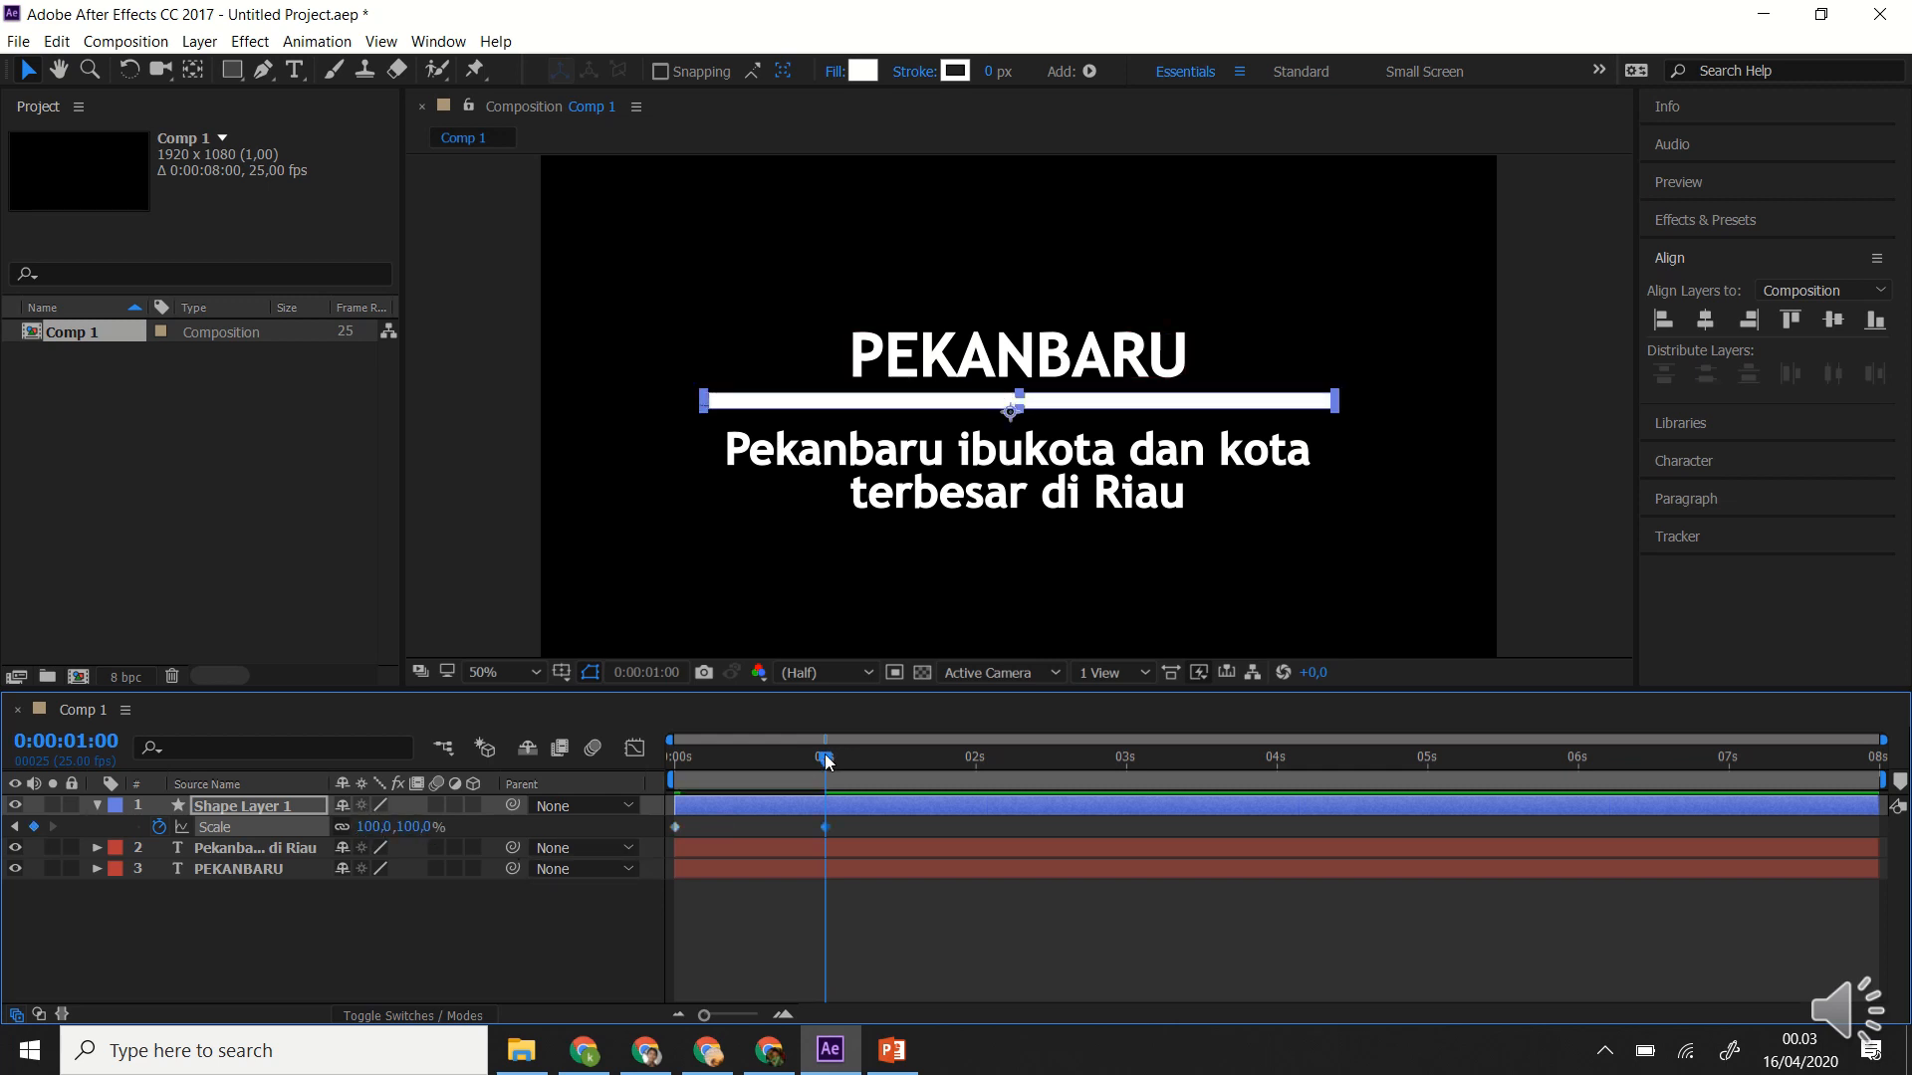
mouse_move(827, 760)
mouse_down()
mouse_move(661, 777)
mouse_move(822, 796)
mouse_up()
Move the PEKANBARU title outside the frame's right edge and set a Position keyframe for it at 1 second.
click(249, 848)
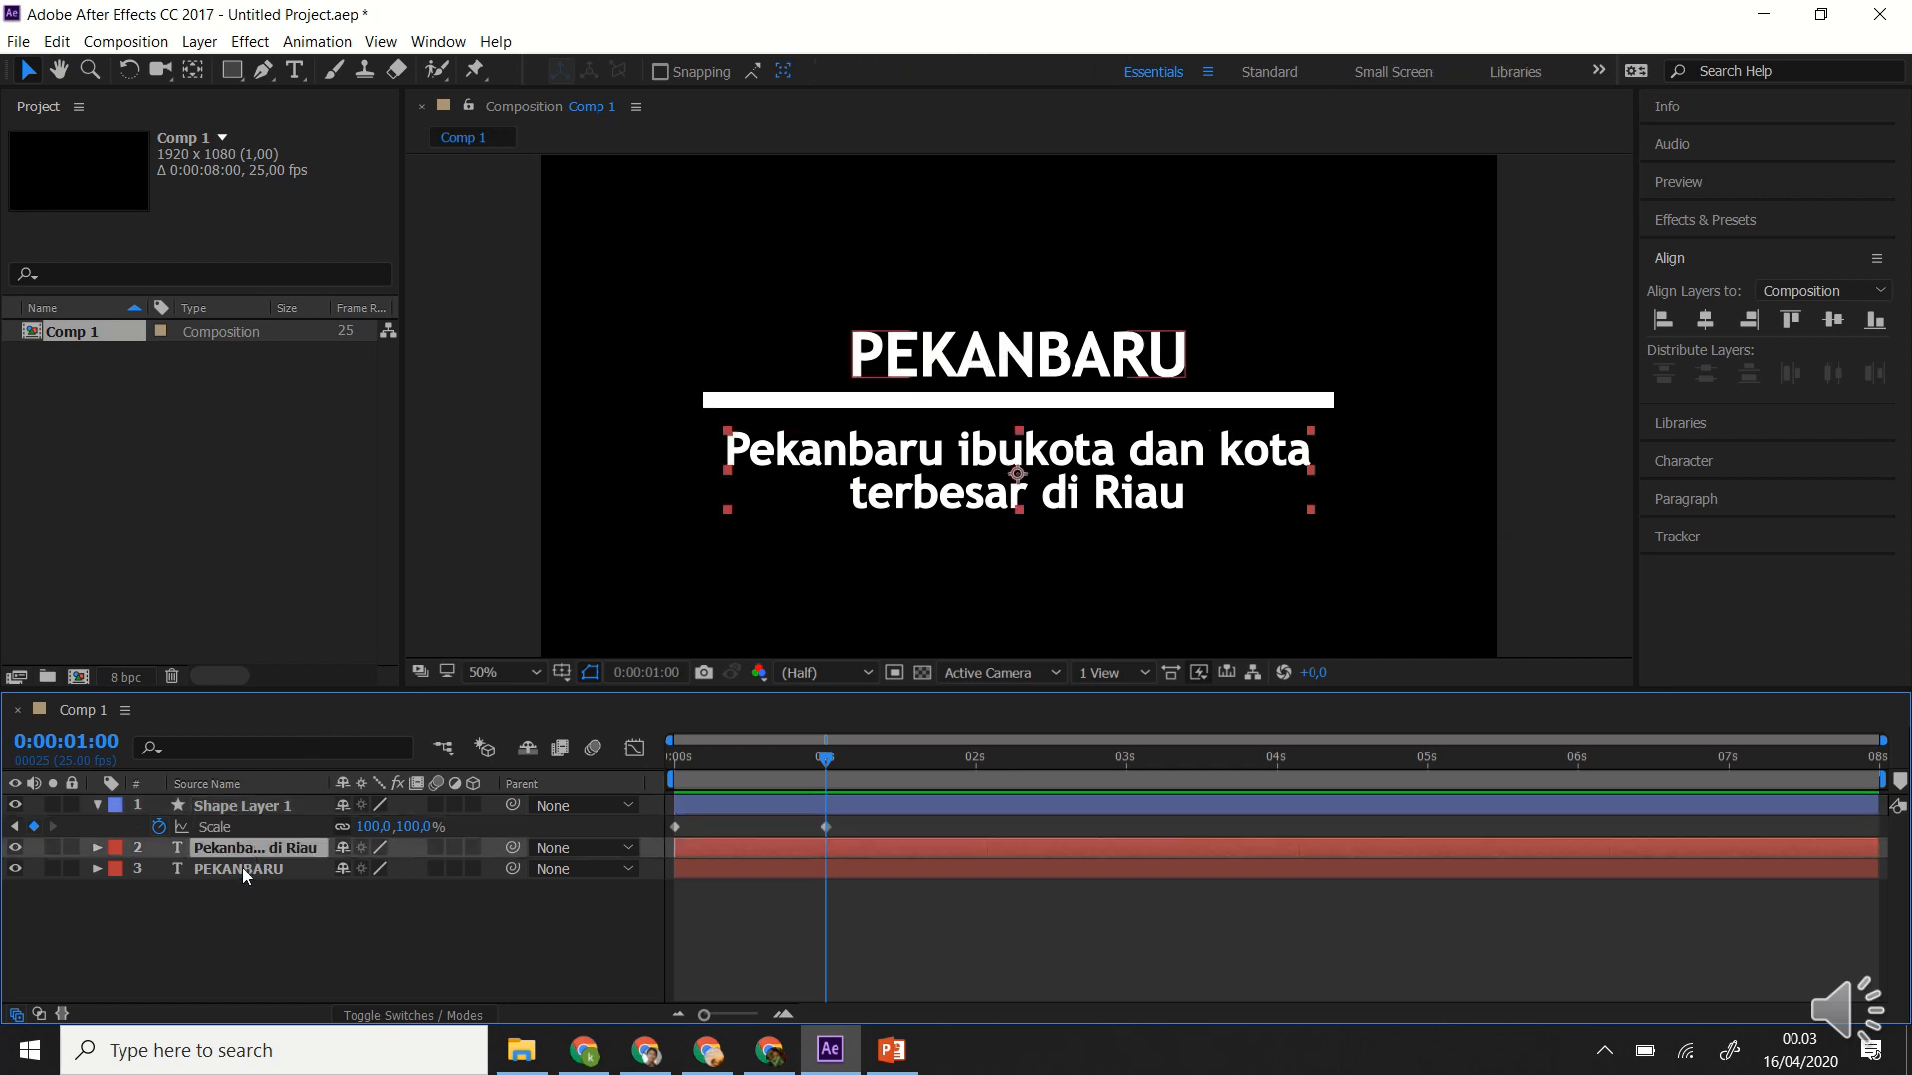
click(242, 869)
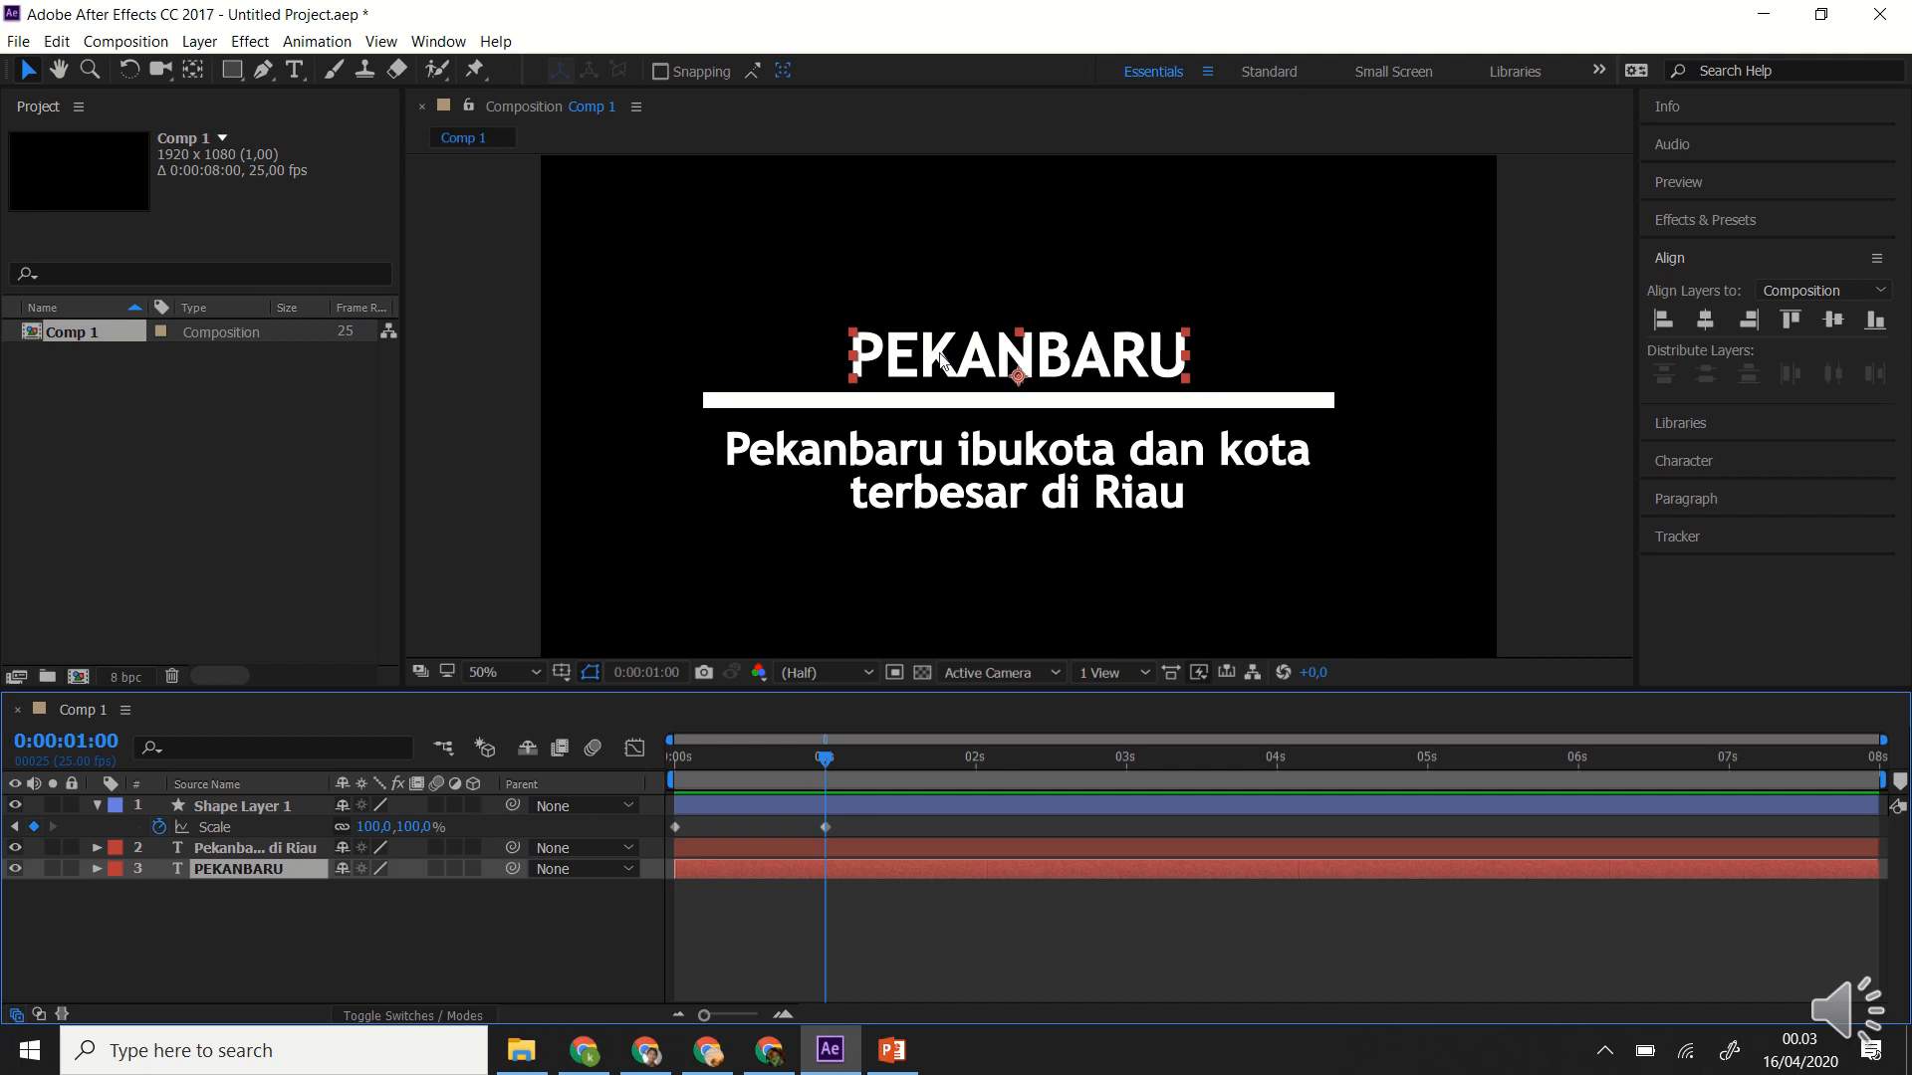
drag(937, 356, 1593, 351)
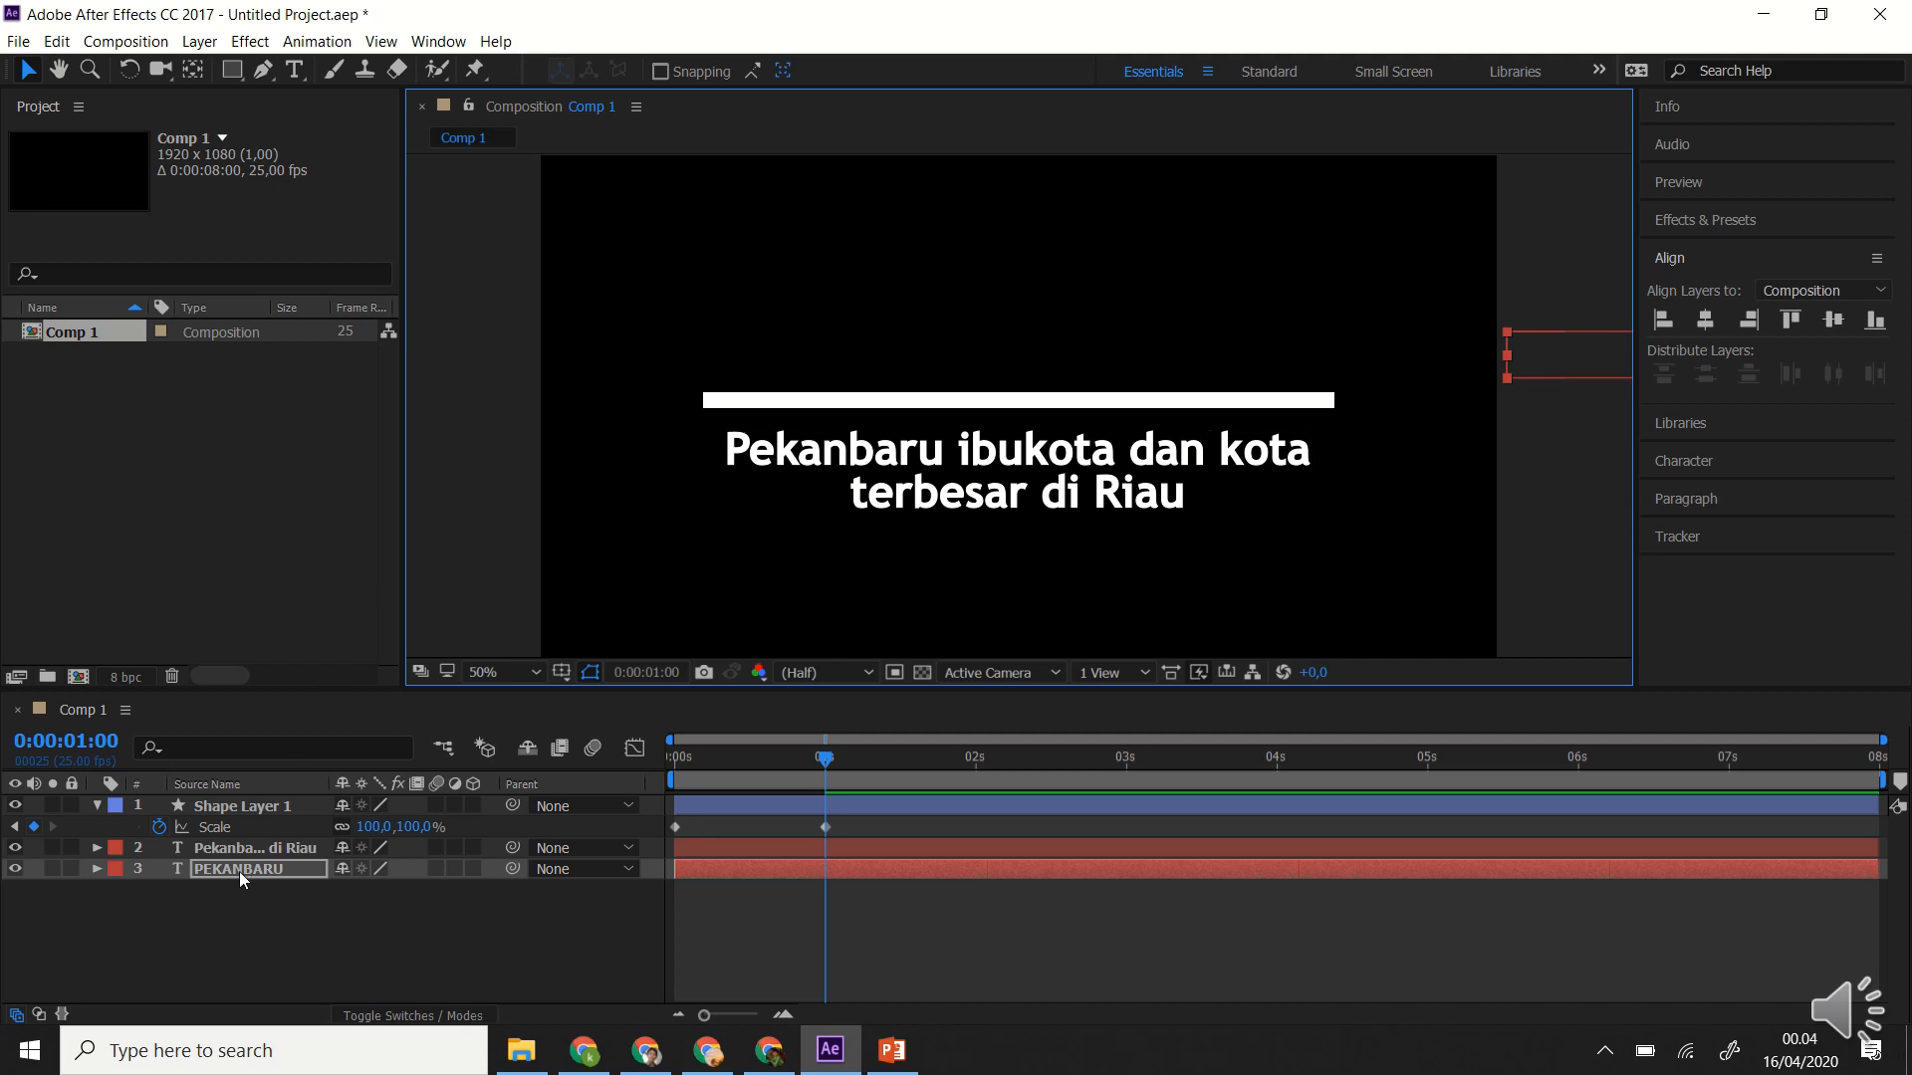
key(p)
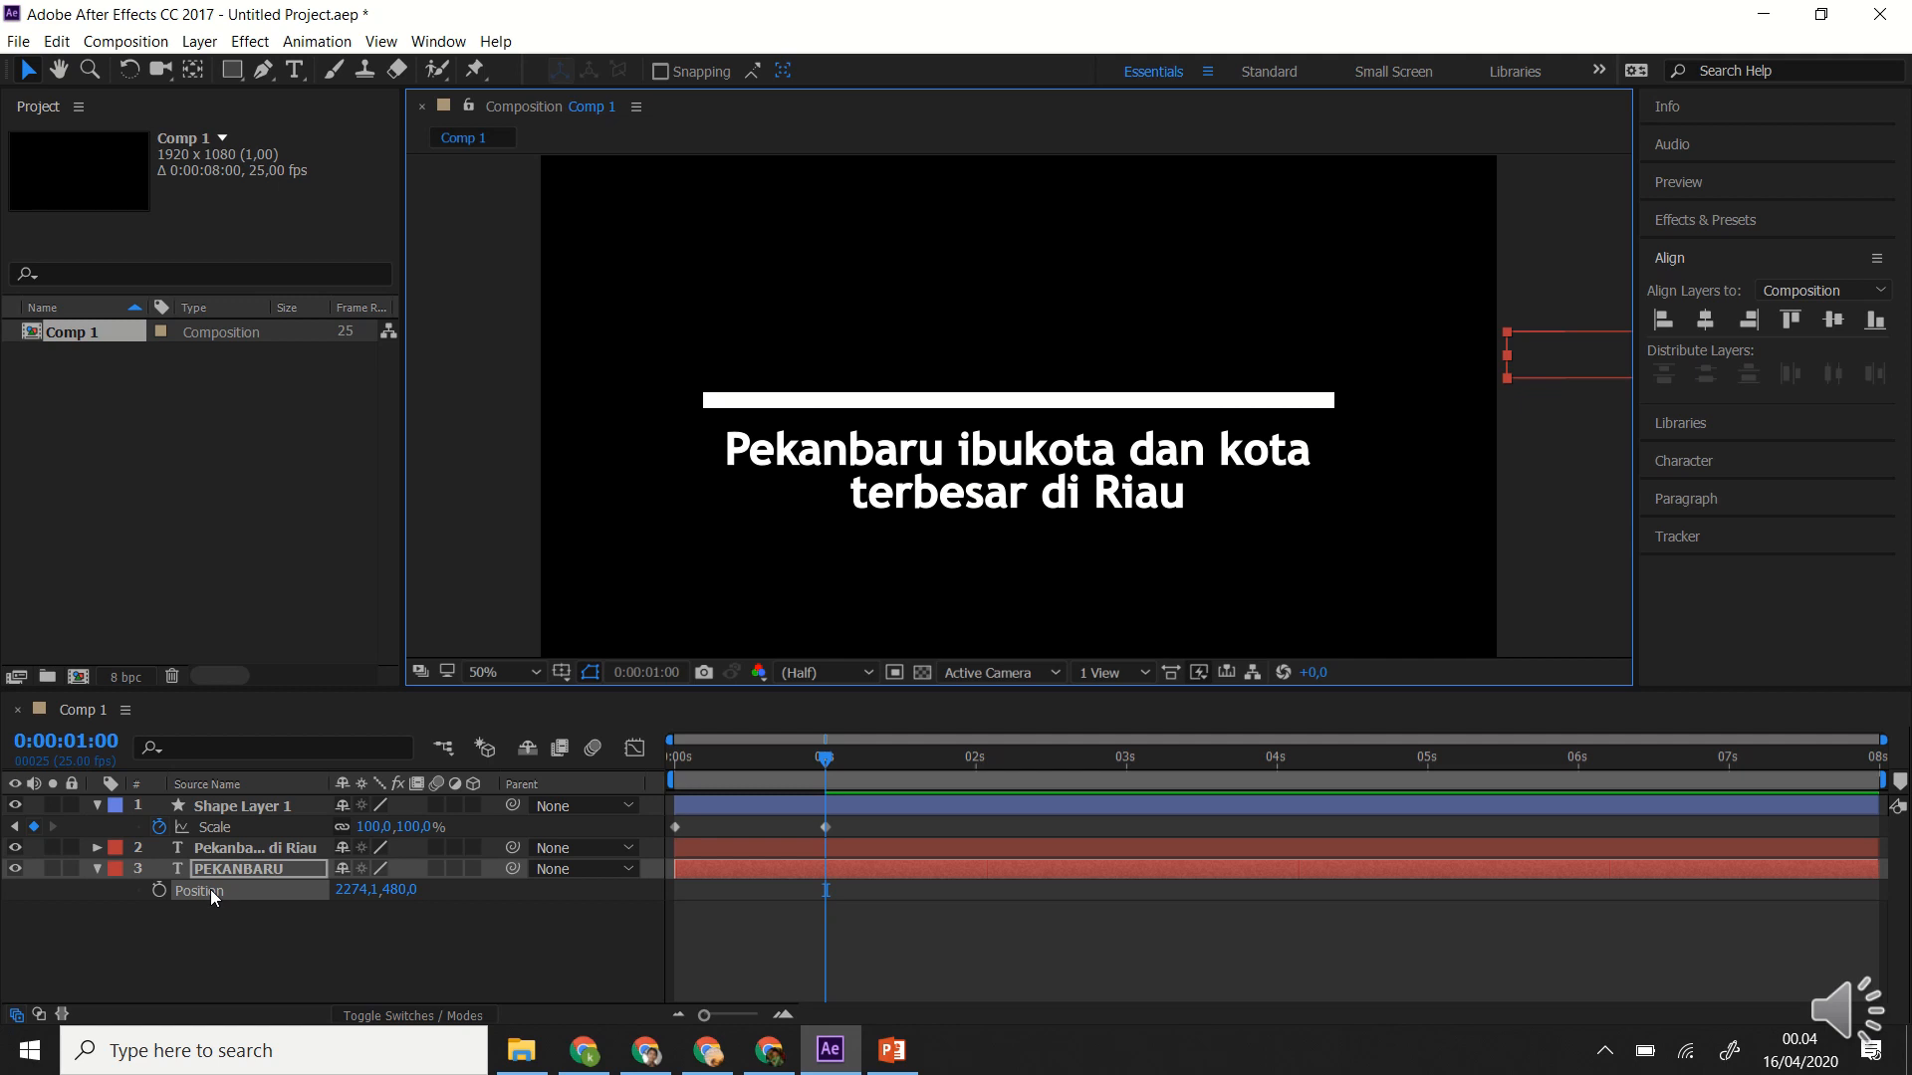
click(158, 890)
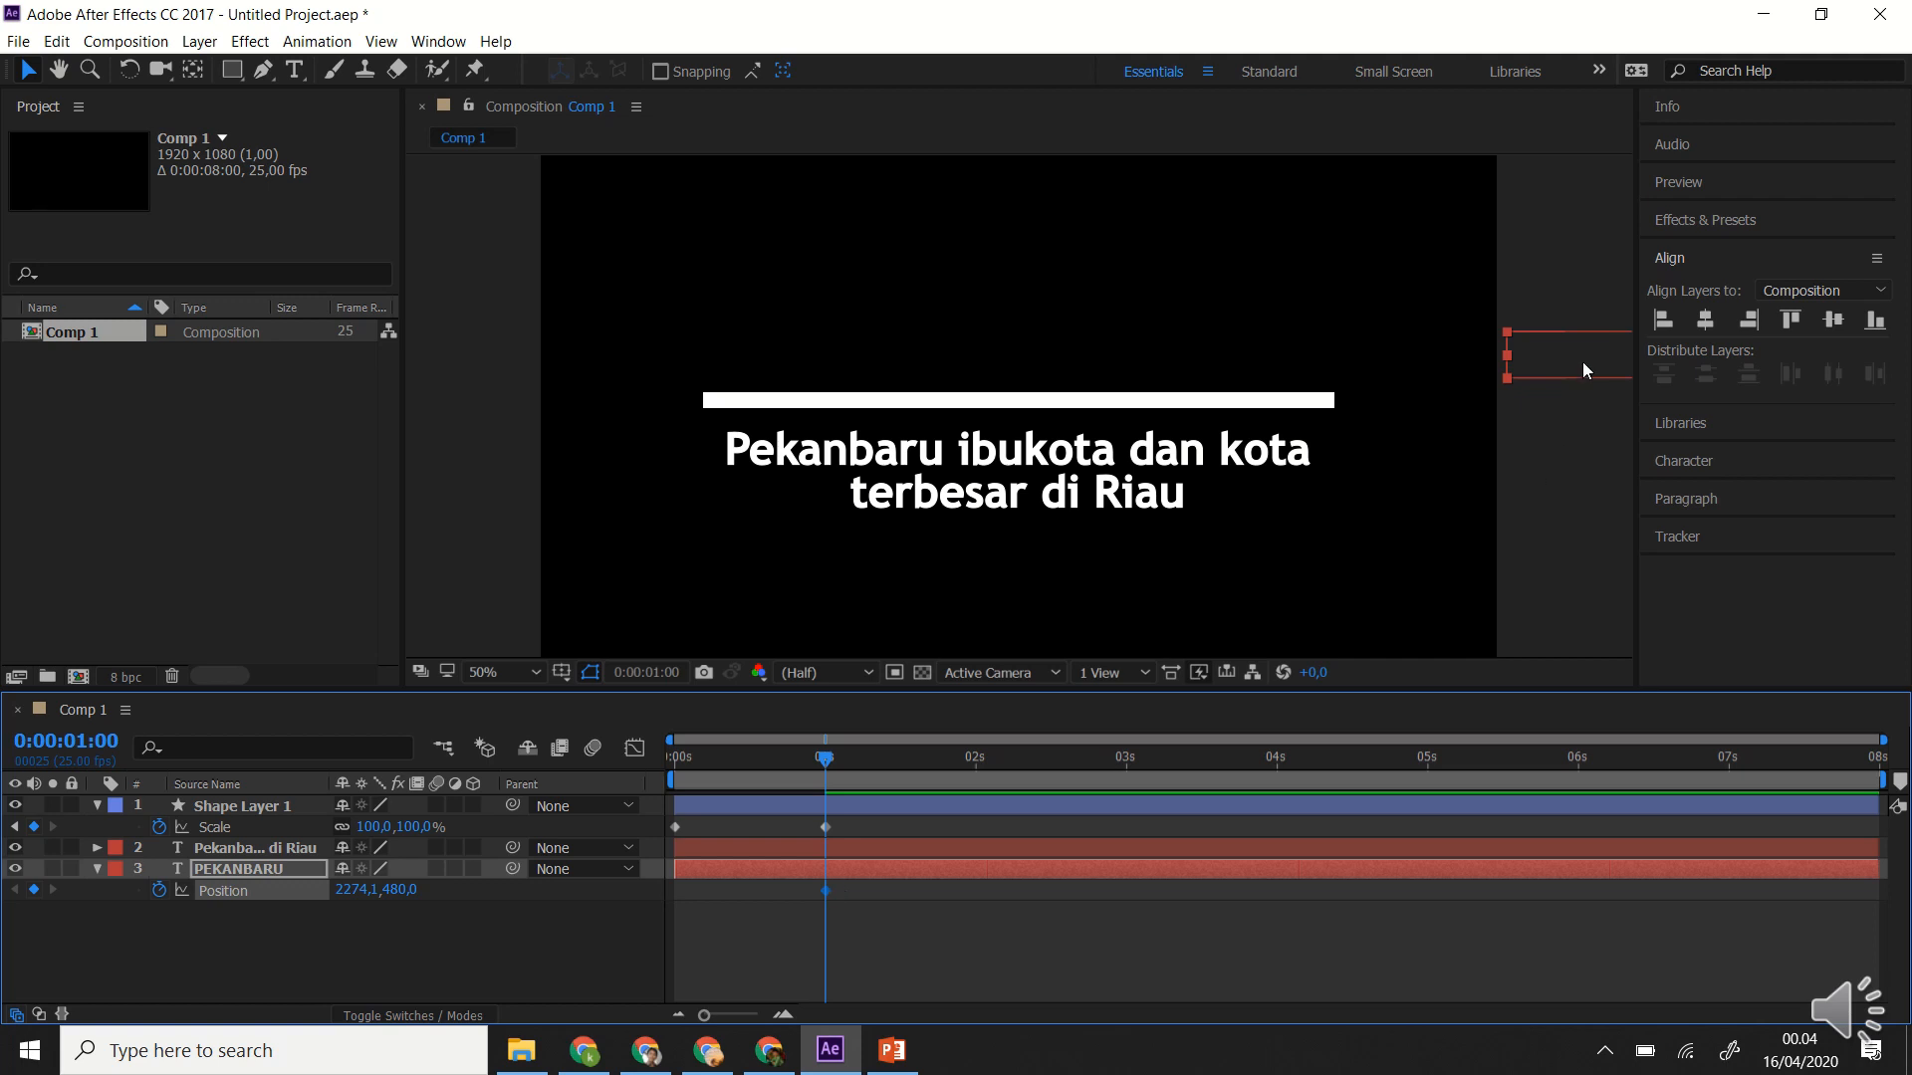
At 2 seconds, move the PEKANBARU title back above the white bar to about 938, 480 as a second Position keyframe.
drag(825, 759, 973, 765)
drag(1575, 345, 903, 359)
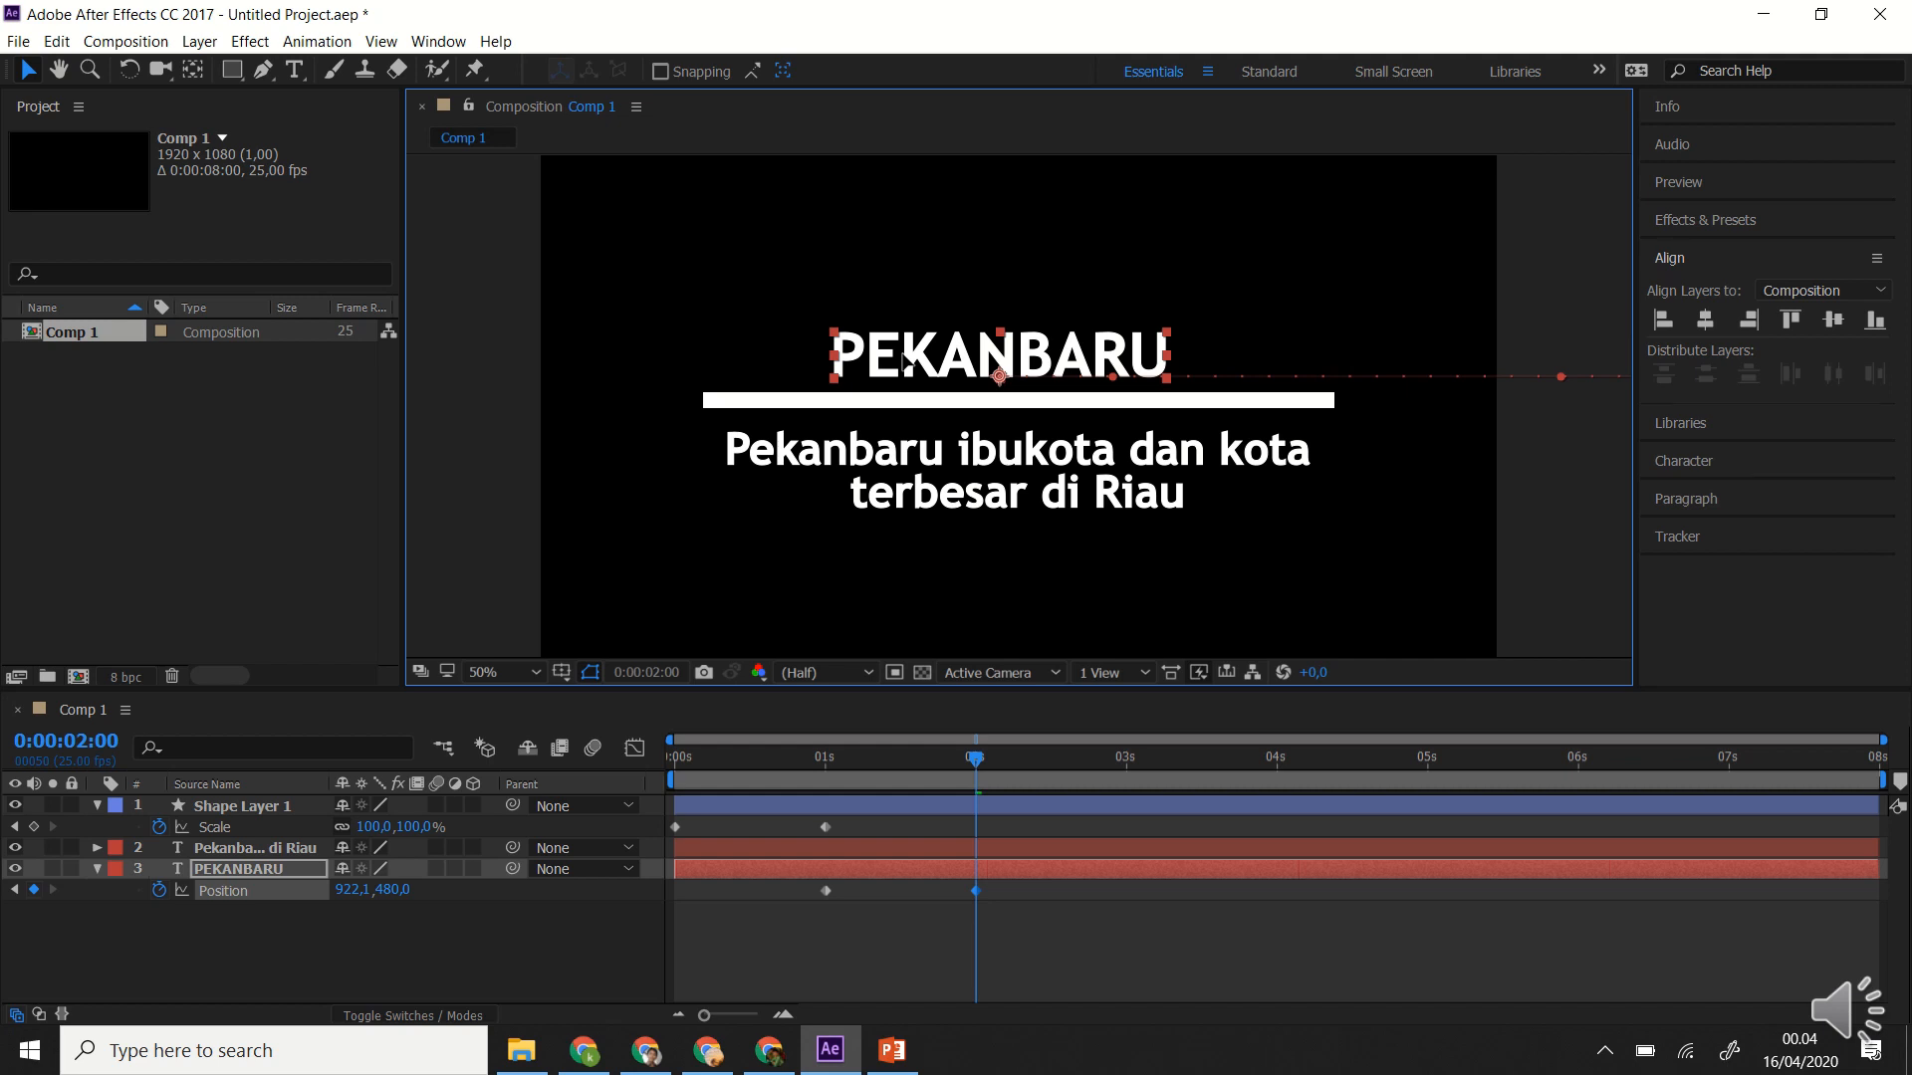
drag(906, 360, 914, 362)
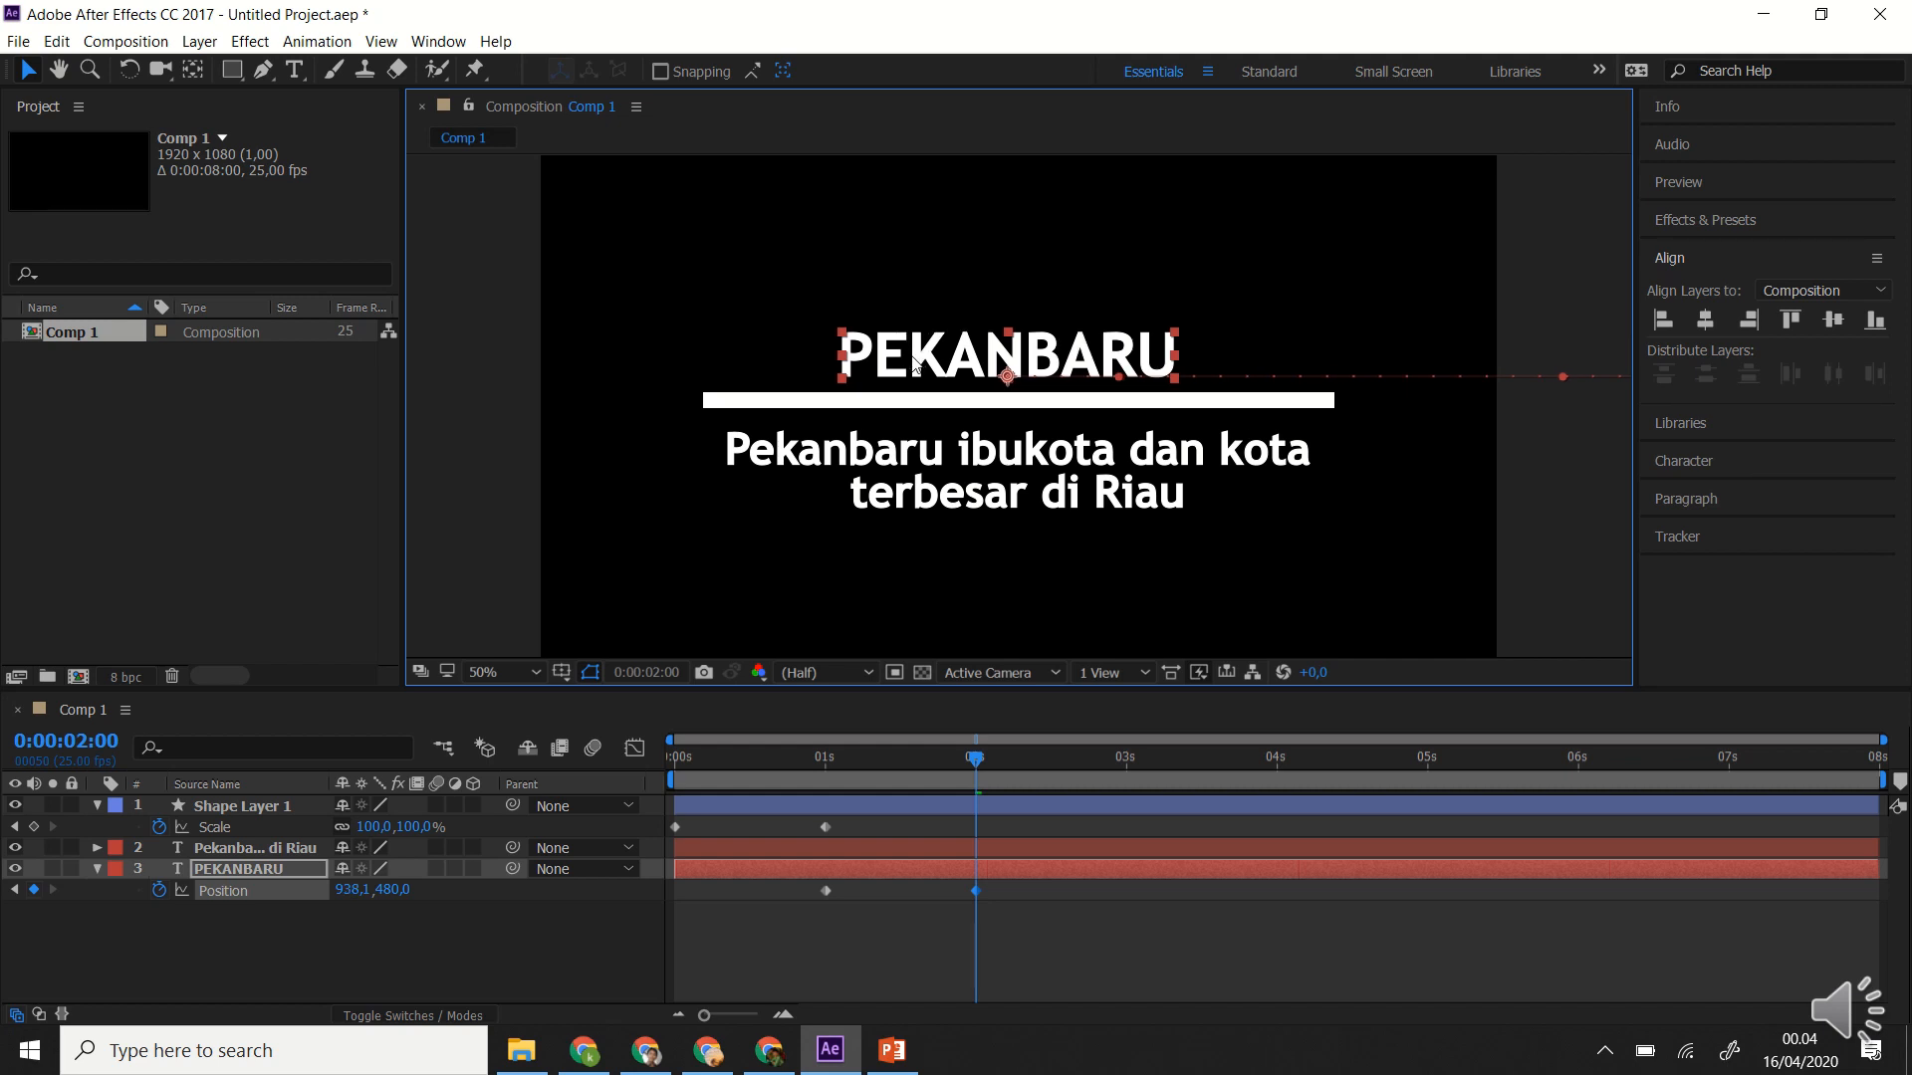
drag(978, 758, 977, 798)
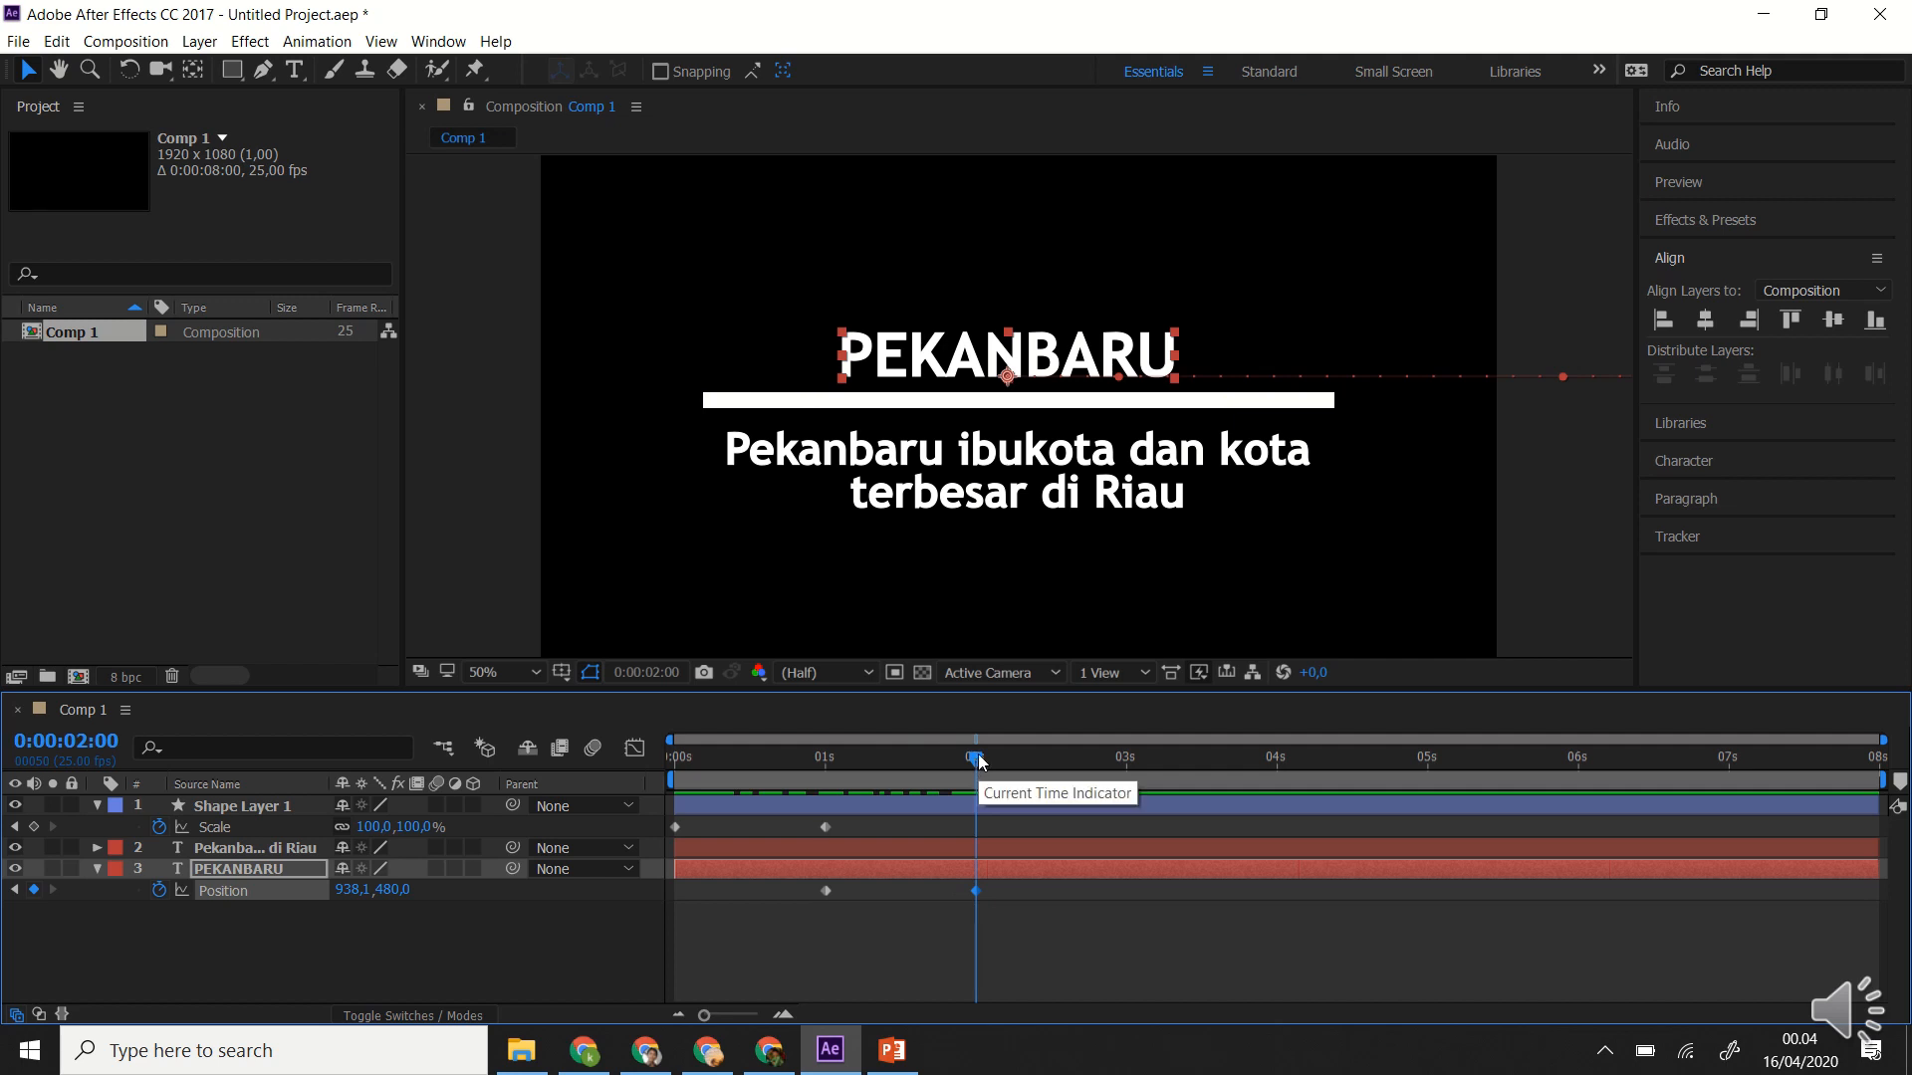
At 1 second, move the description text outside the frame's left edge to about -604, 676 and set a Position keyframe.
drag(978, 768, 828, 769)
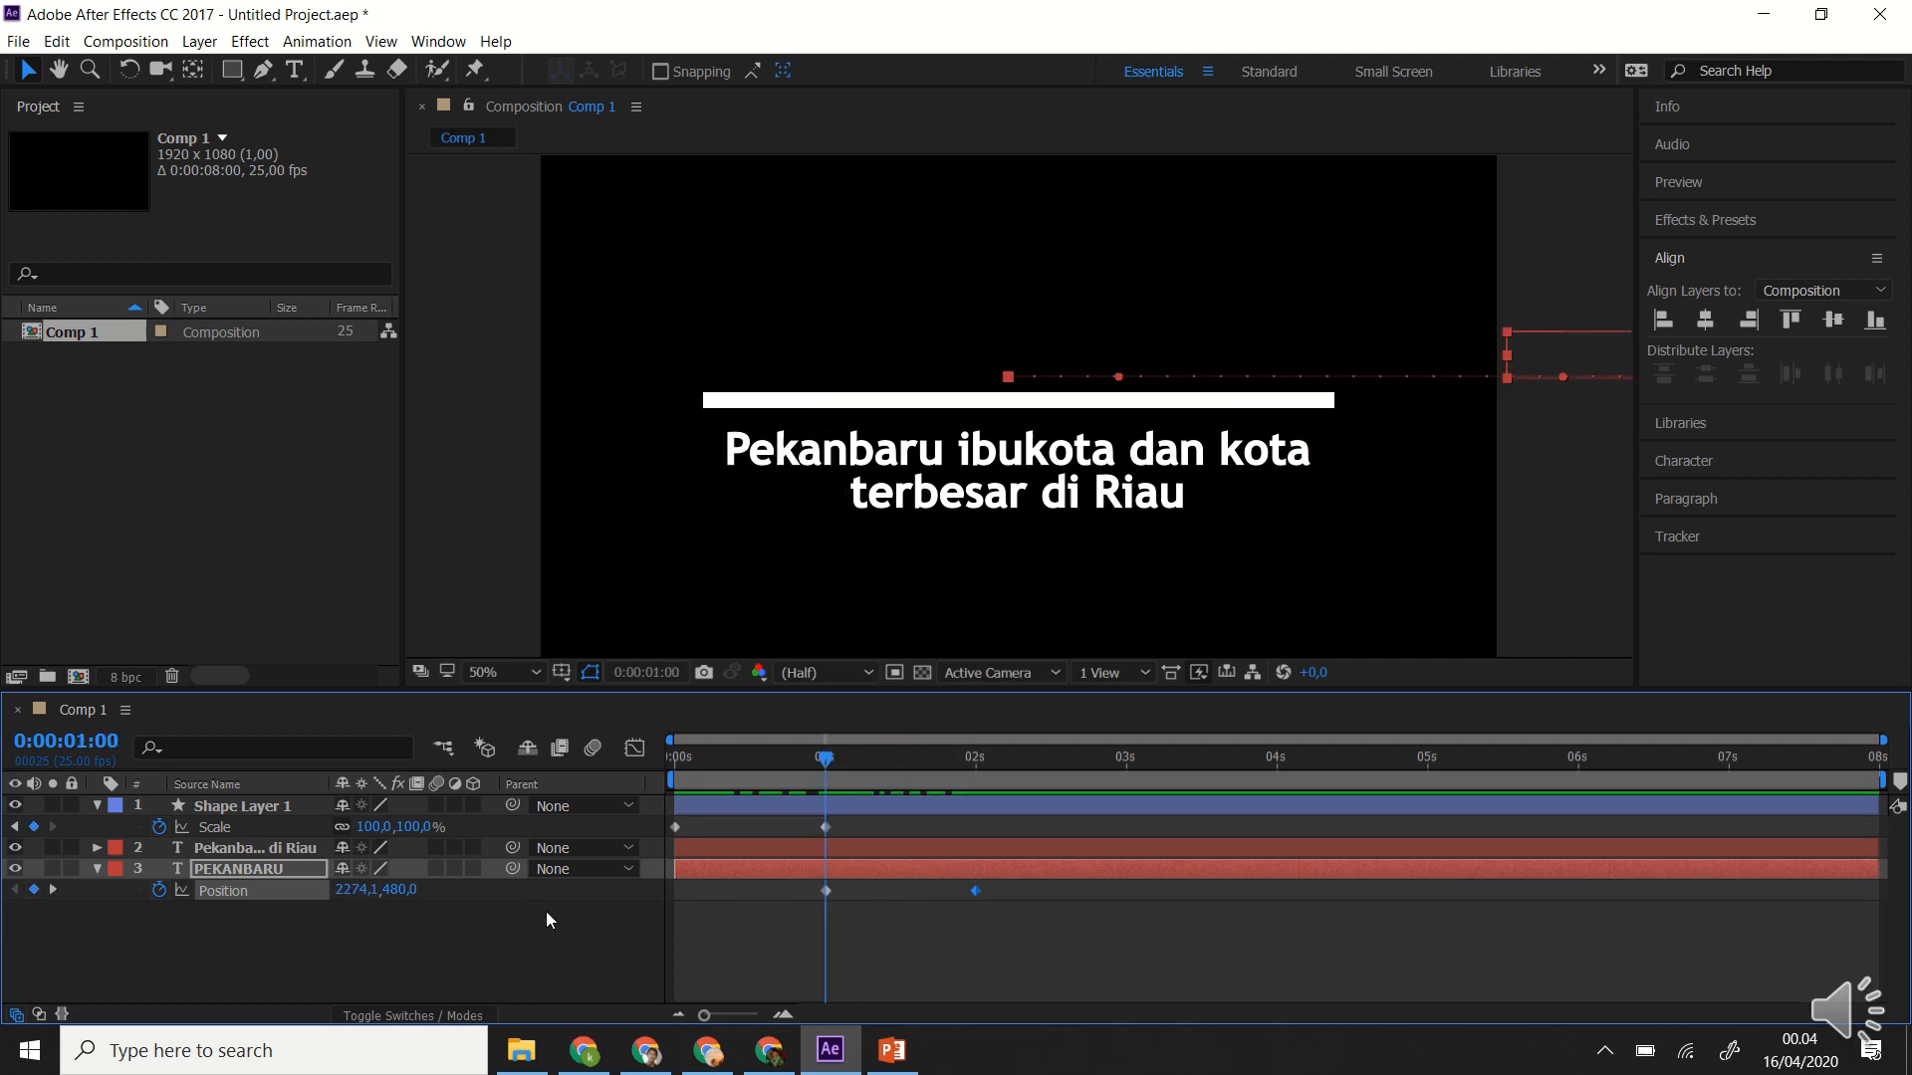
click(225, 851)
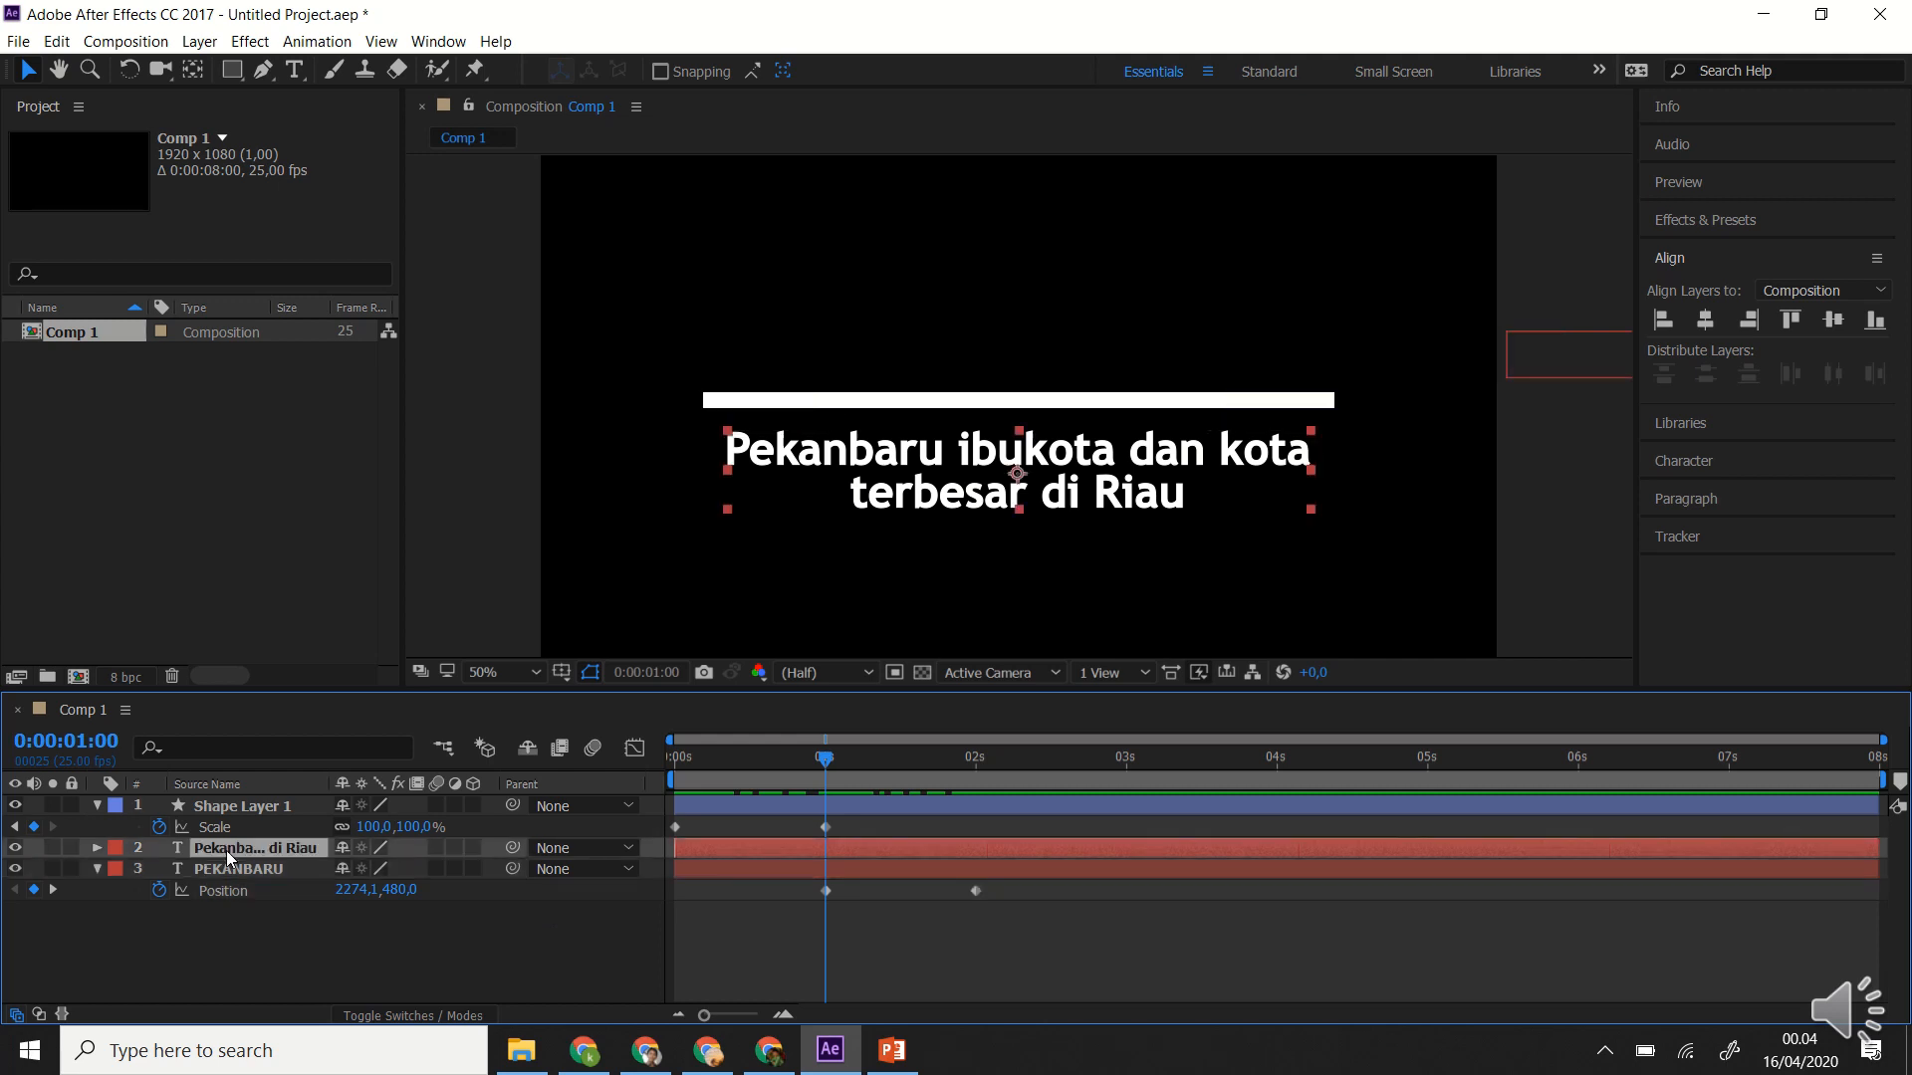
key(p)
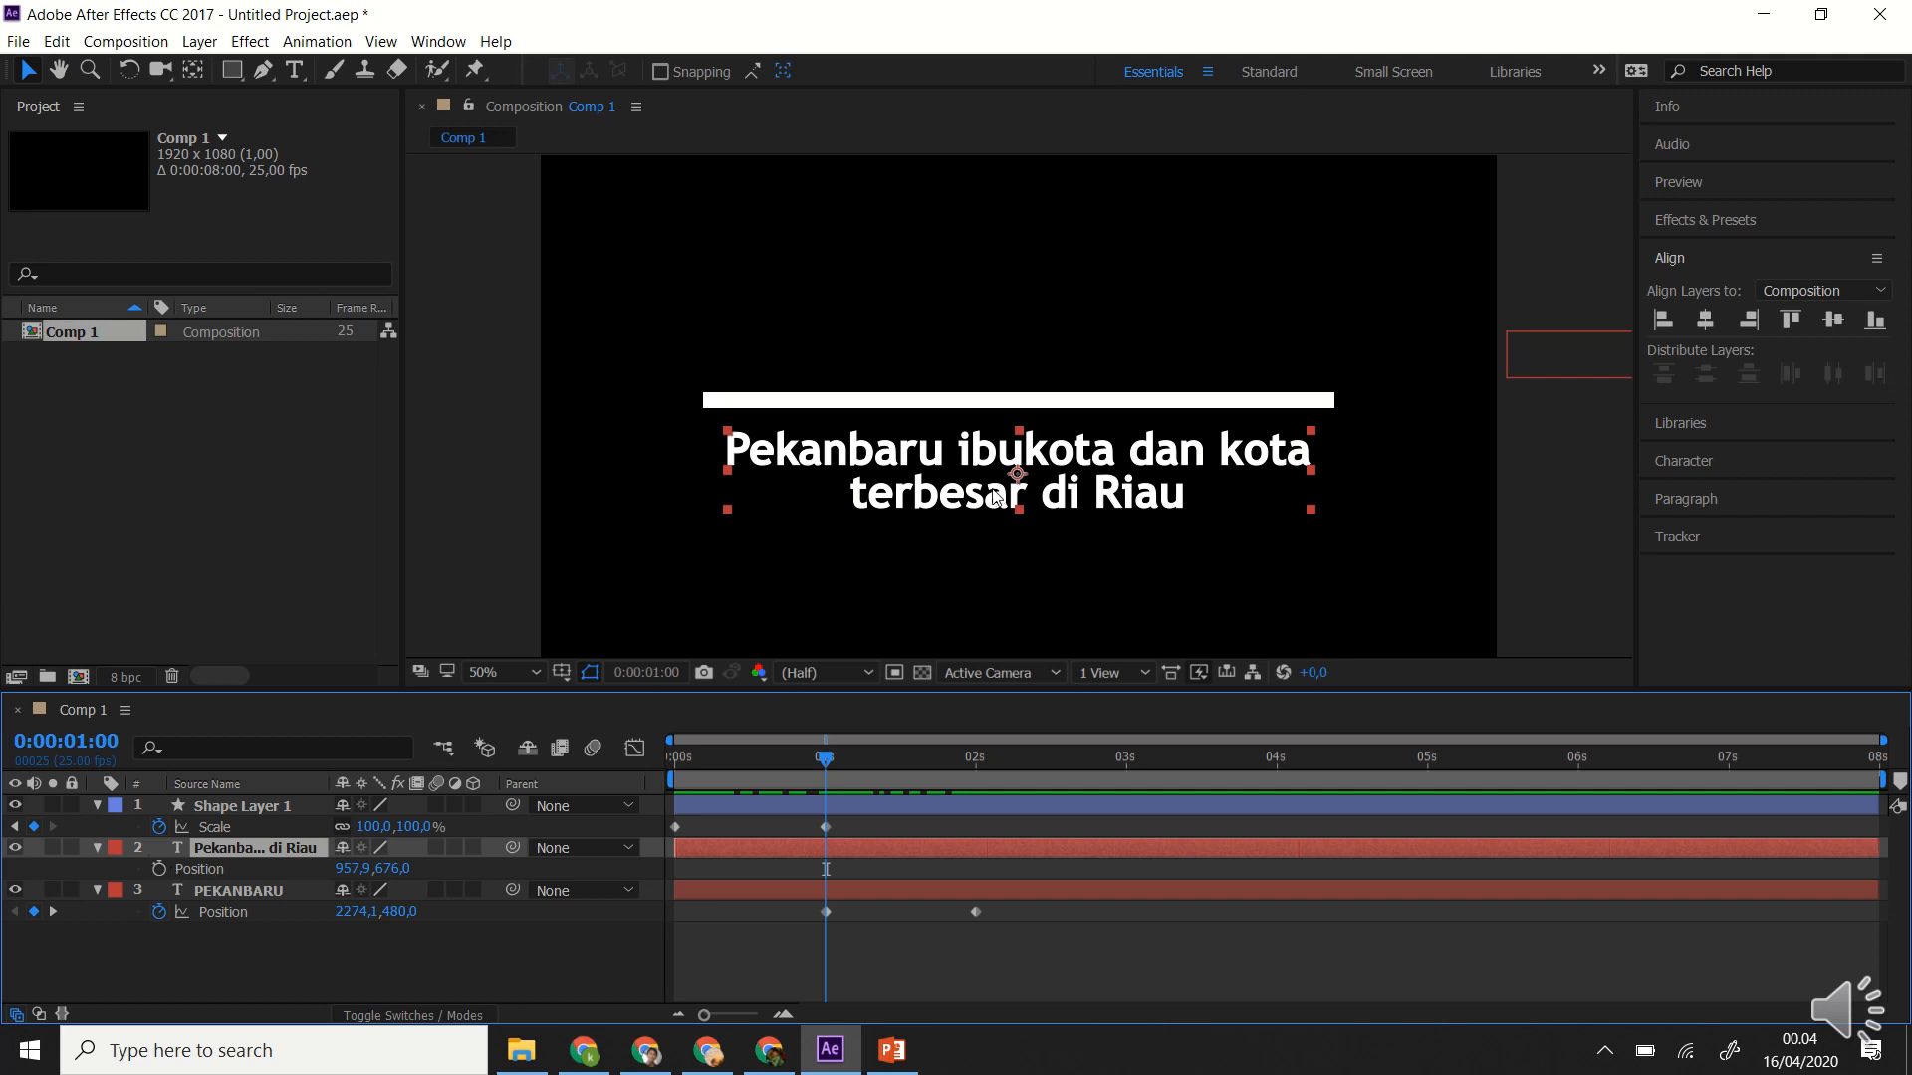
drag(993, 495, 201, 493)
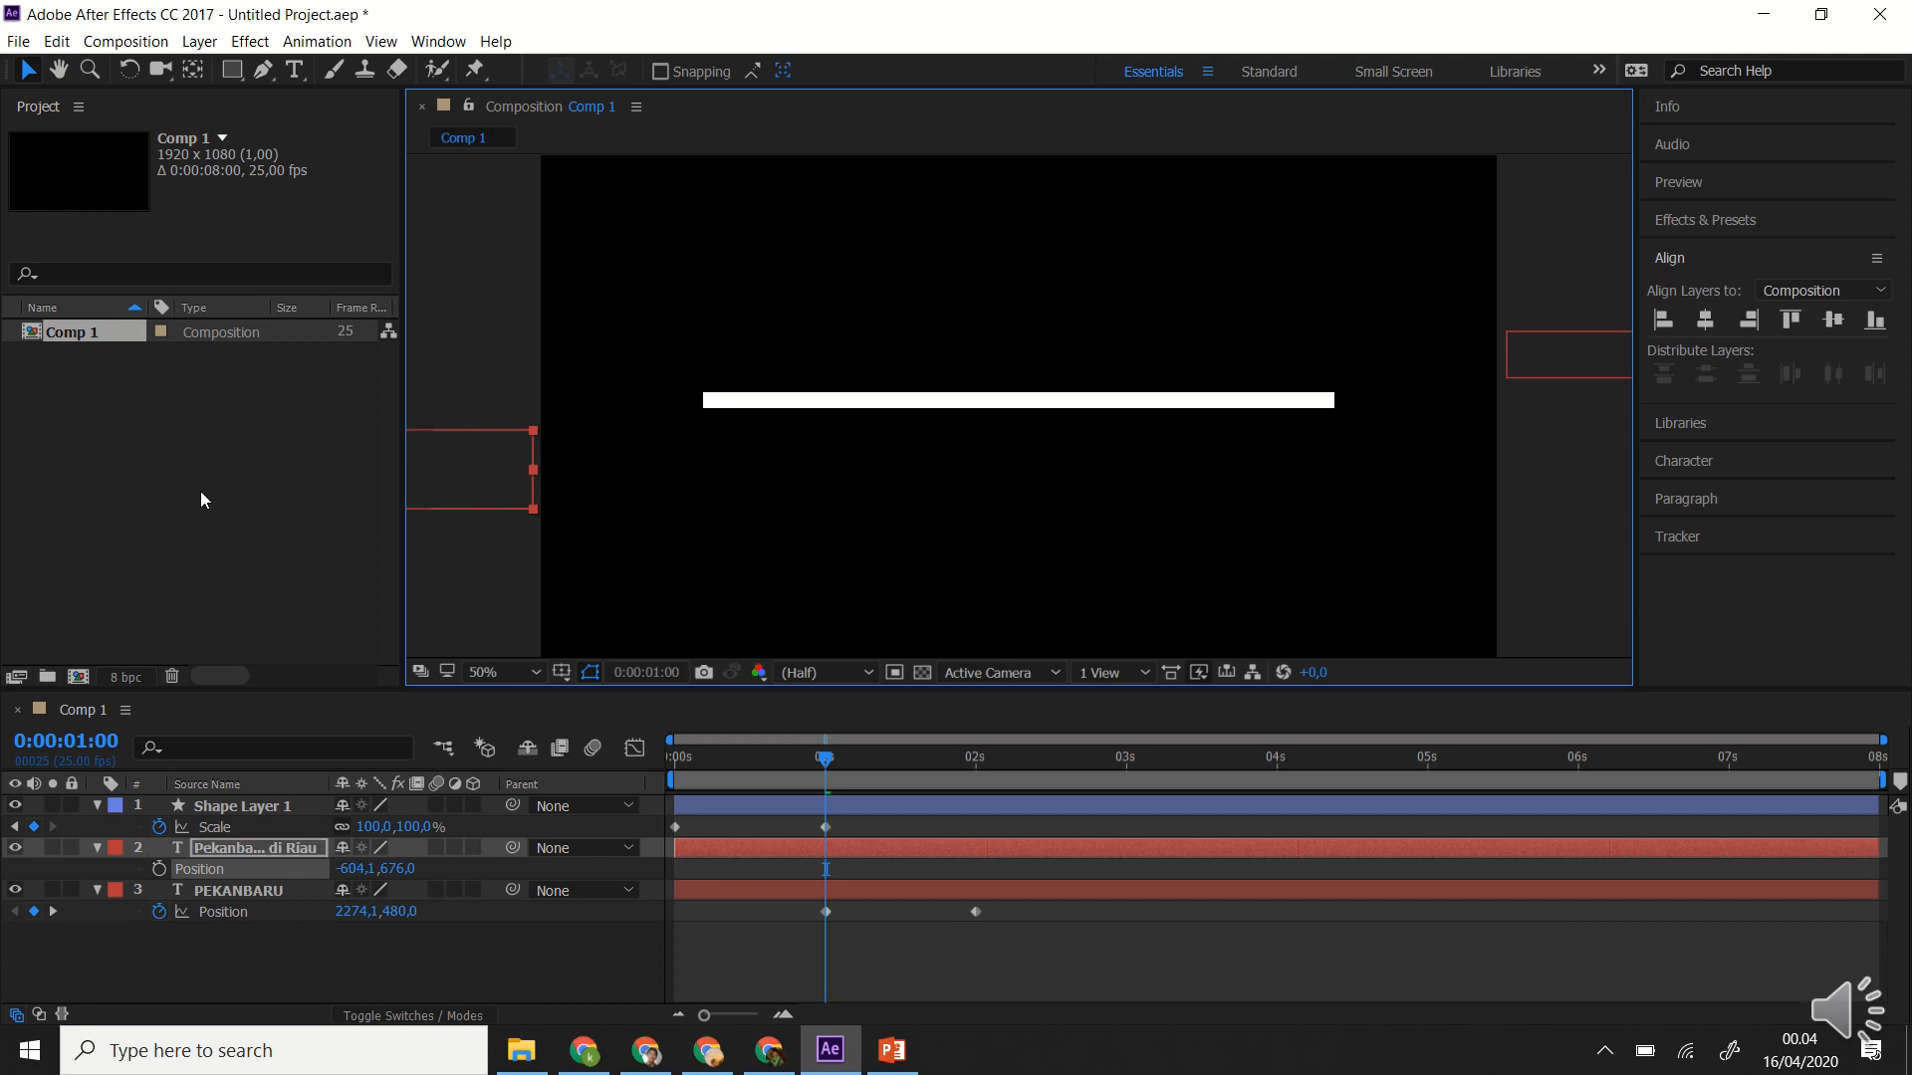
click(161, 868)
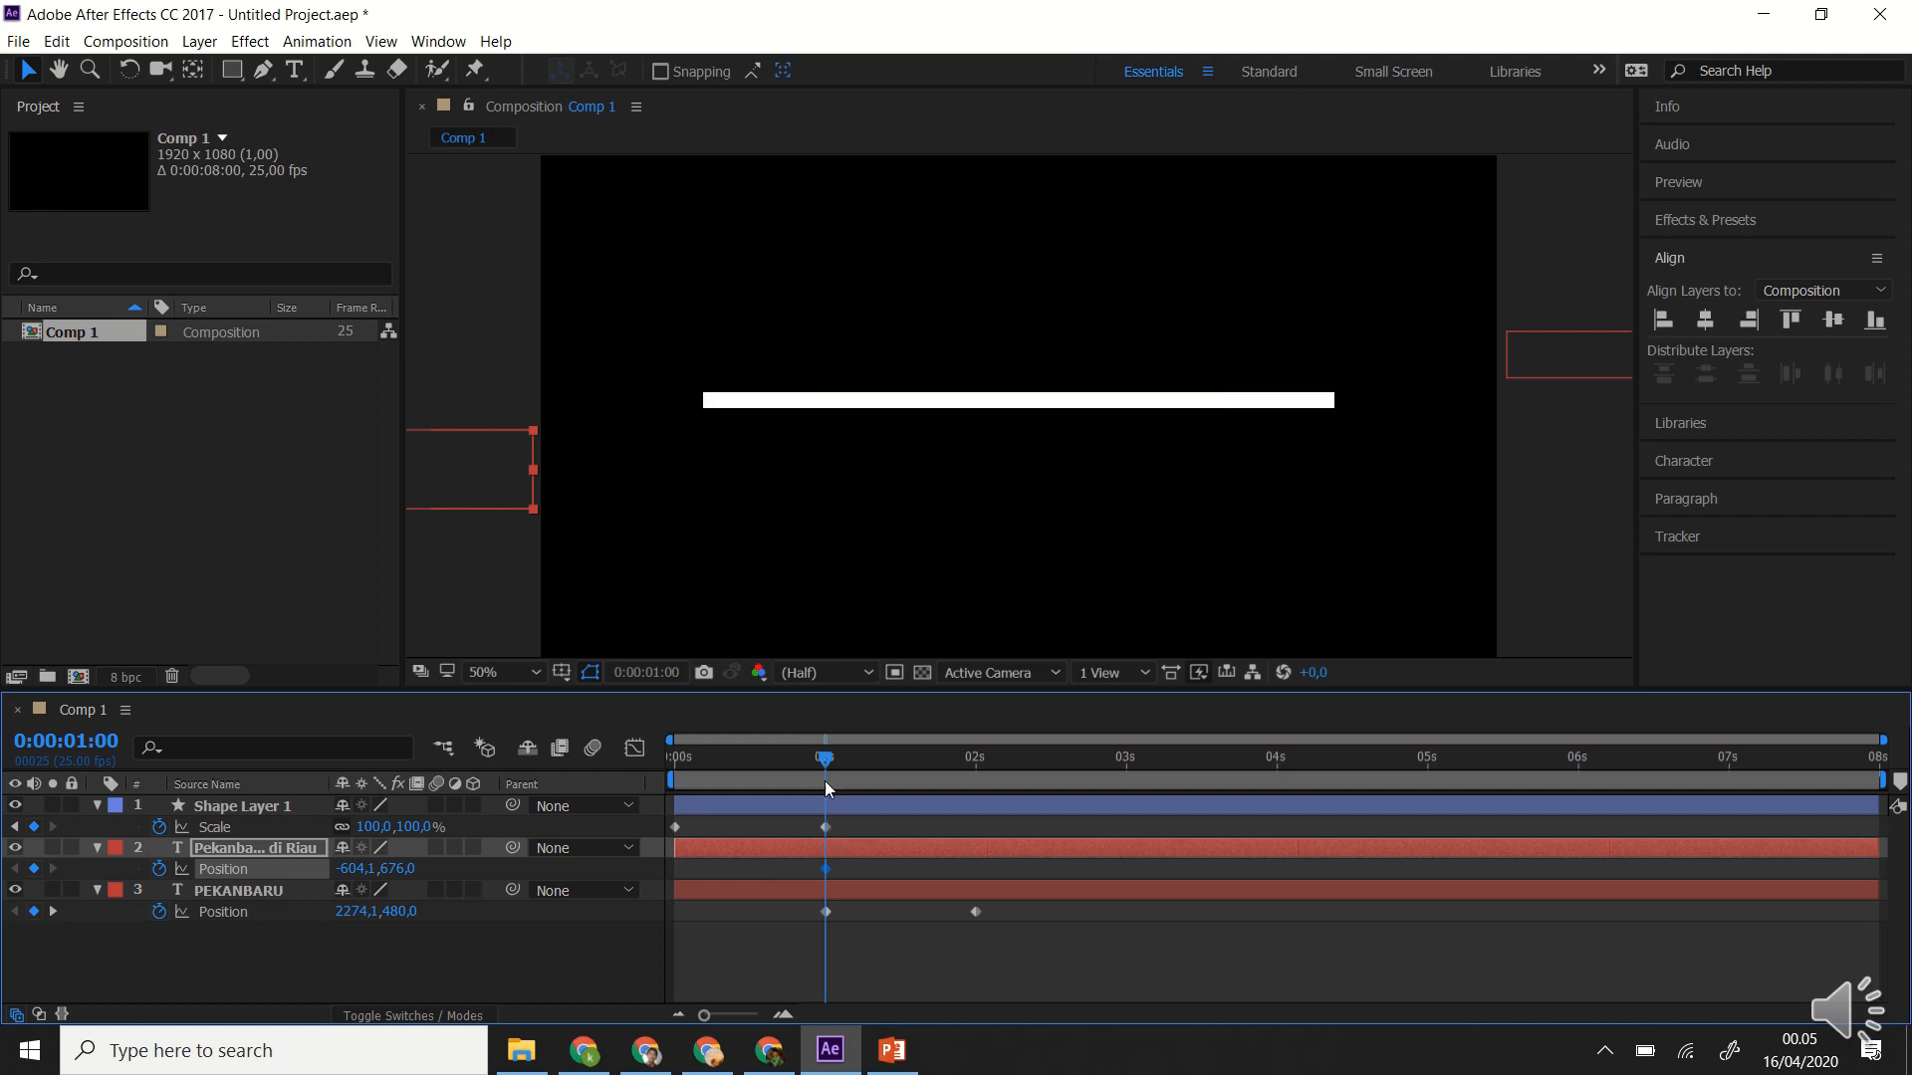
At 2 seconds, move the description text back below the white bar to about 955, 676 as its second Position keyframe.
drag(828, 764, 977, 768)
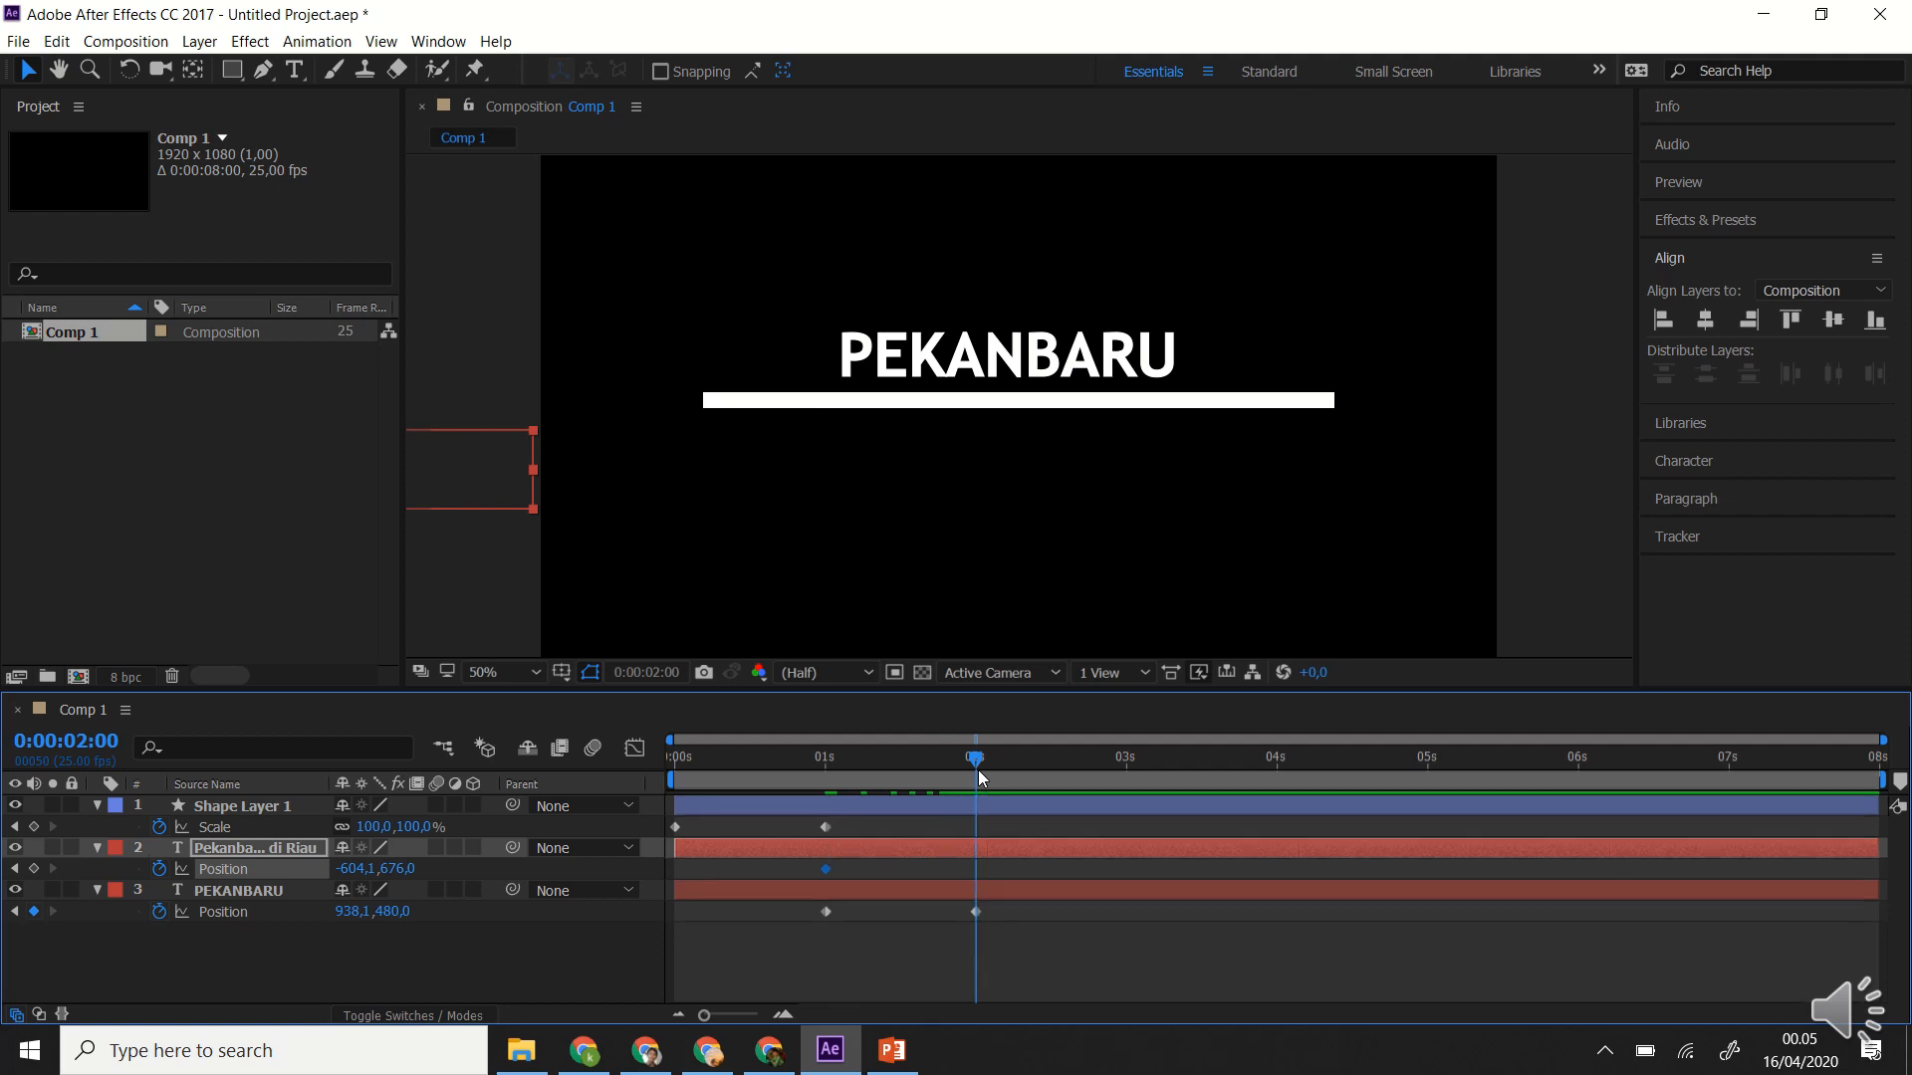
double_click(452, 486)
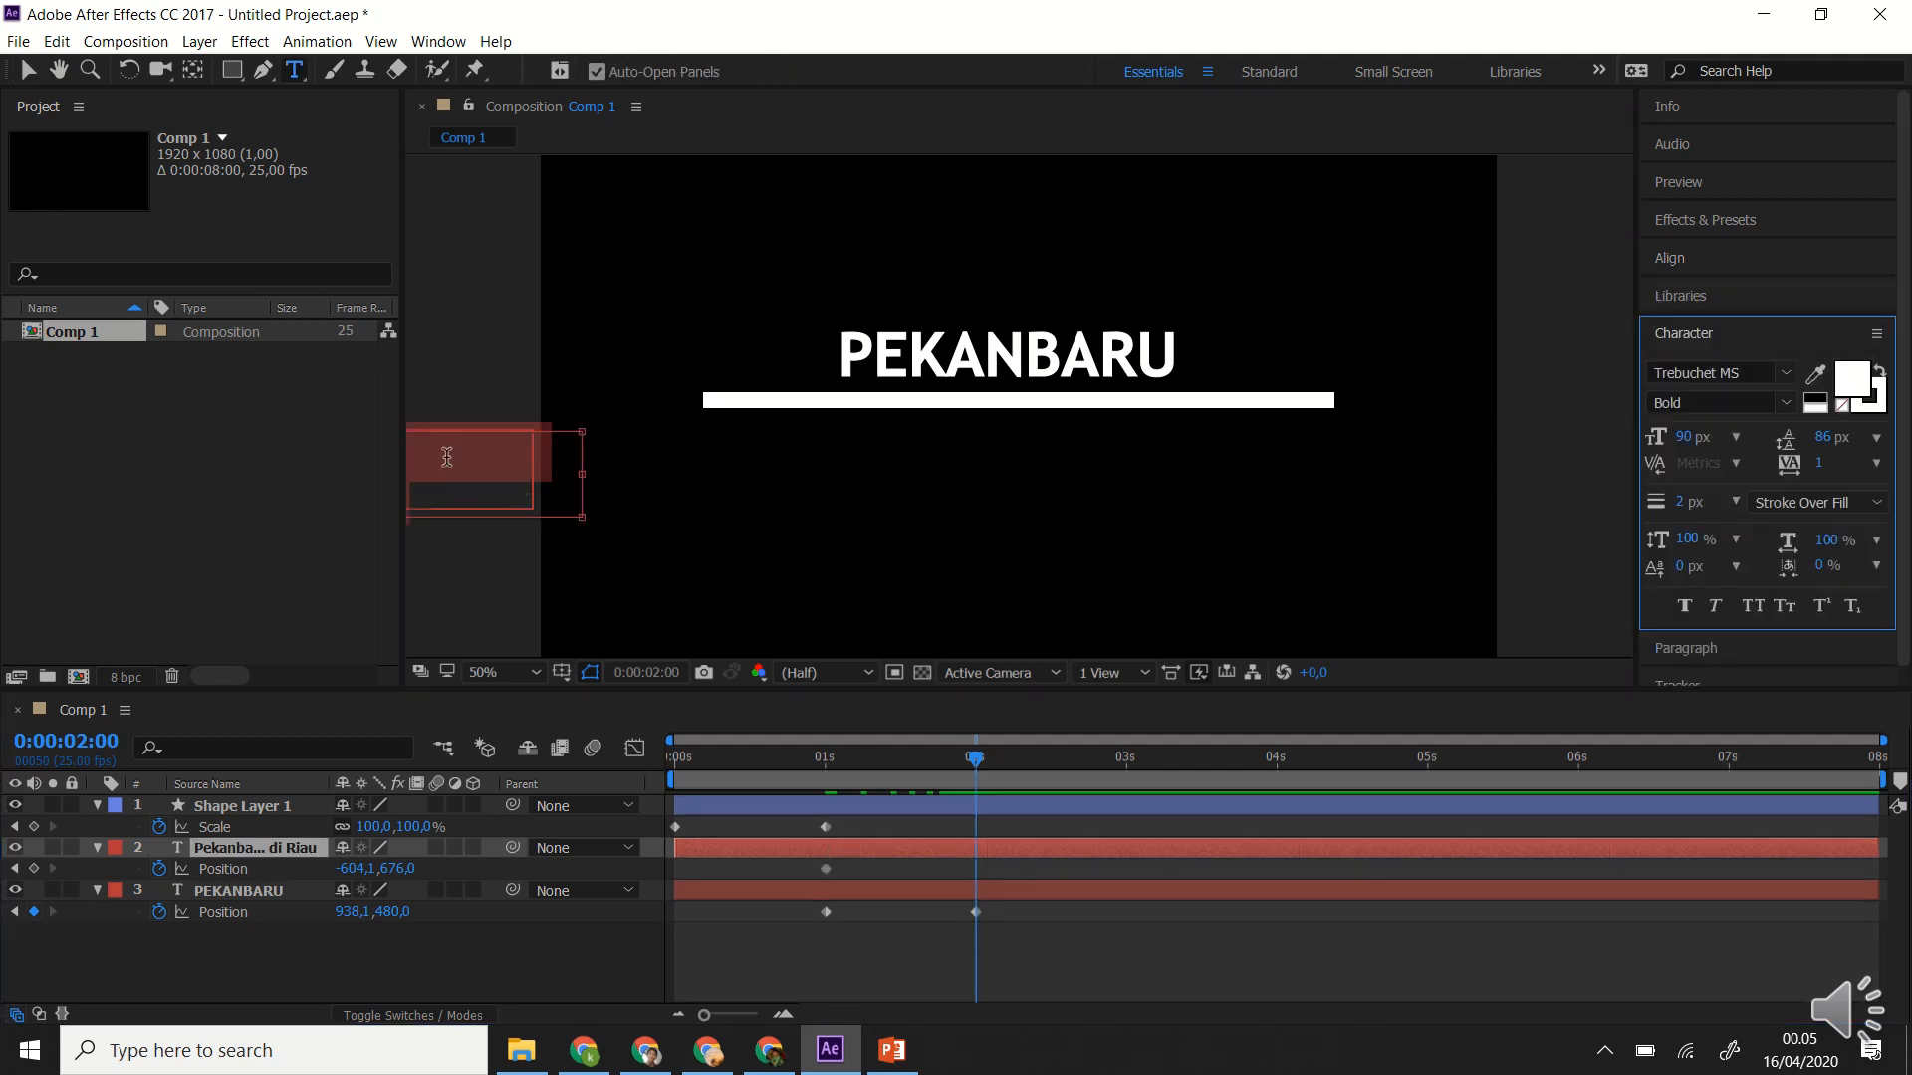
click(28, 70)
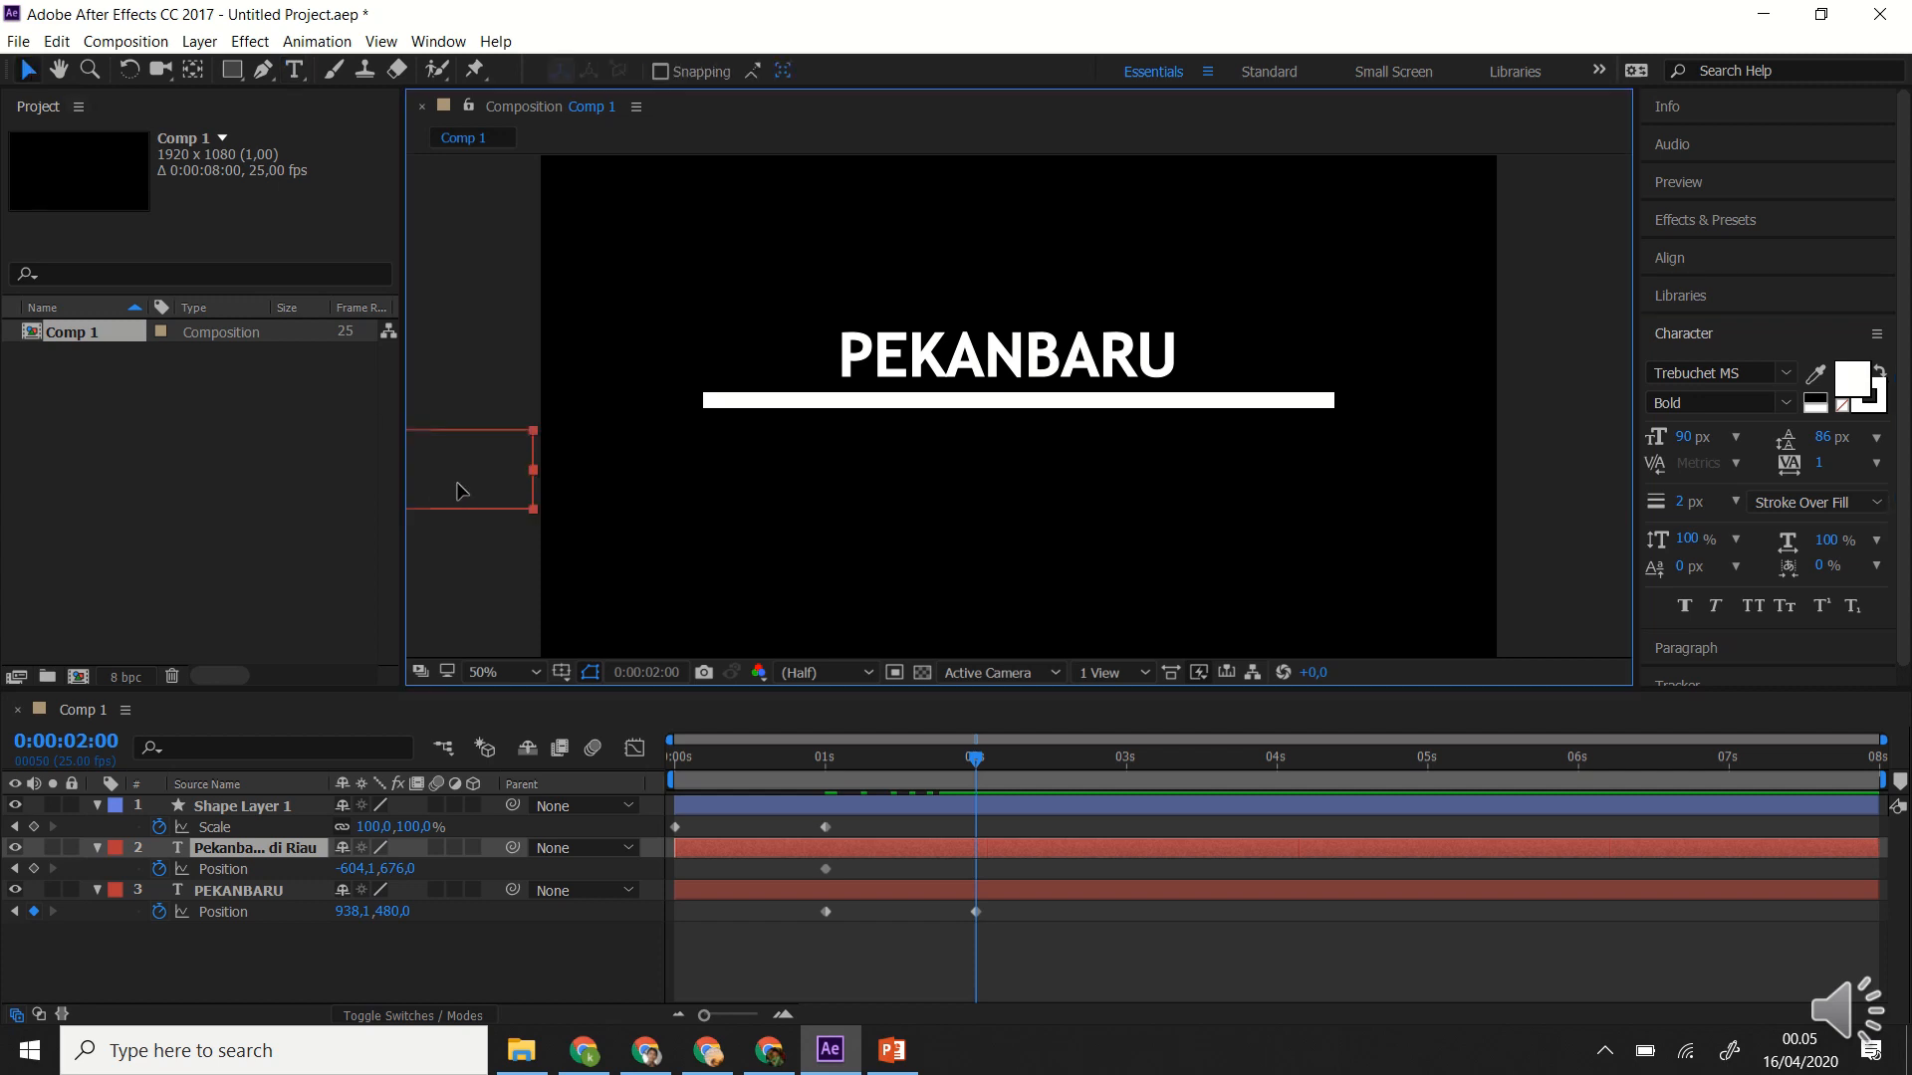
drag(461, 491, 1237, 499)
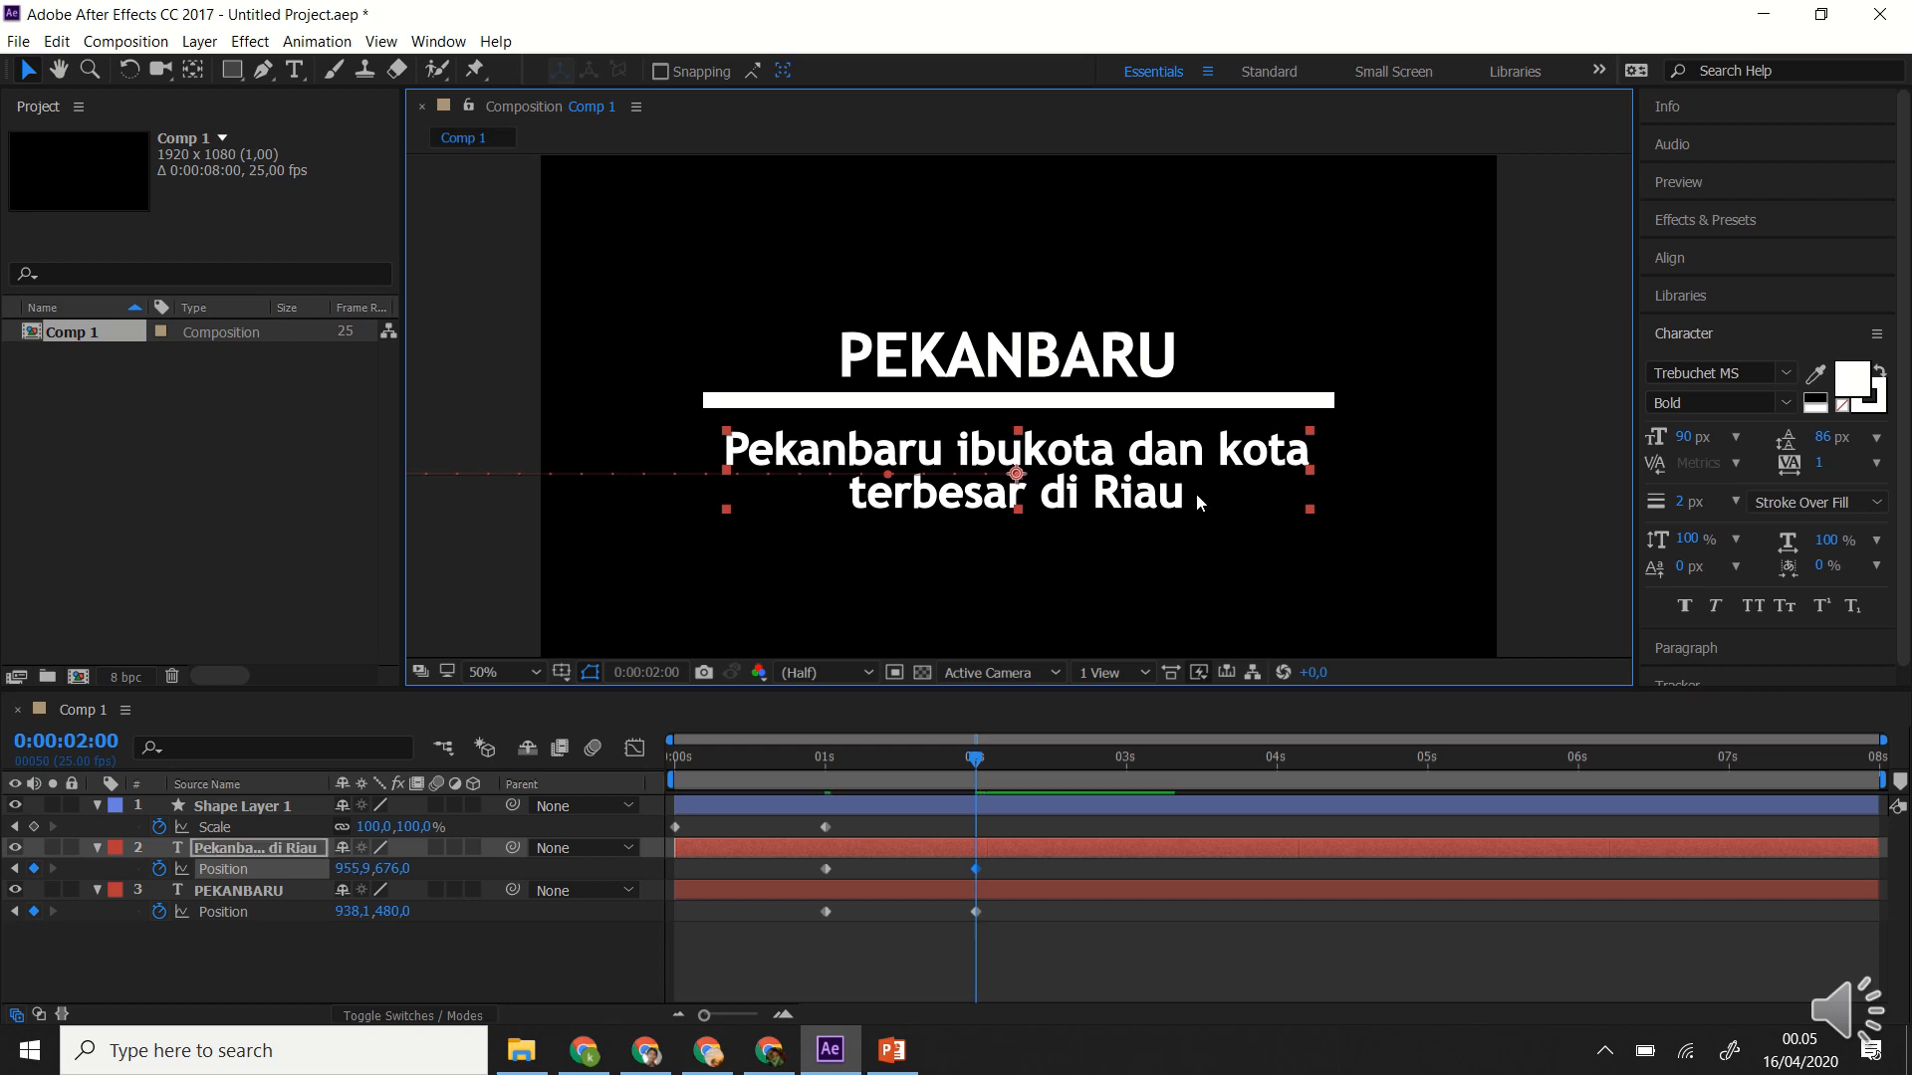
Preview the white bar, PEKANBARU title and description animation from the start of the composition.
drag(980, 762, 676, 794)
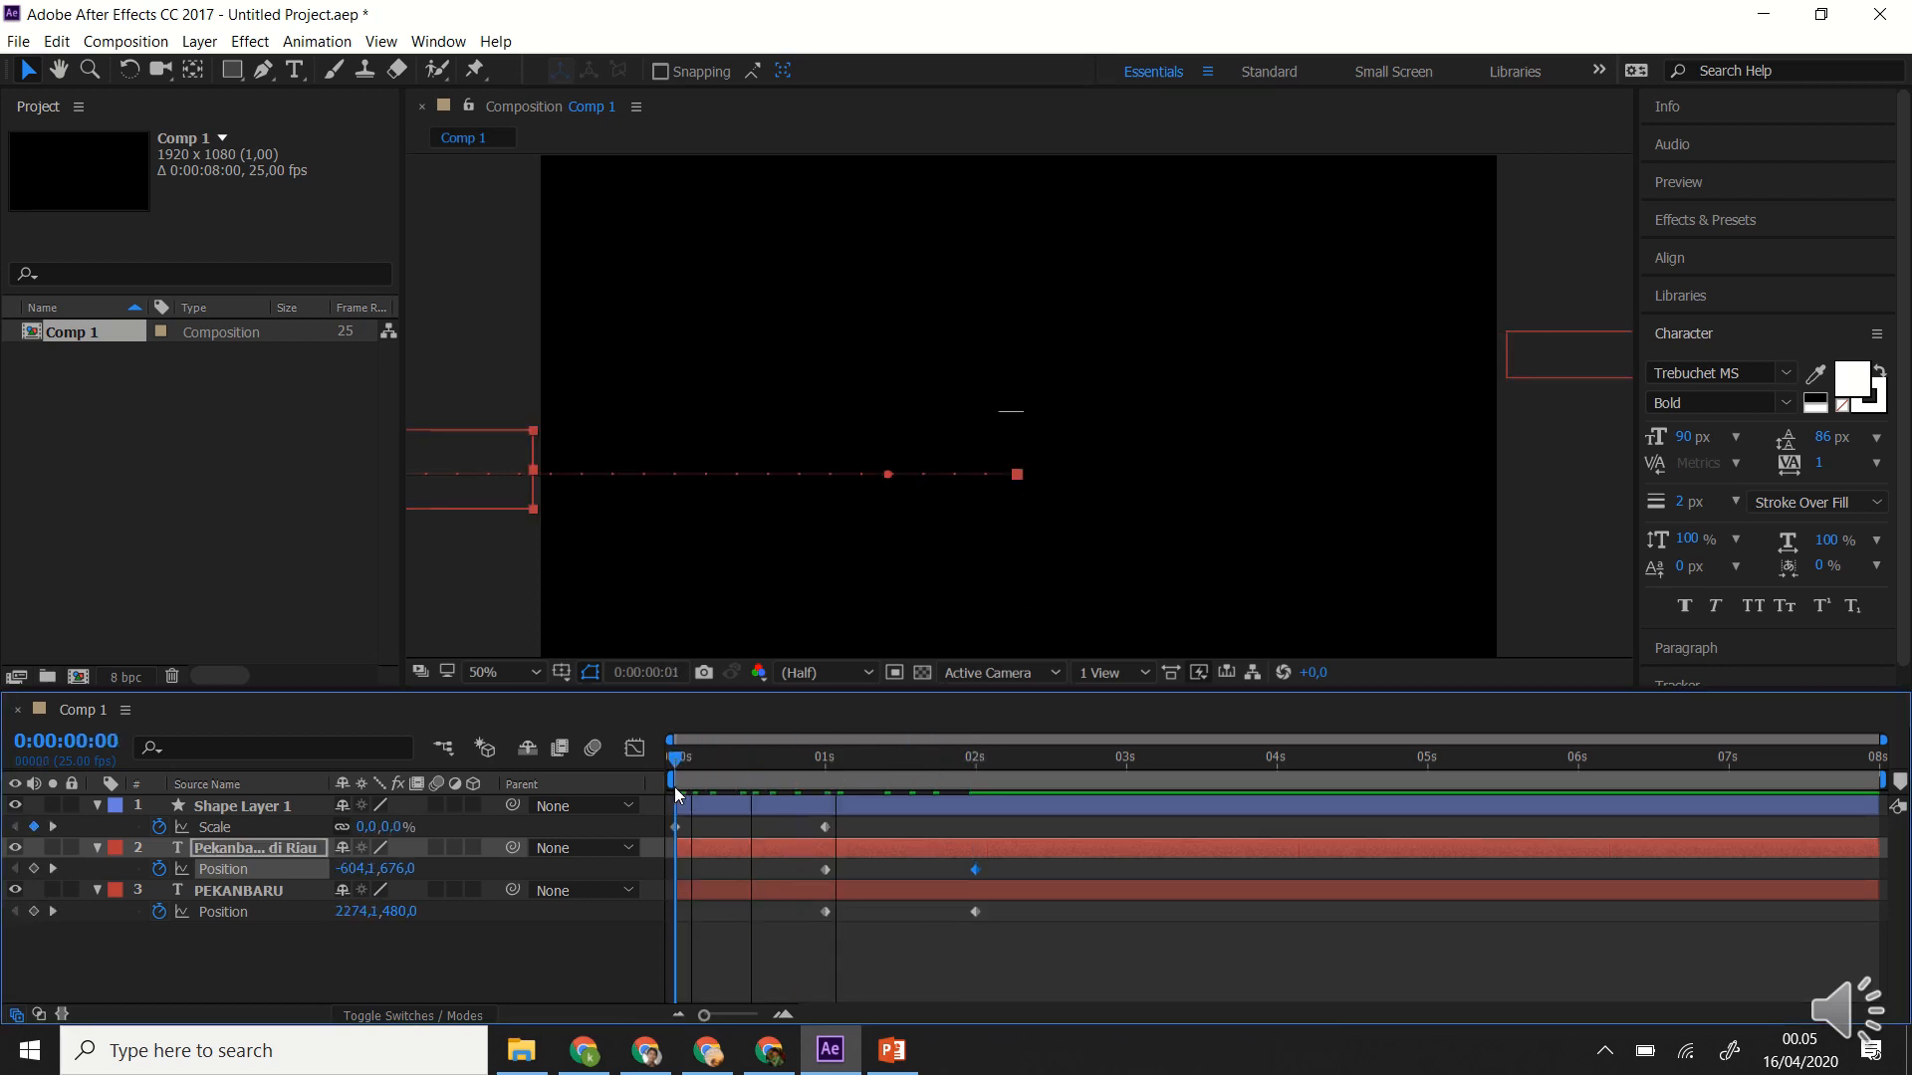
key(space)
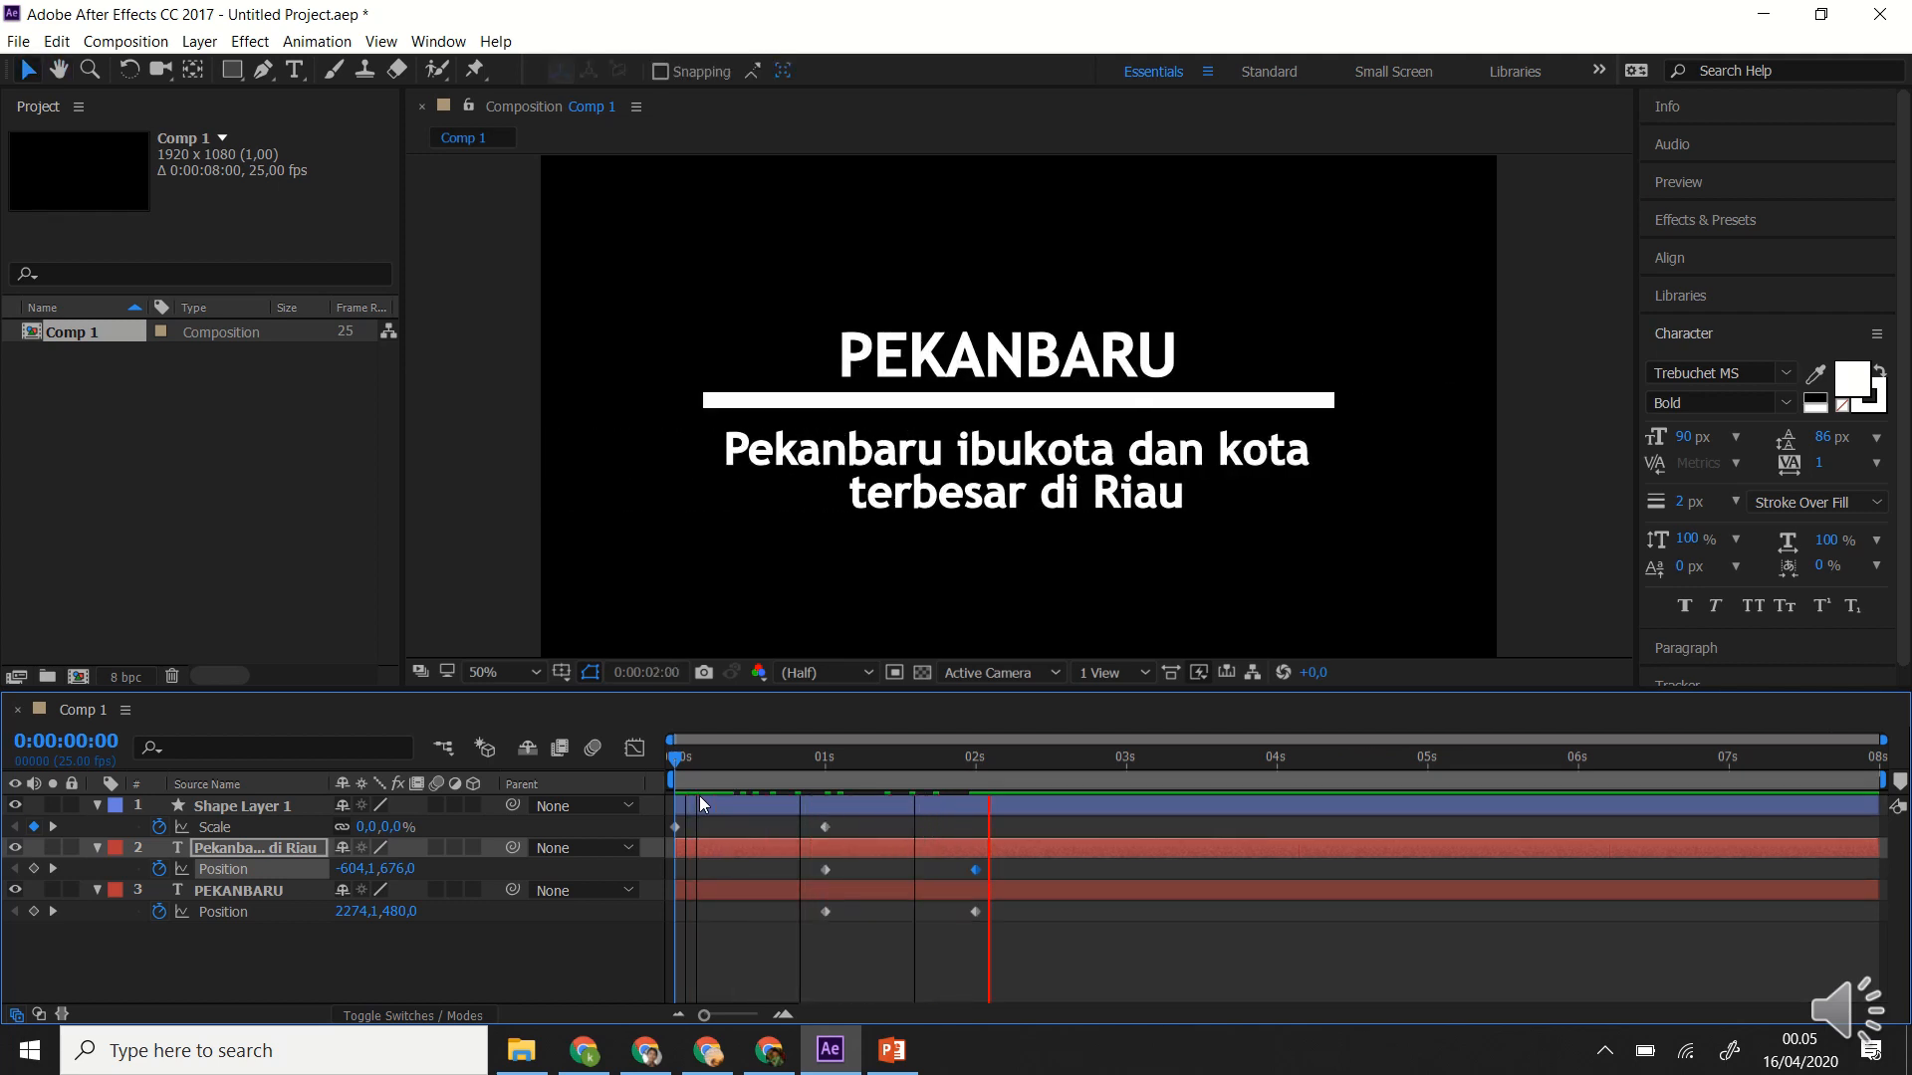
key(space)
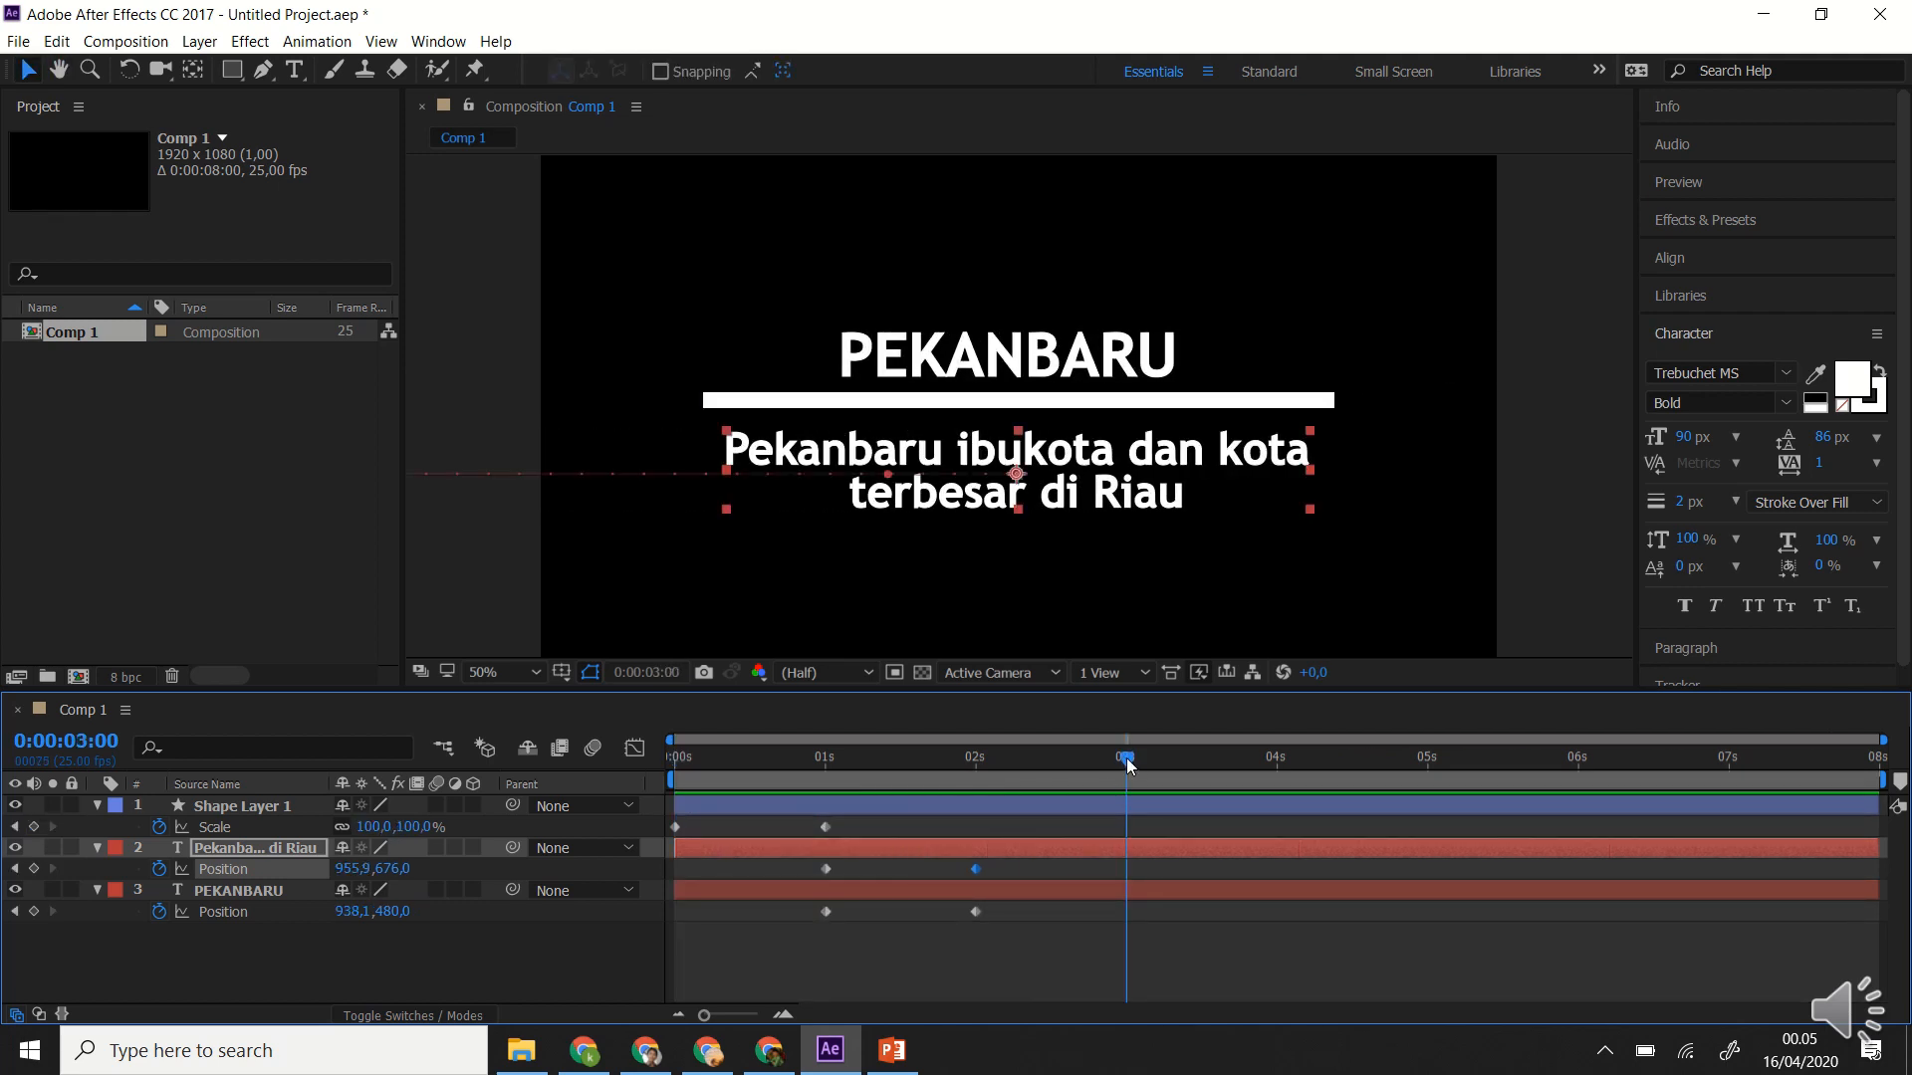
drag(1126, 757, 1001, 820)
drag(989, 939, 663, 809)
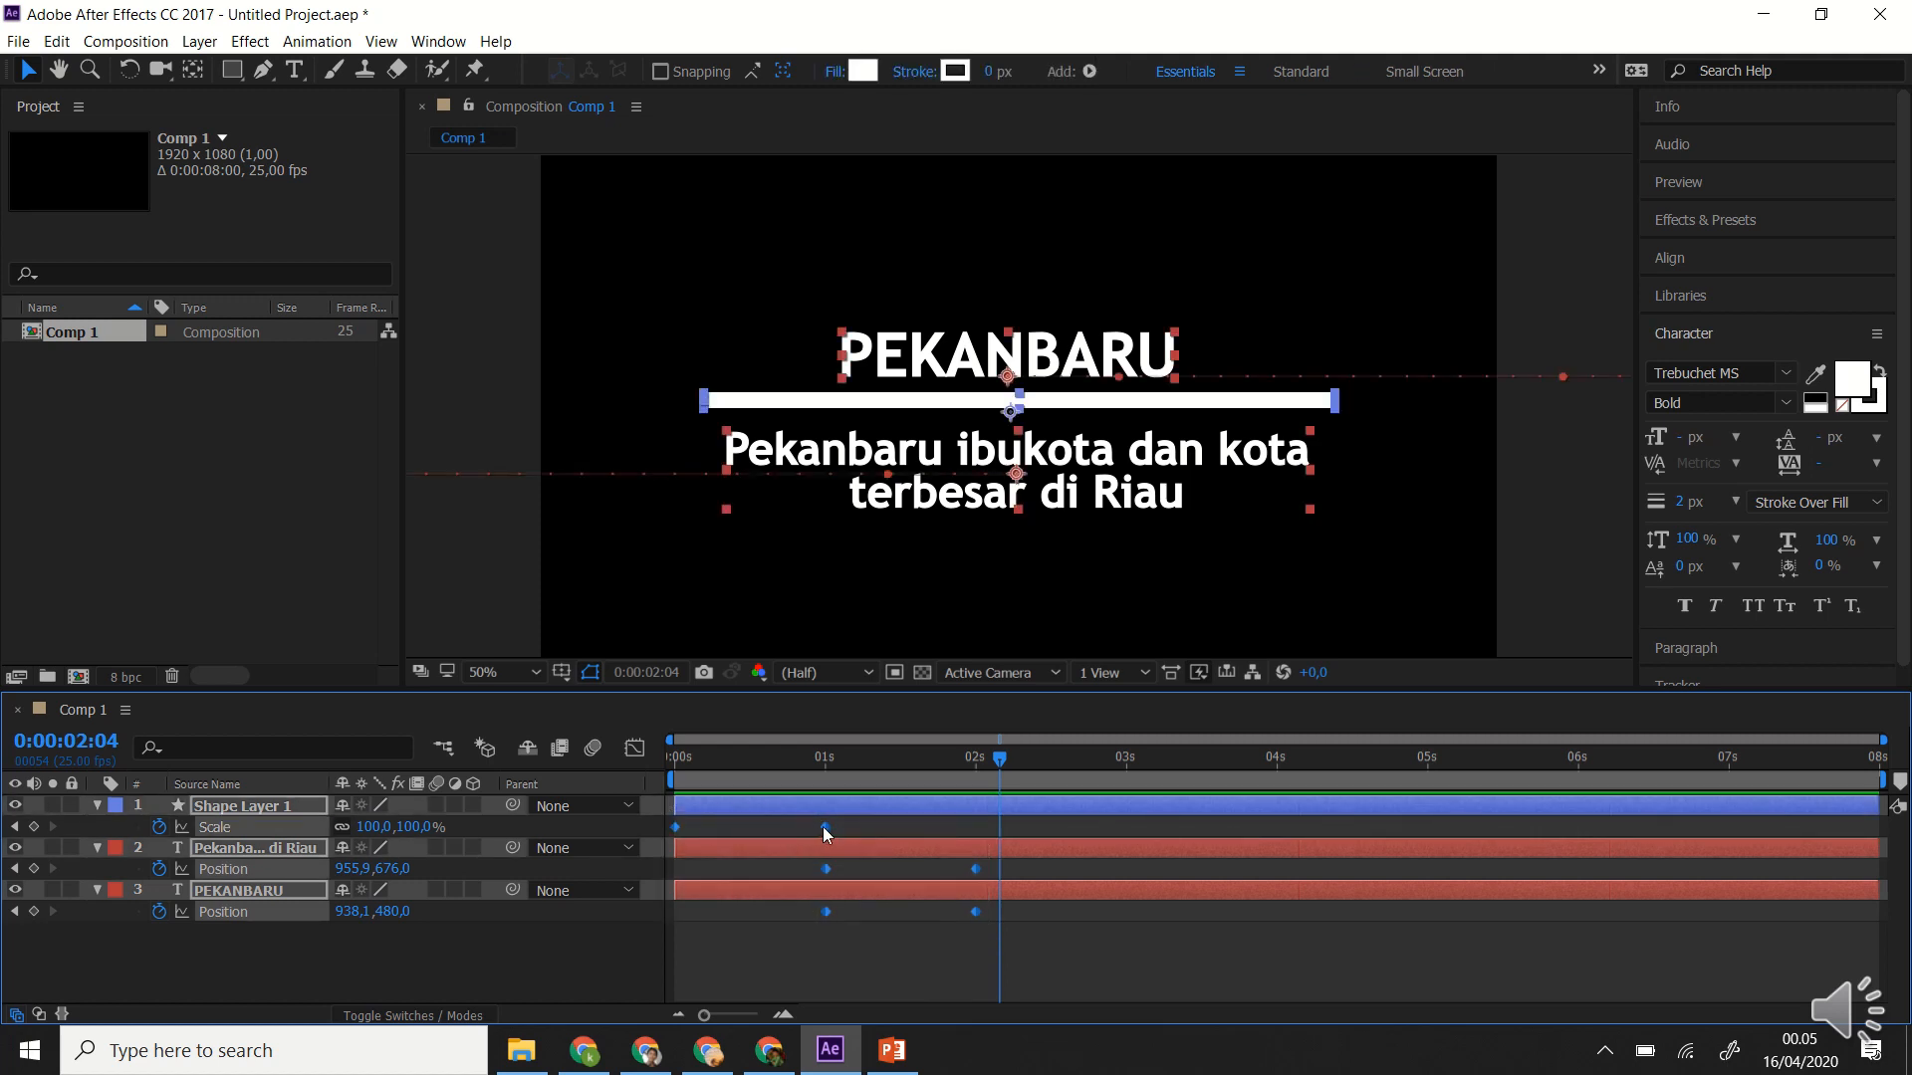
click(1030, 936)
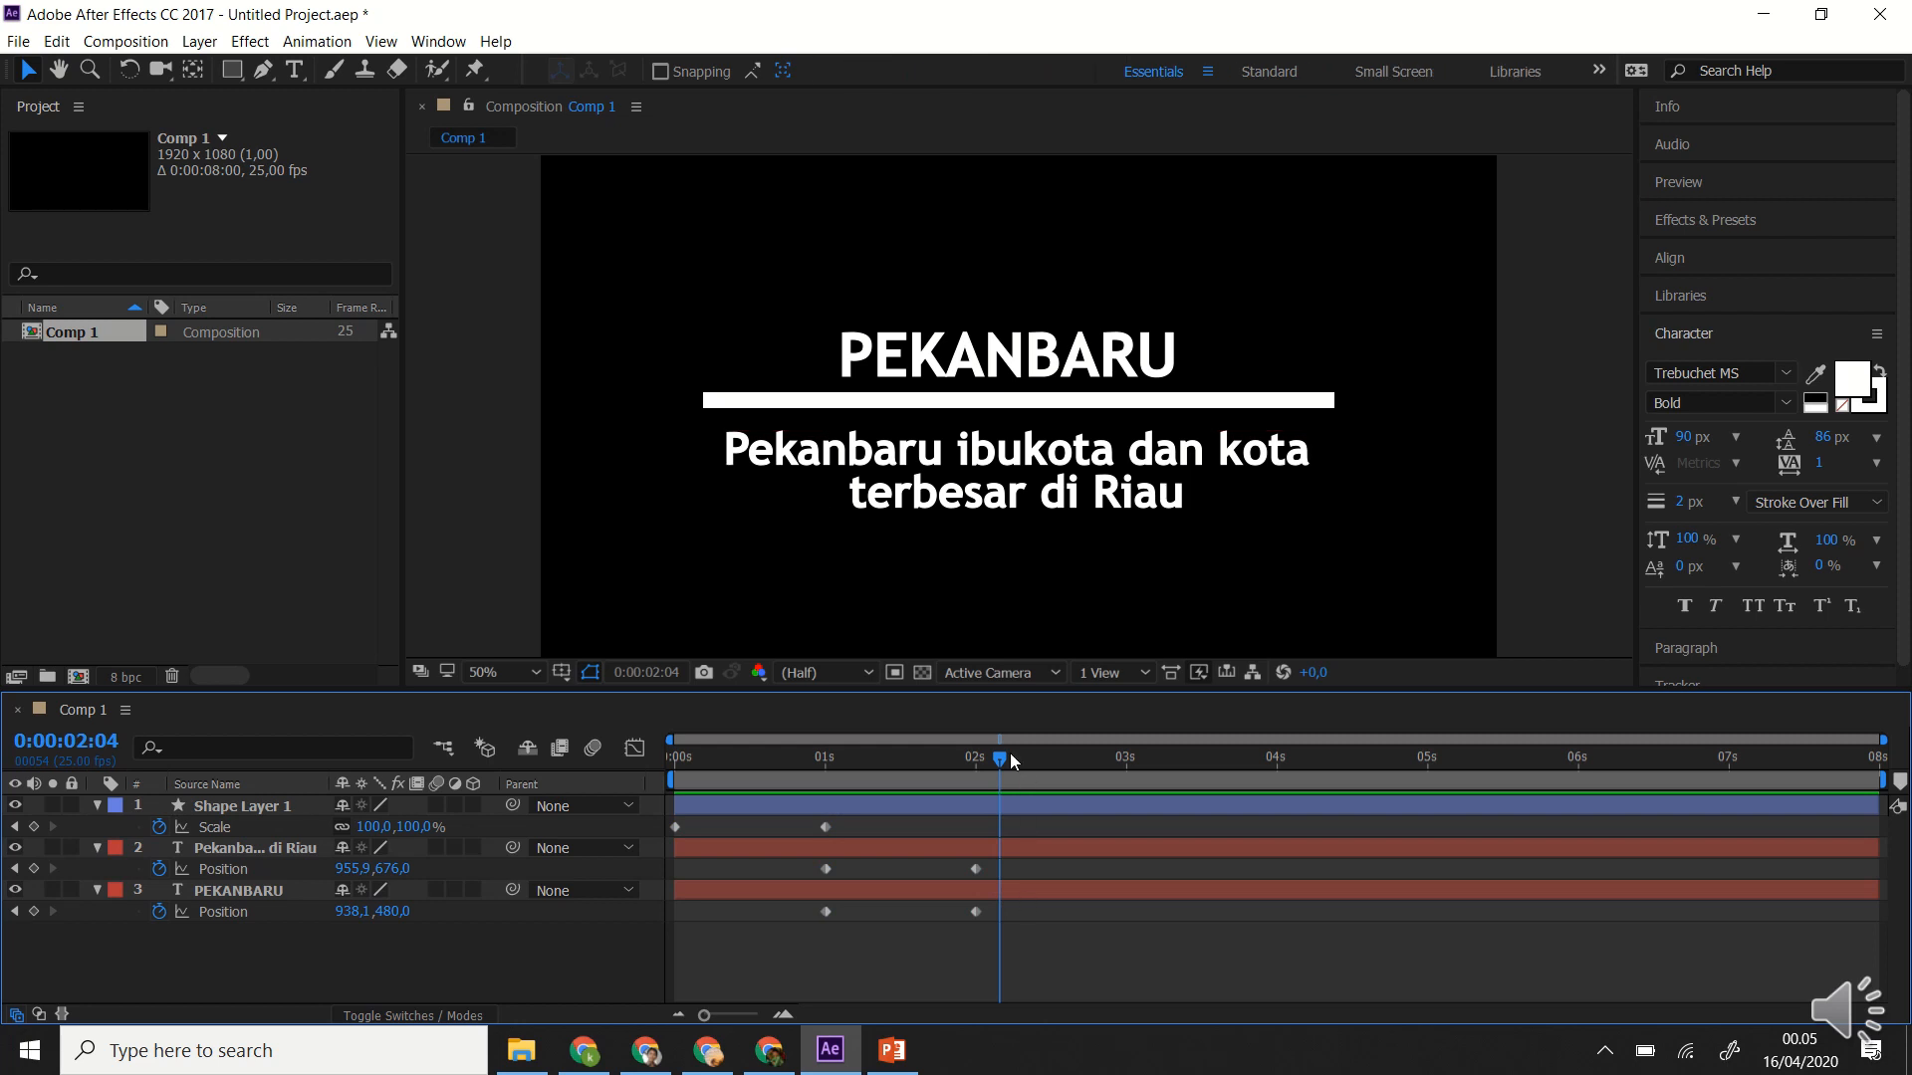
drag(1002, 755, 627, 766)
key(space)
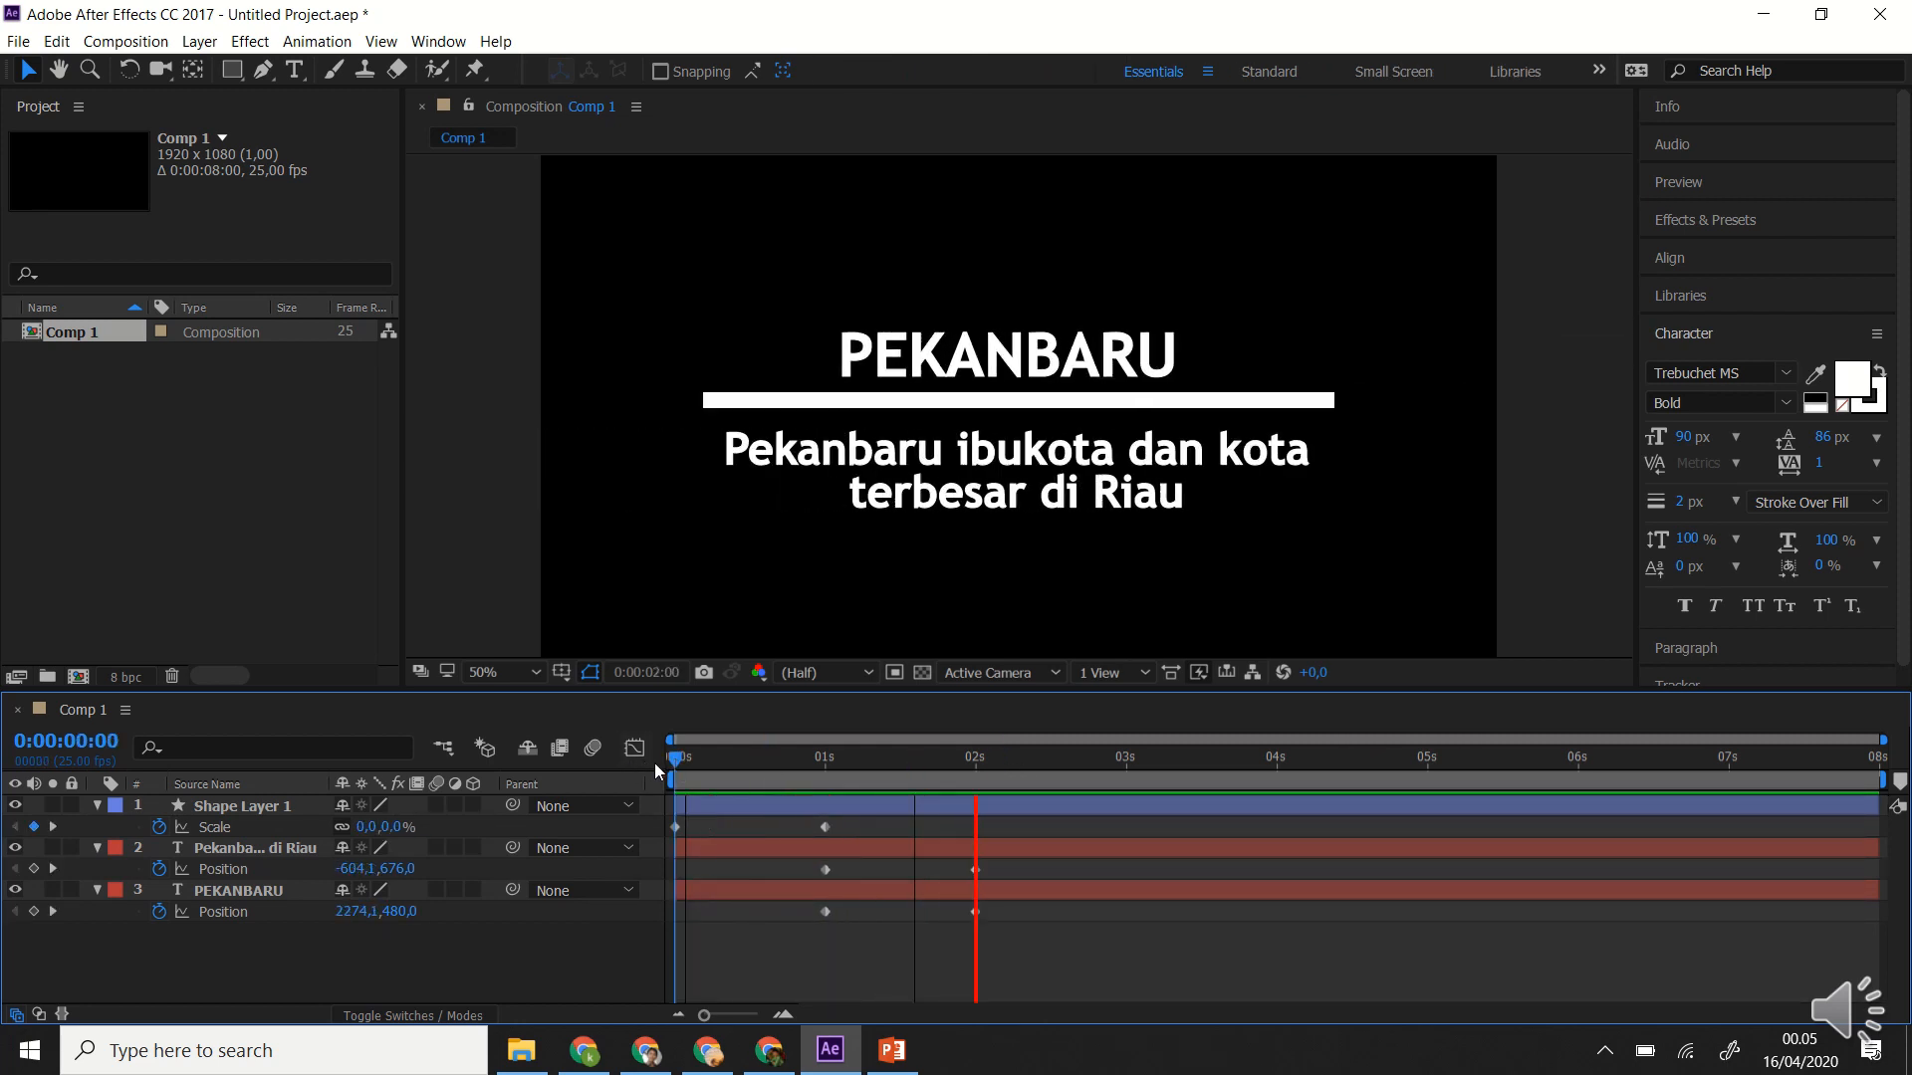
key(space)
Apply Easy Ease to all Scale and Position keyframes of the white bar, description and PEKANBARU title layers.
drag(1019, 951, 665, 803)
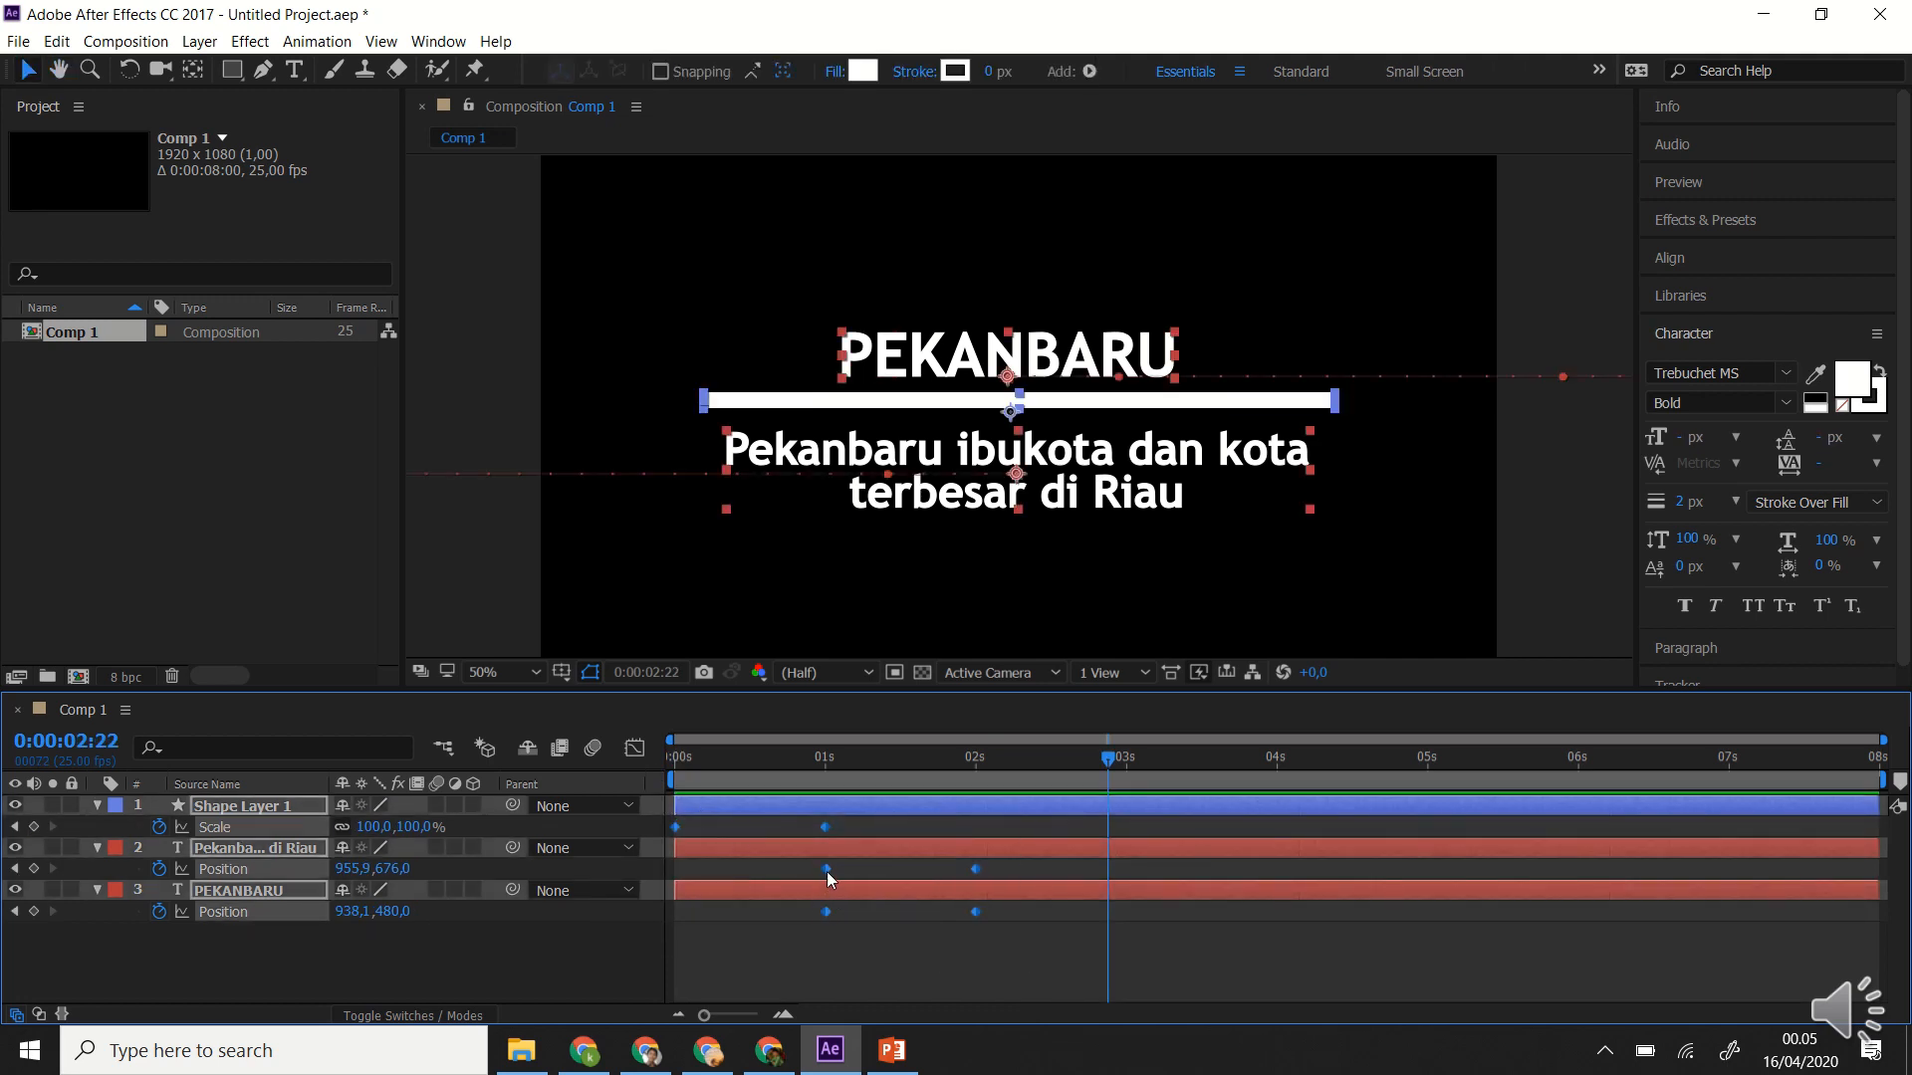
drag(1011, 936, 677, 805)
right_click(826, 912)
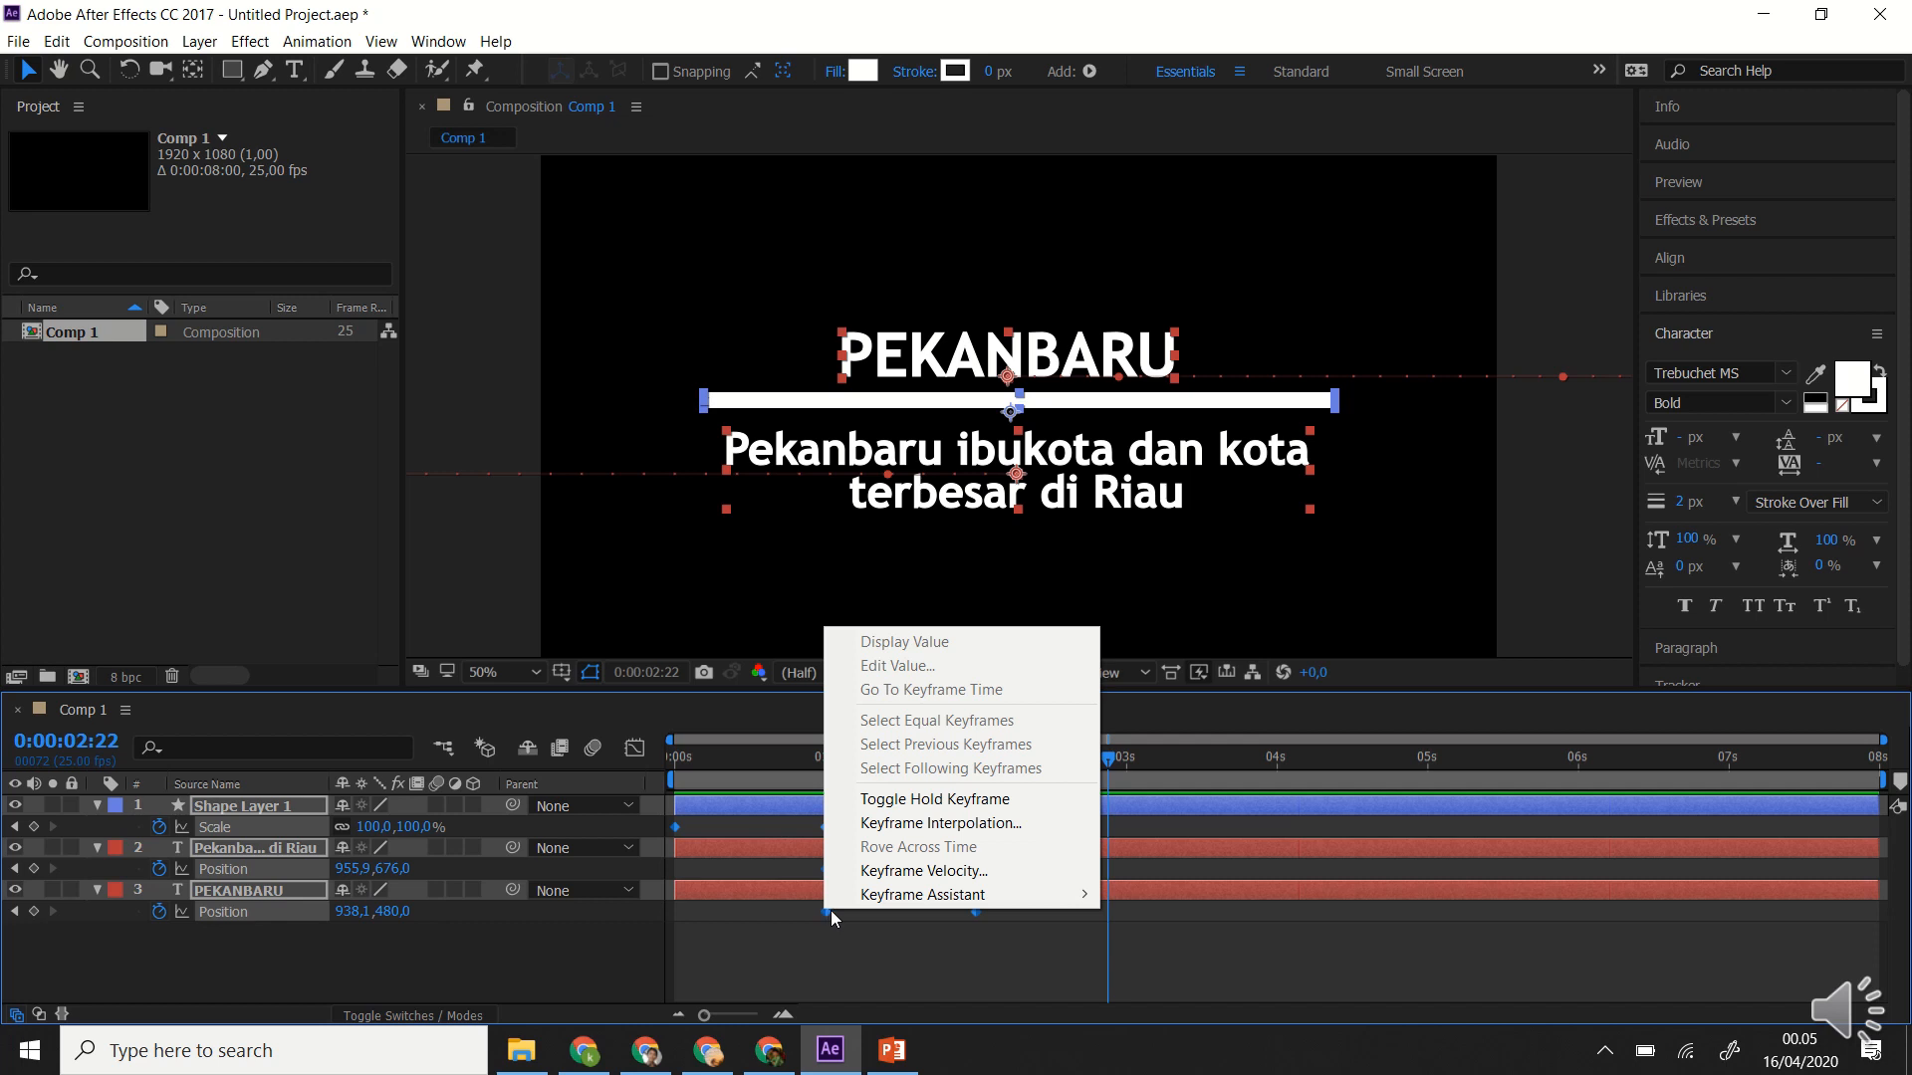
mouse_move(896, 902)
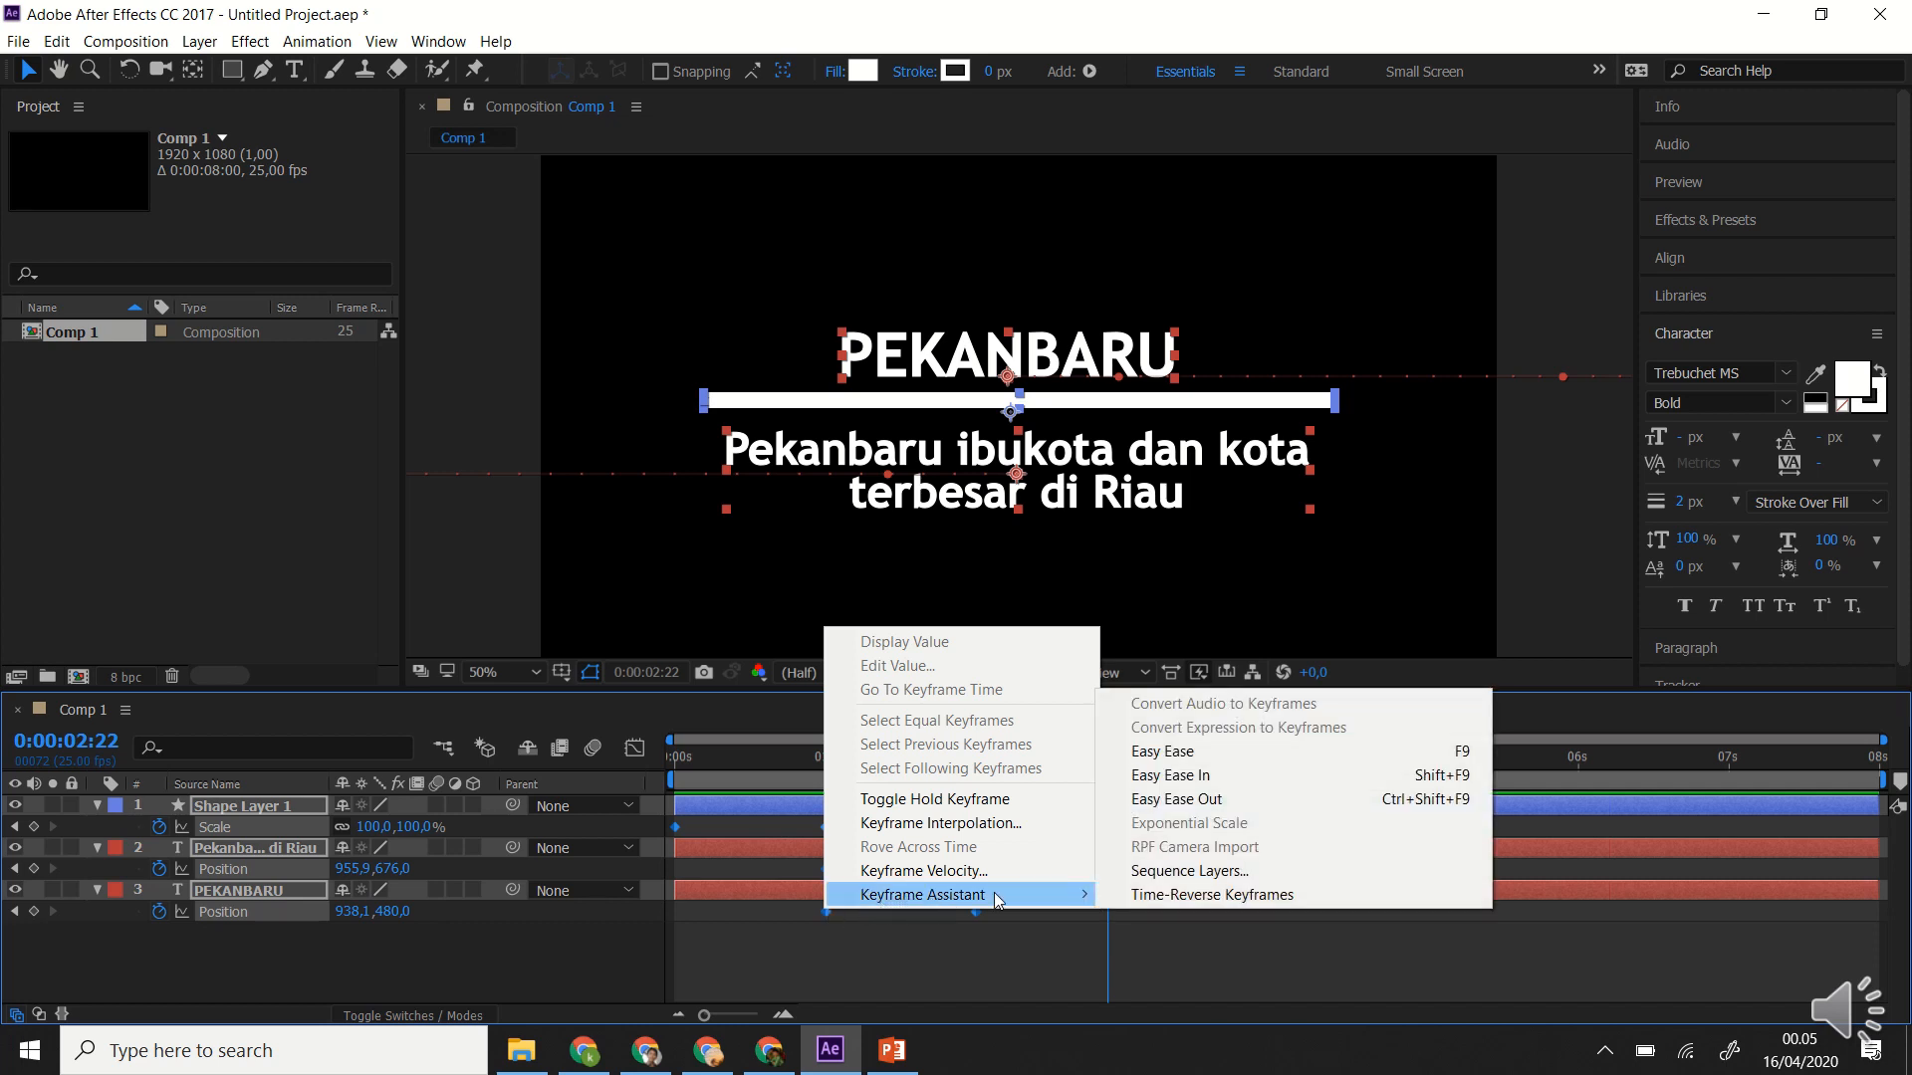
click(1182, 754)
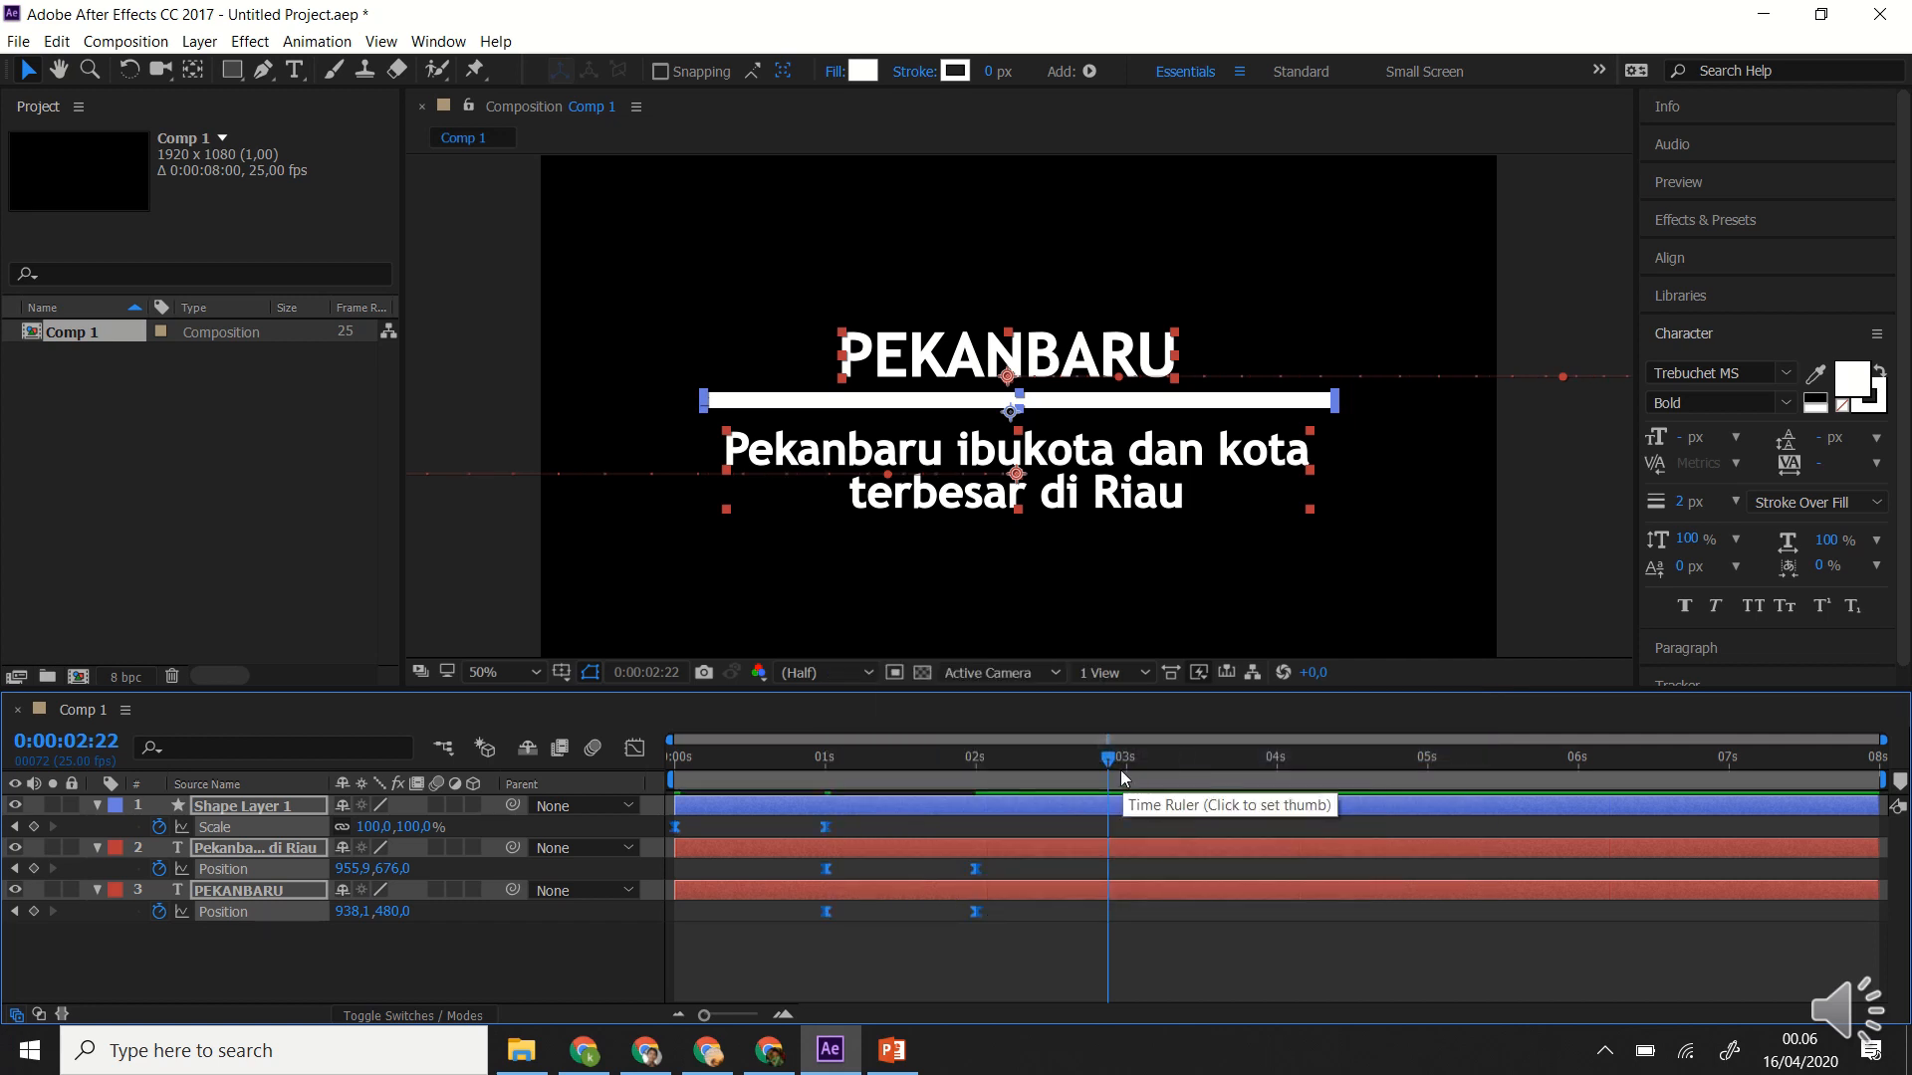
Preview the eased animation from the start of the composition.
drag(1120, 783, 647, 792)
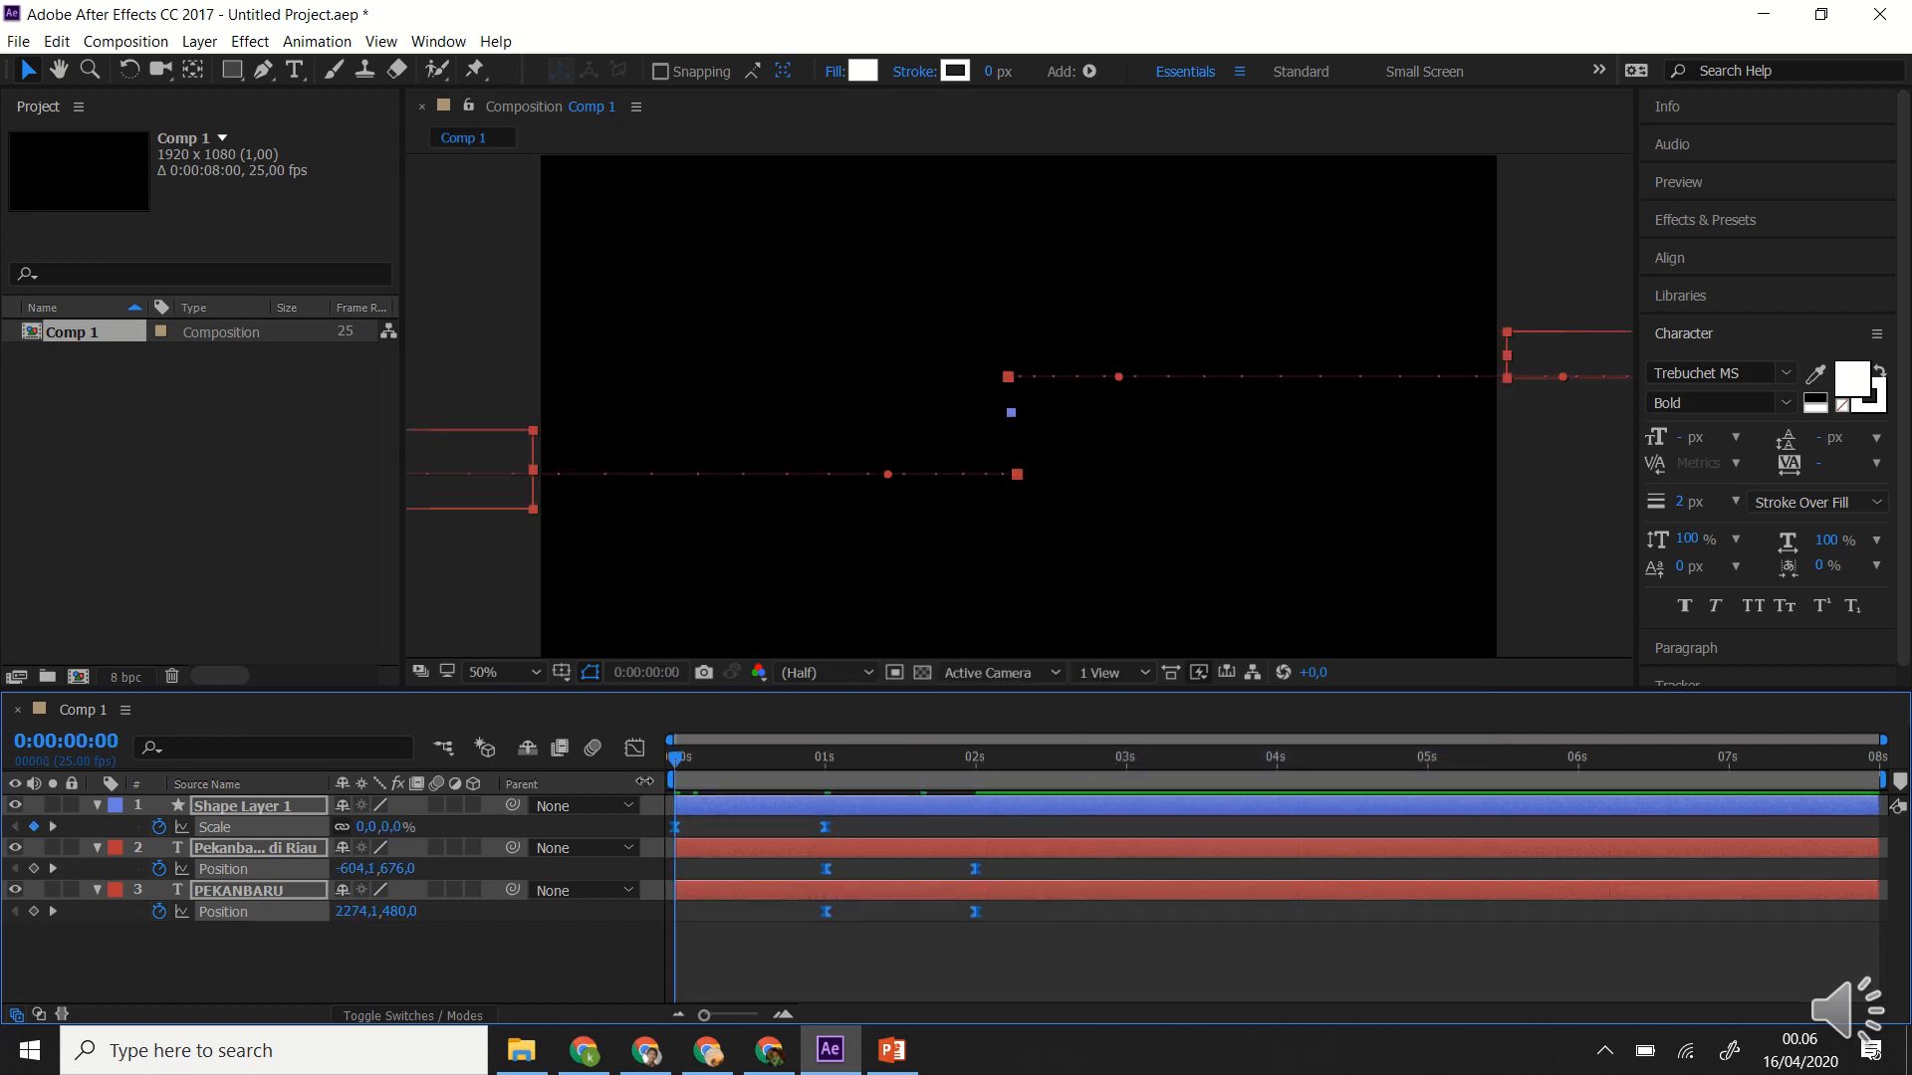
key(space)
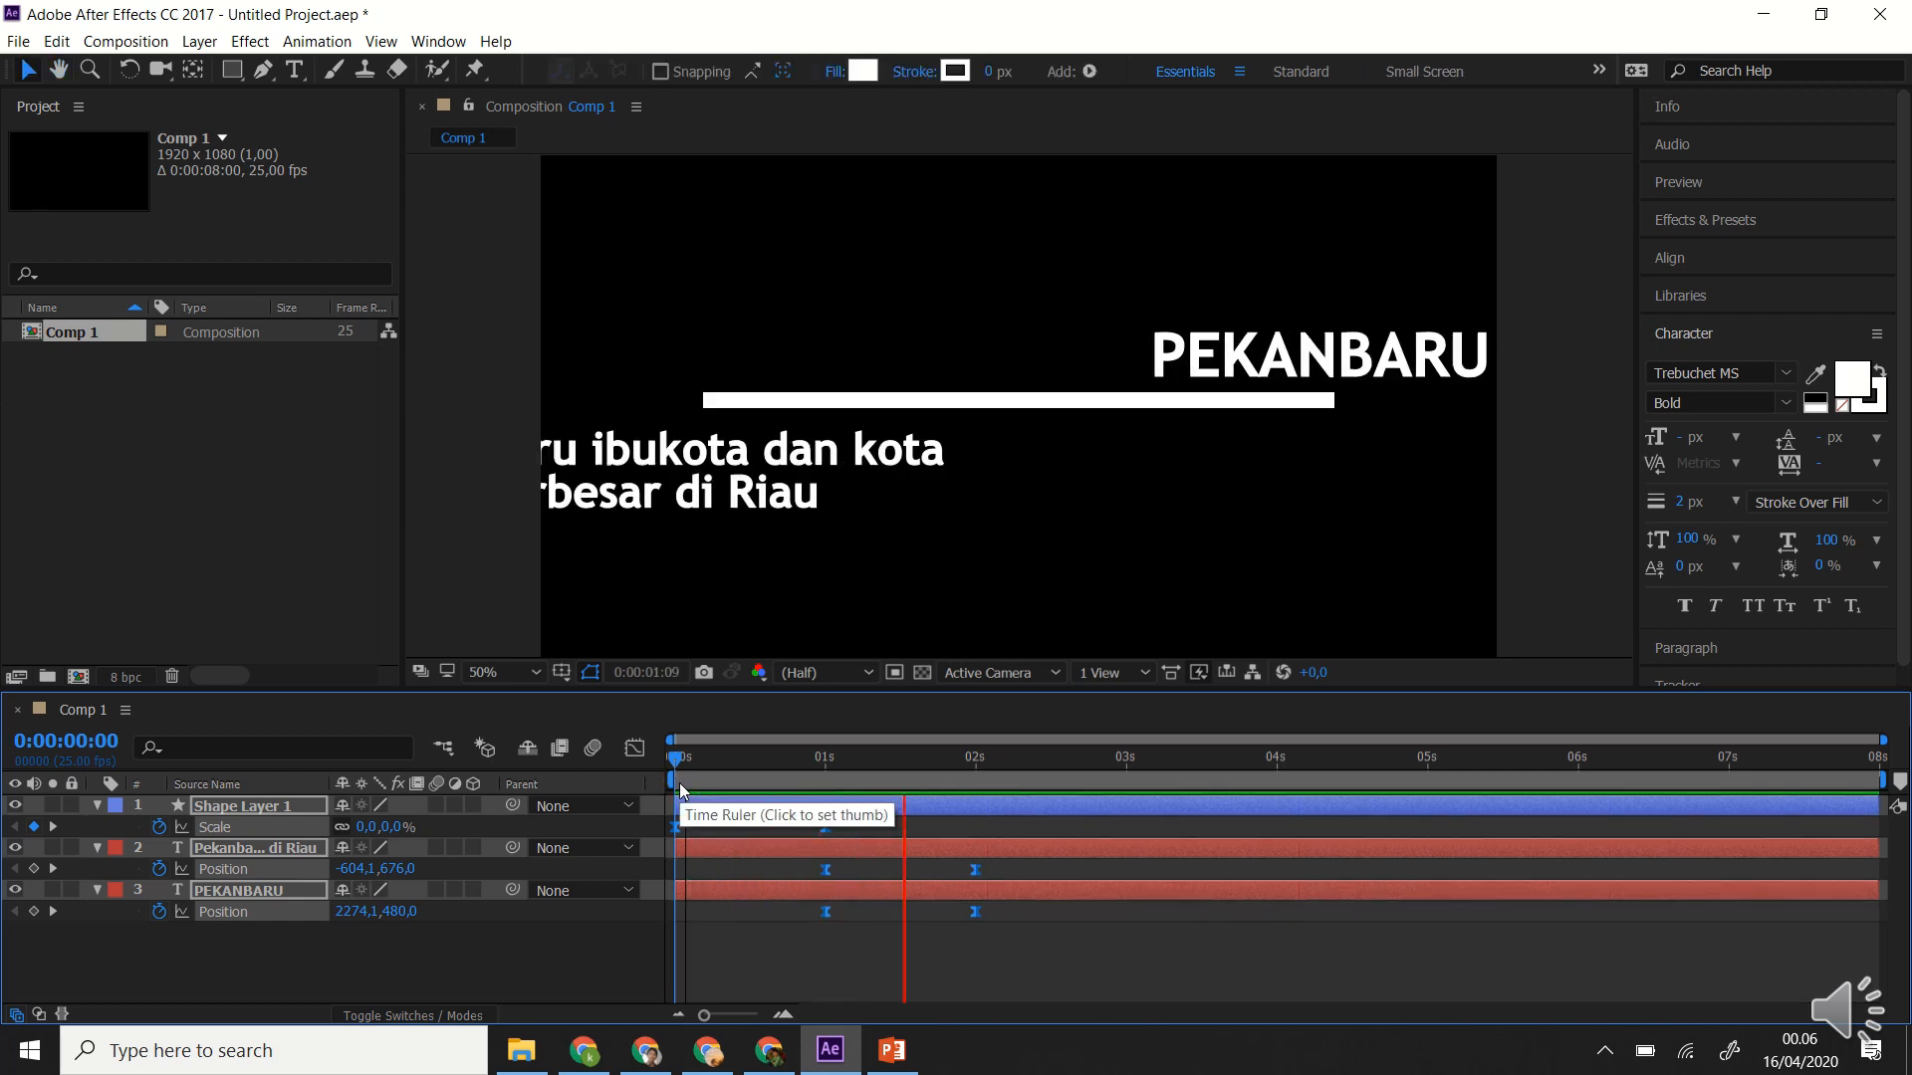
key(space)
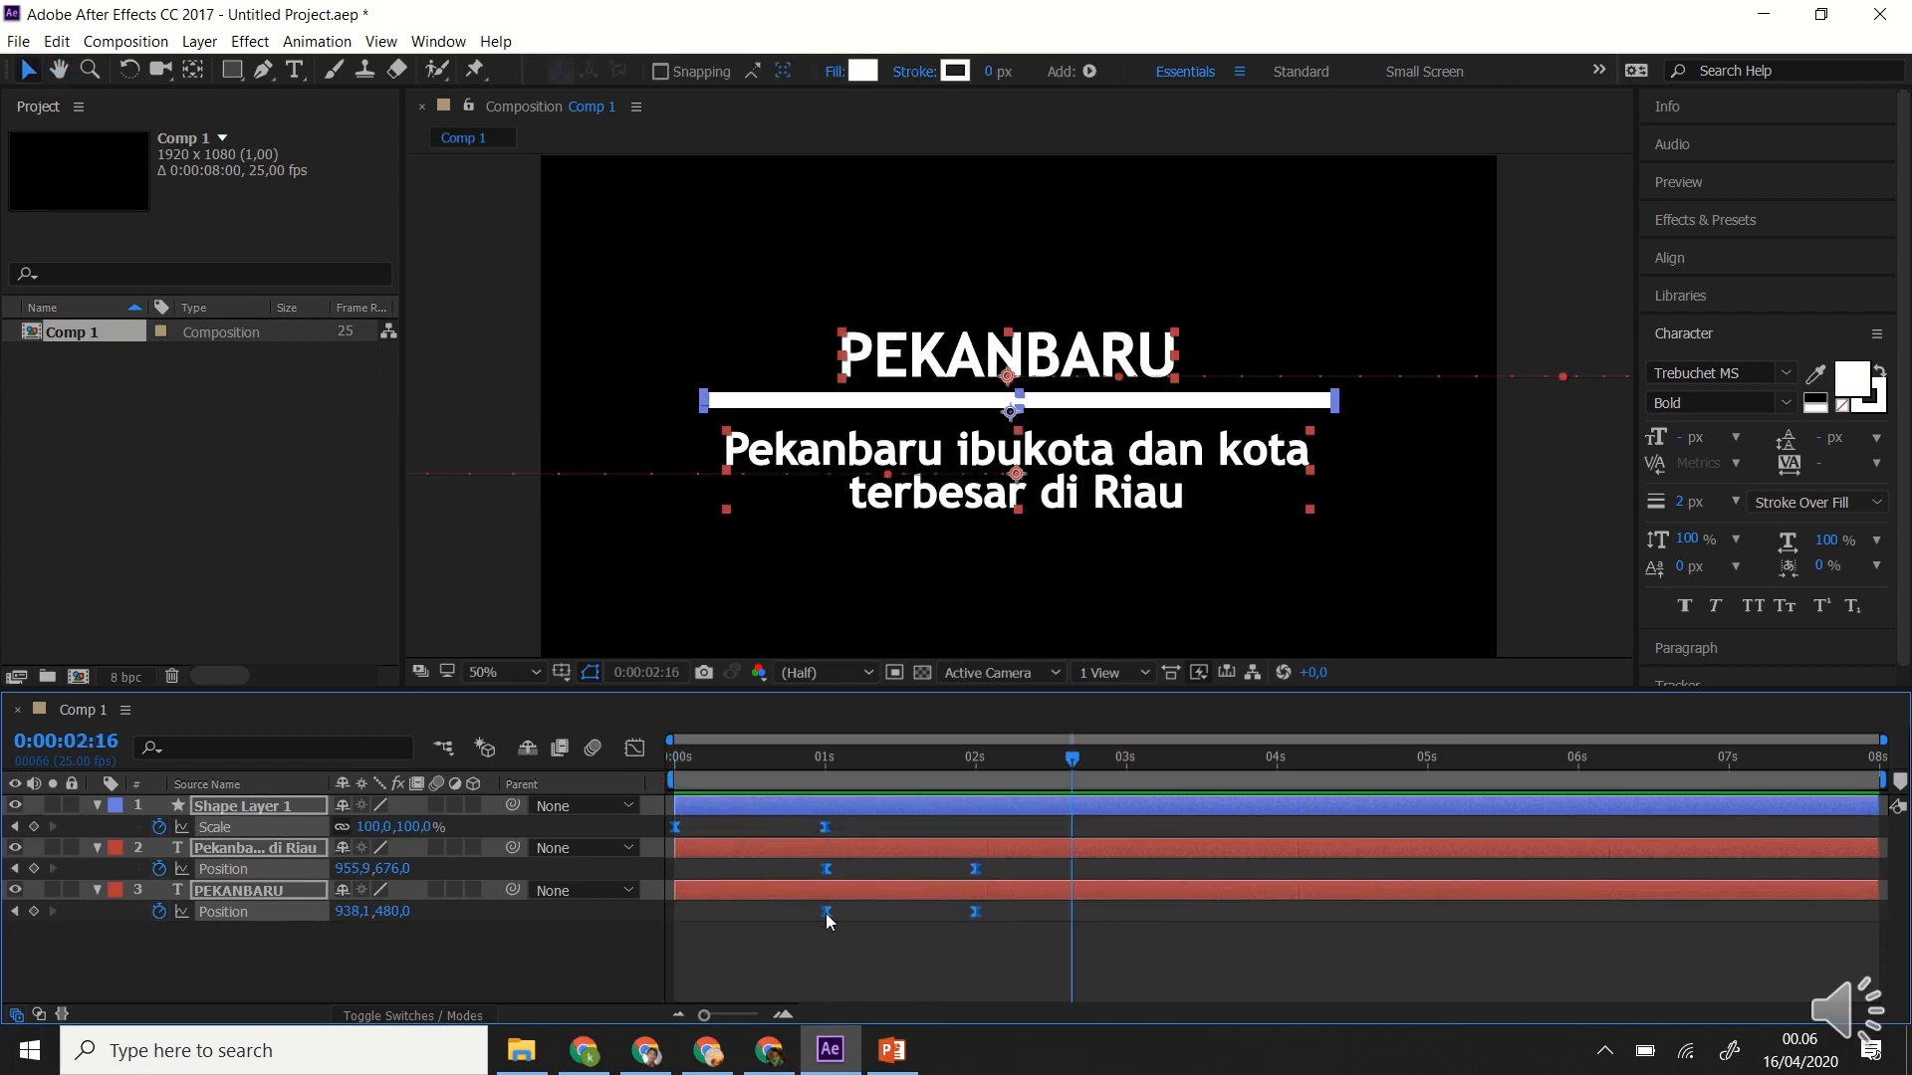
Examine the value curves of all the eased Scale and Position keyframes, then return to the layer bar view.
click(828, 924)
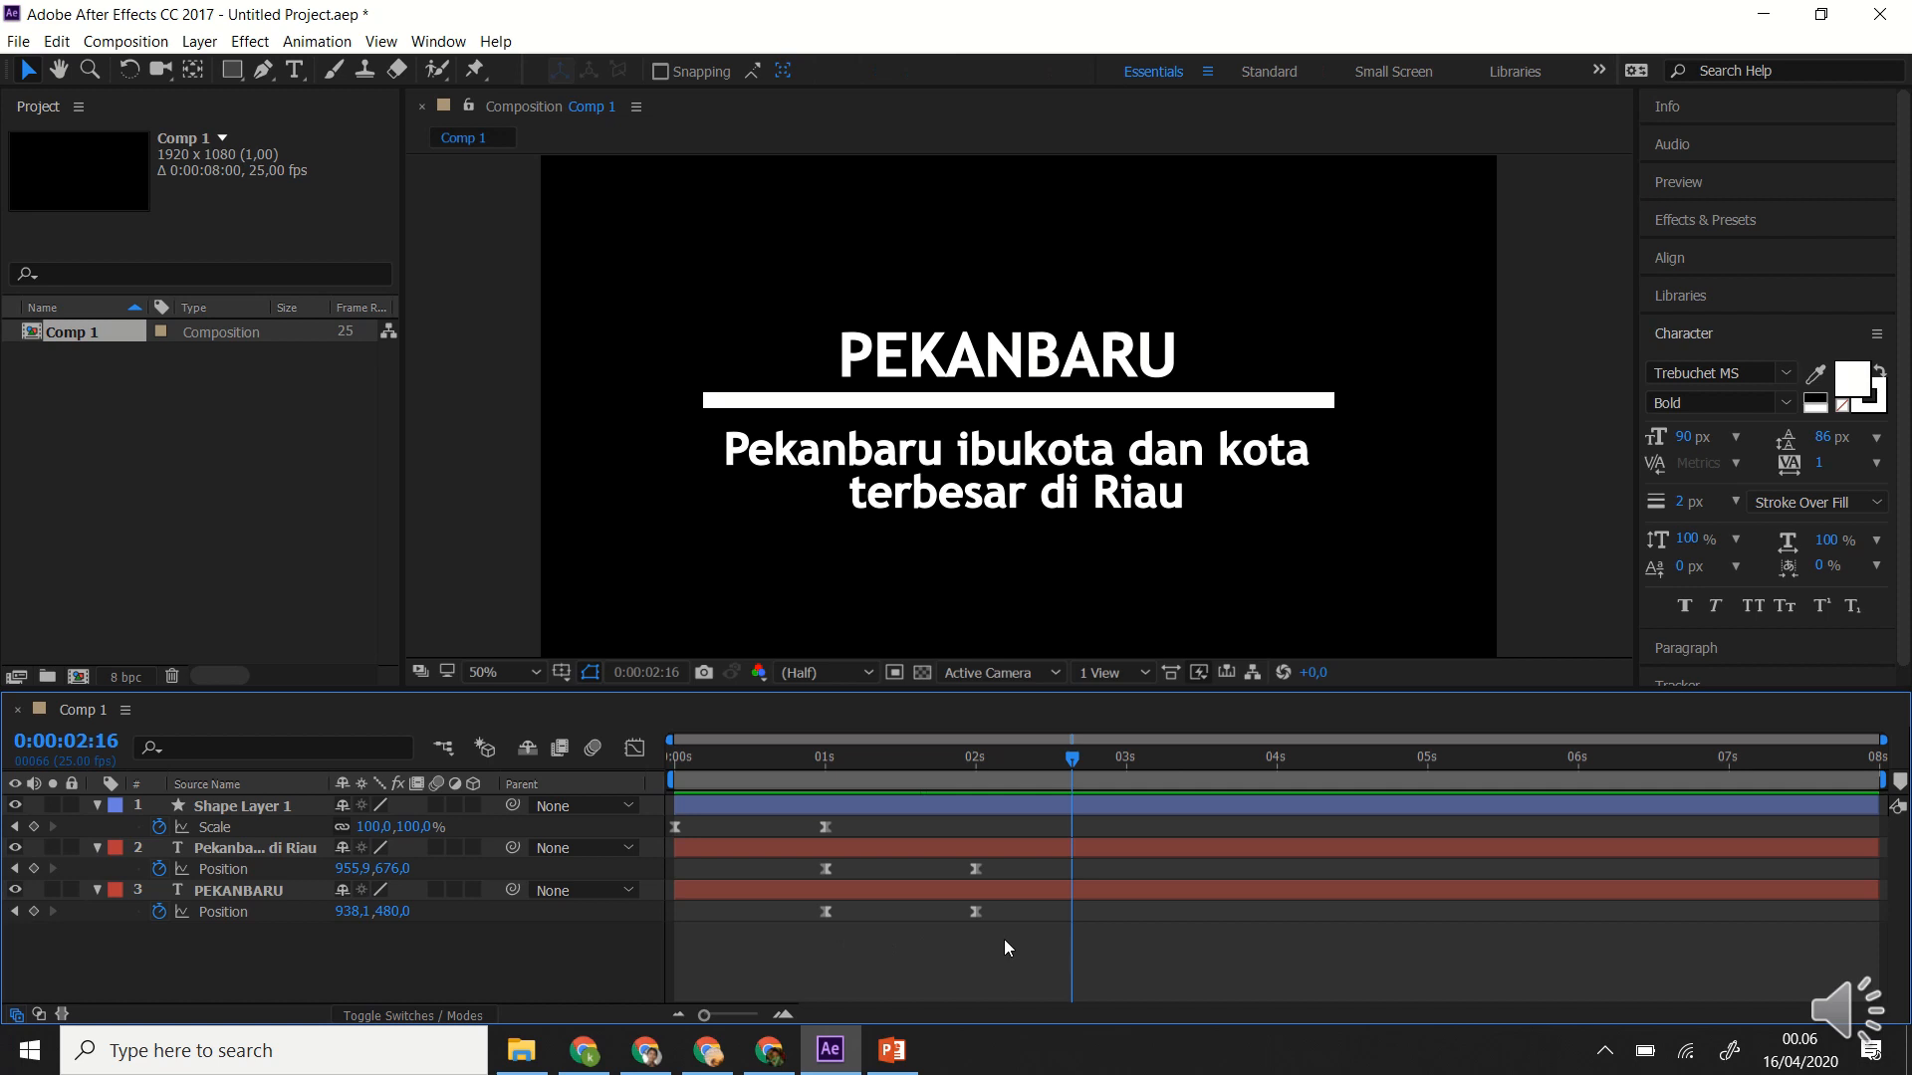
drag(1003, 940, 665, 798)
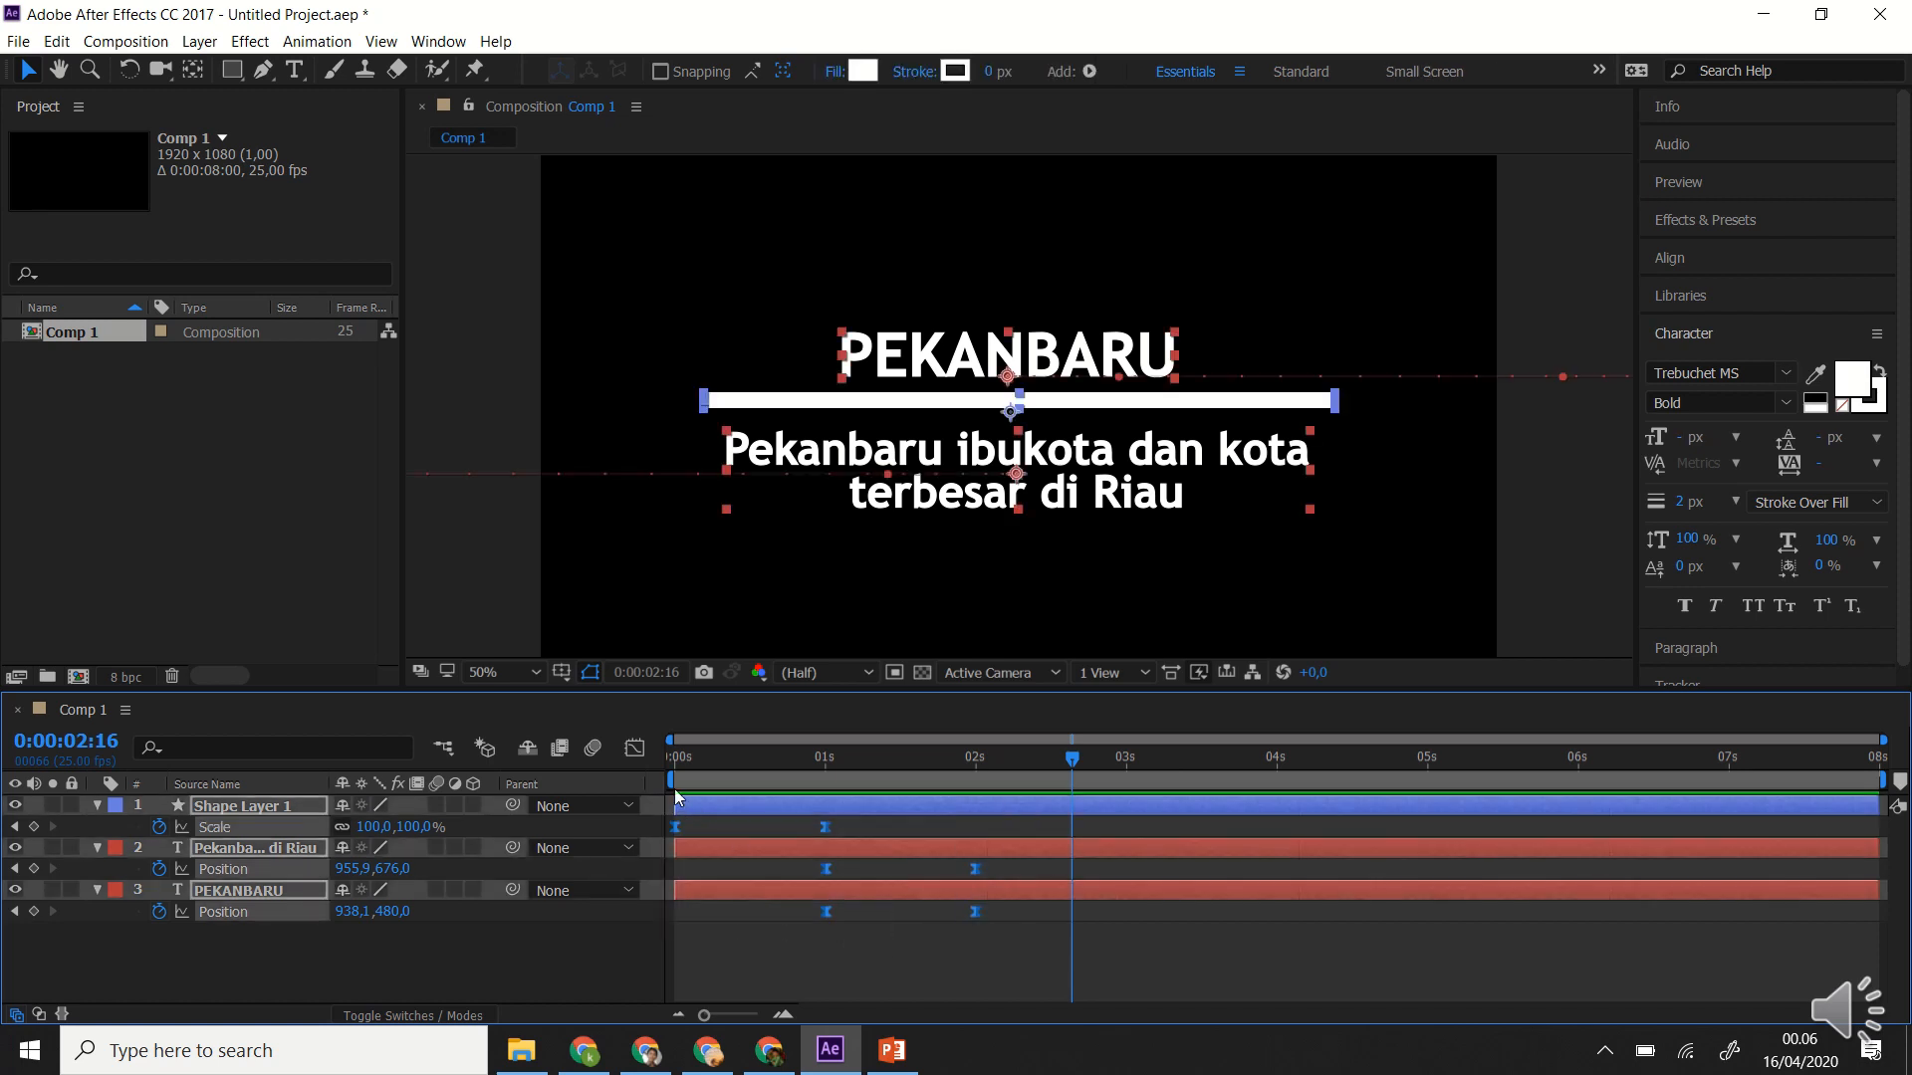
click(636, 748)
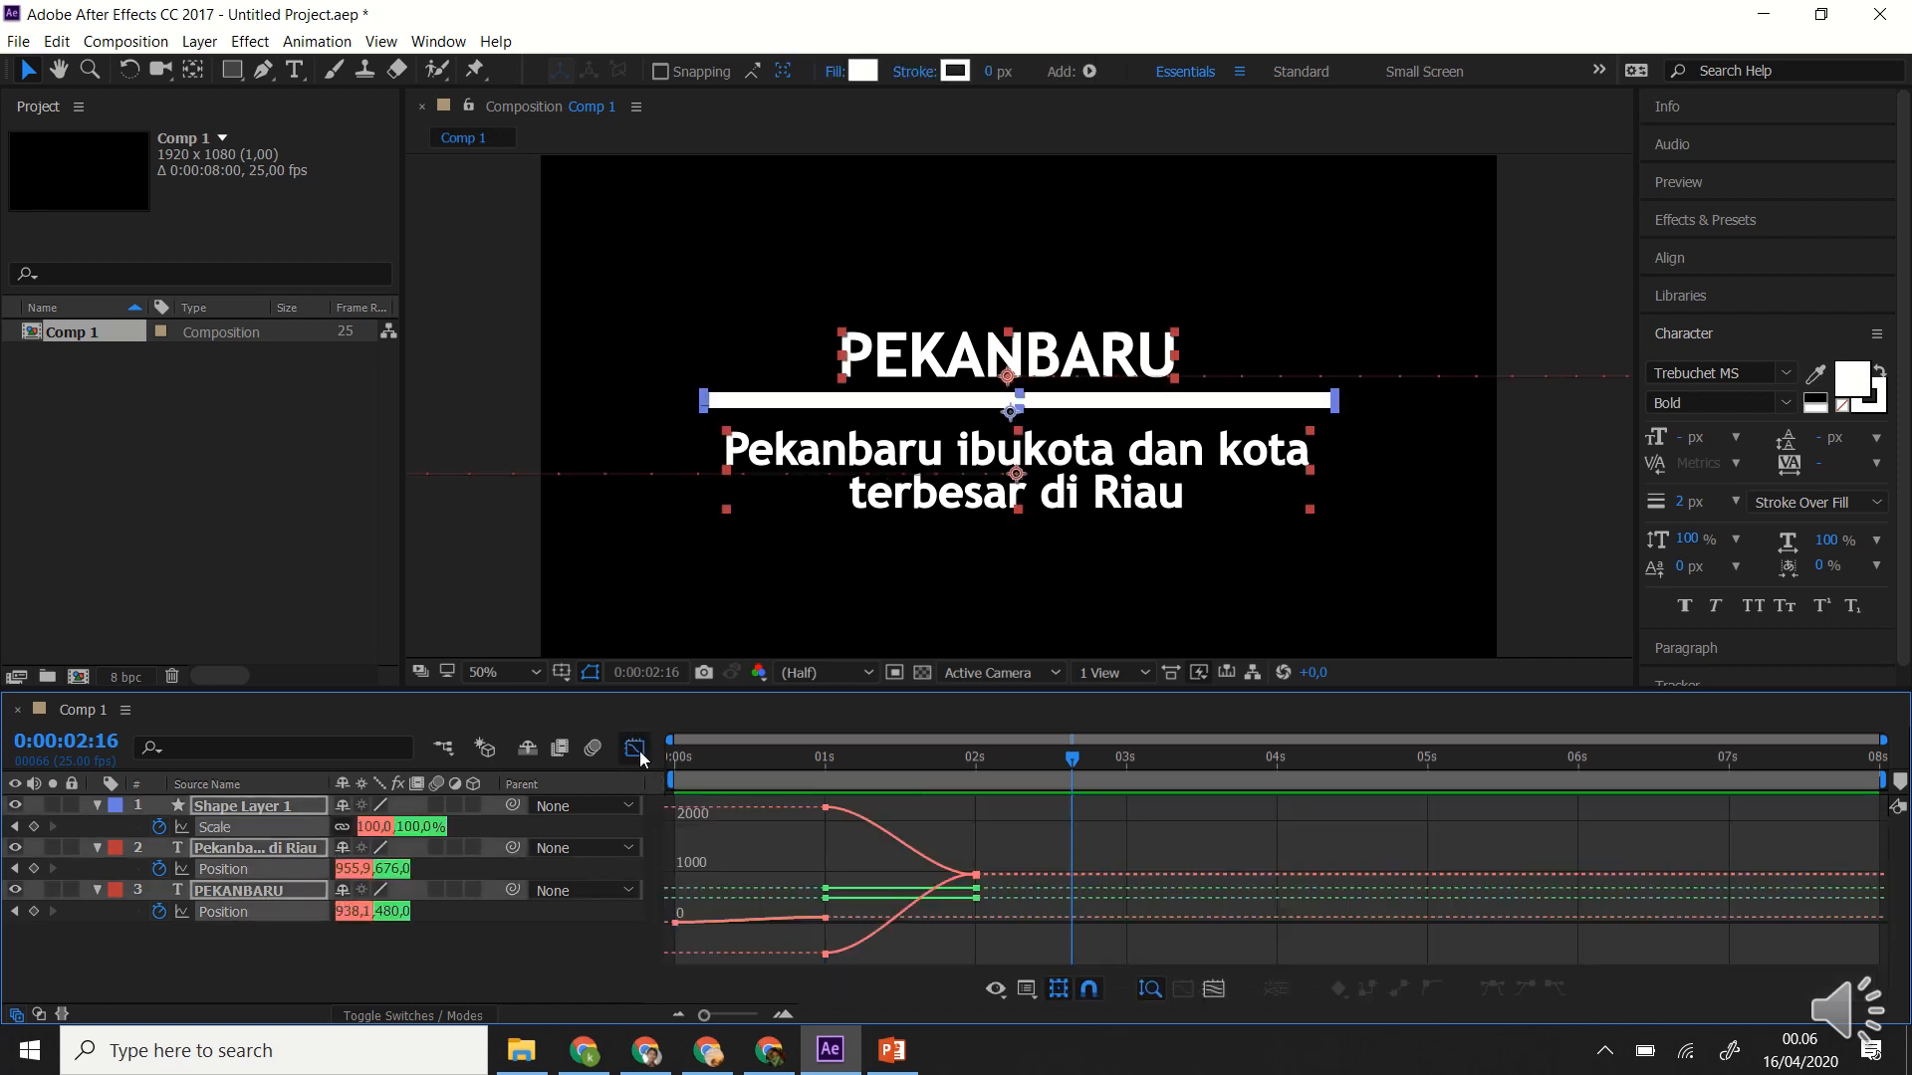
click(639, 749)
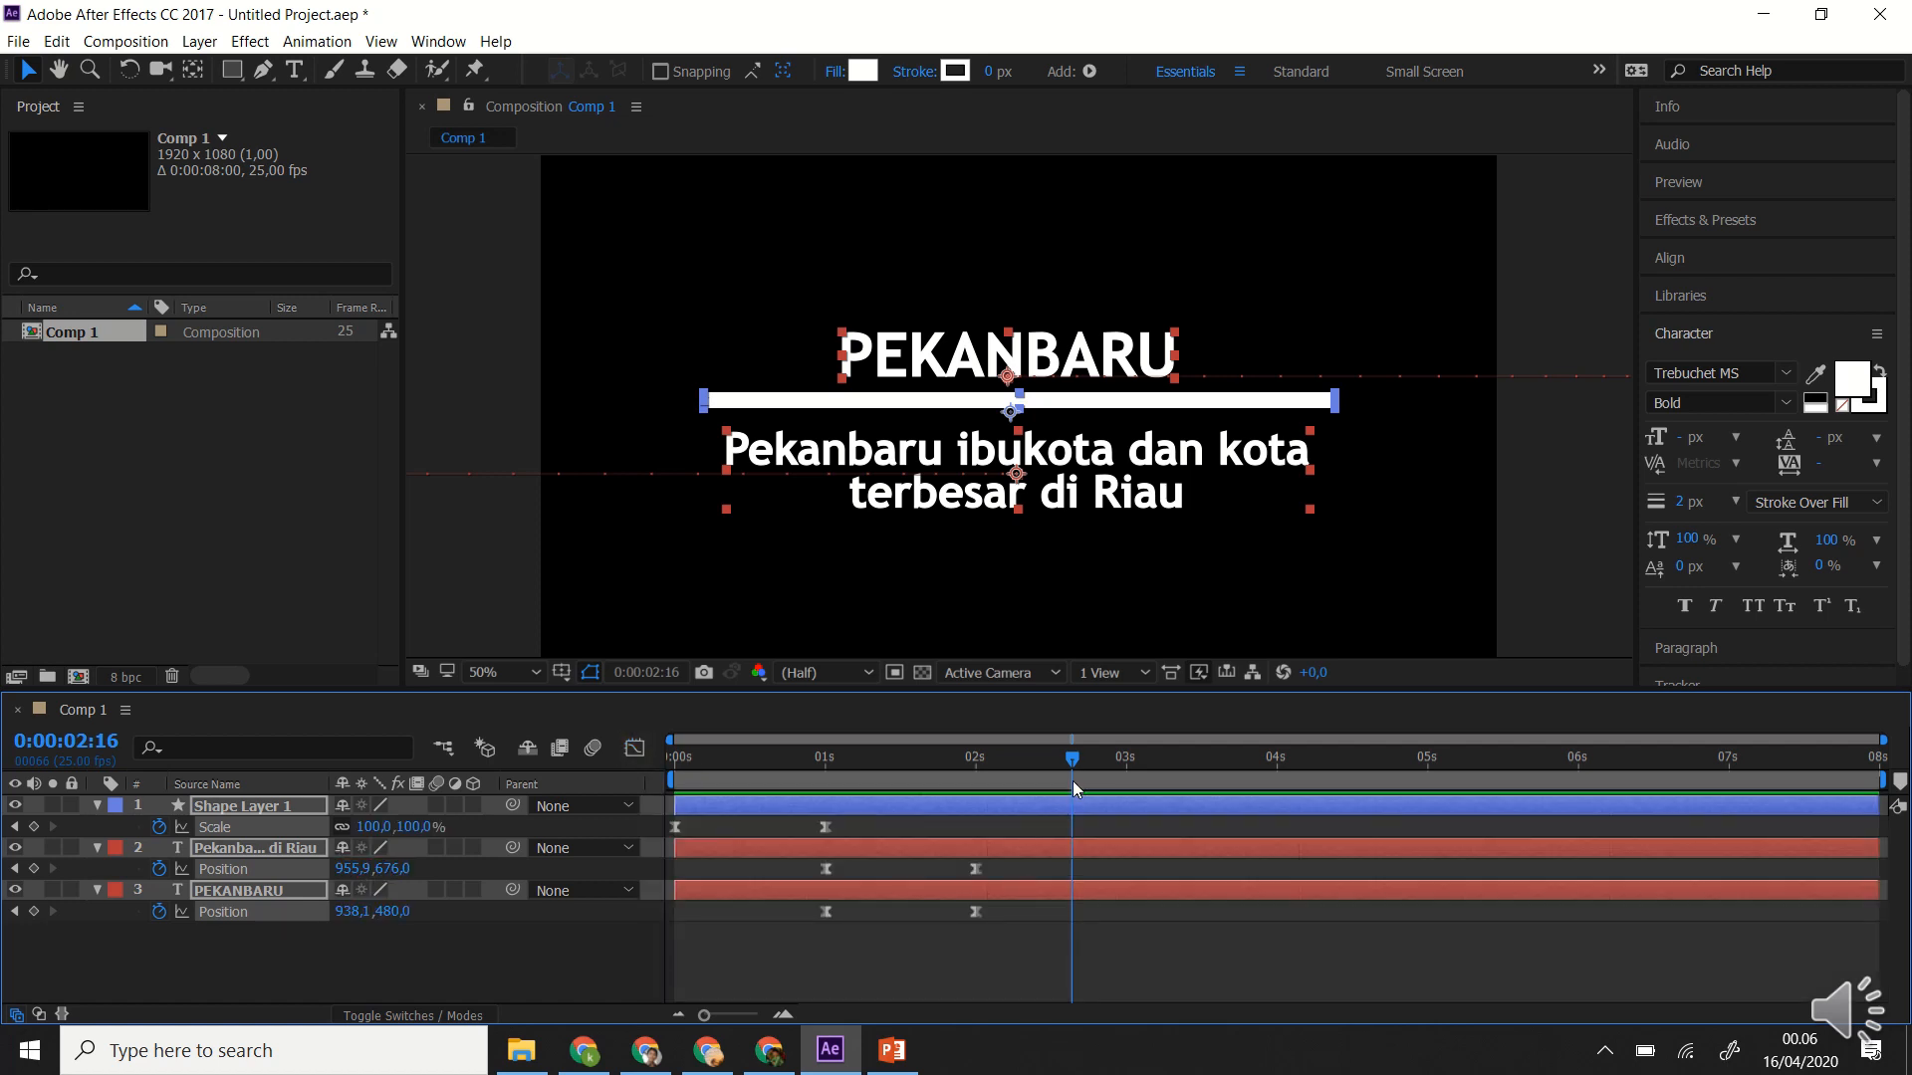
Replay the eased title animation from 0 seconds and return the current time to the start.
drag(1072, 764, 655, 828)
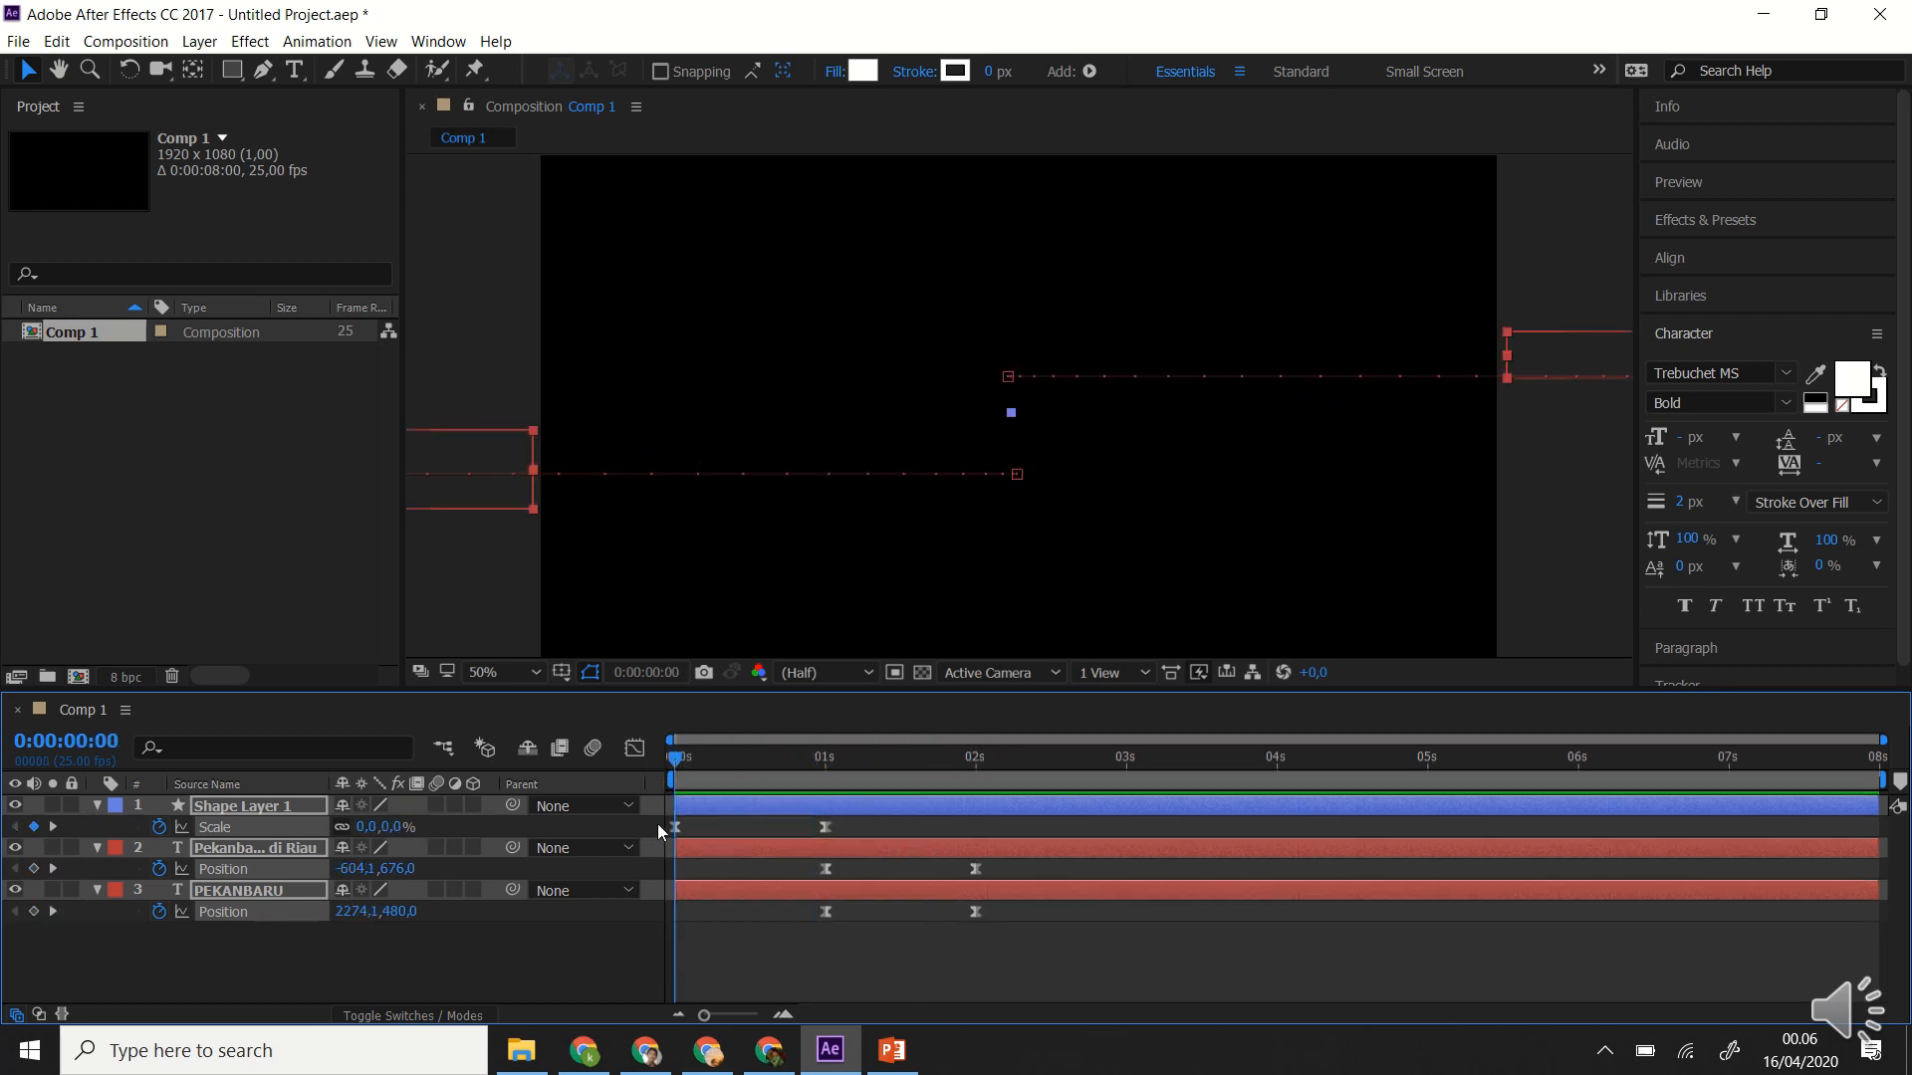
key(space)
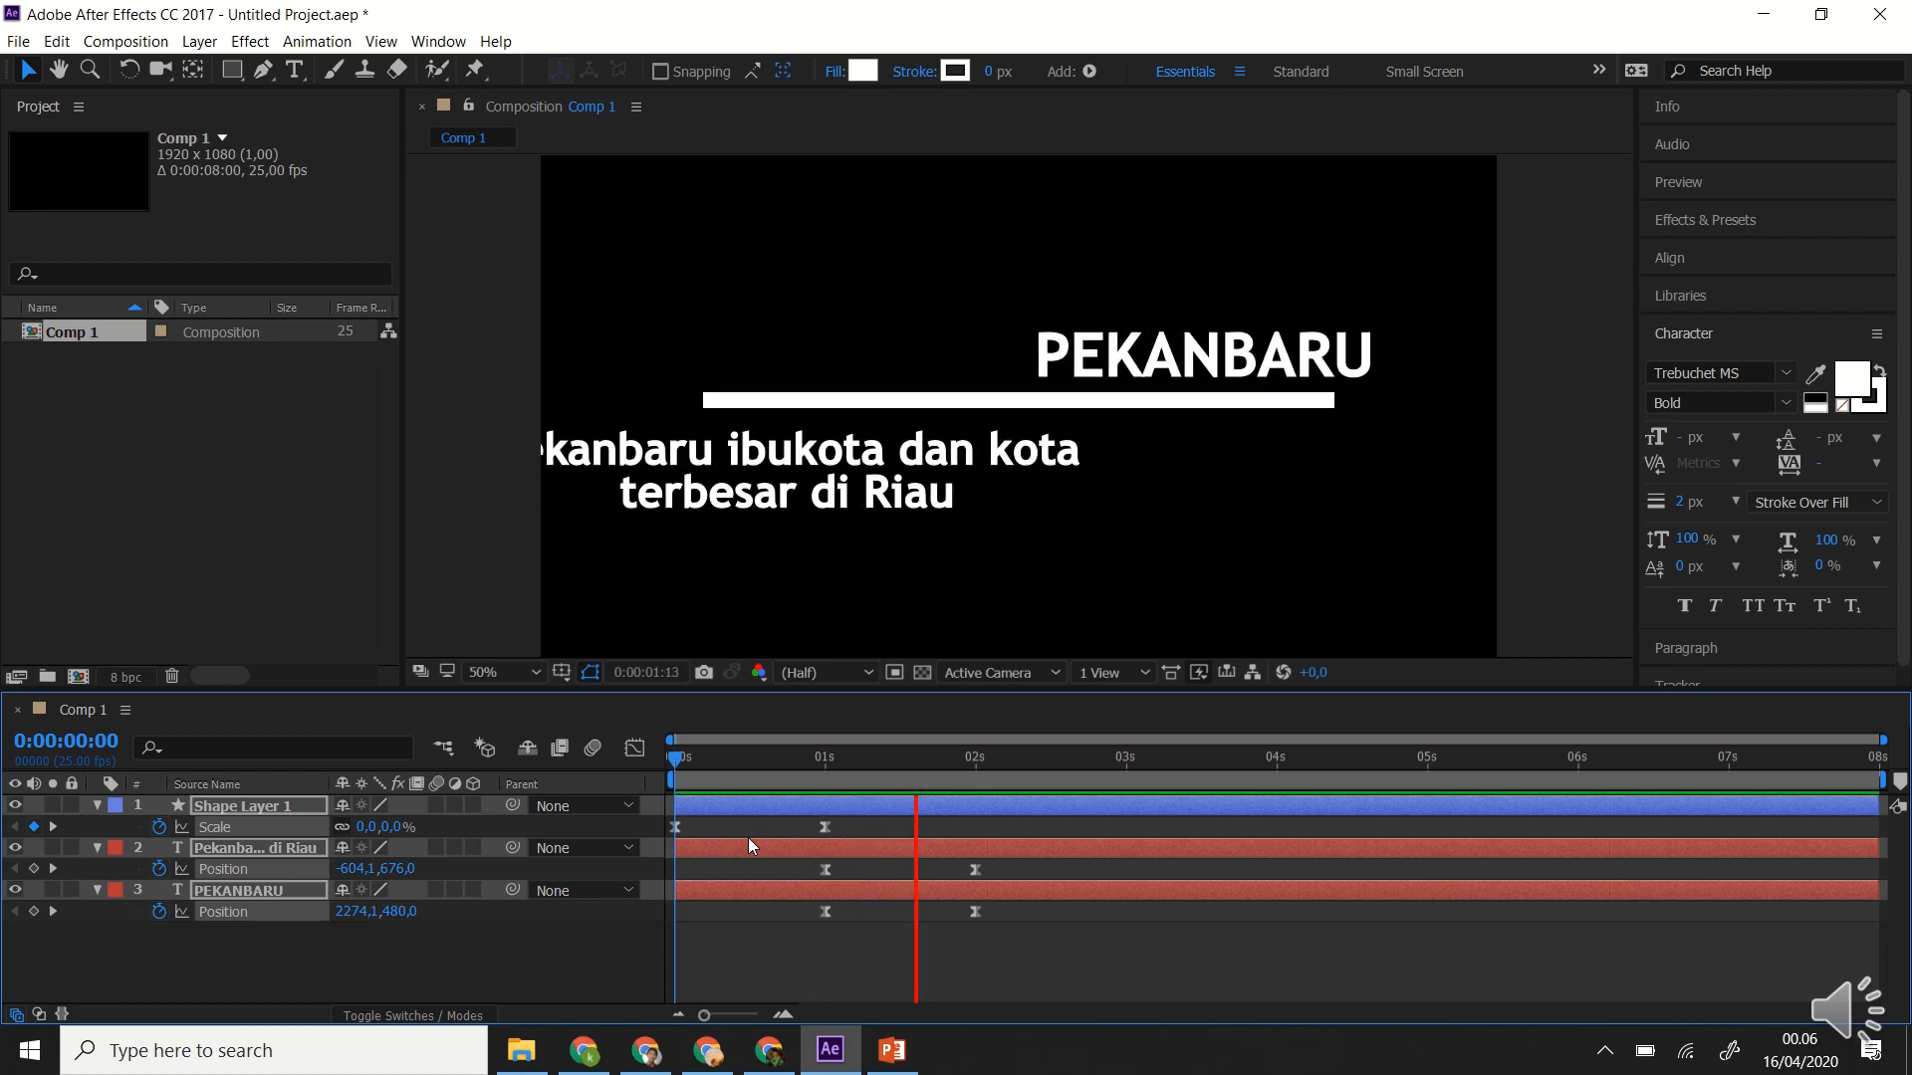
key(space)
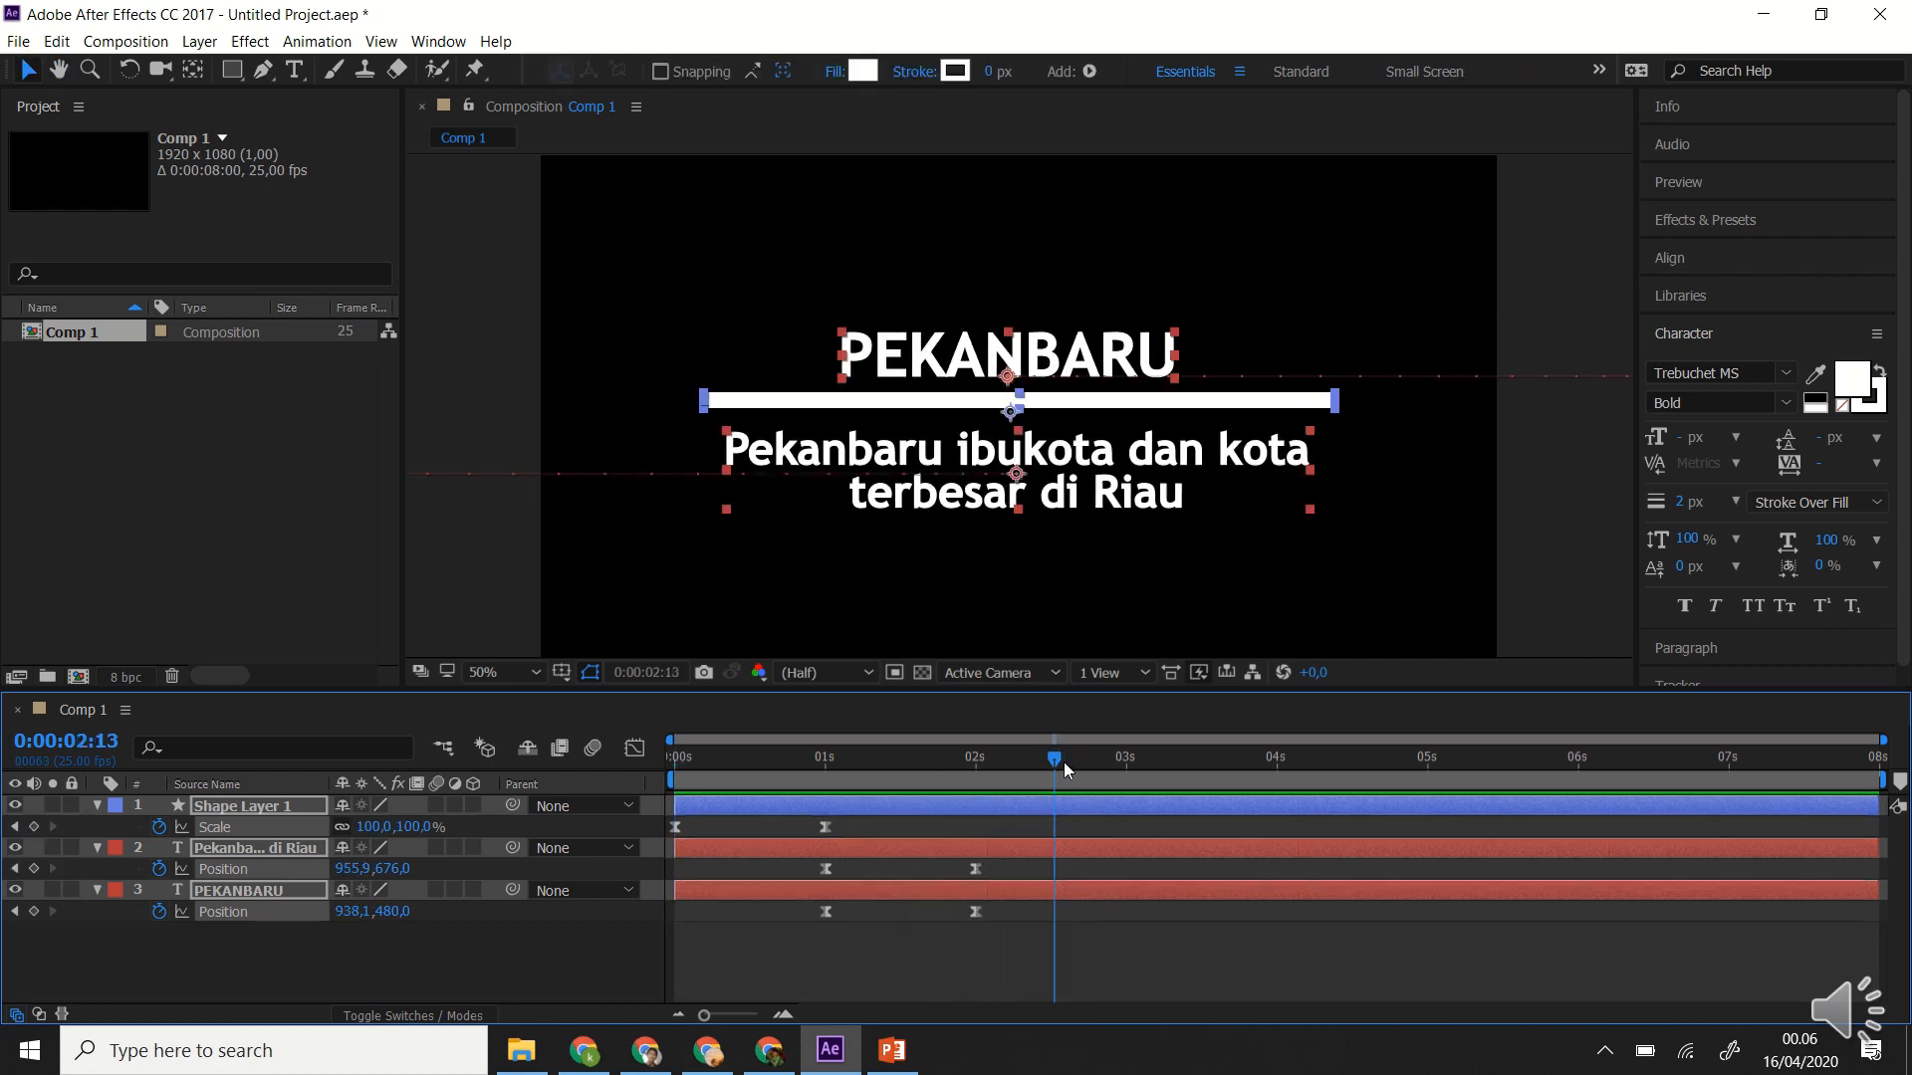
drag(1024, 765, 671, 776)
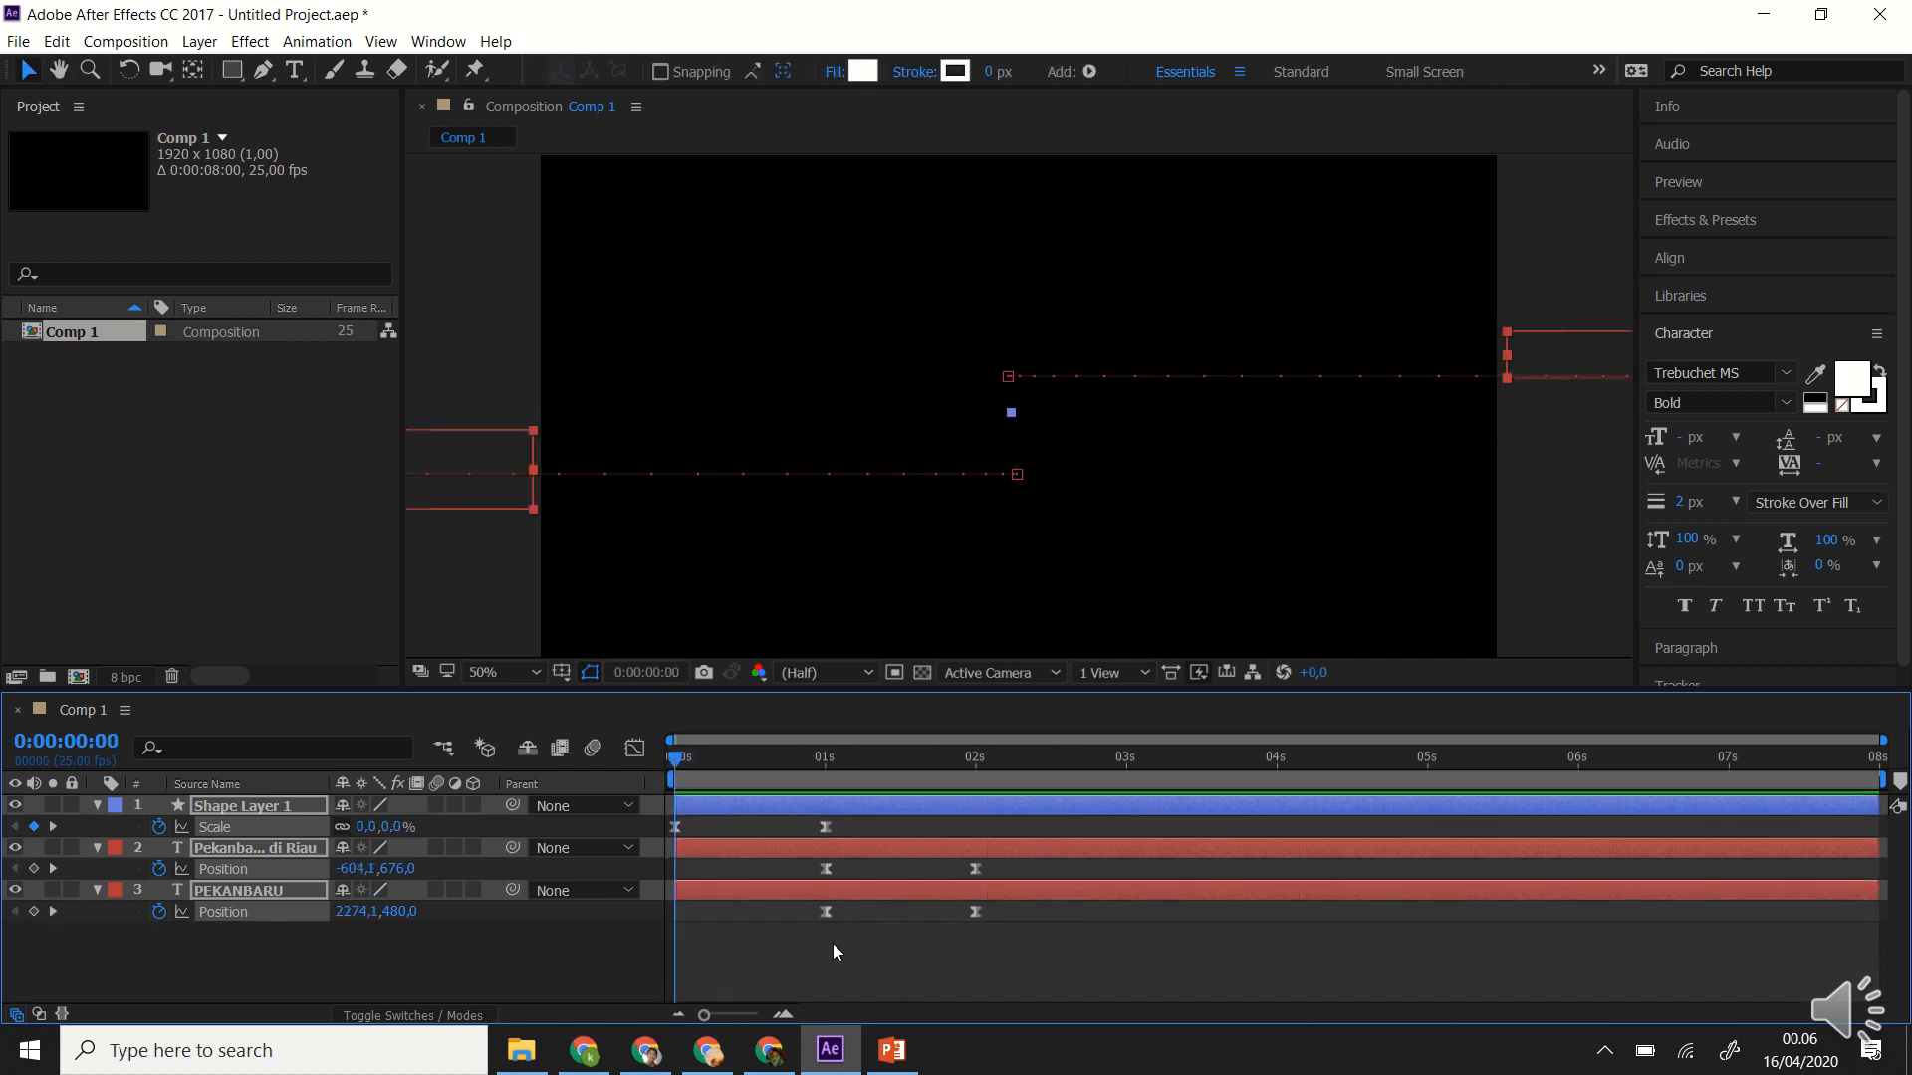
Undo the Easy Ease on all keyframes and the description text's second Position keyframe.
key(ctrl+z)
key(ctrl+z)
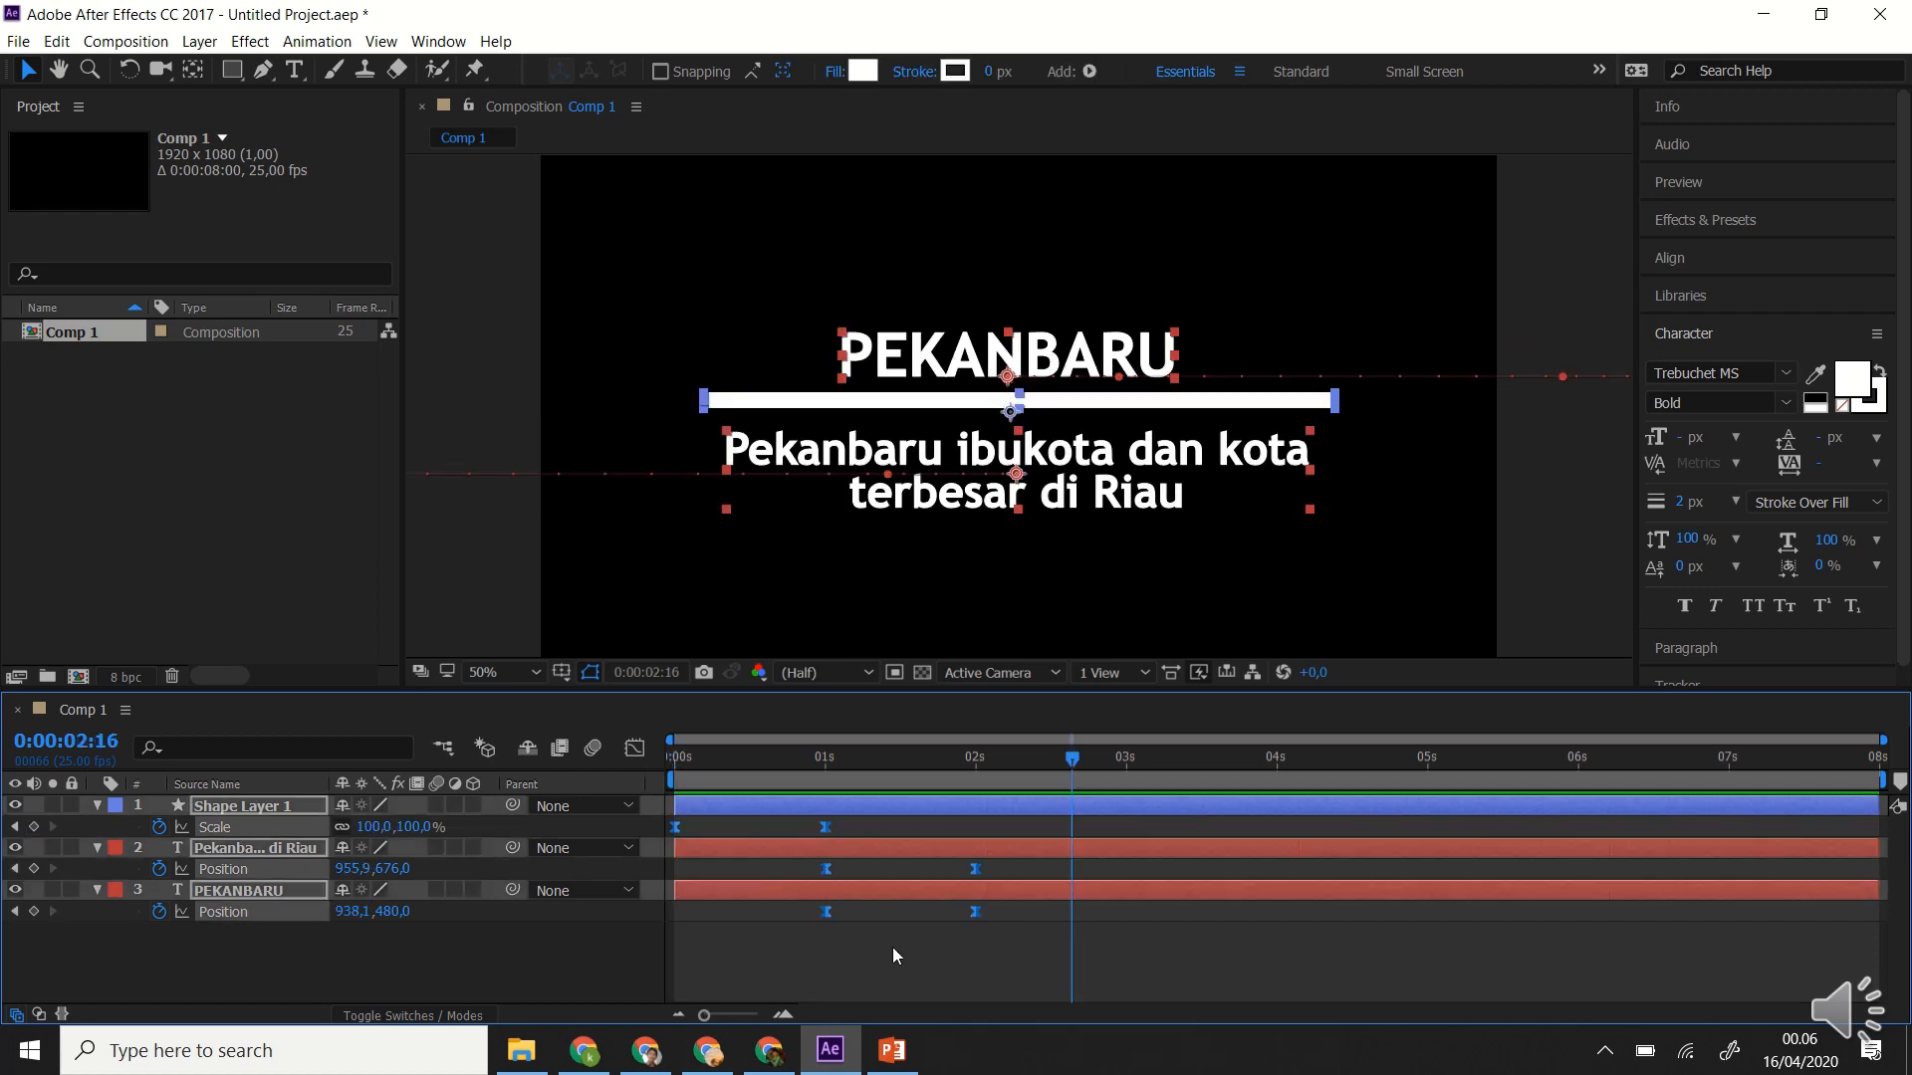
key(ctrl+z)
key(ctrl+z)
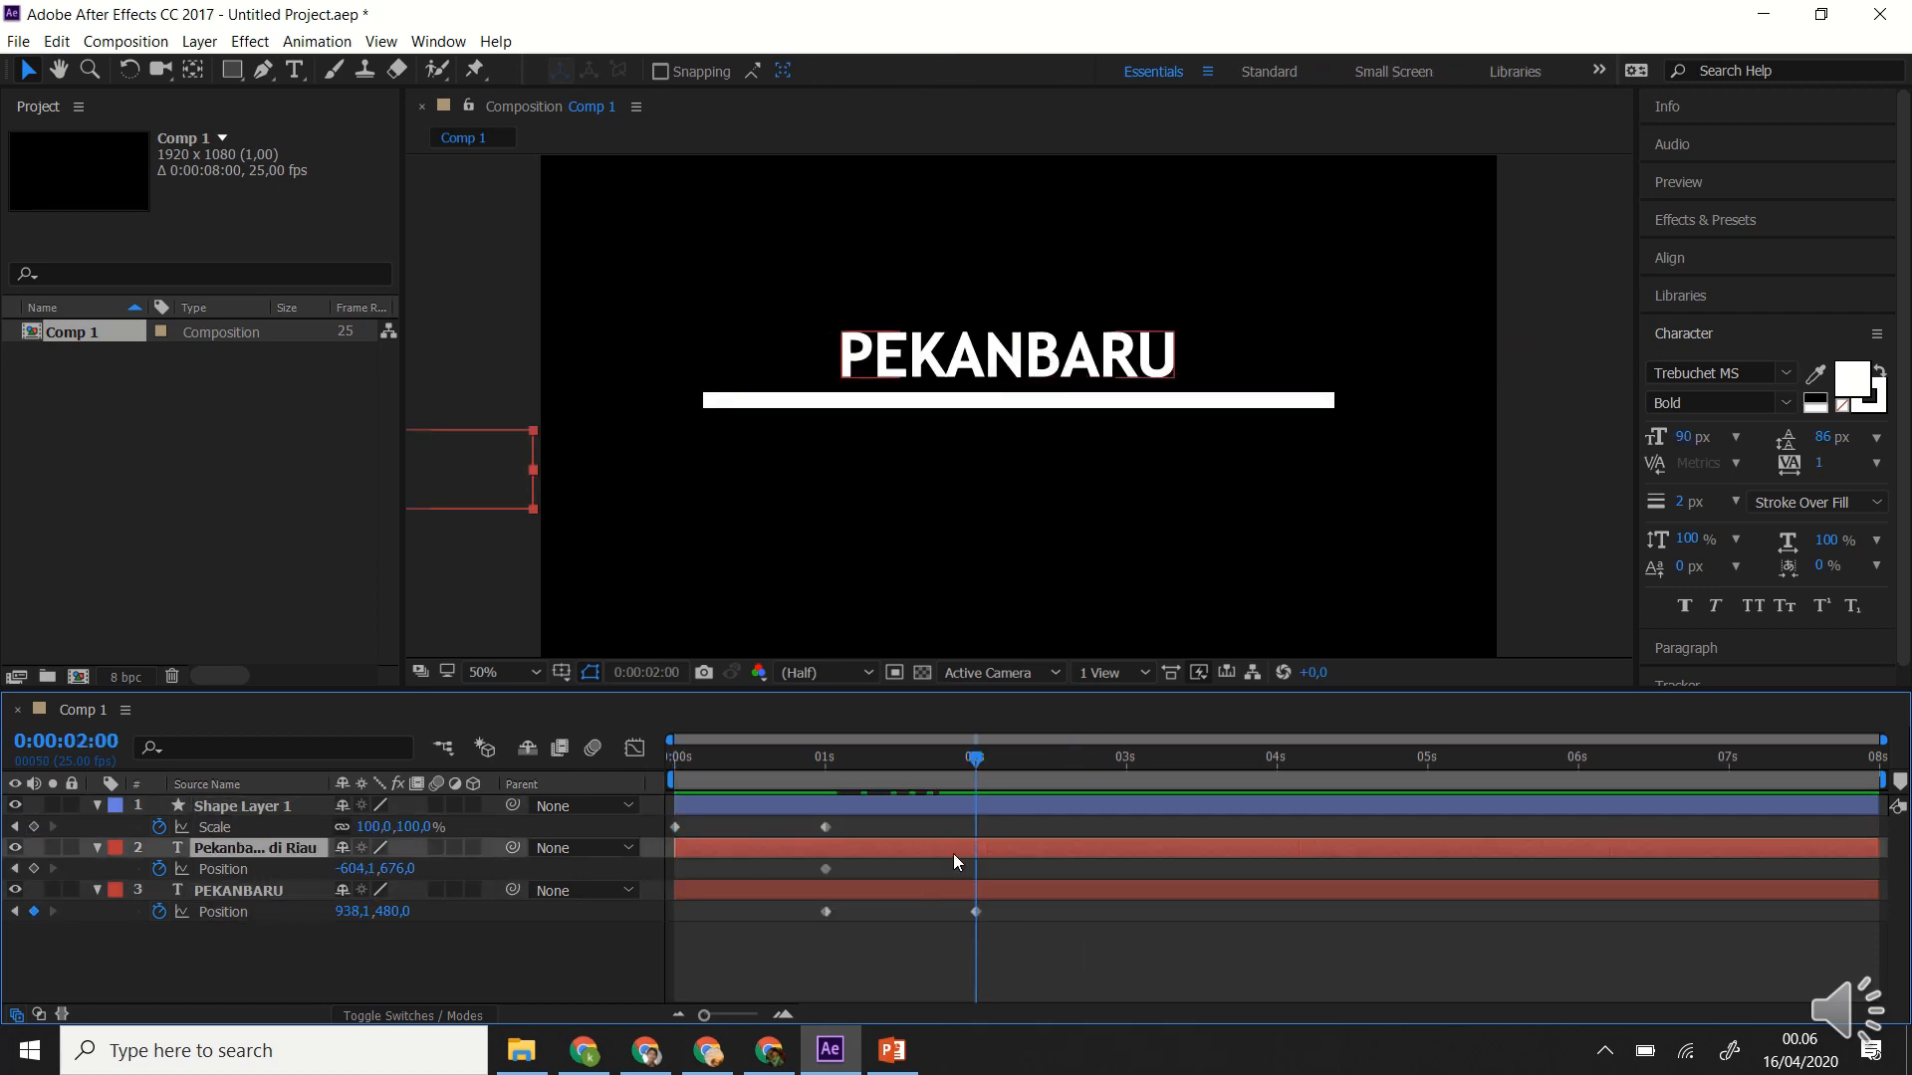
Preview the composition from the start to check the white bar and PEKANBARU title motion.
drag(978, 762, 673, 793)
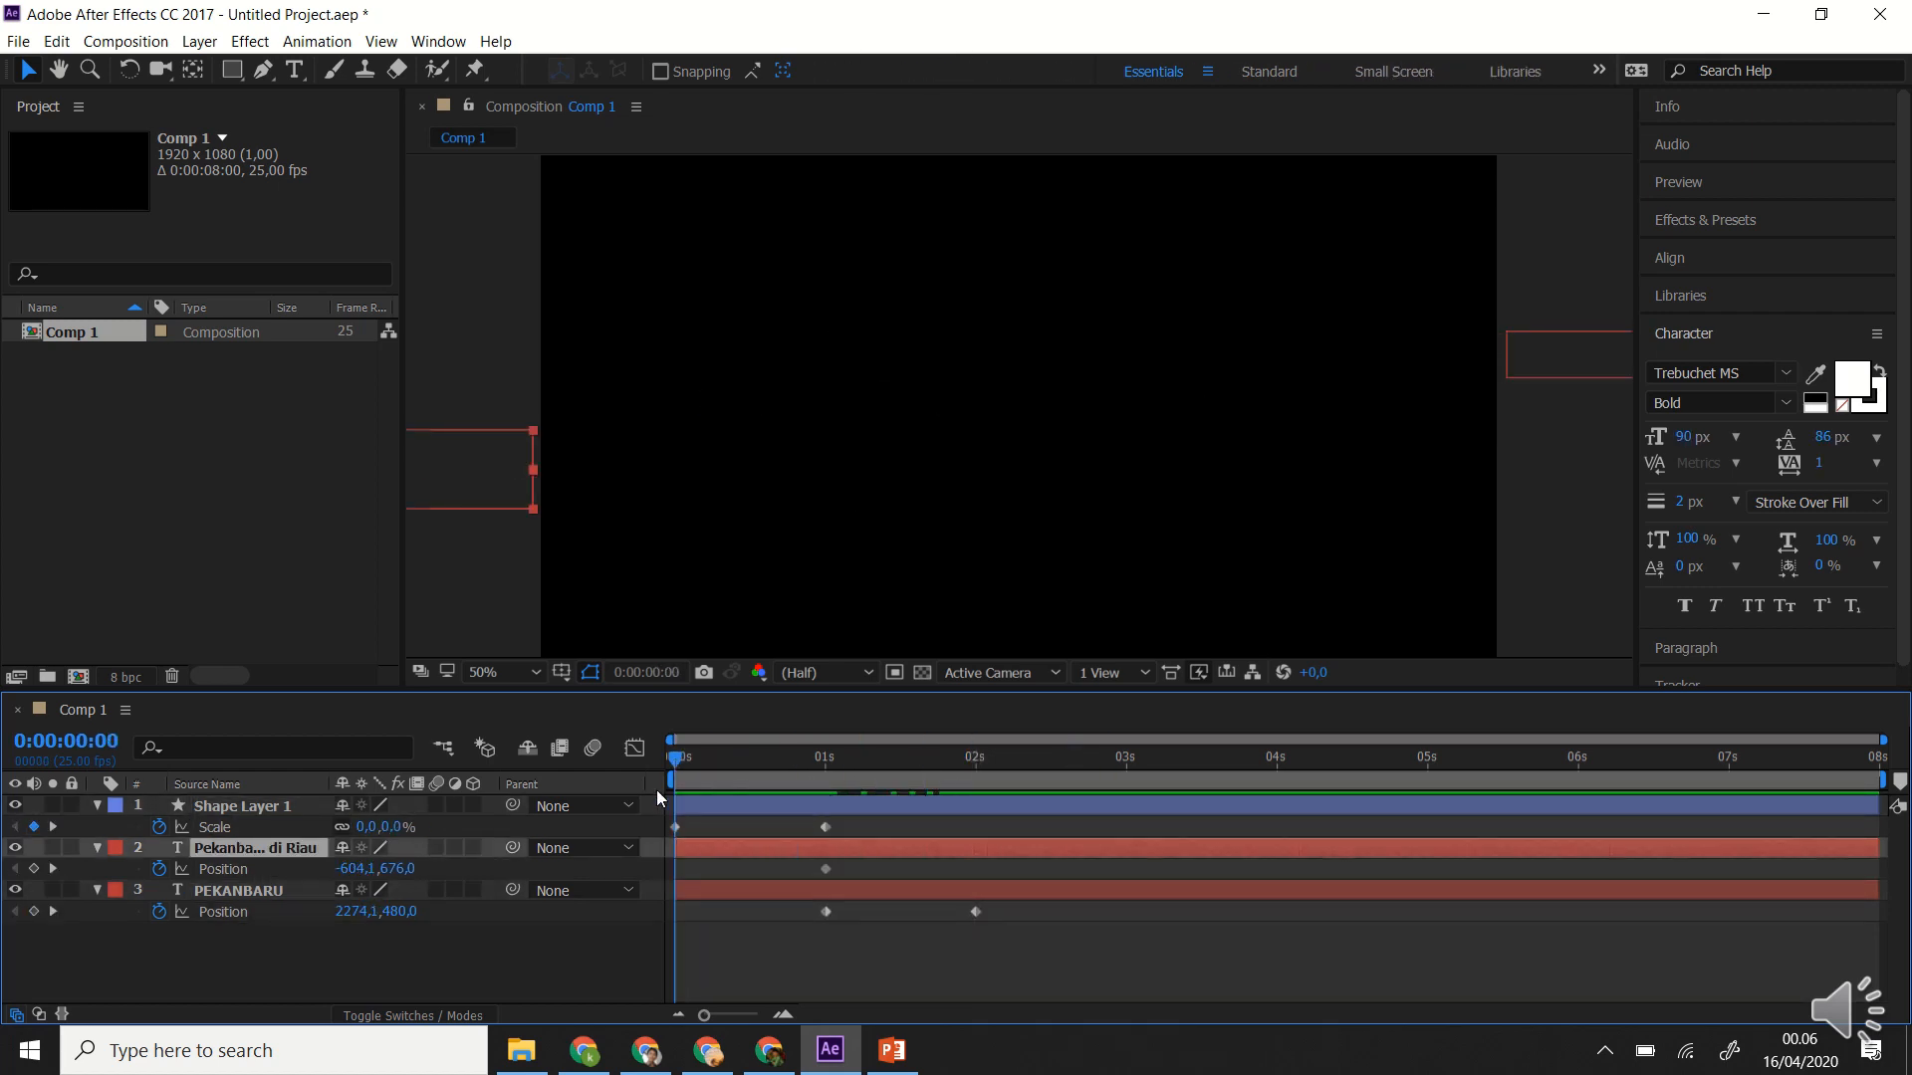
key(space)
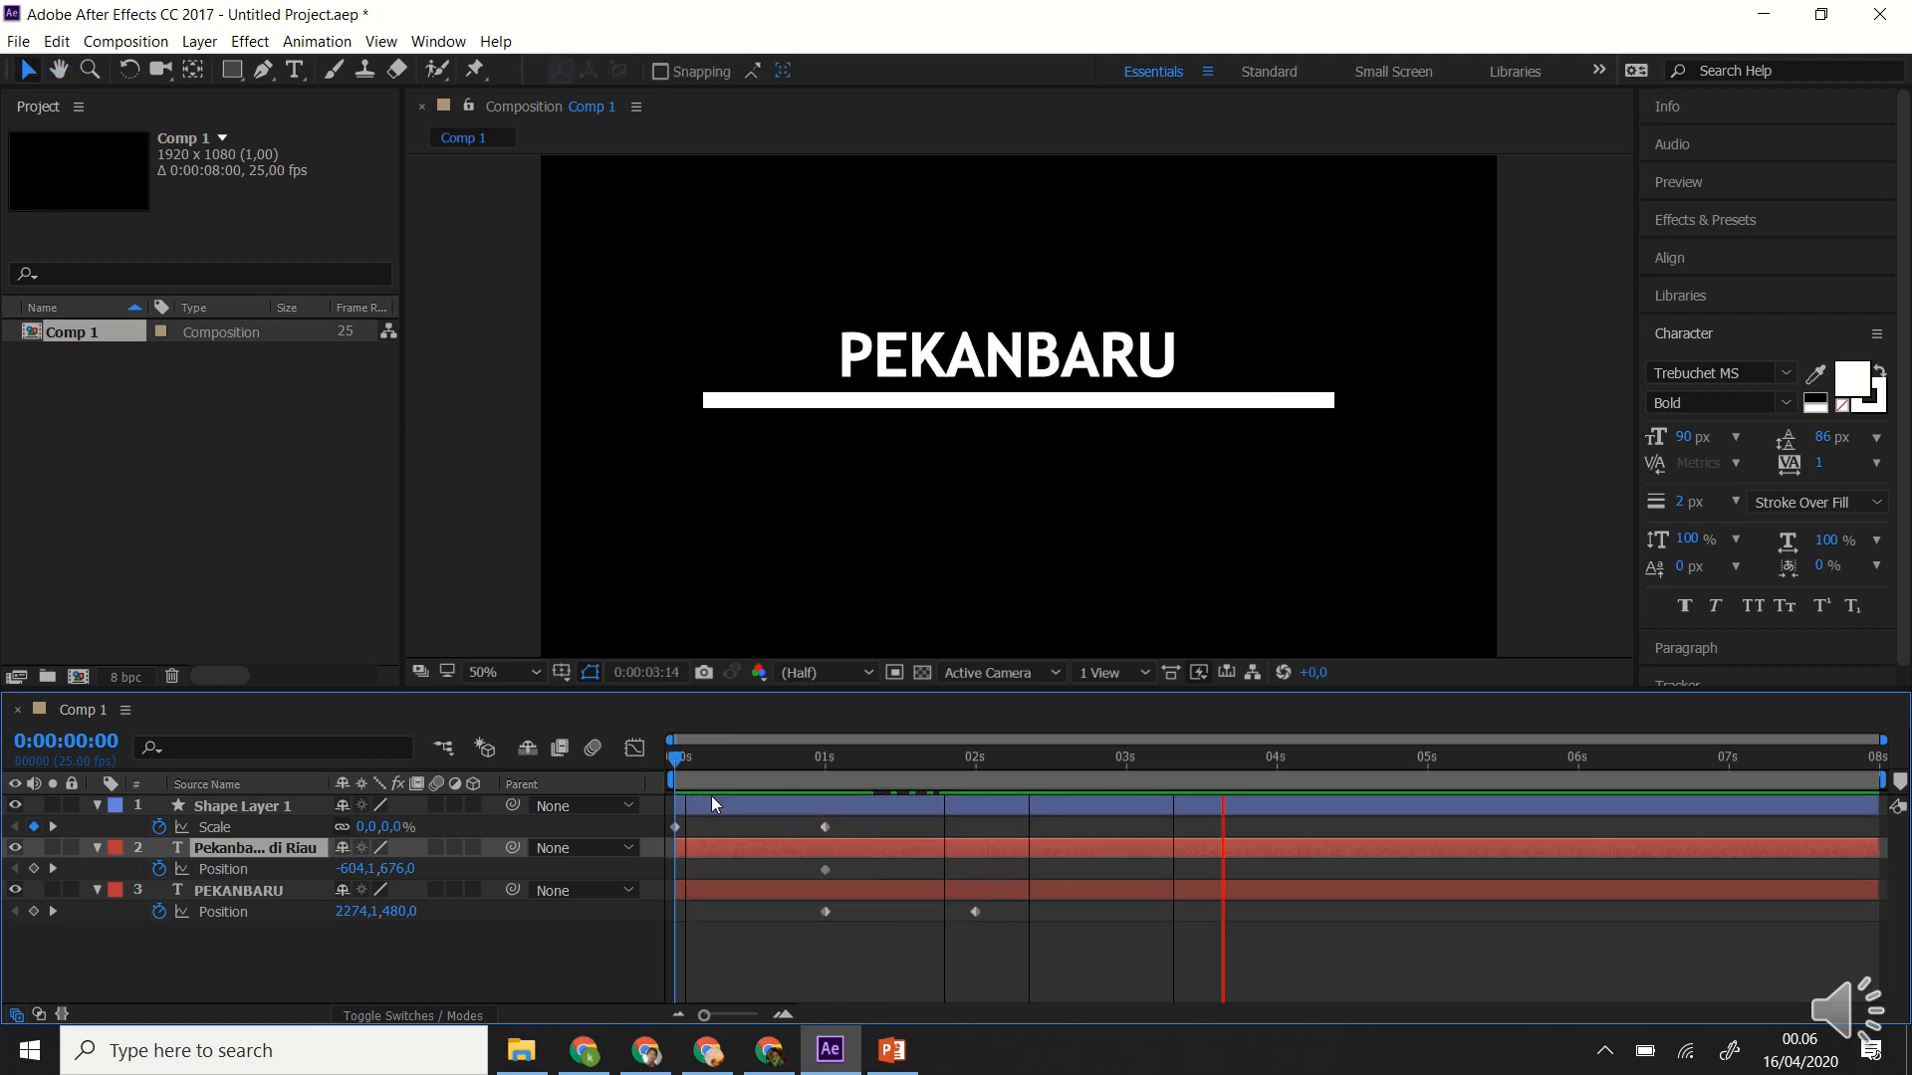
key(space)
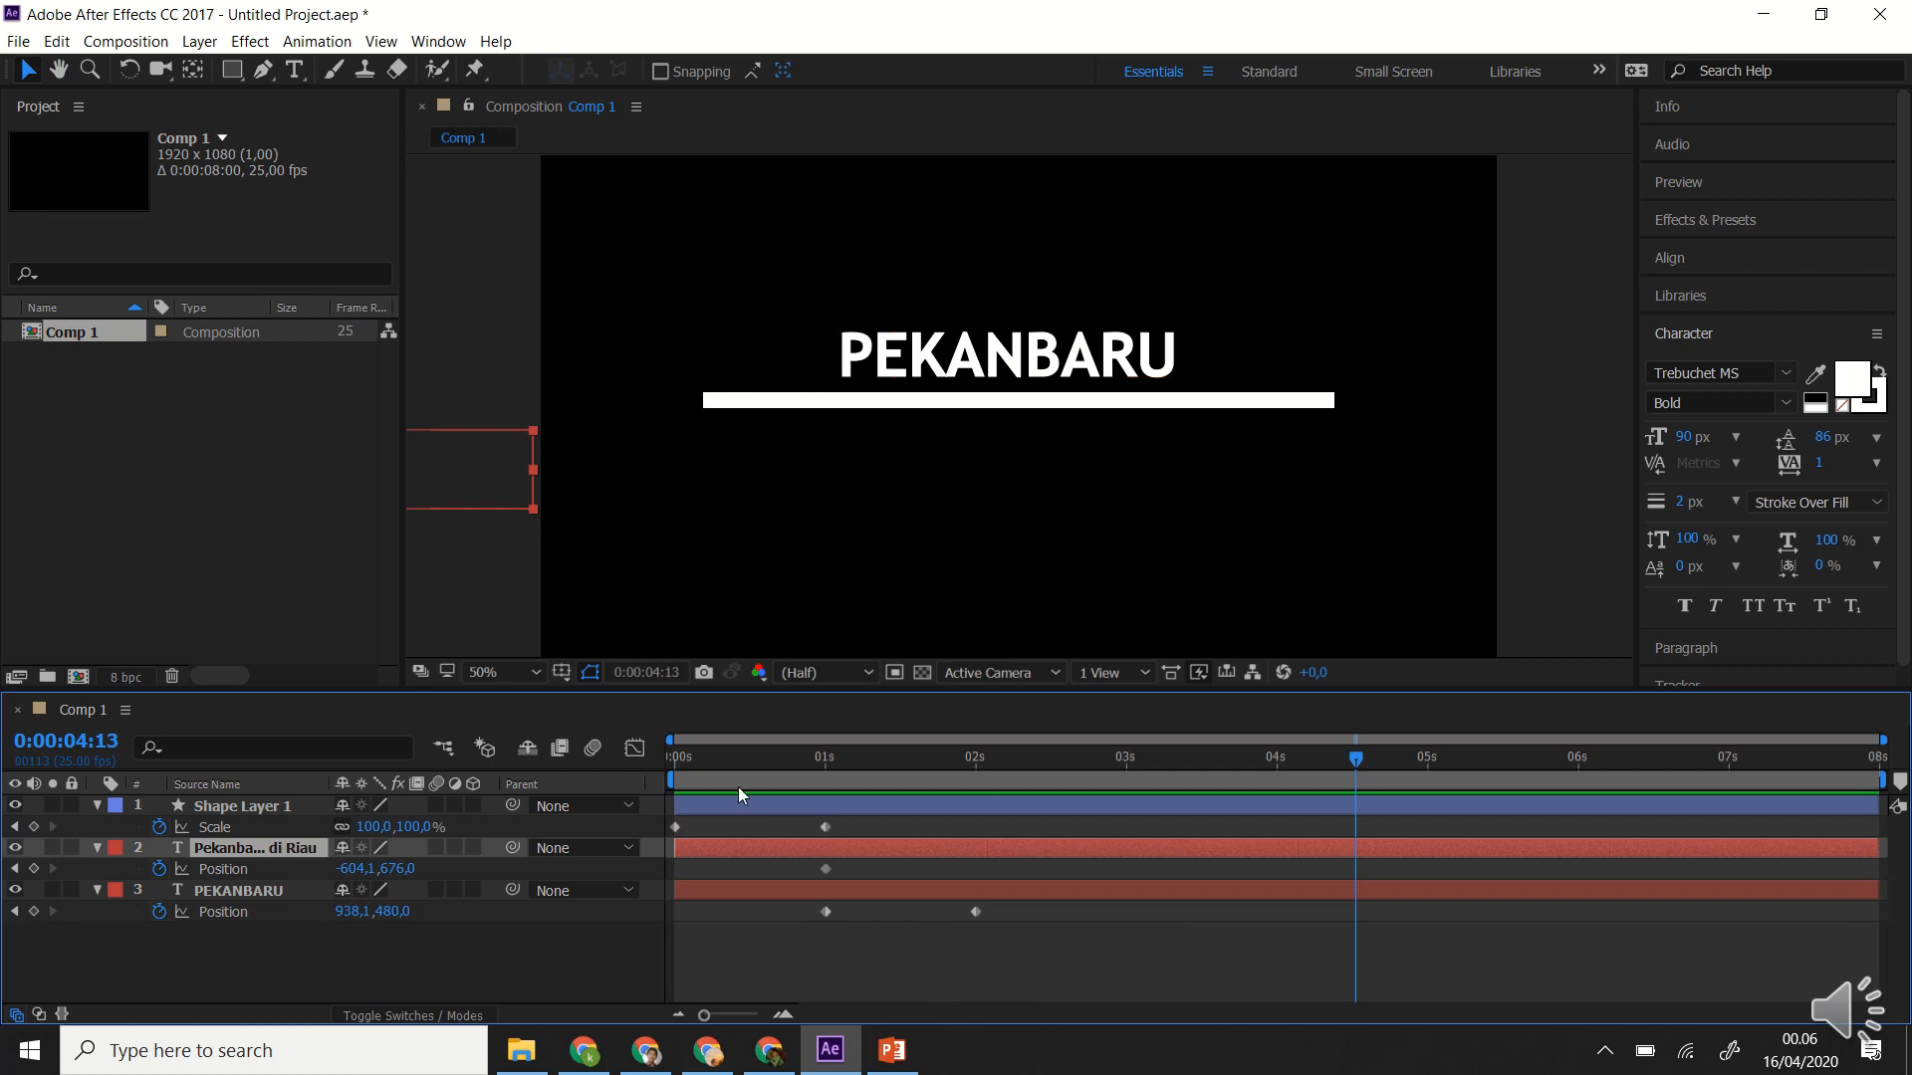
Go to 1 second and turn off Position keyframing for the description text.
click(824, 759)
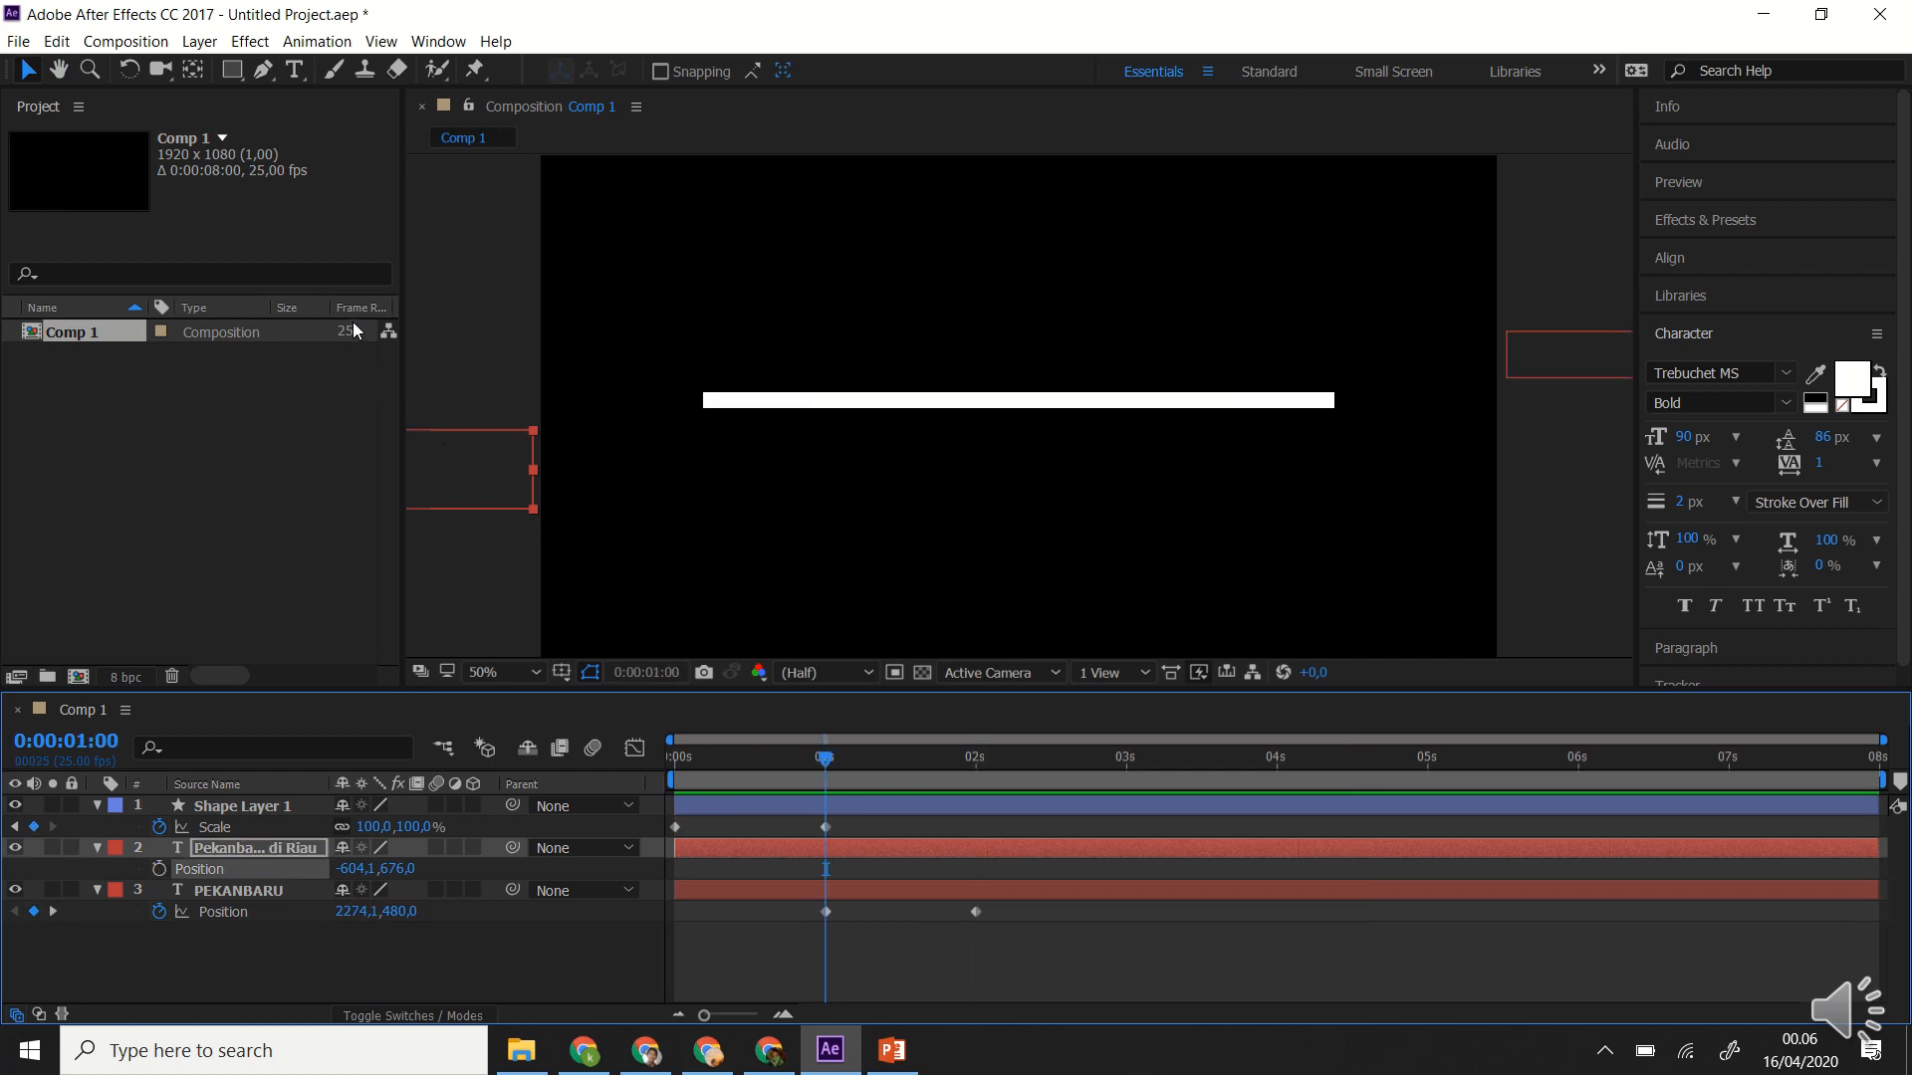
mouse_move(704, 8)
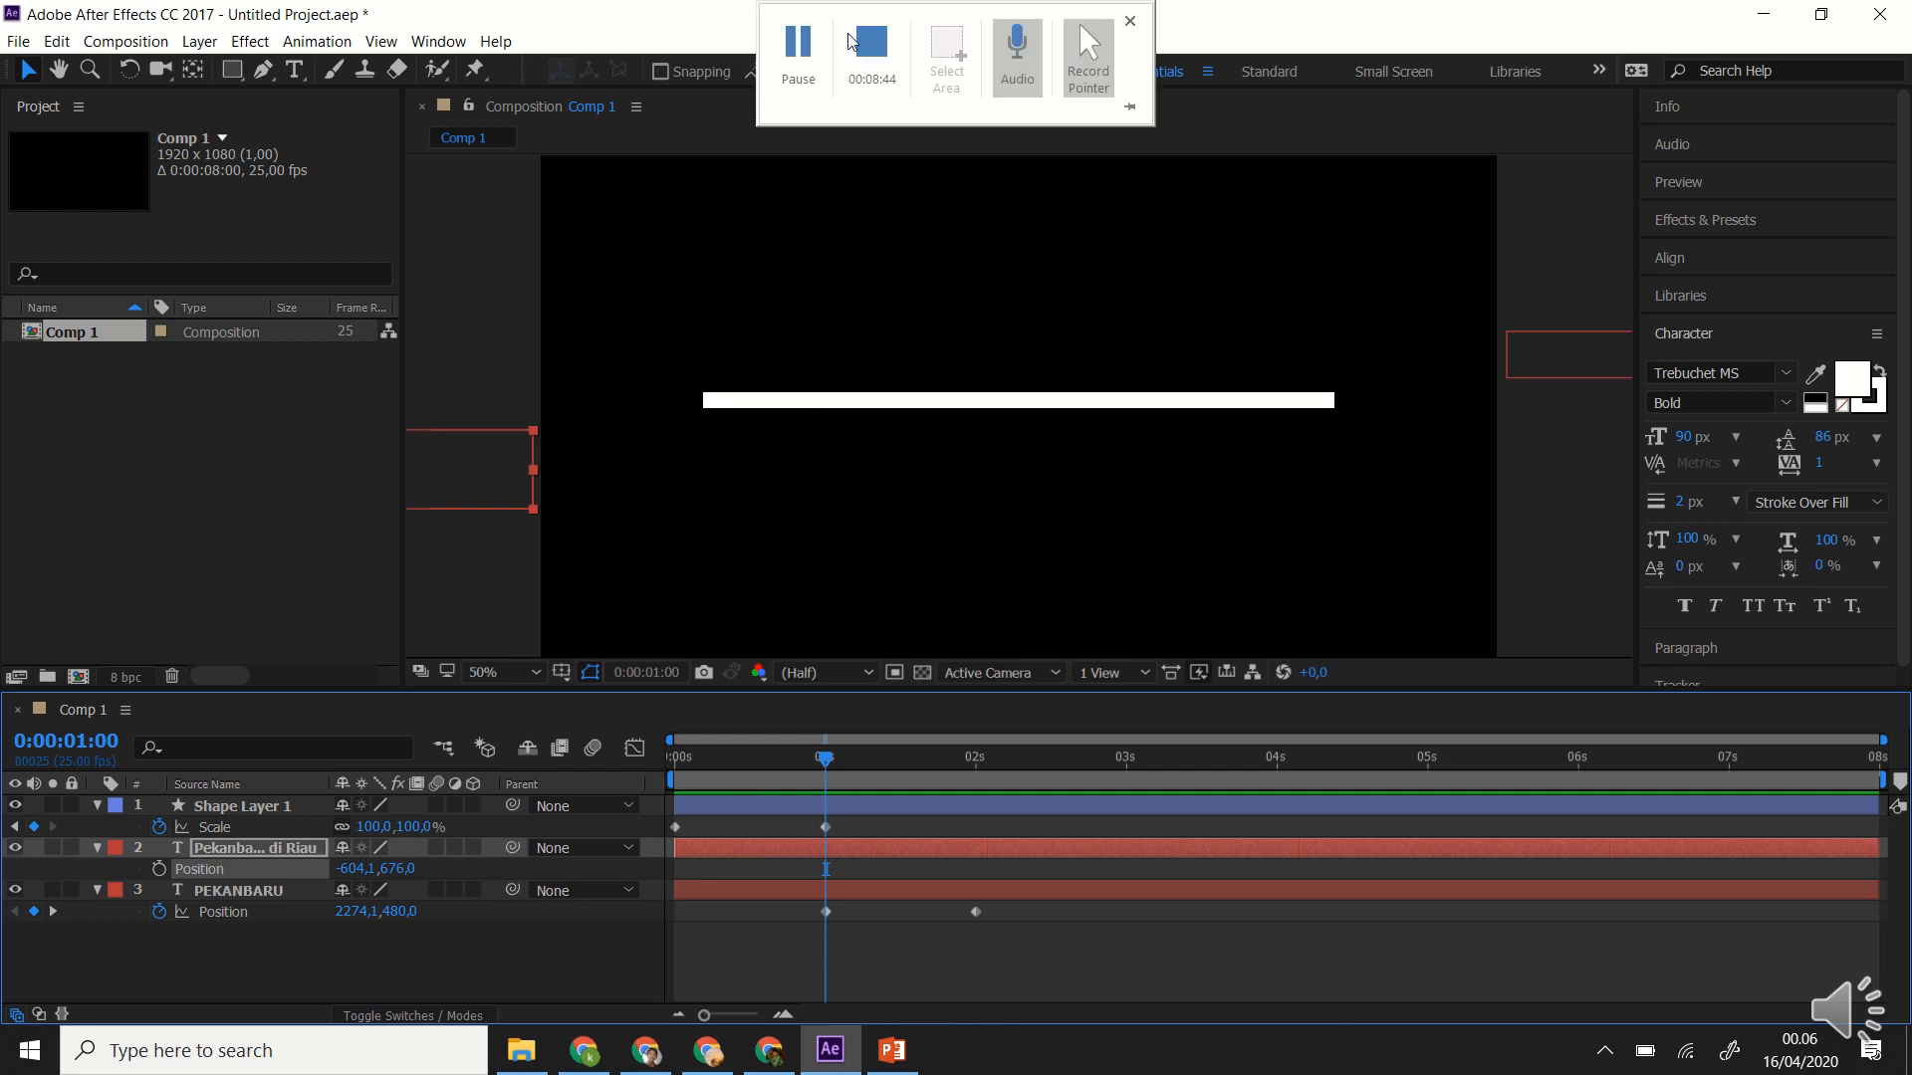
click(793, 67)
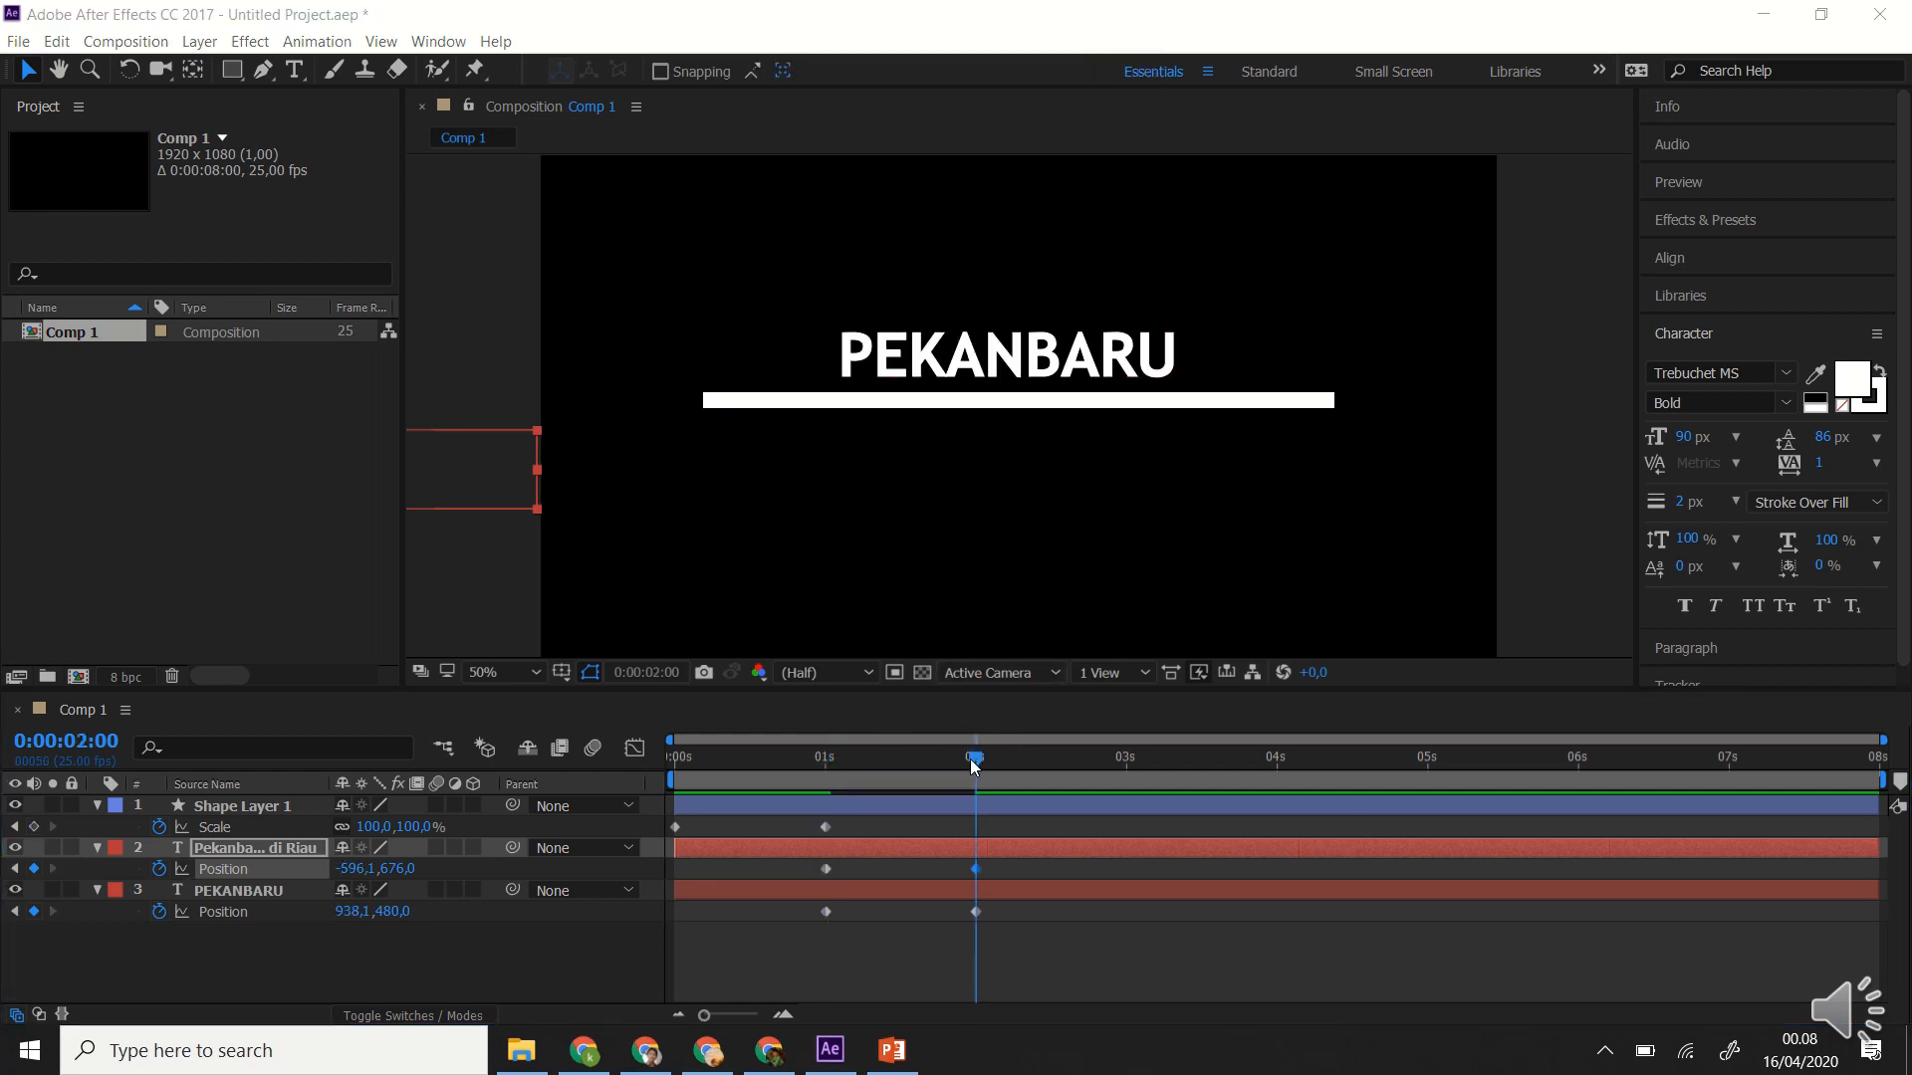
Set a Position keyframe at 2 seconds placing the description text centred below the white bar, at about 956, 676, and scrub back to check.
drag(974, 763, 959, 802)
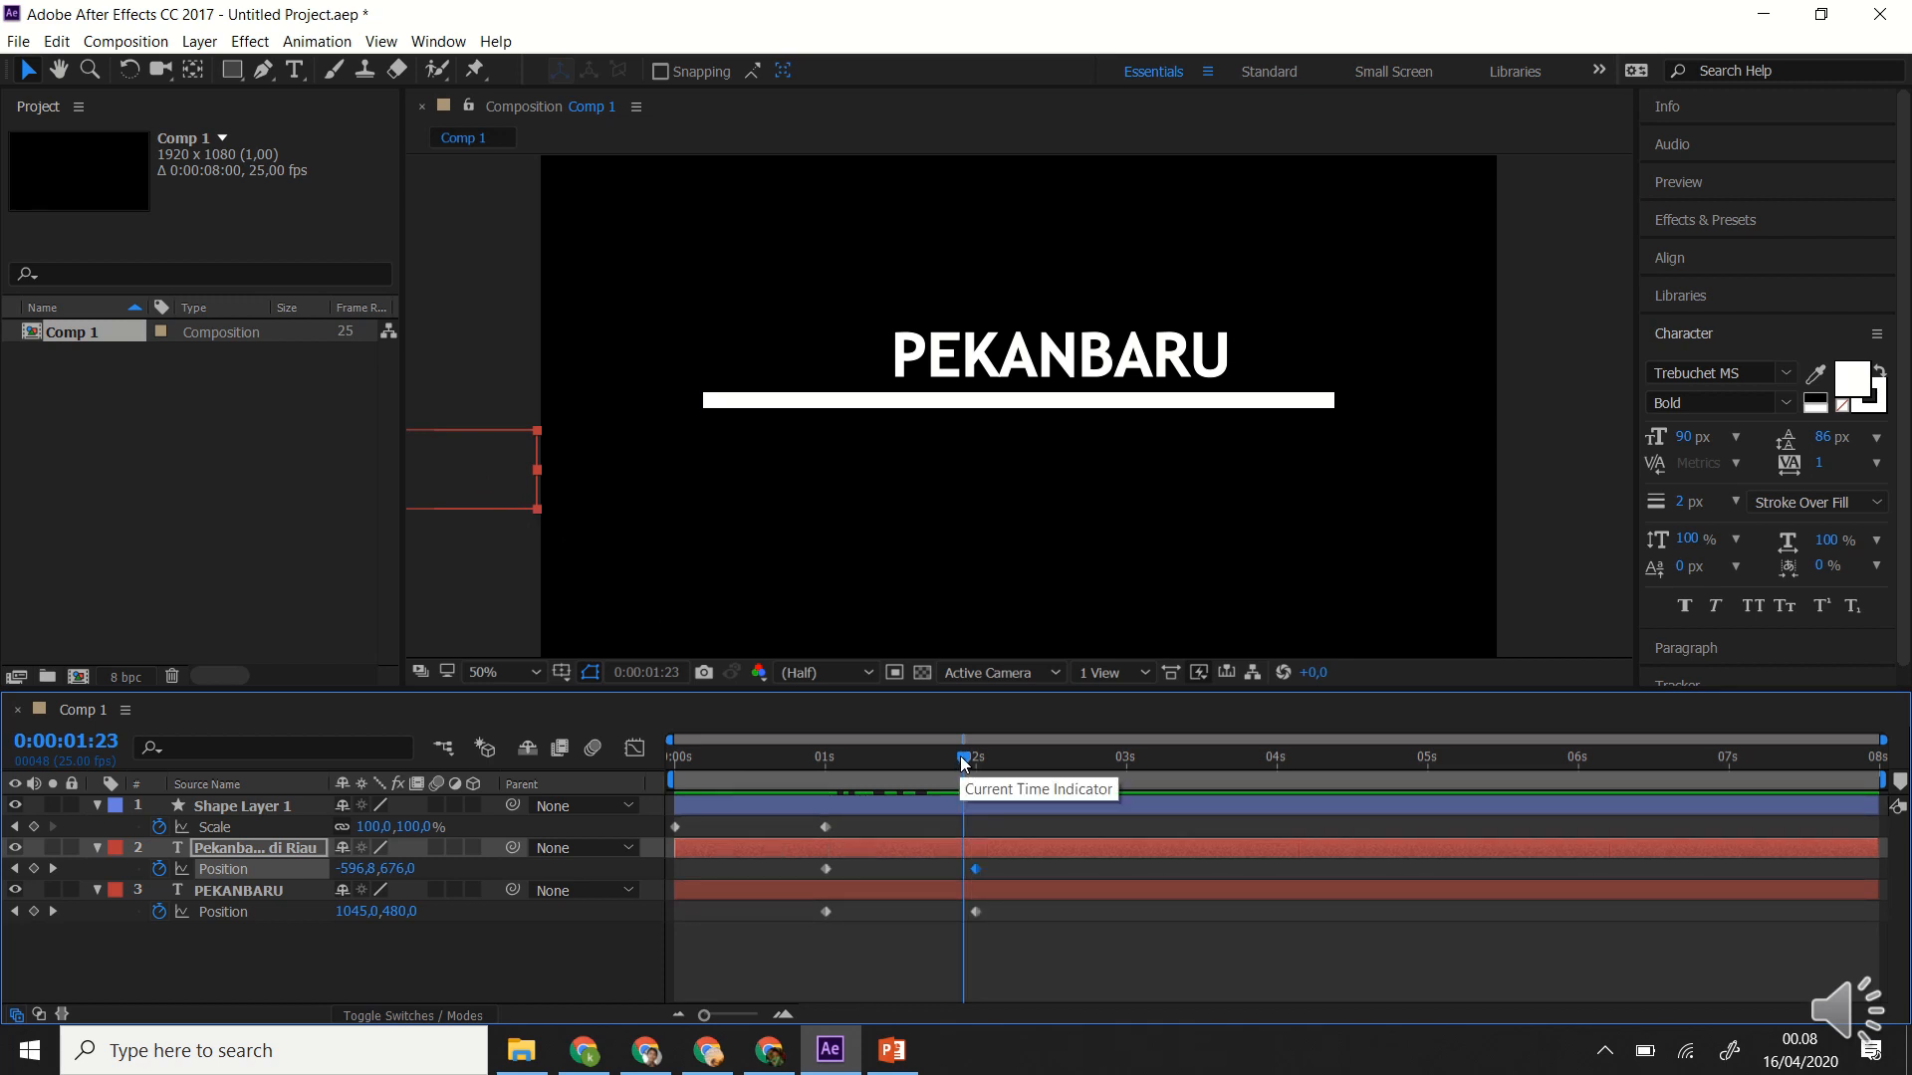
drag(963, 764, 975, 765)
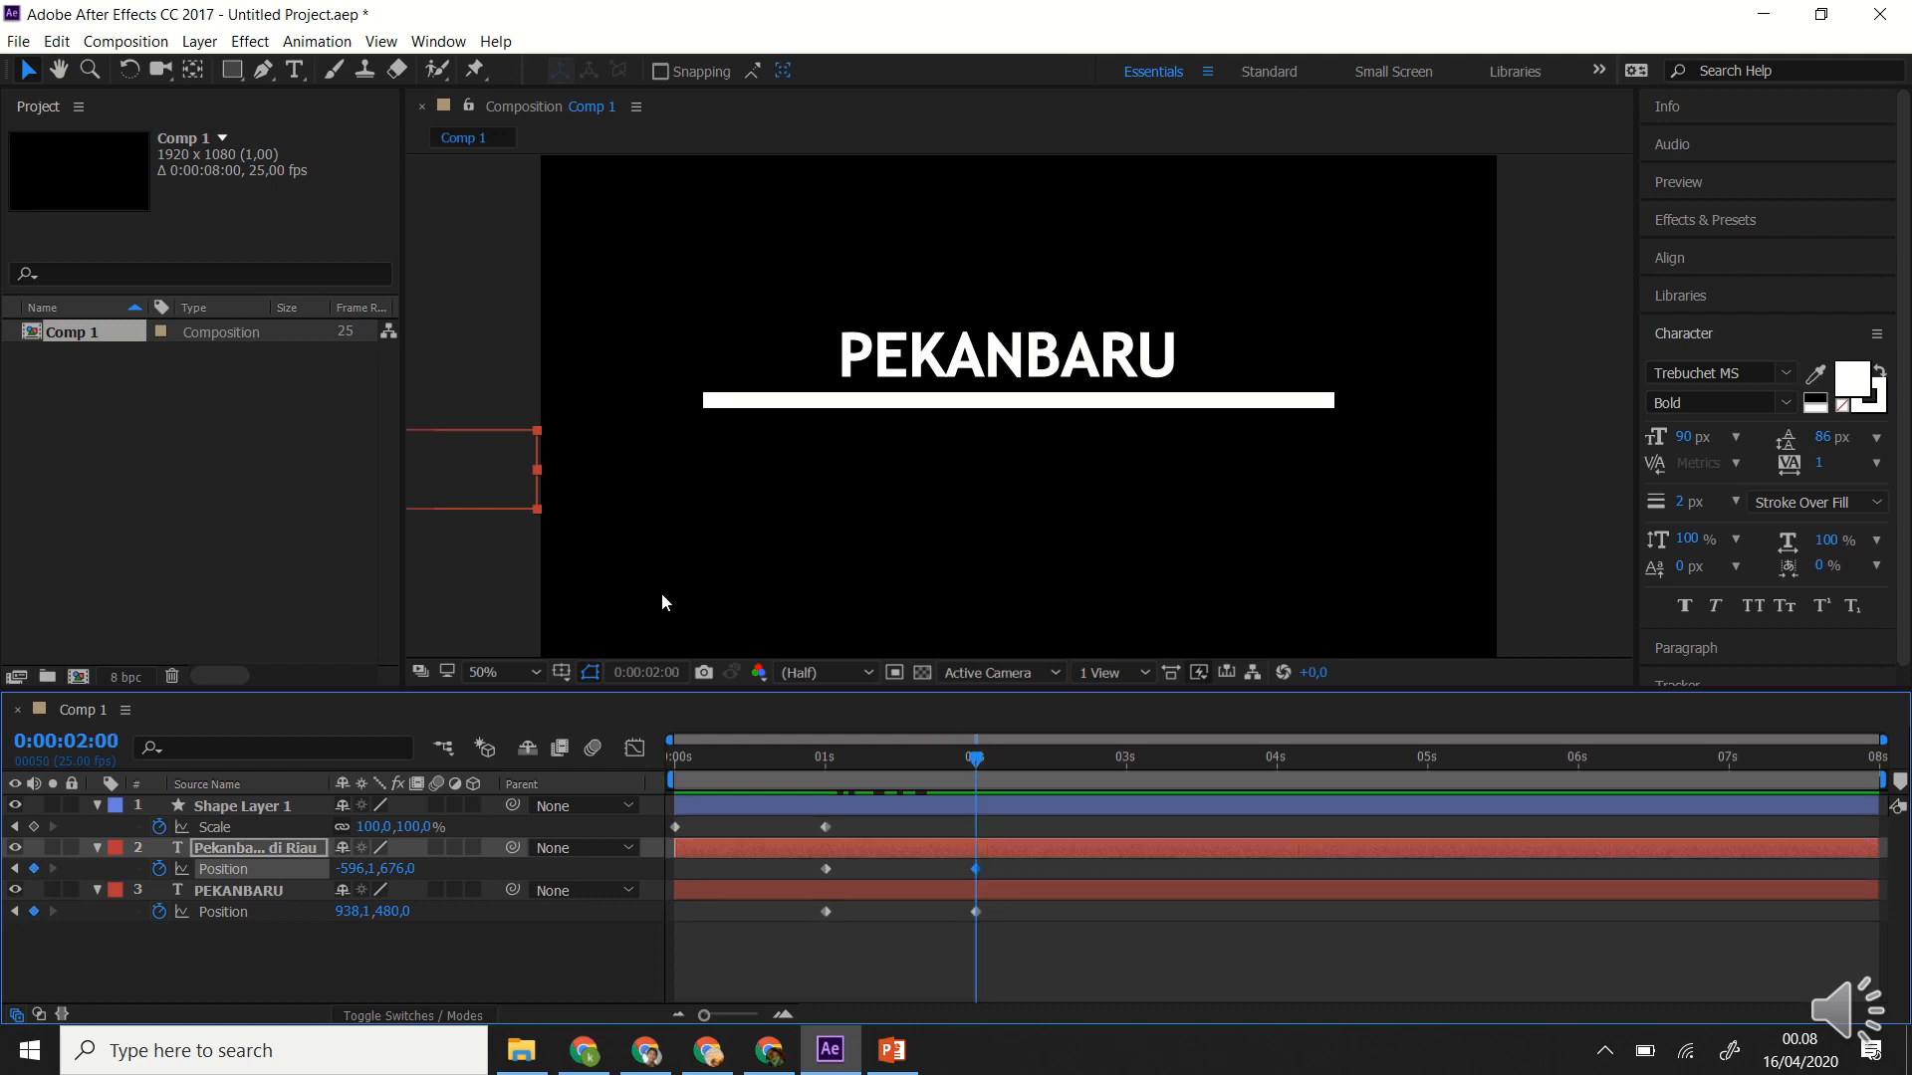
drag(490, 479, 1264, 495)
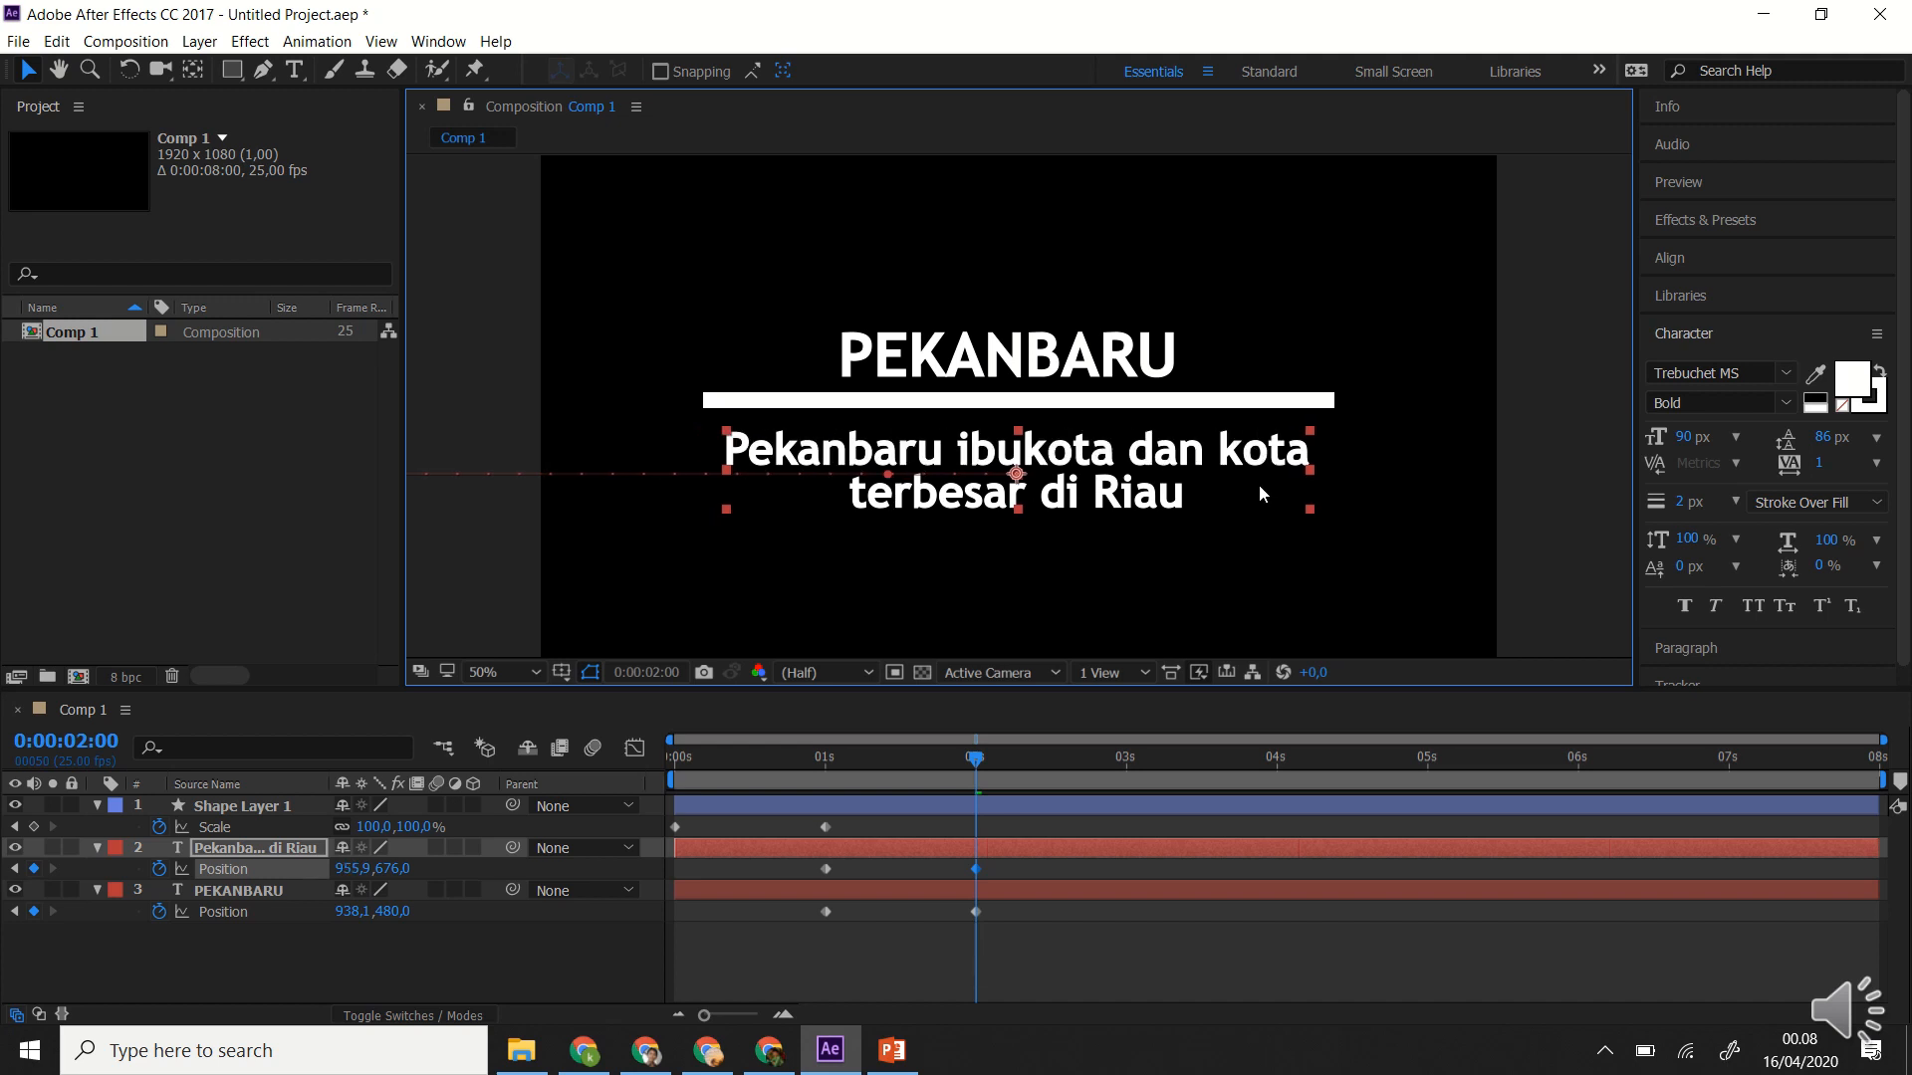
drag(976, 765, 904, 810)
click(1023, 815)
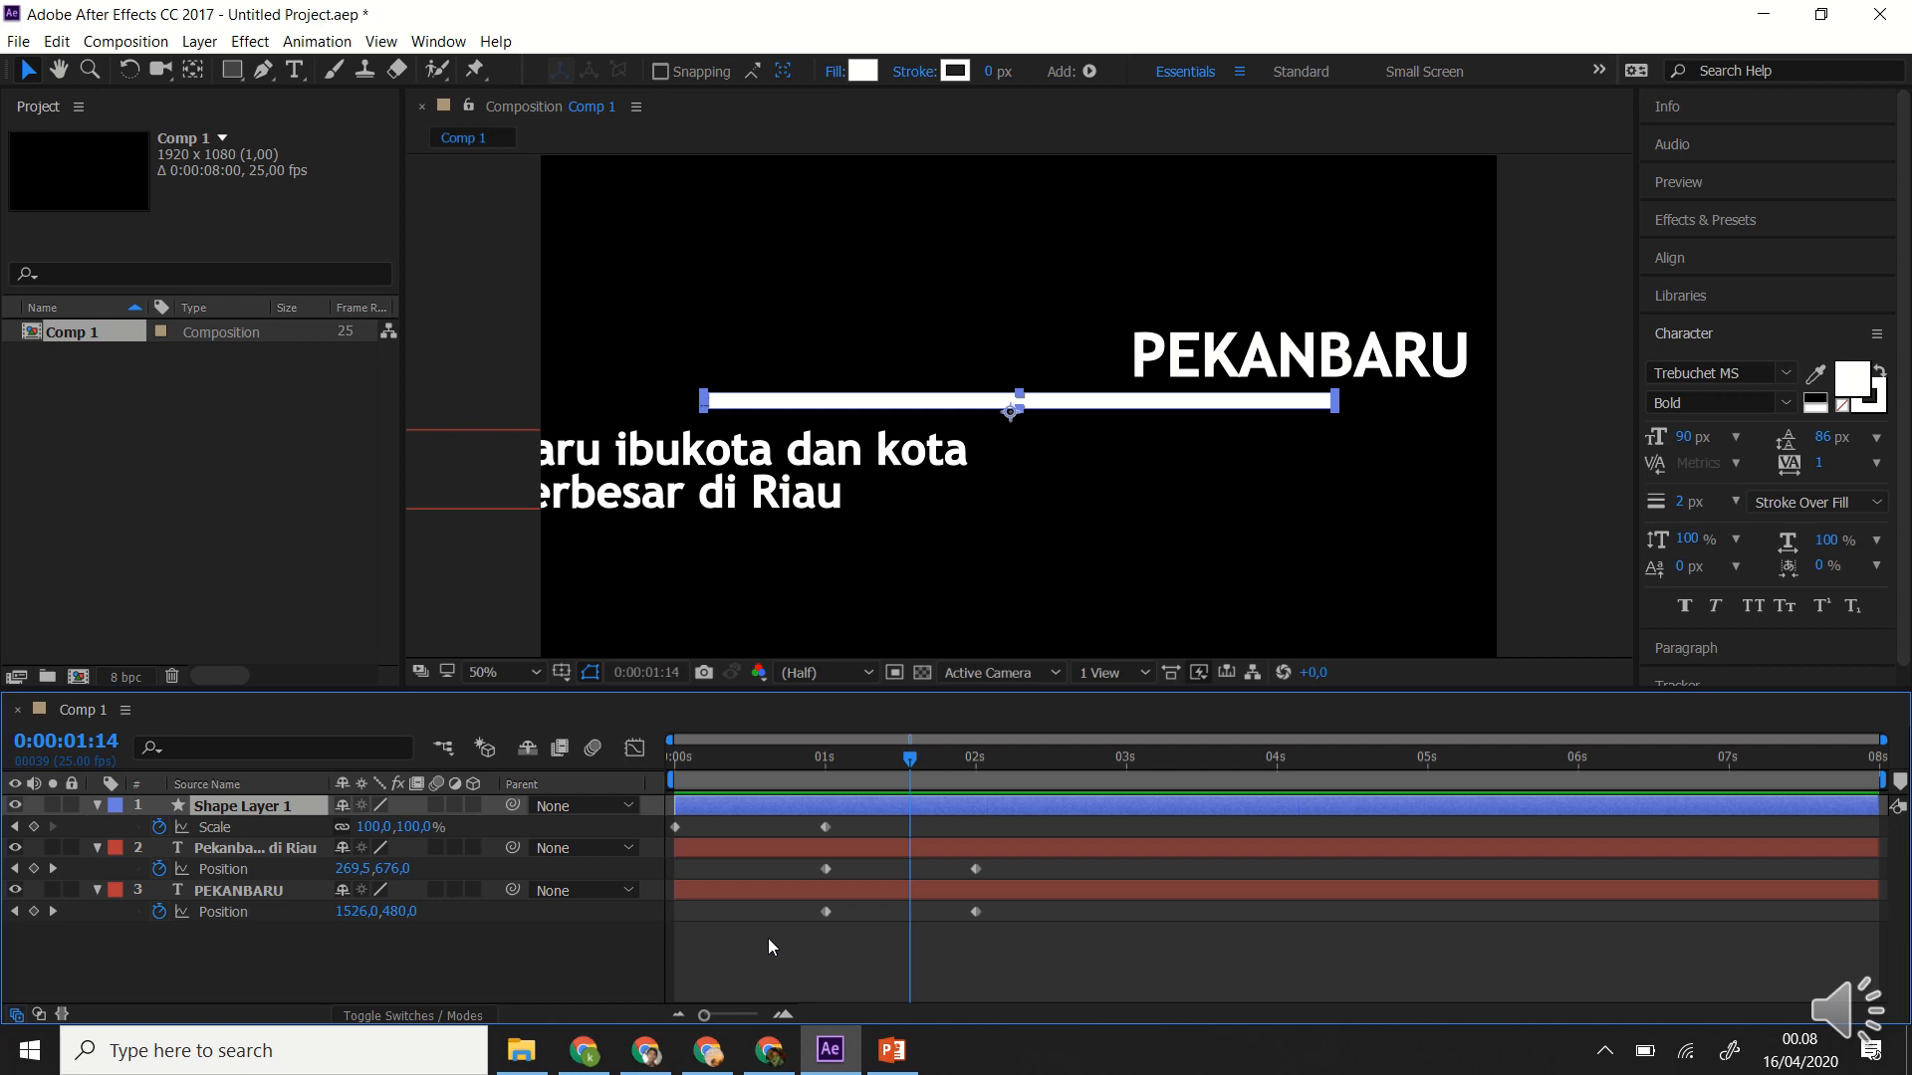
View the ease_and_wizz_2.0.4.zip download page in Chrome, and select Ease and wizz.jsx and the easingExpressions folder in File Explorer.
click(584, 1050)
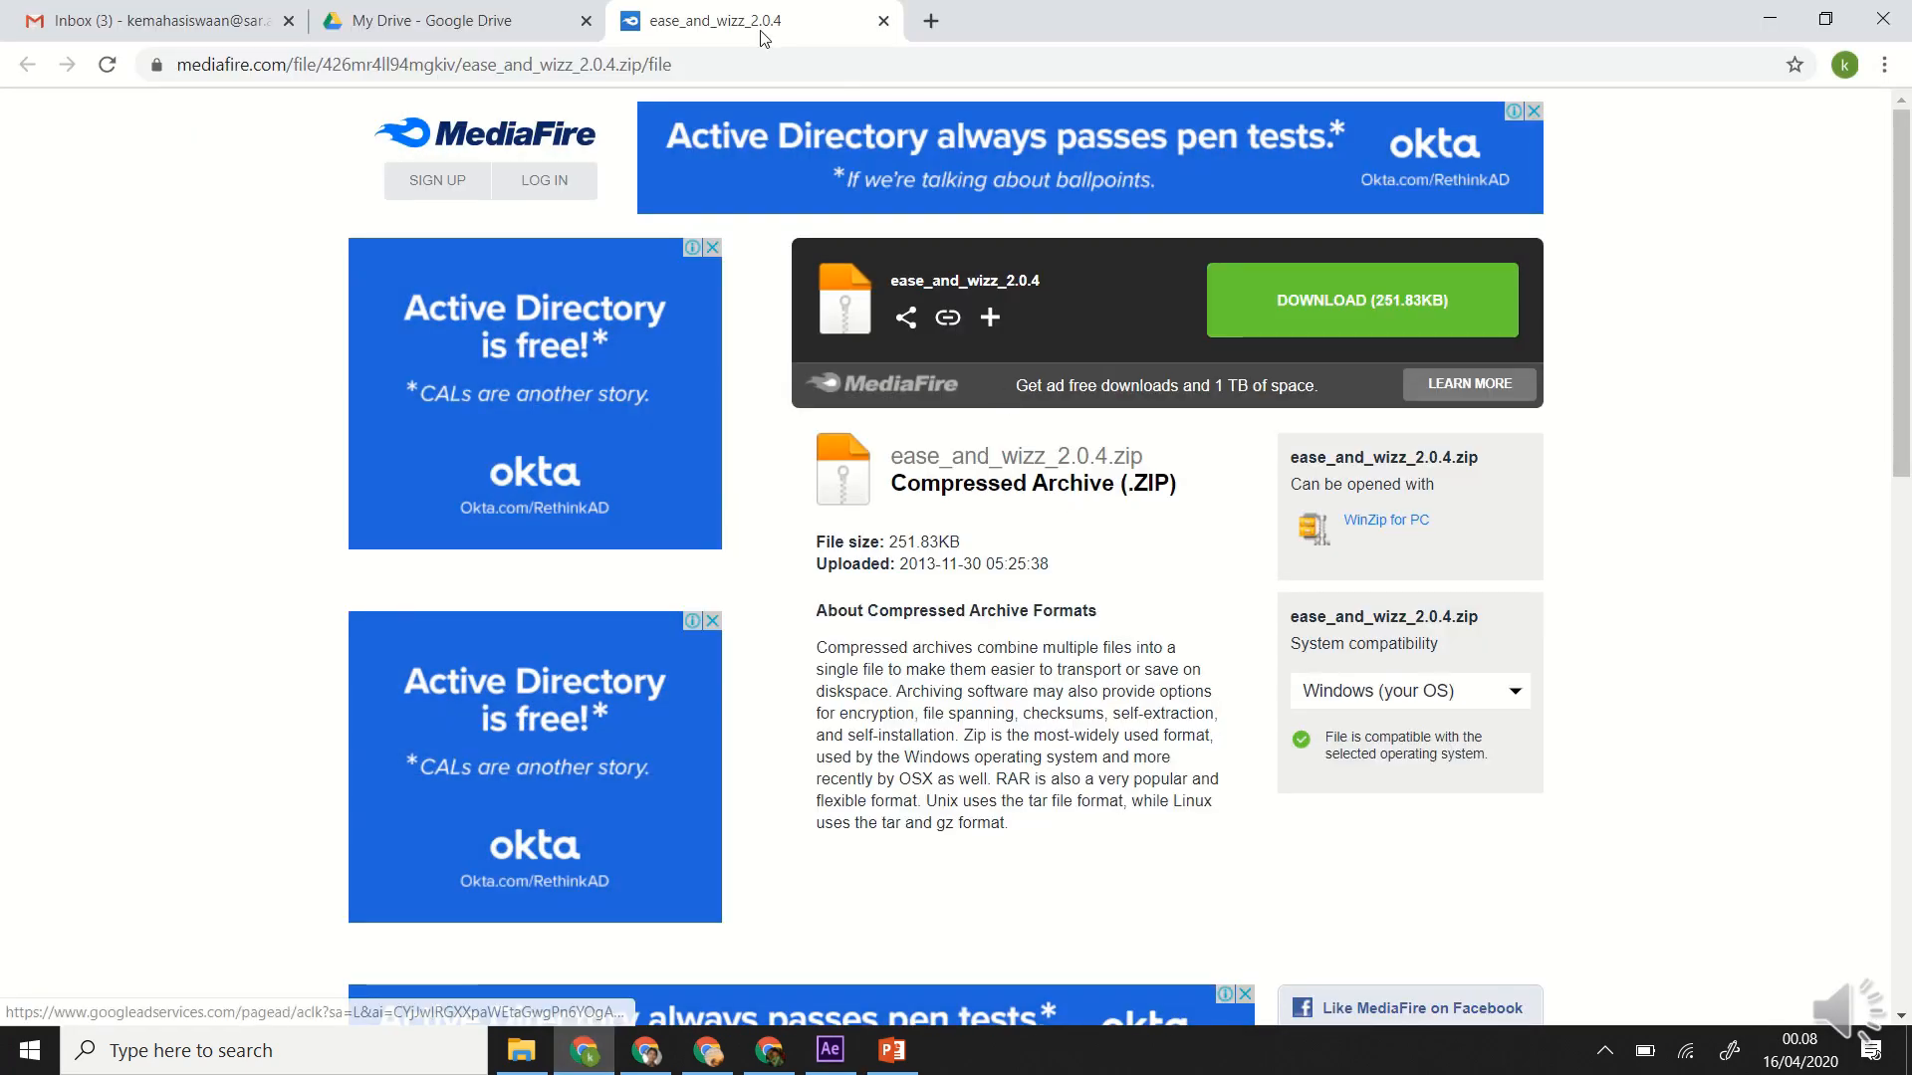
drag(677, 63, 159, 81)
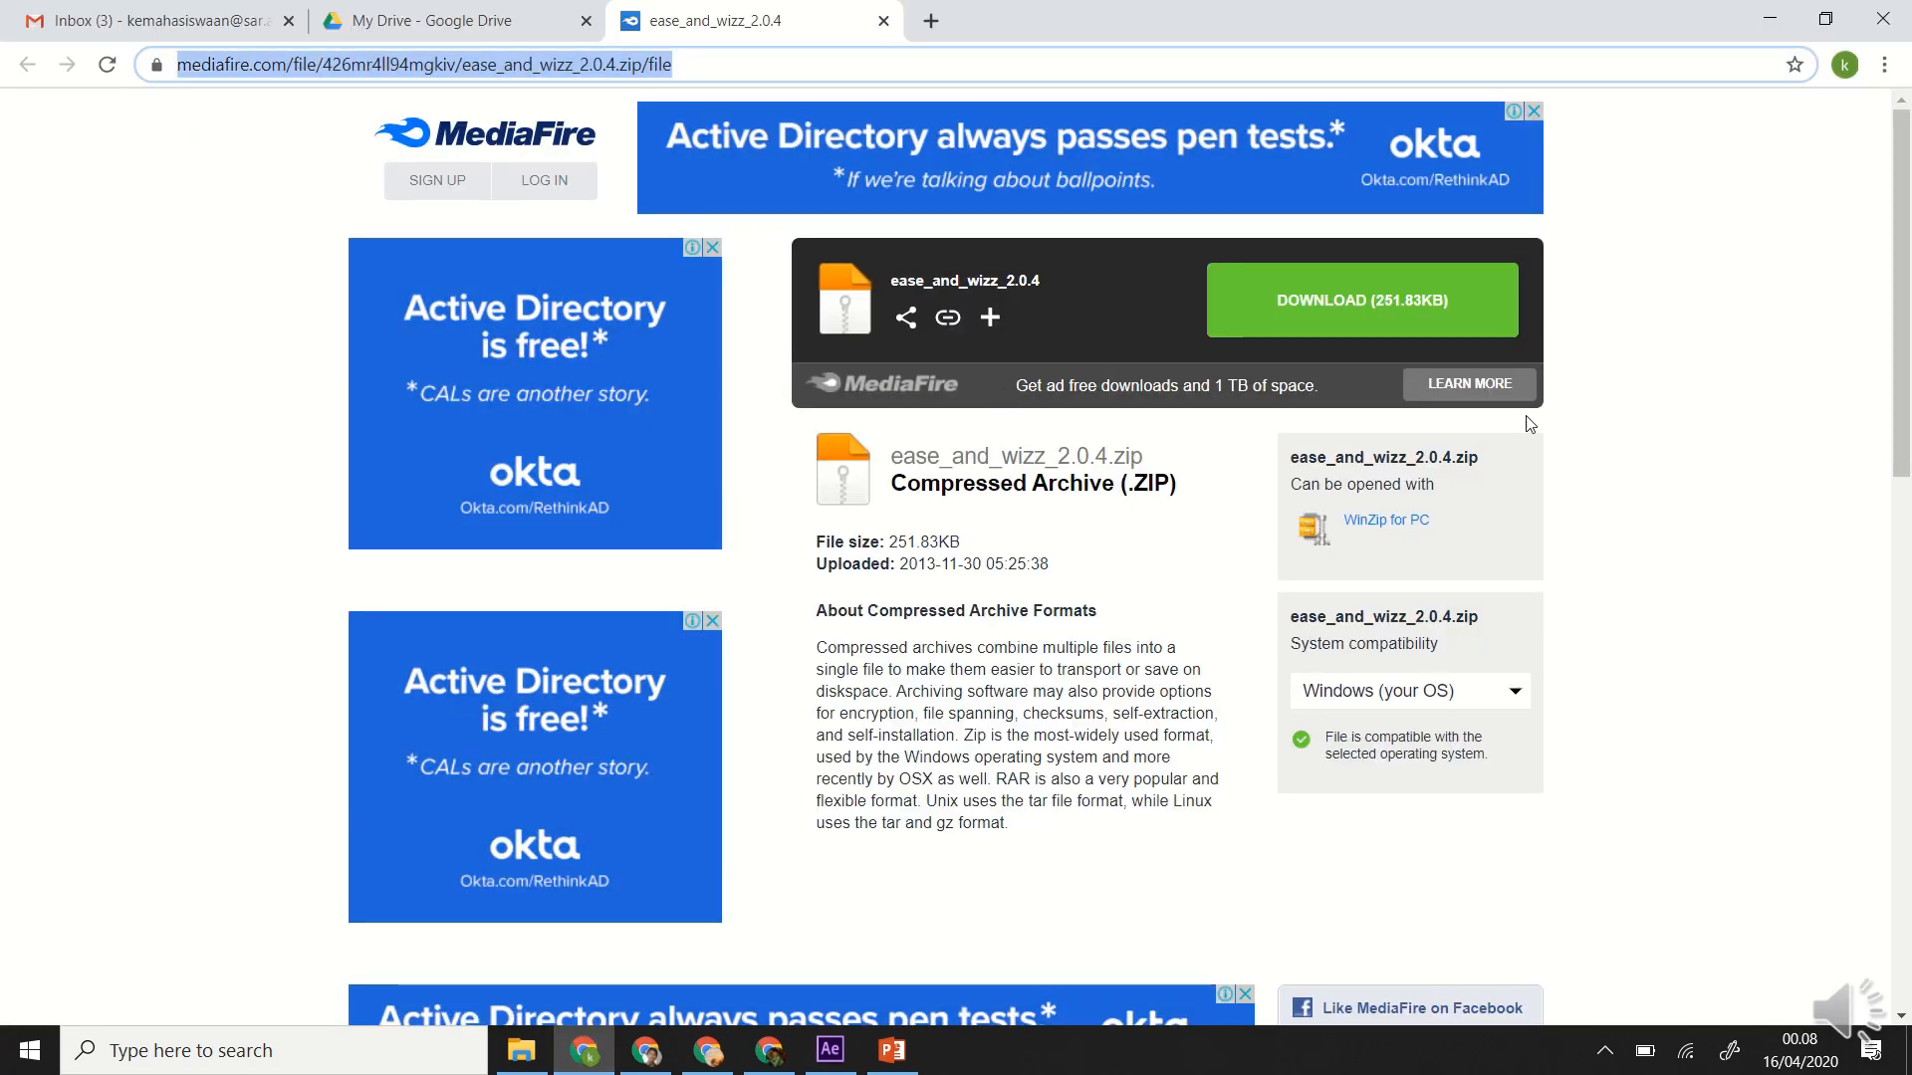
click(521, 1063)
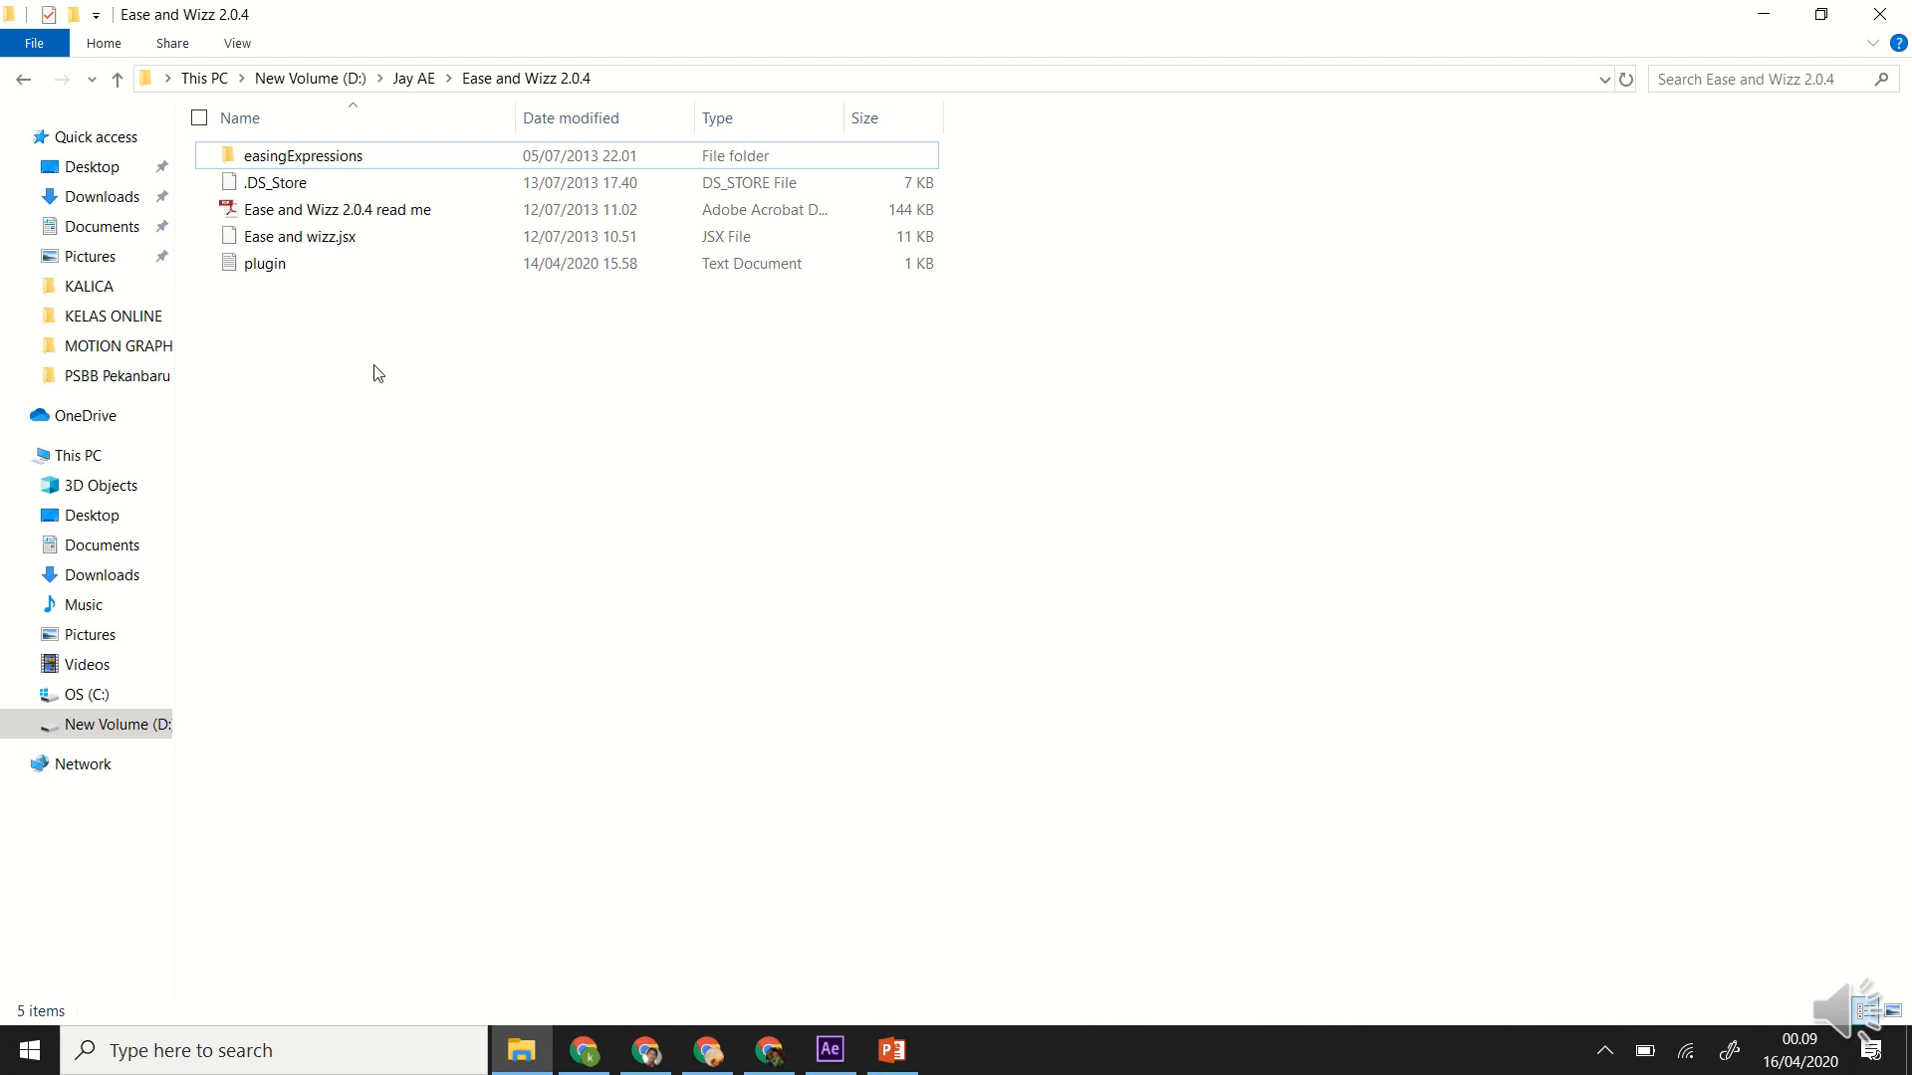
click(336, 240)
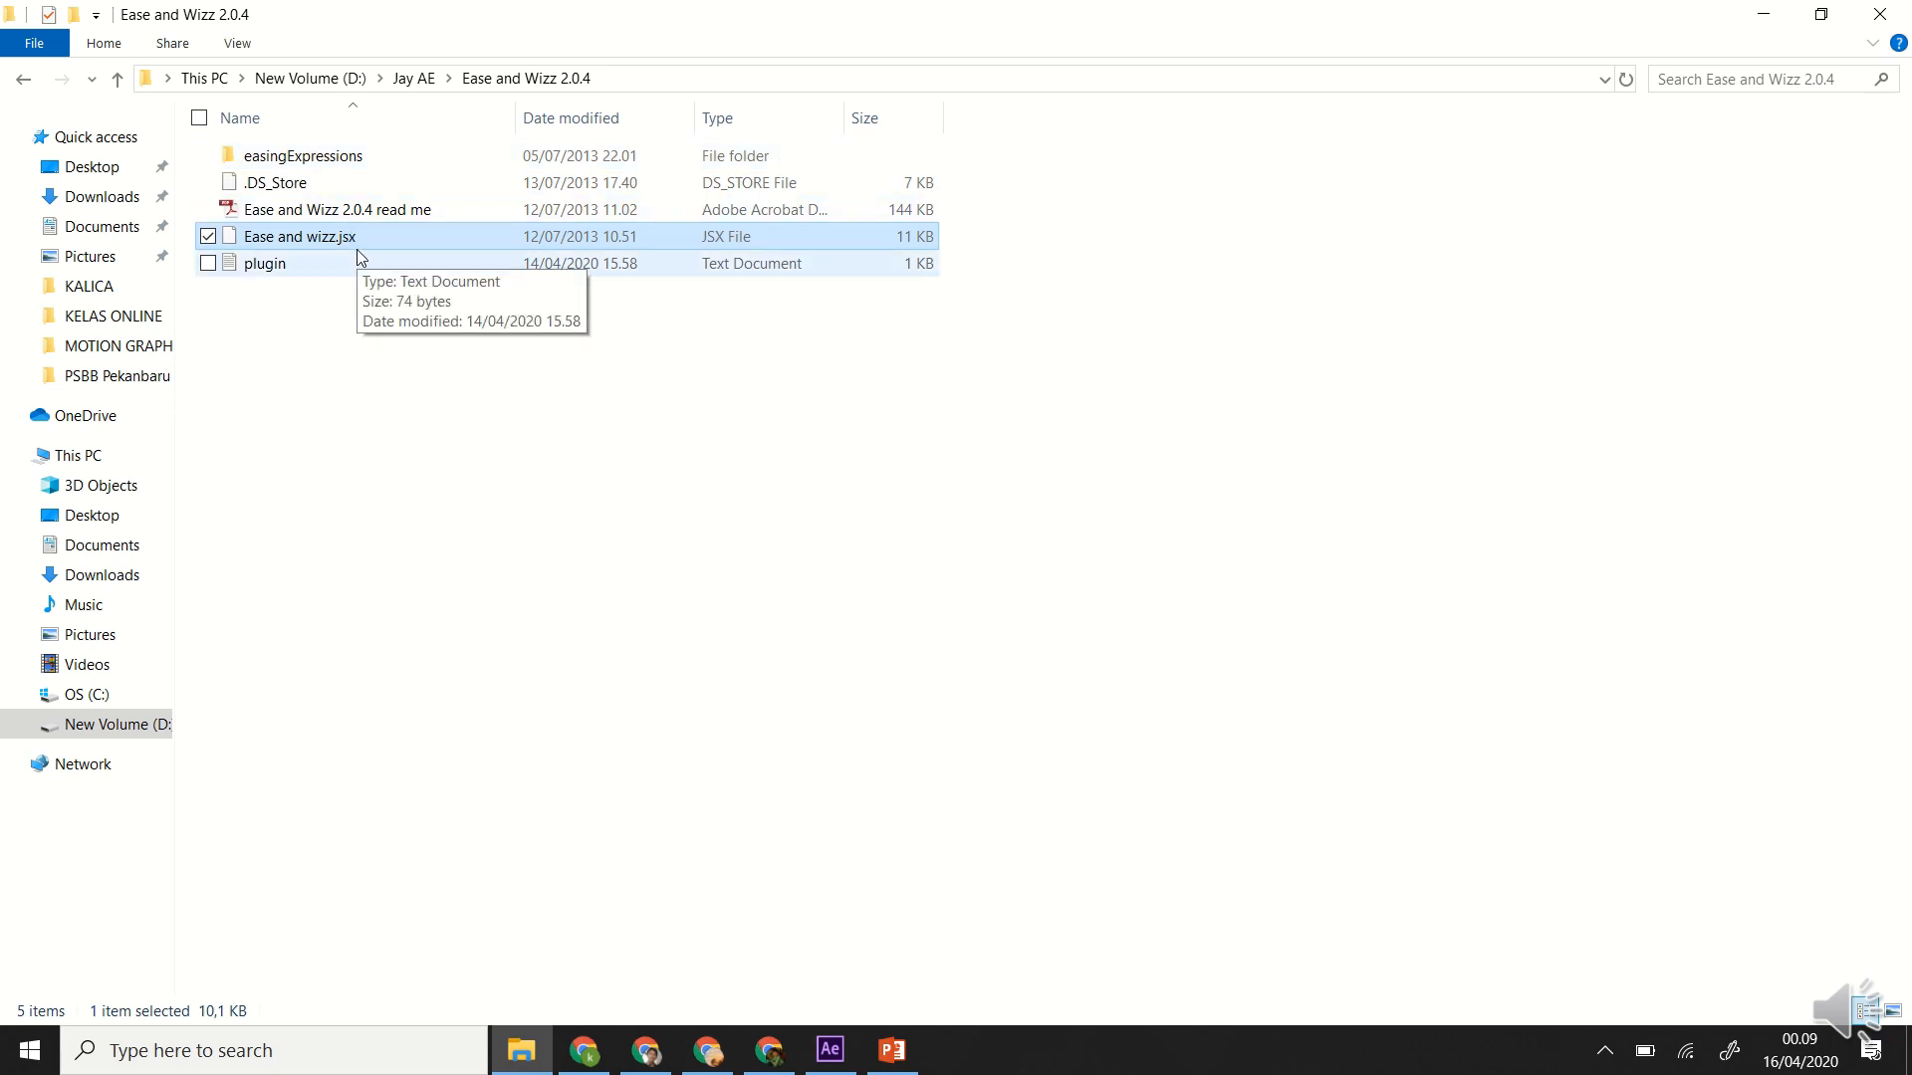
ctrl+click(353, 160)
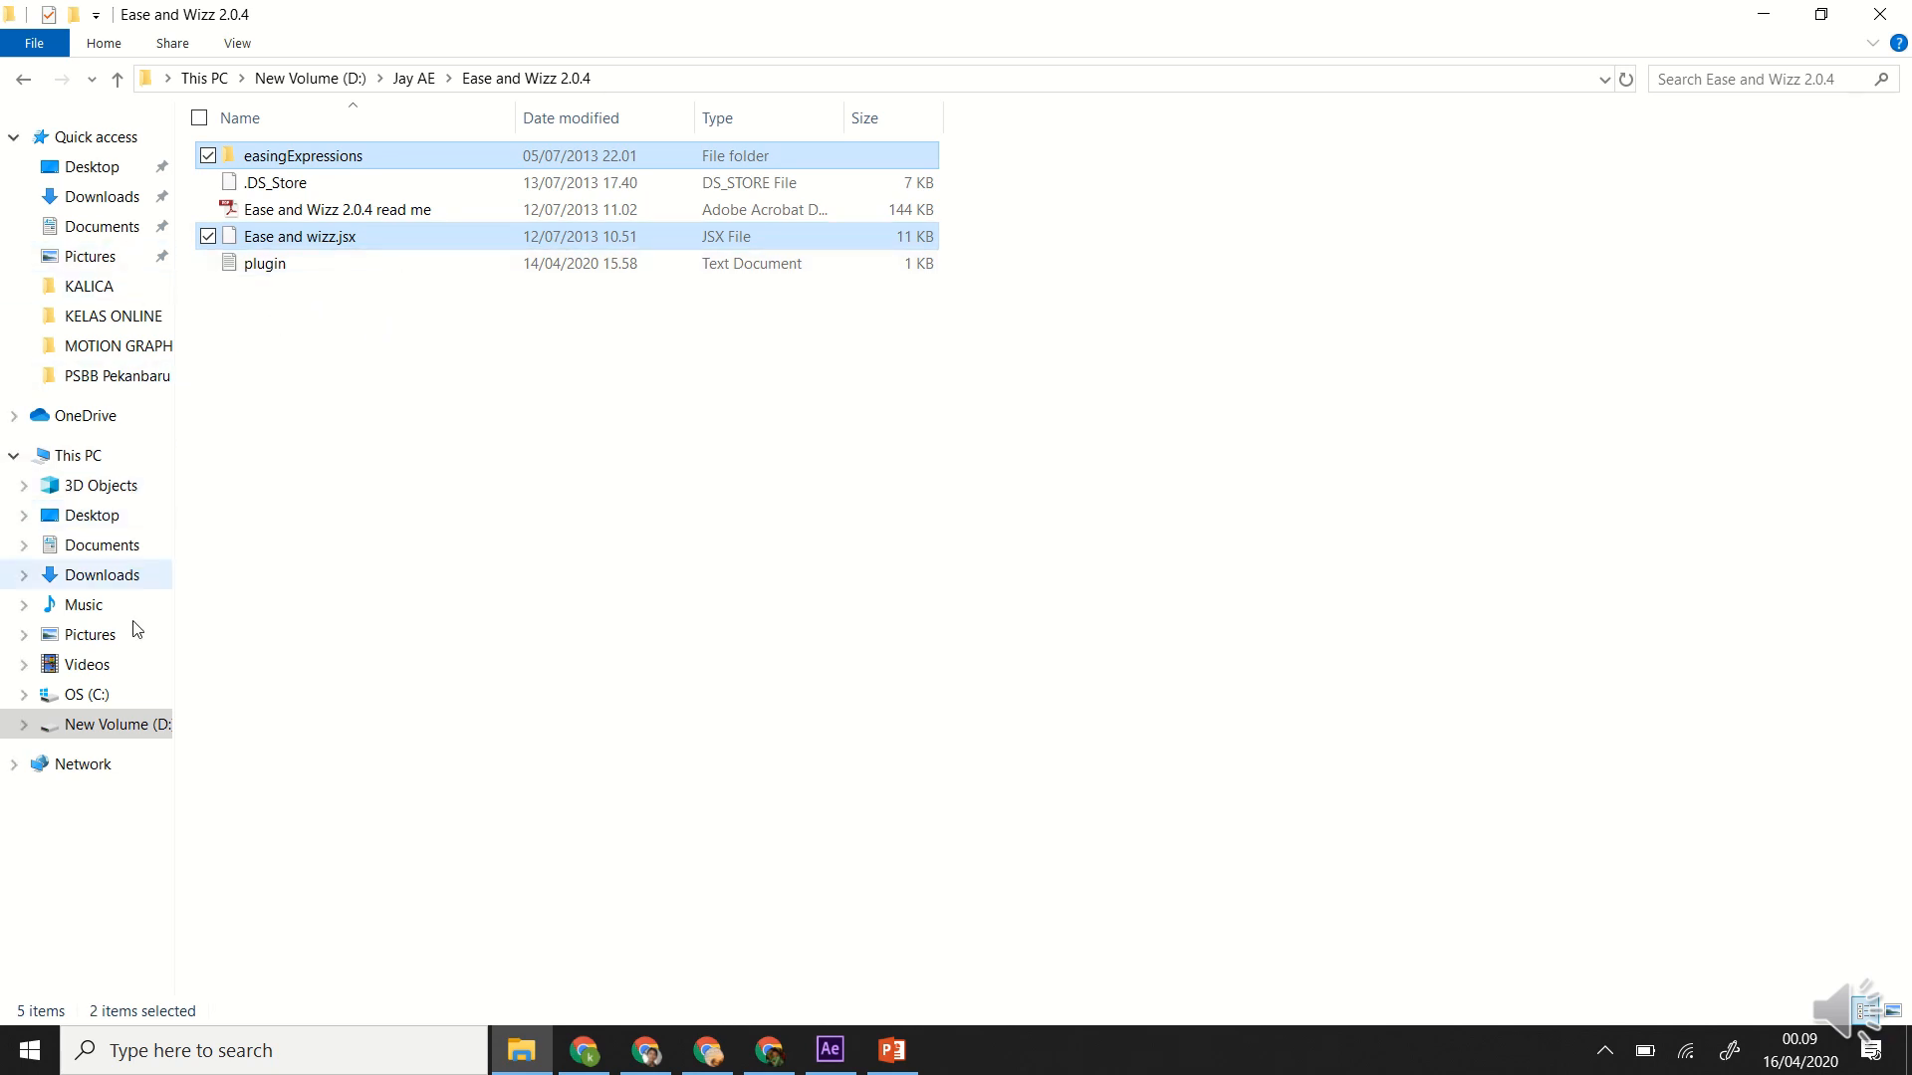
Open the ScriptUI Panels folder inside the Adobe After Effects CC 2017 Support Files Scripts folder in Program Files on drive C.
click(107, 695)
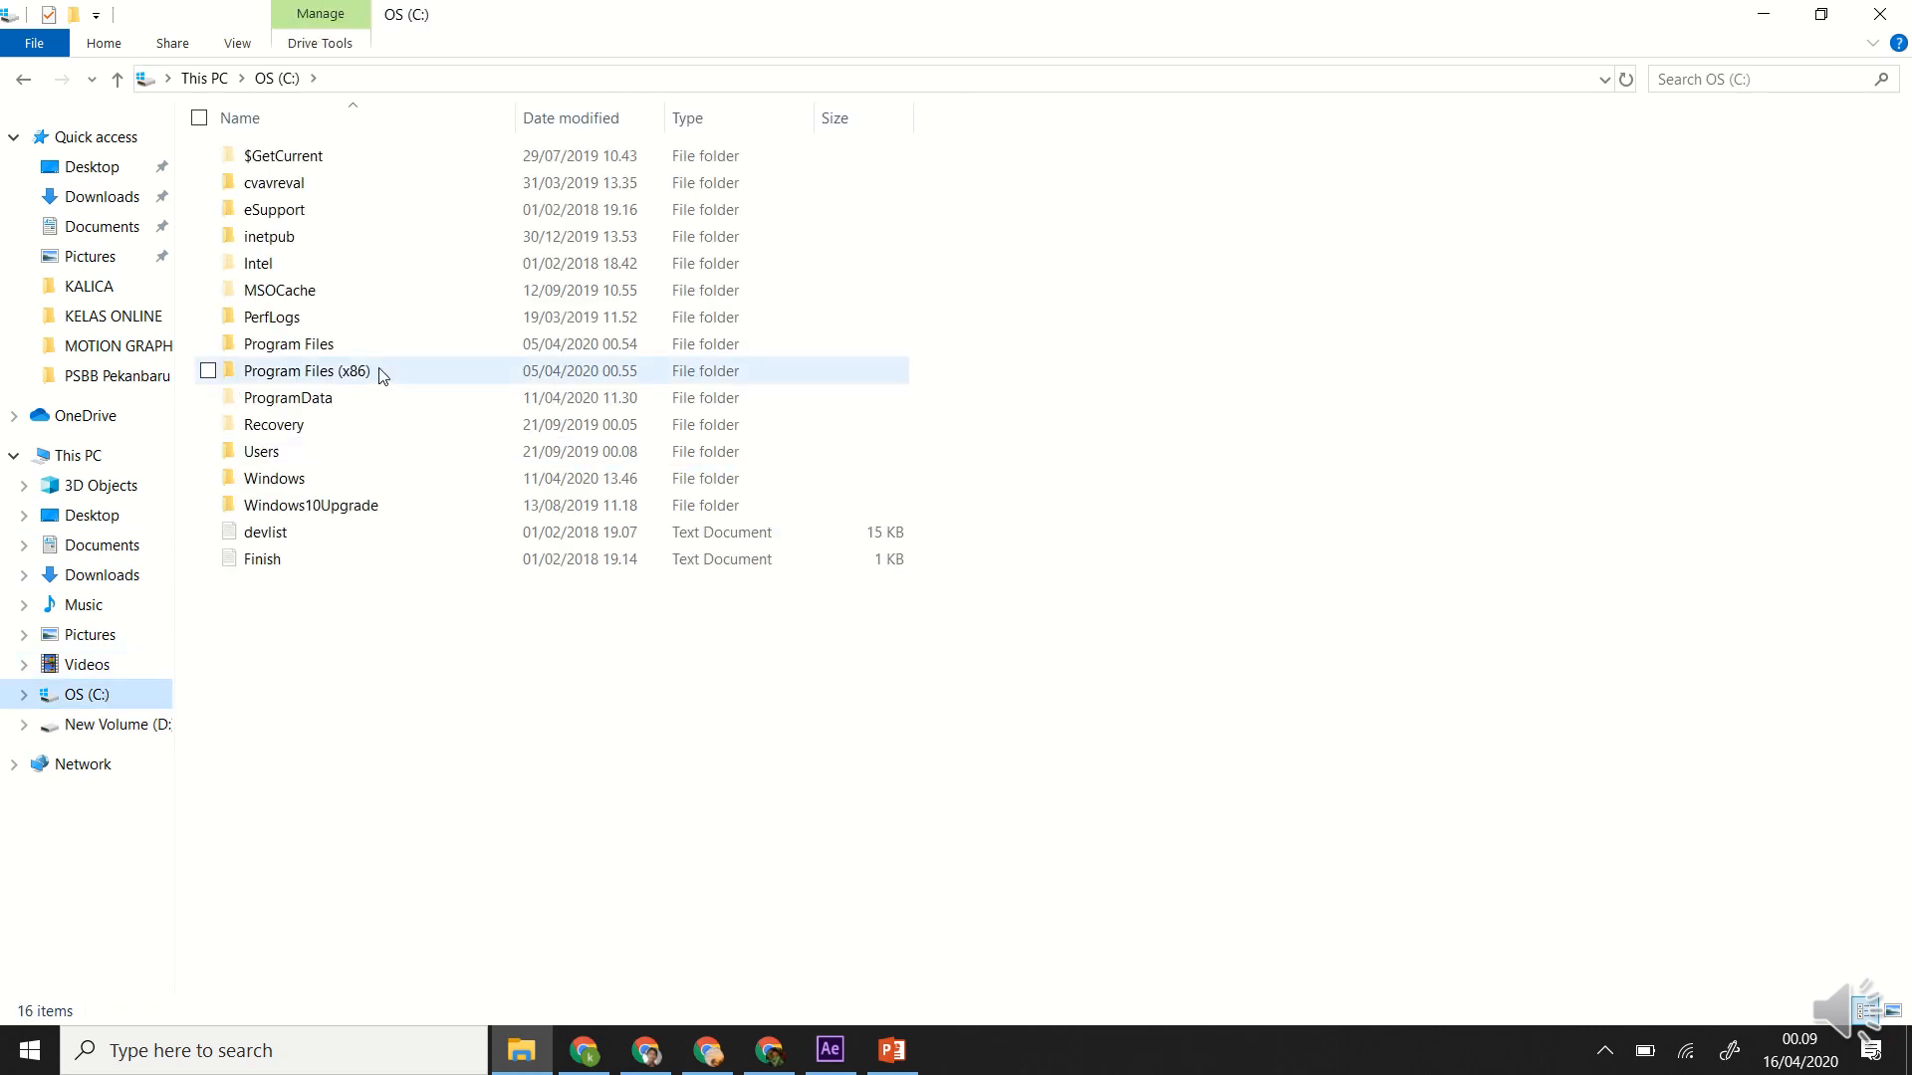
click(337, 354)
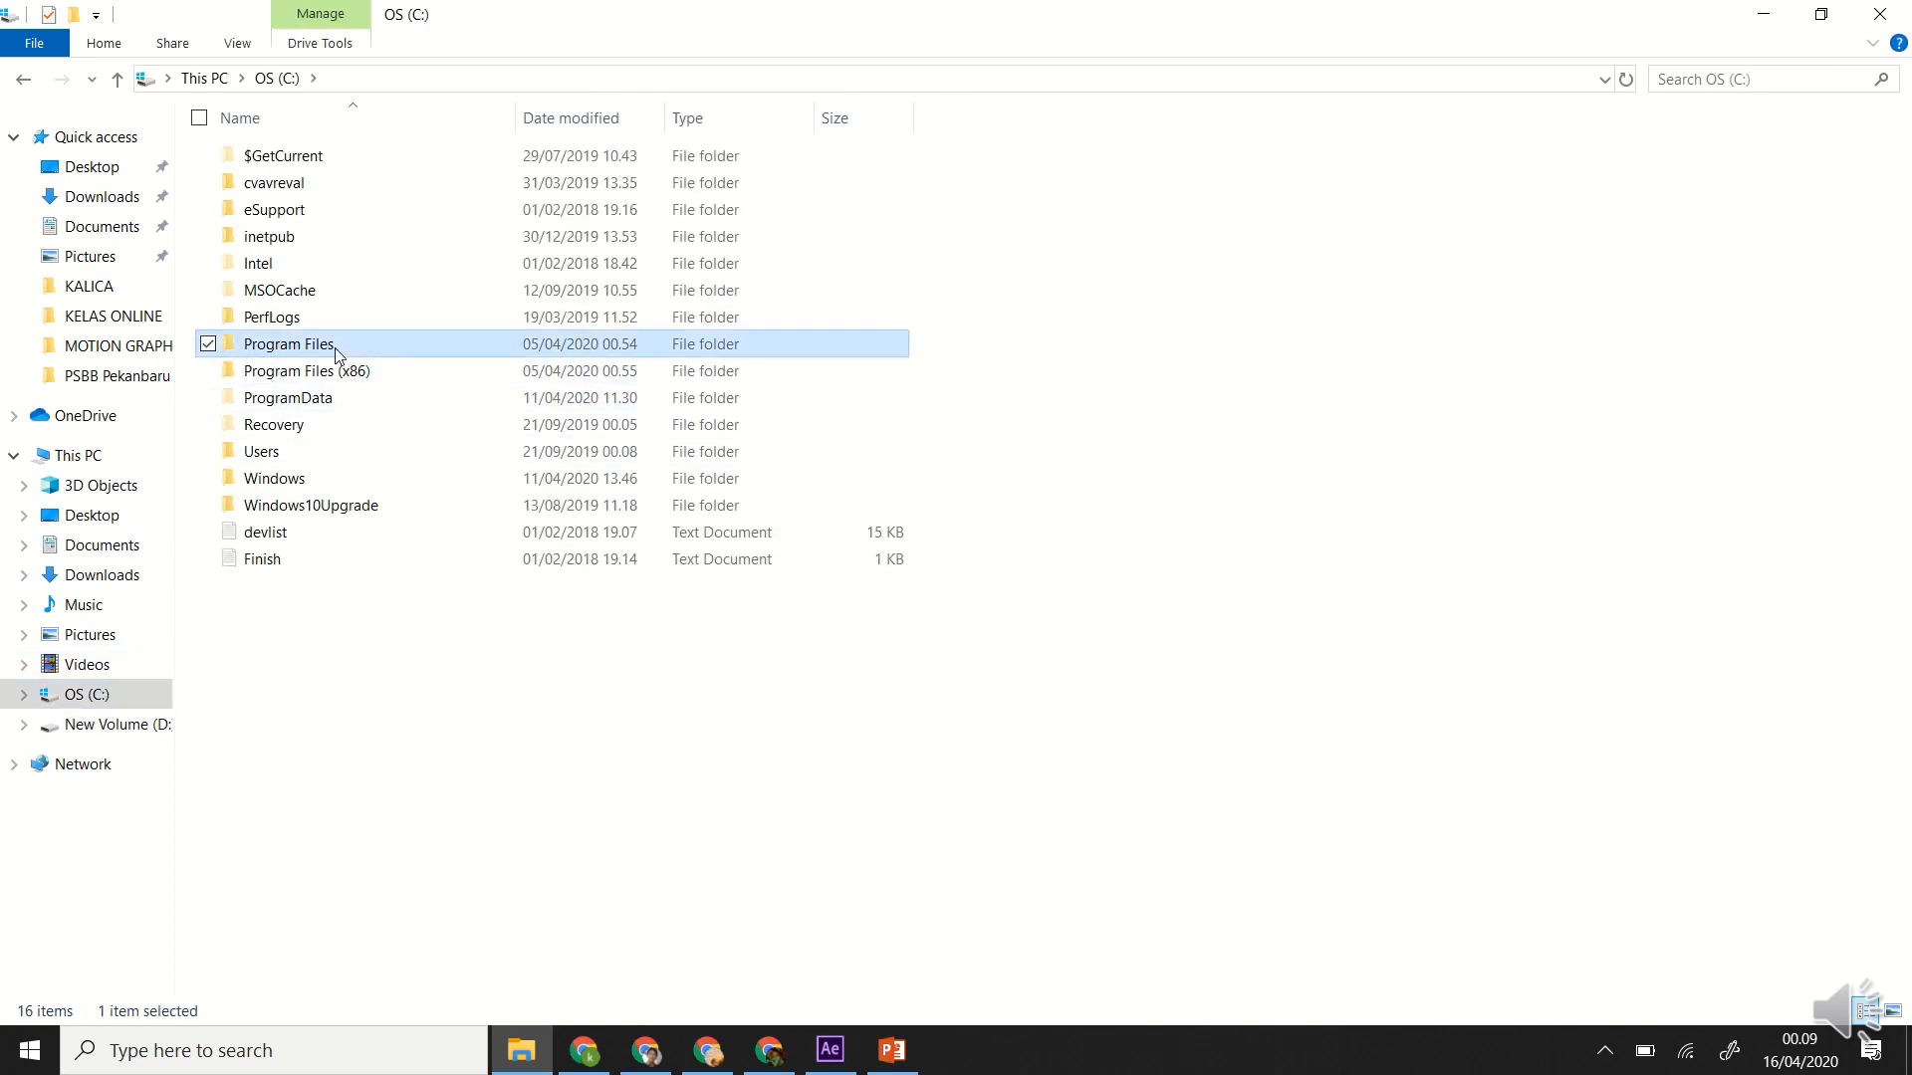
double_click(337, 354)
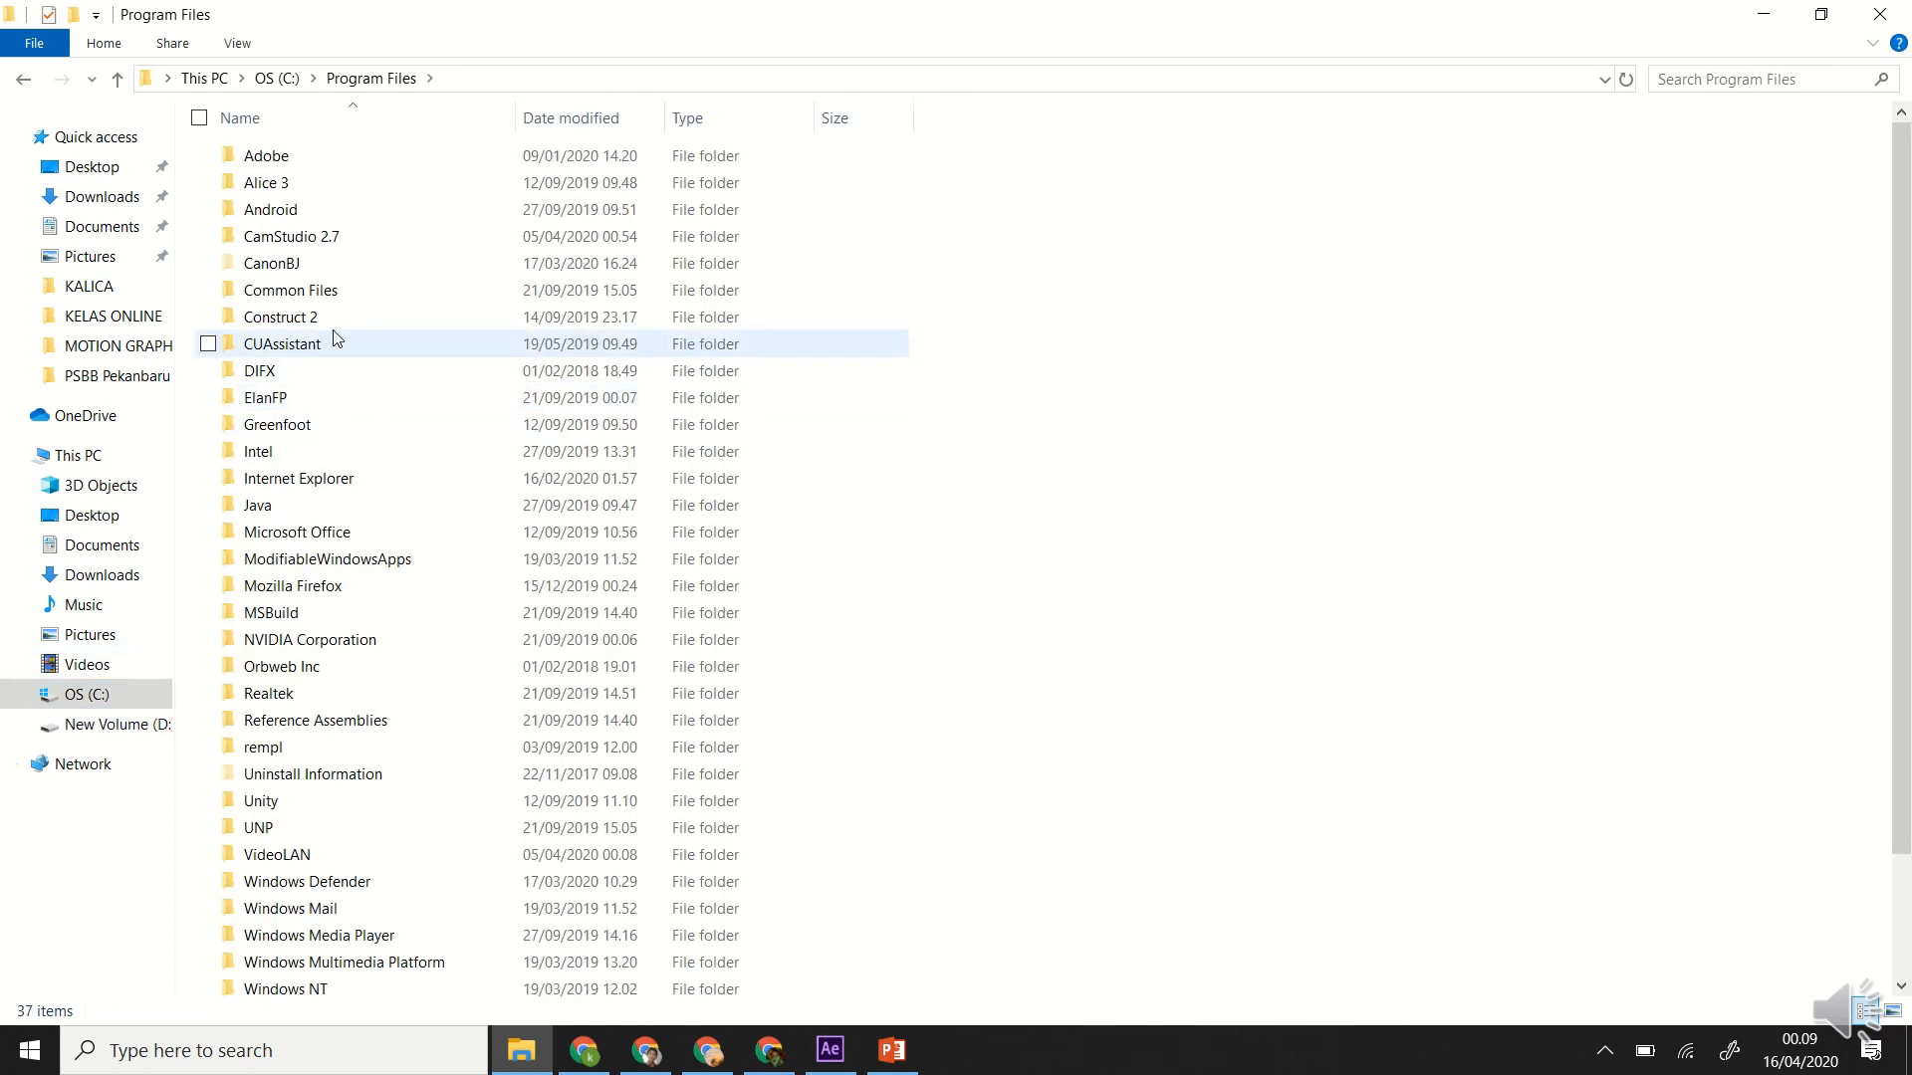
double_click(297, 161)
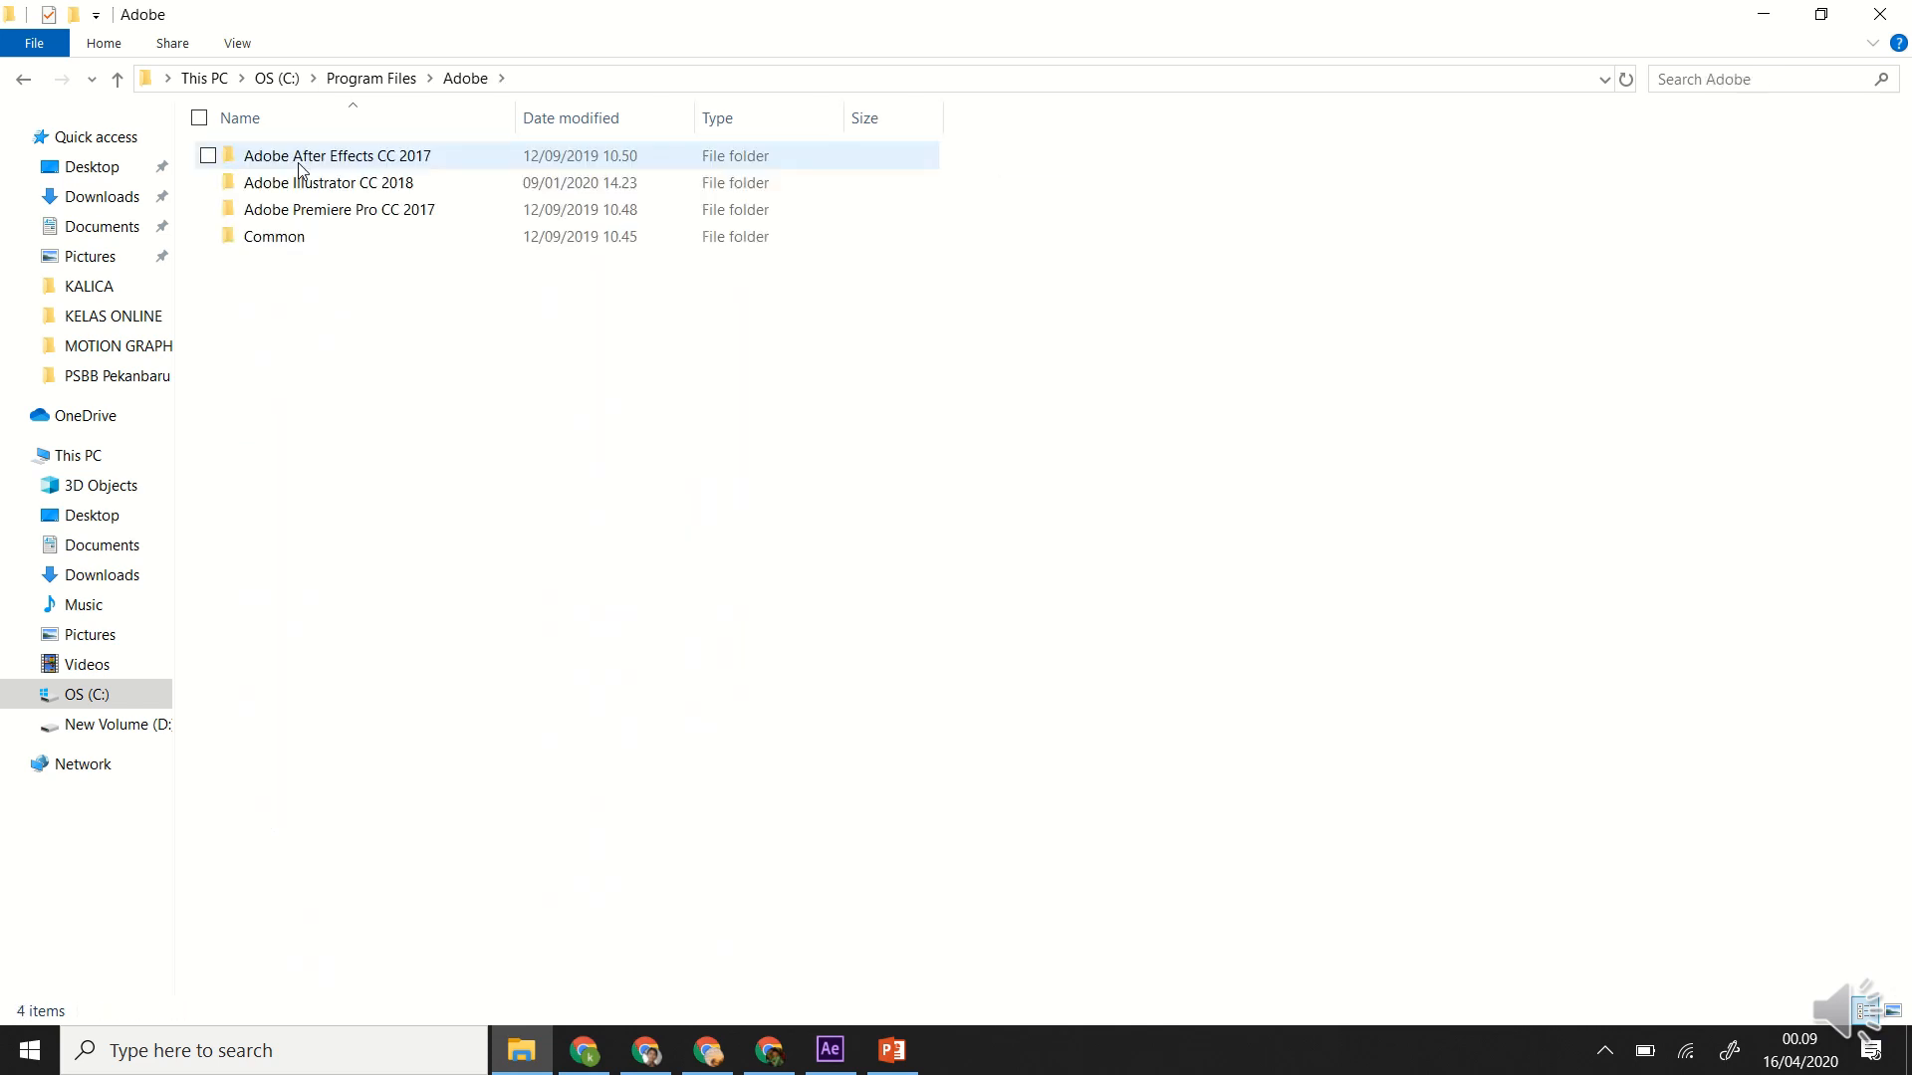
double_click(304, 162)
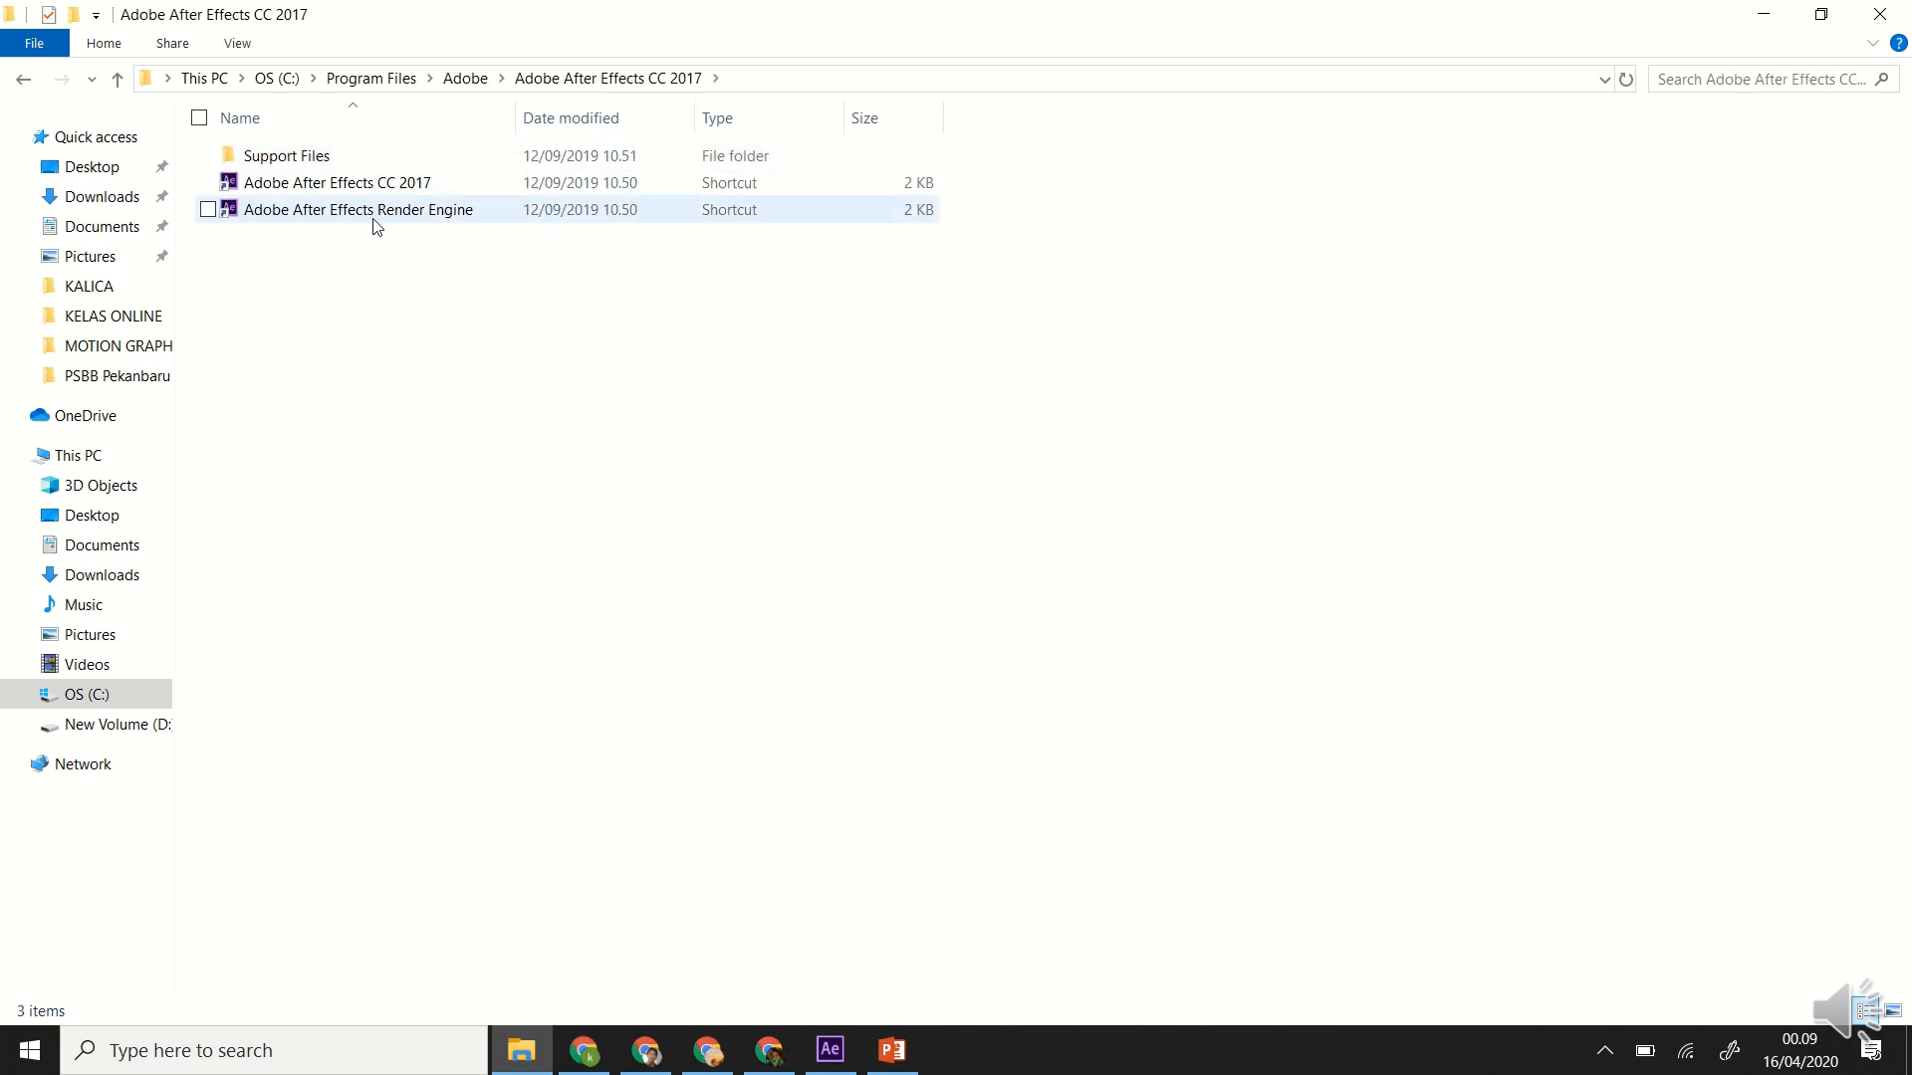
double_click(318, 160)
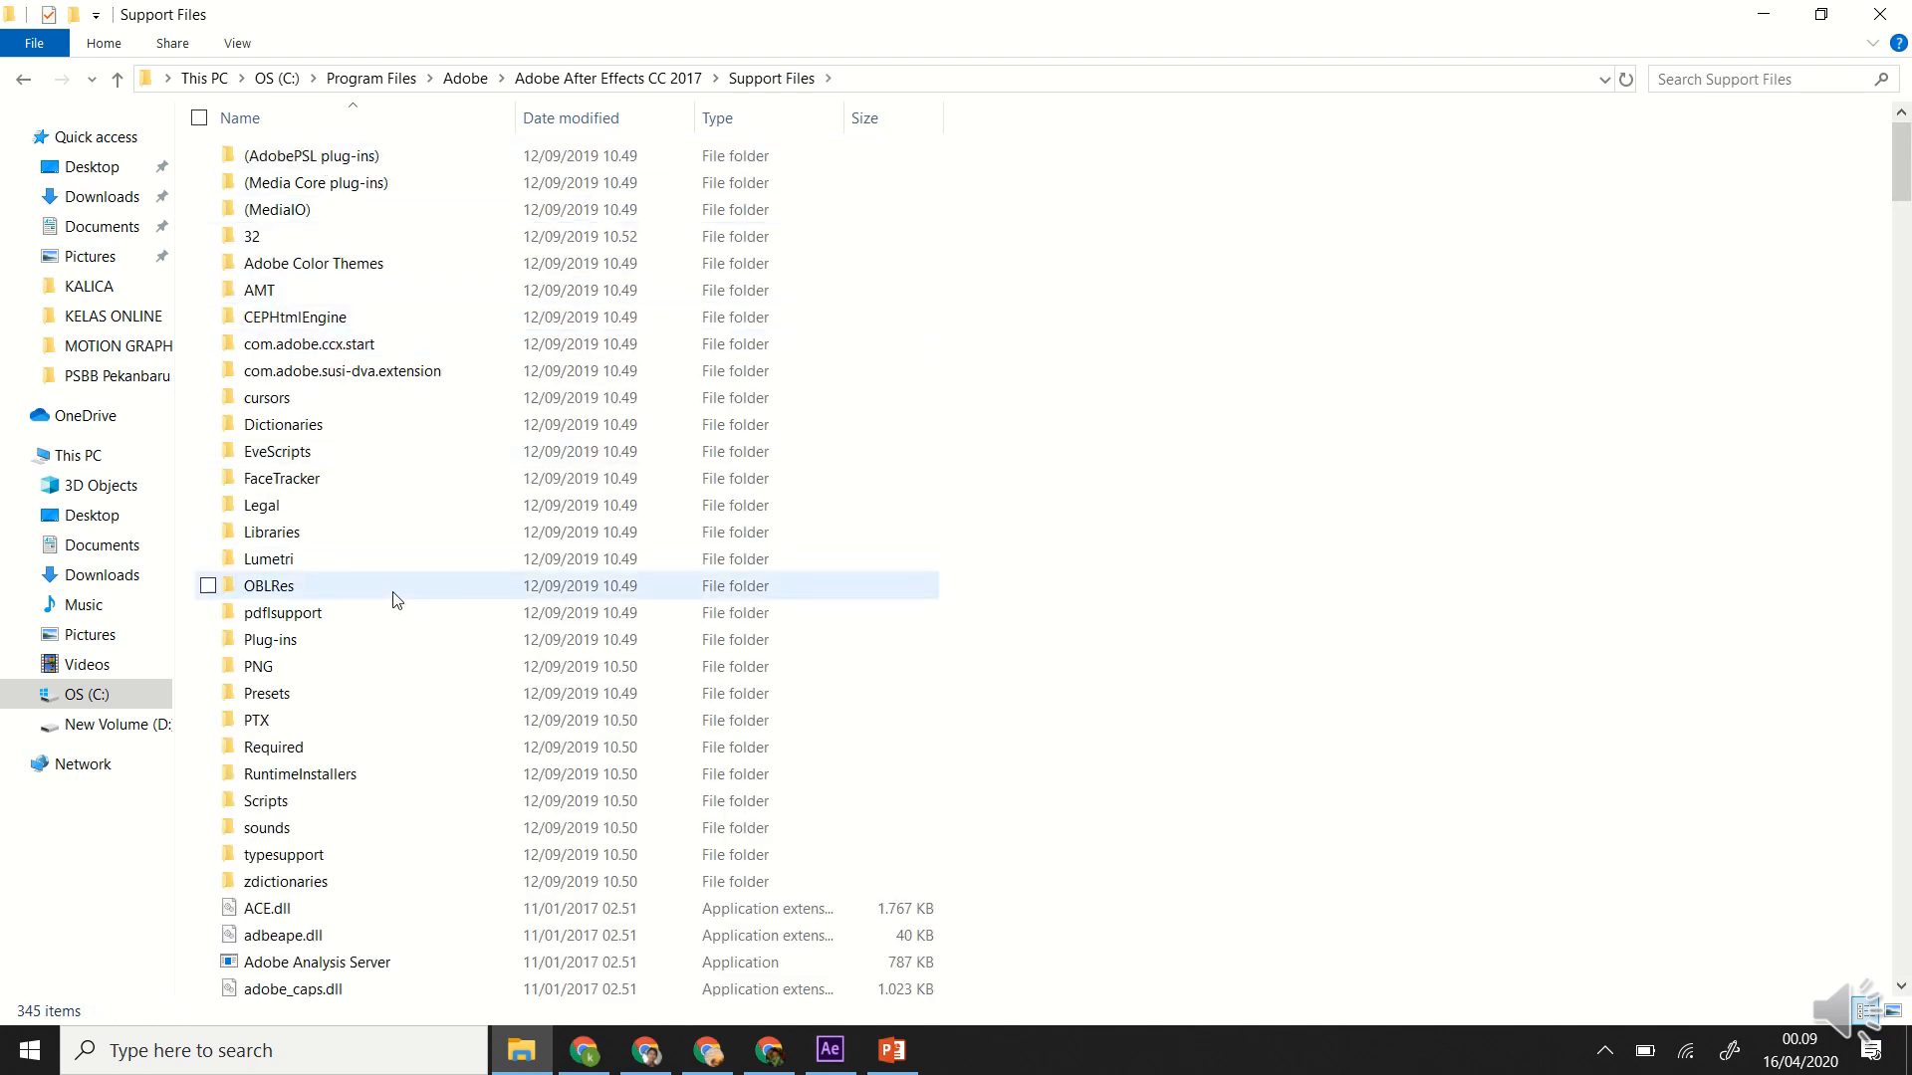
click(306, 808)
double_click(309, 811)
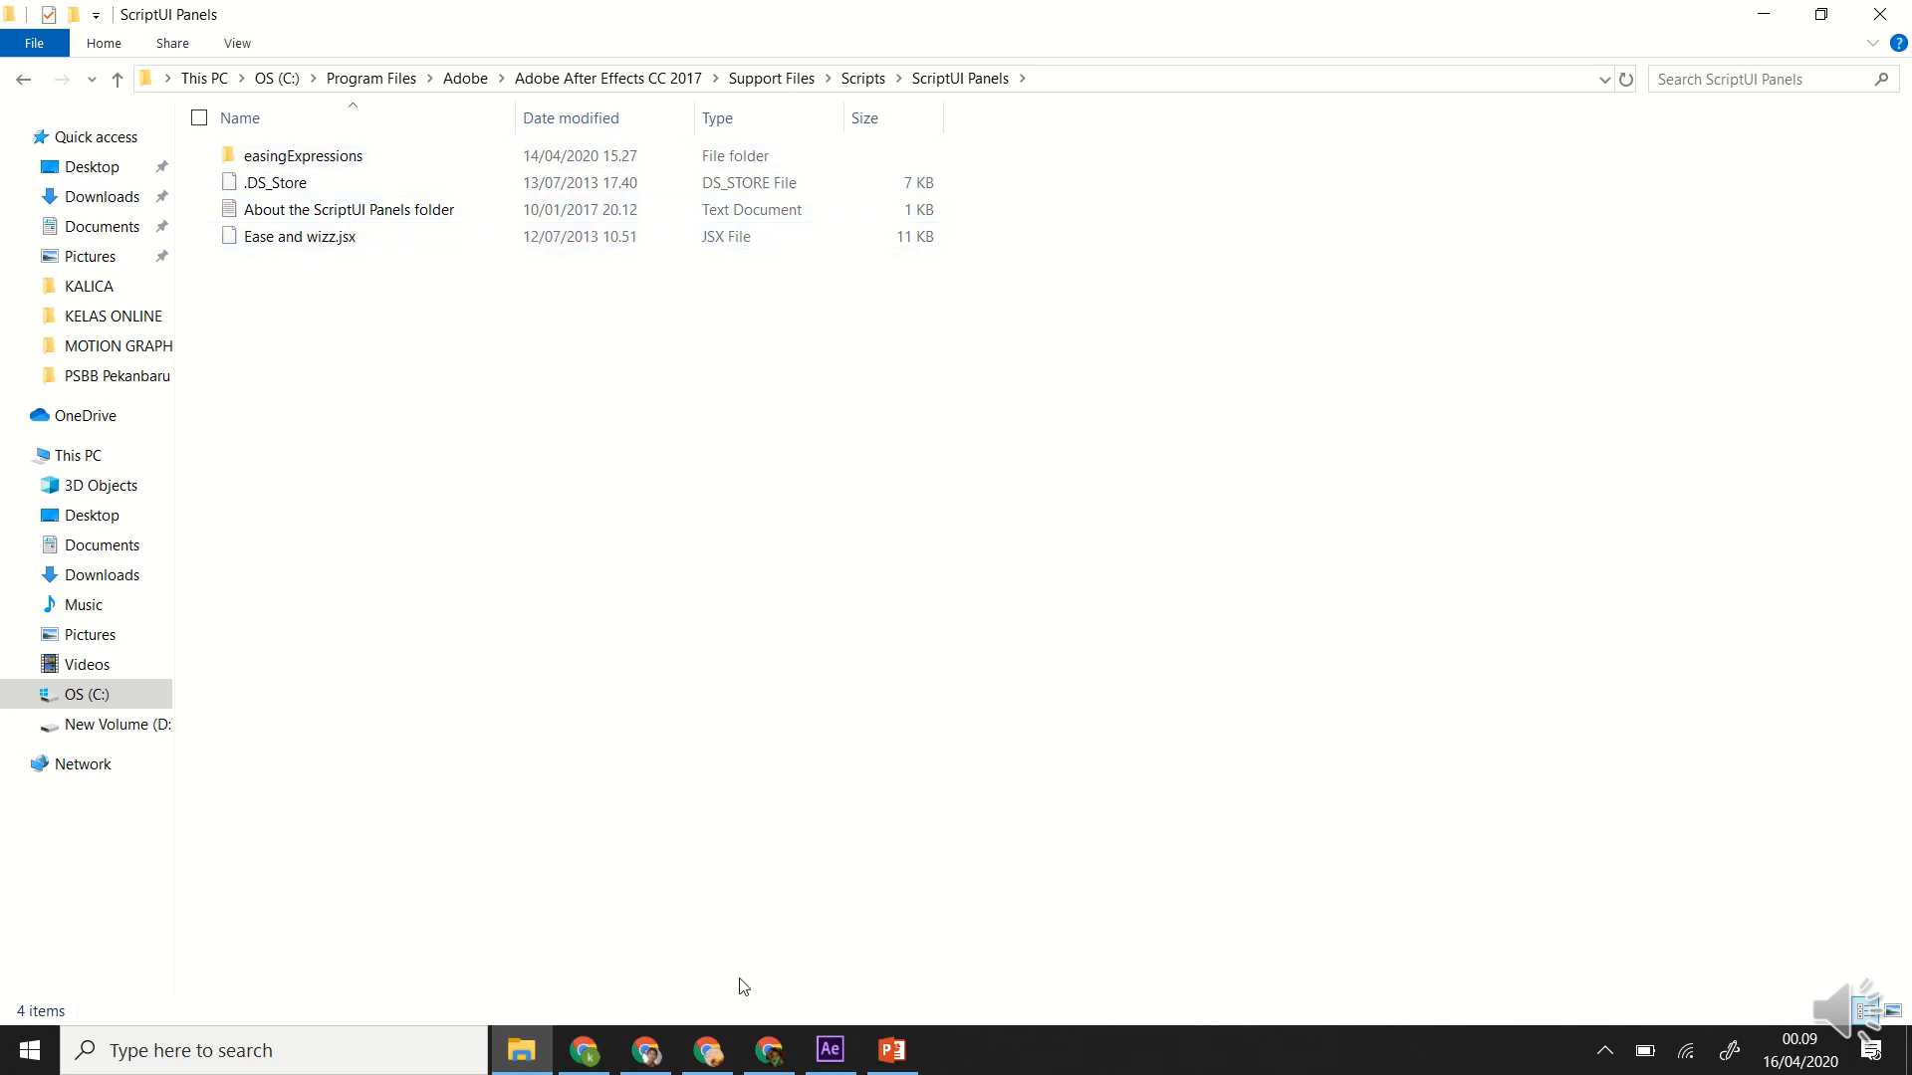
Switch back to After Effects, select all Scale and Position keyframes of the three layers, and open the Ease and wizz script.
click(831, 1050)
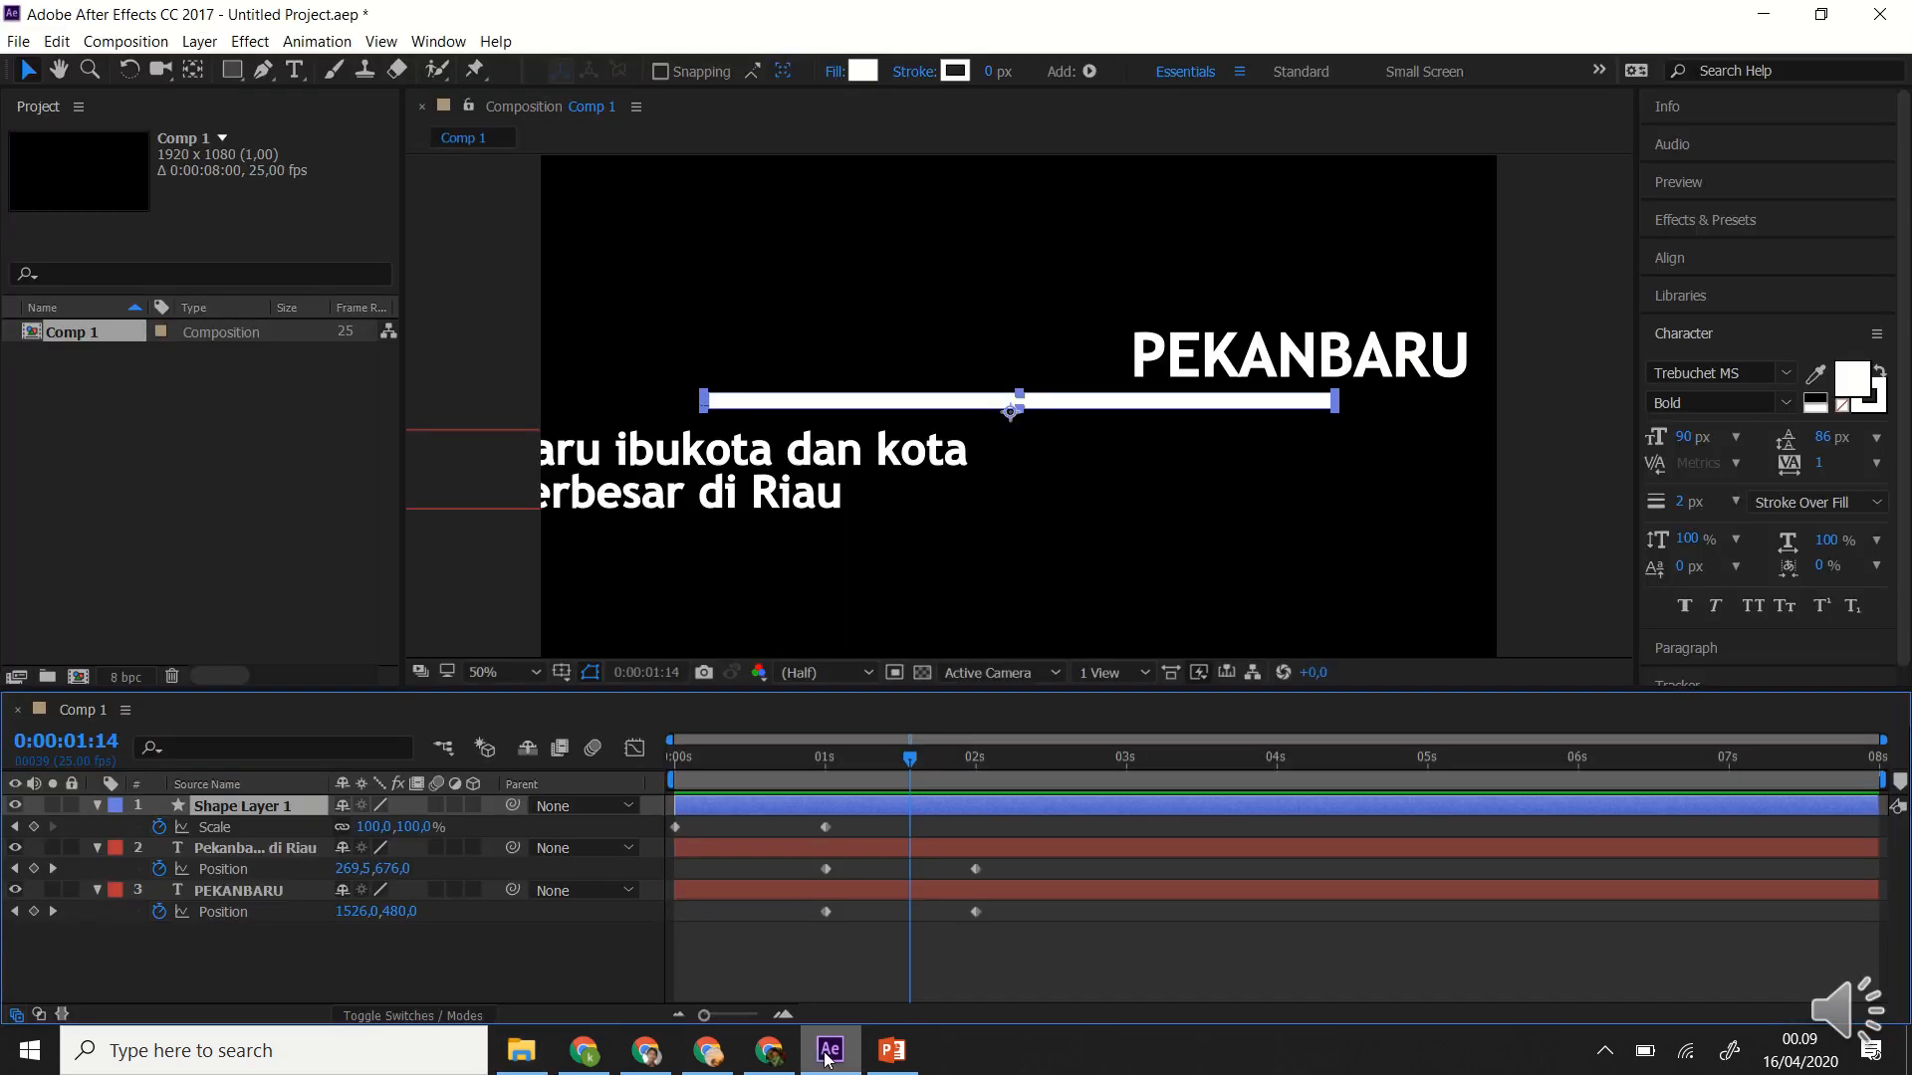
click(438, 41)
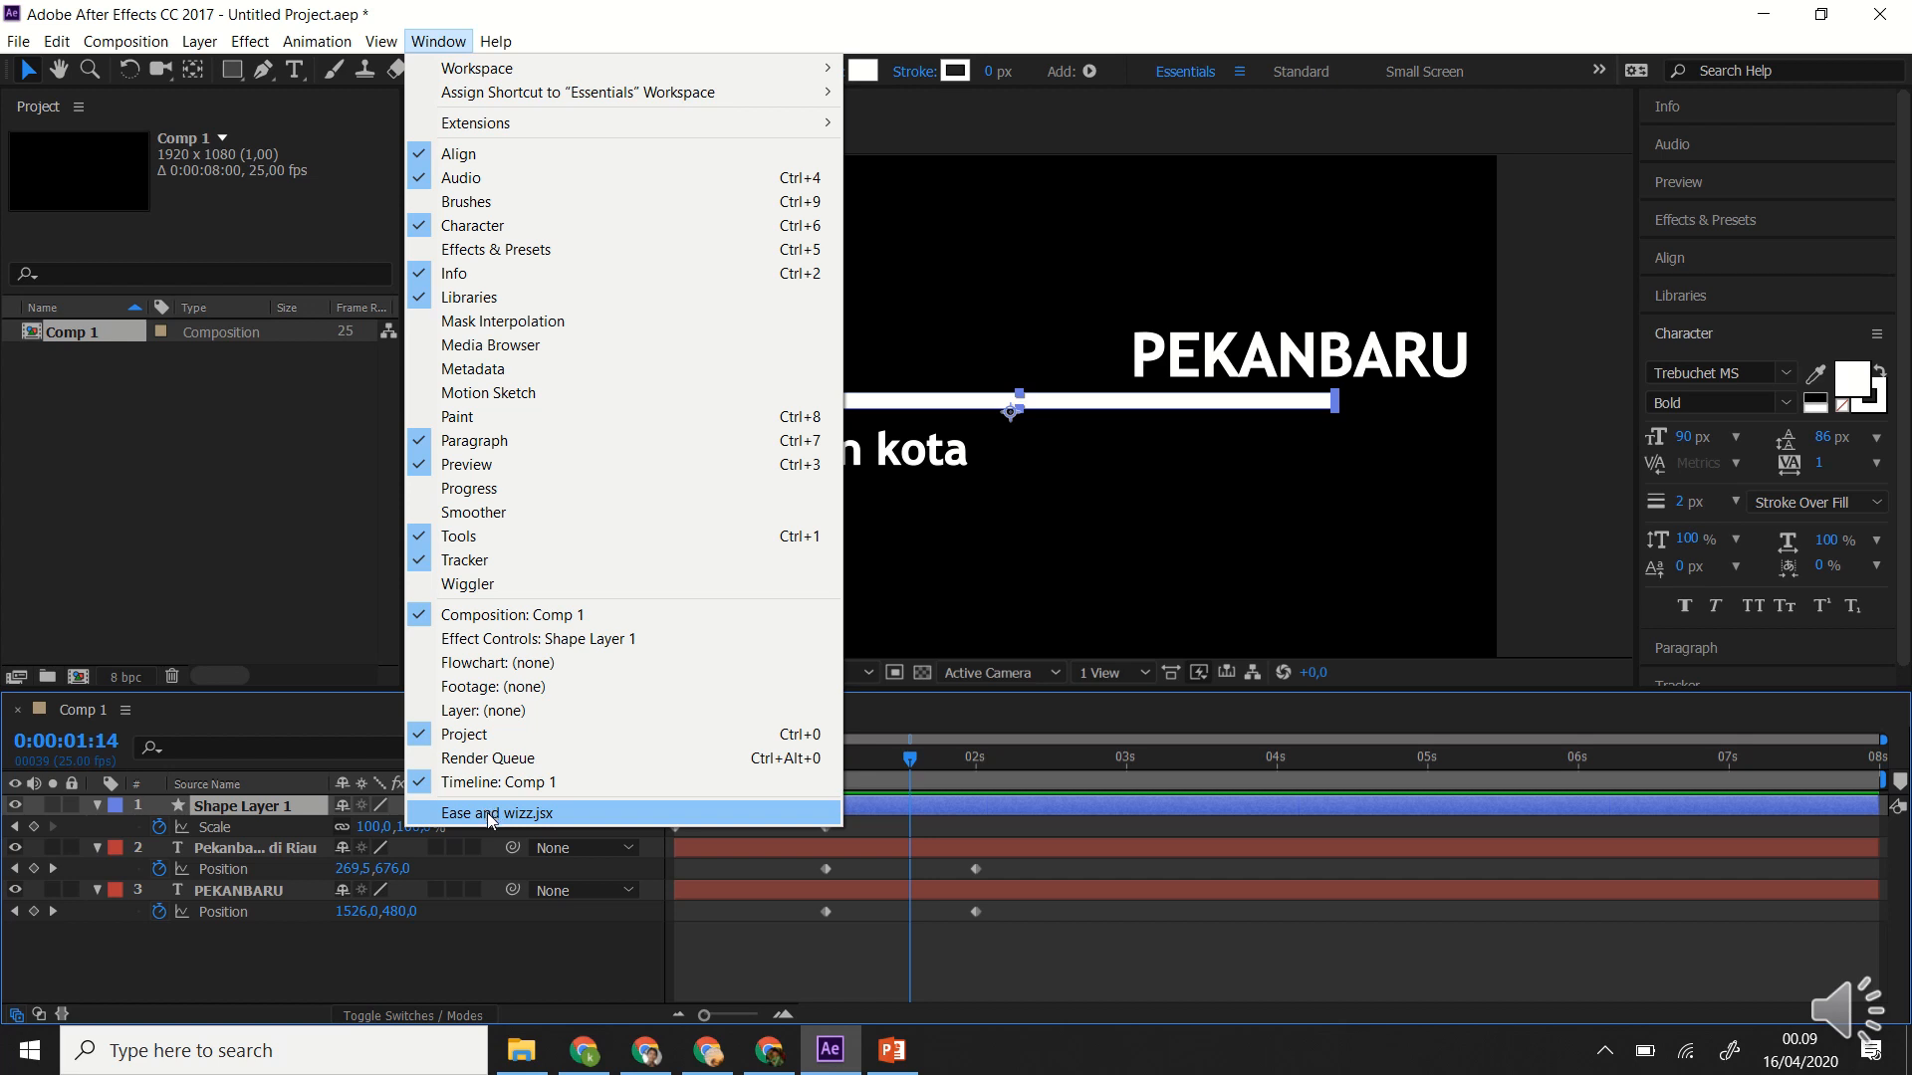
click(1105, 830)
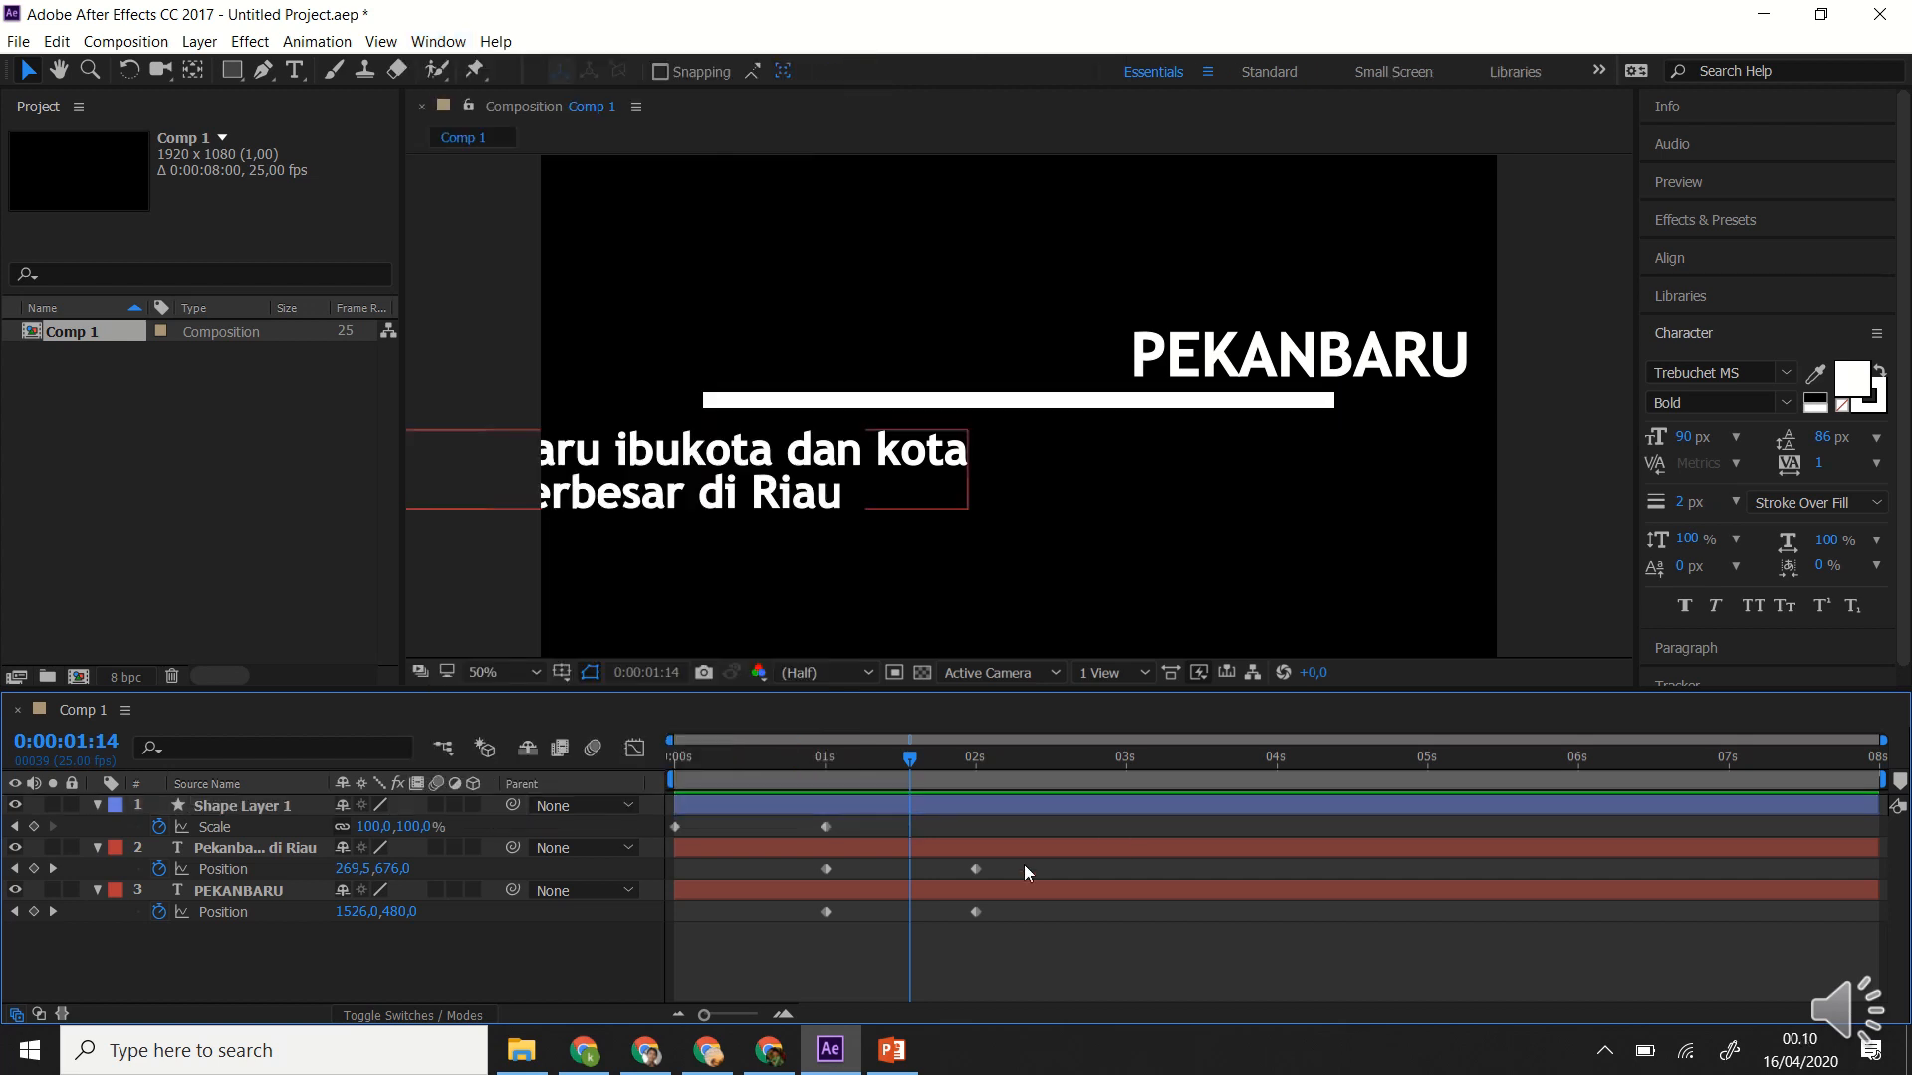
drag(1048, 941, 661, 809)
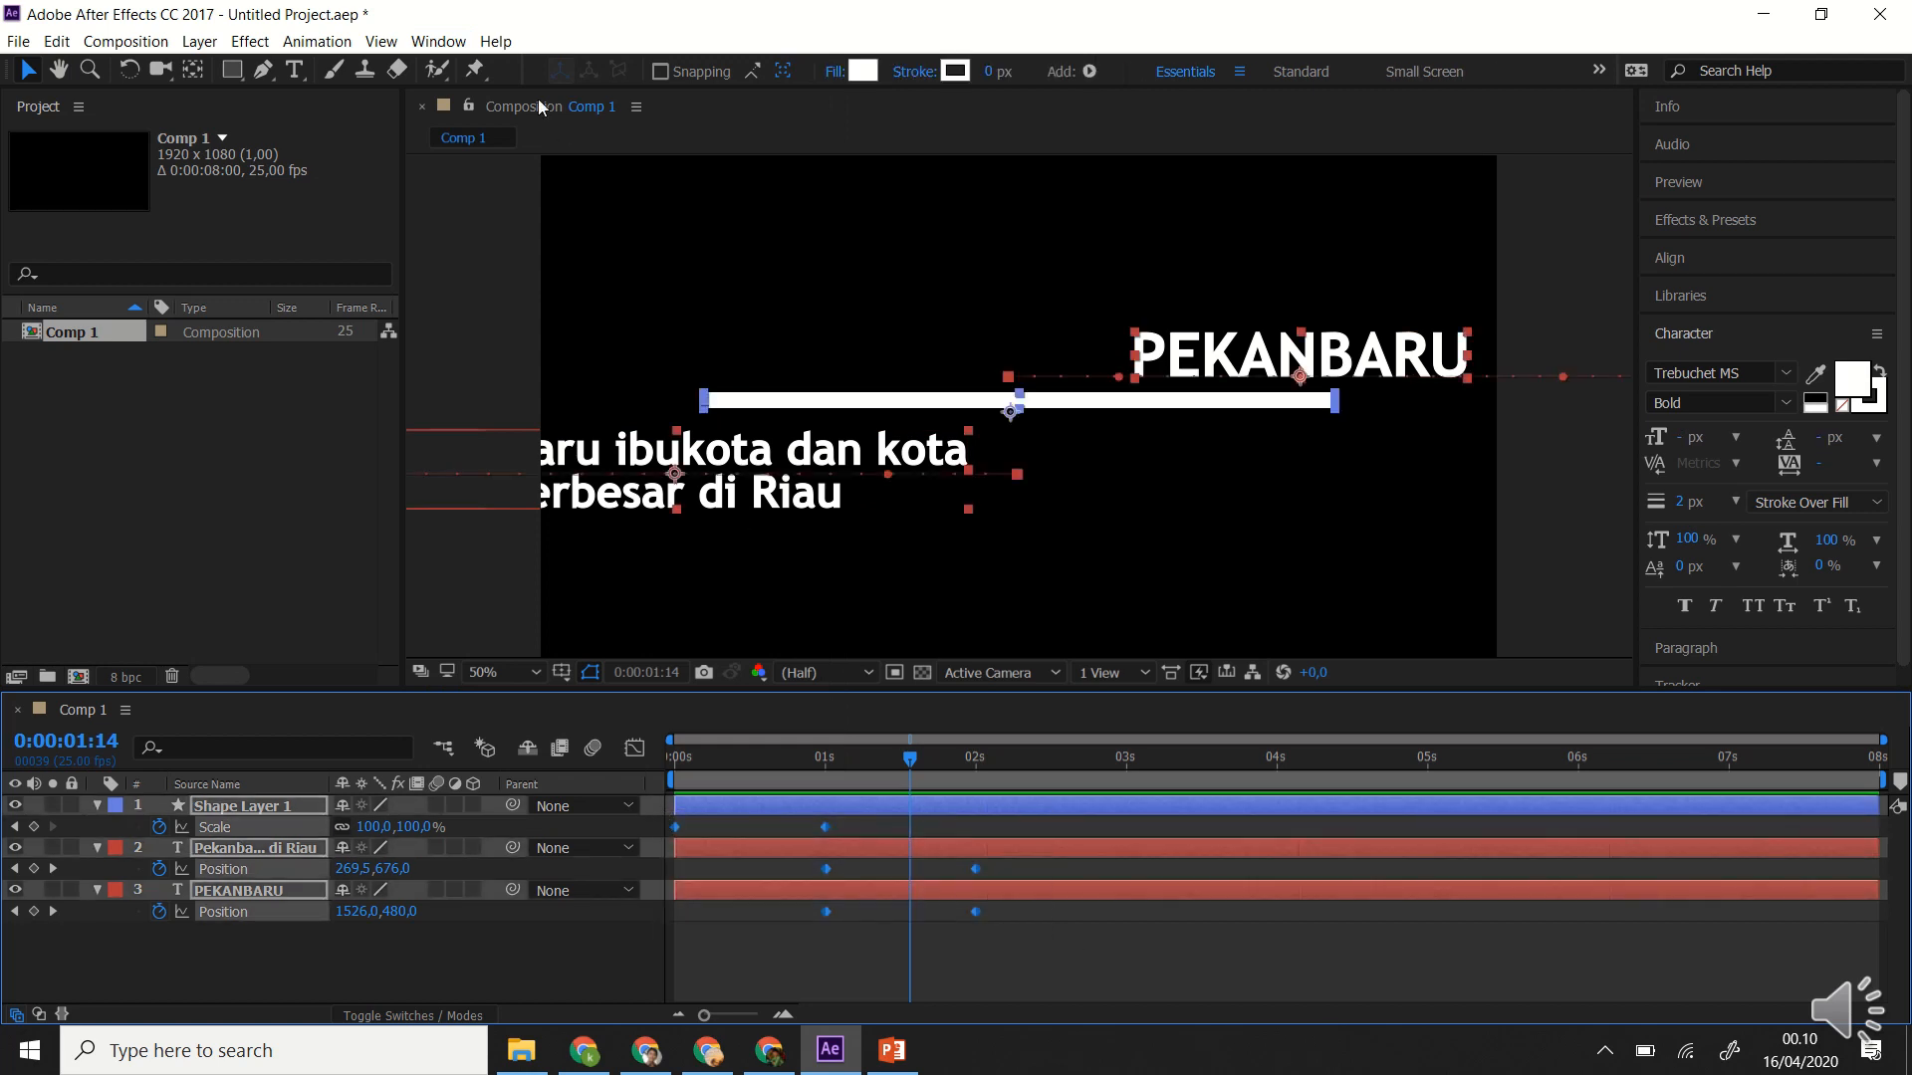
click(430, 42)
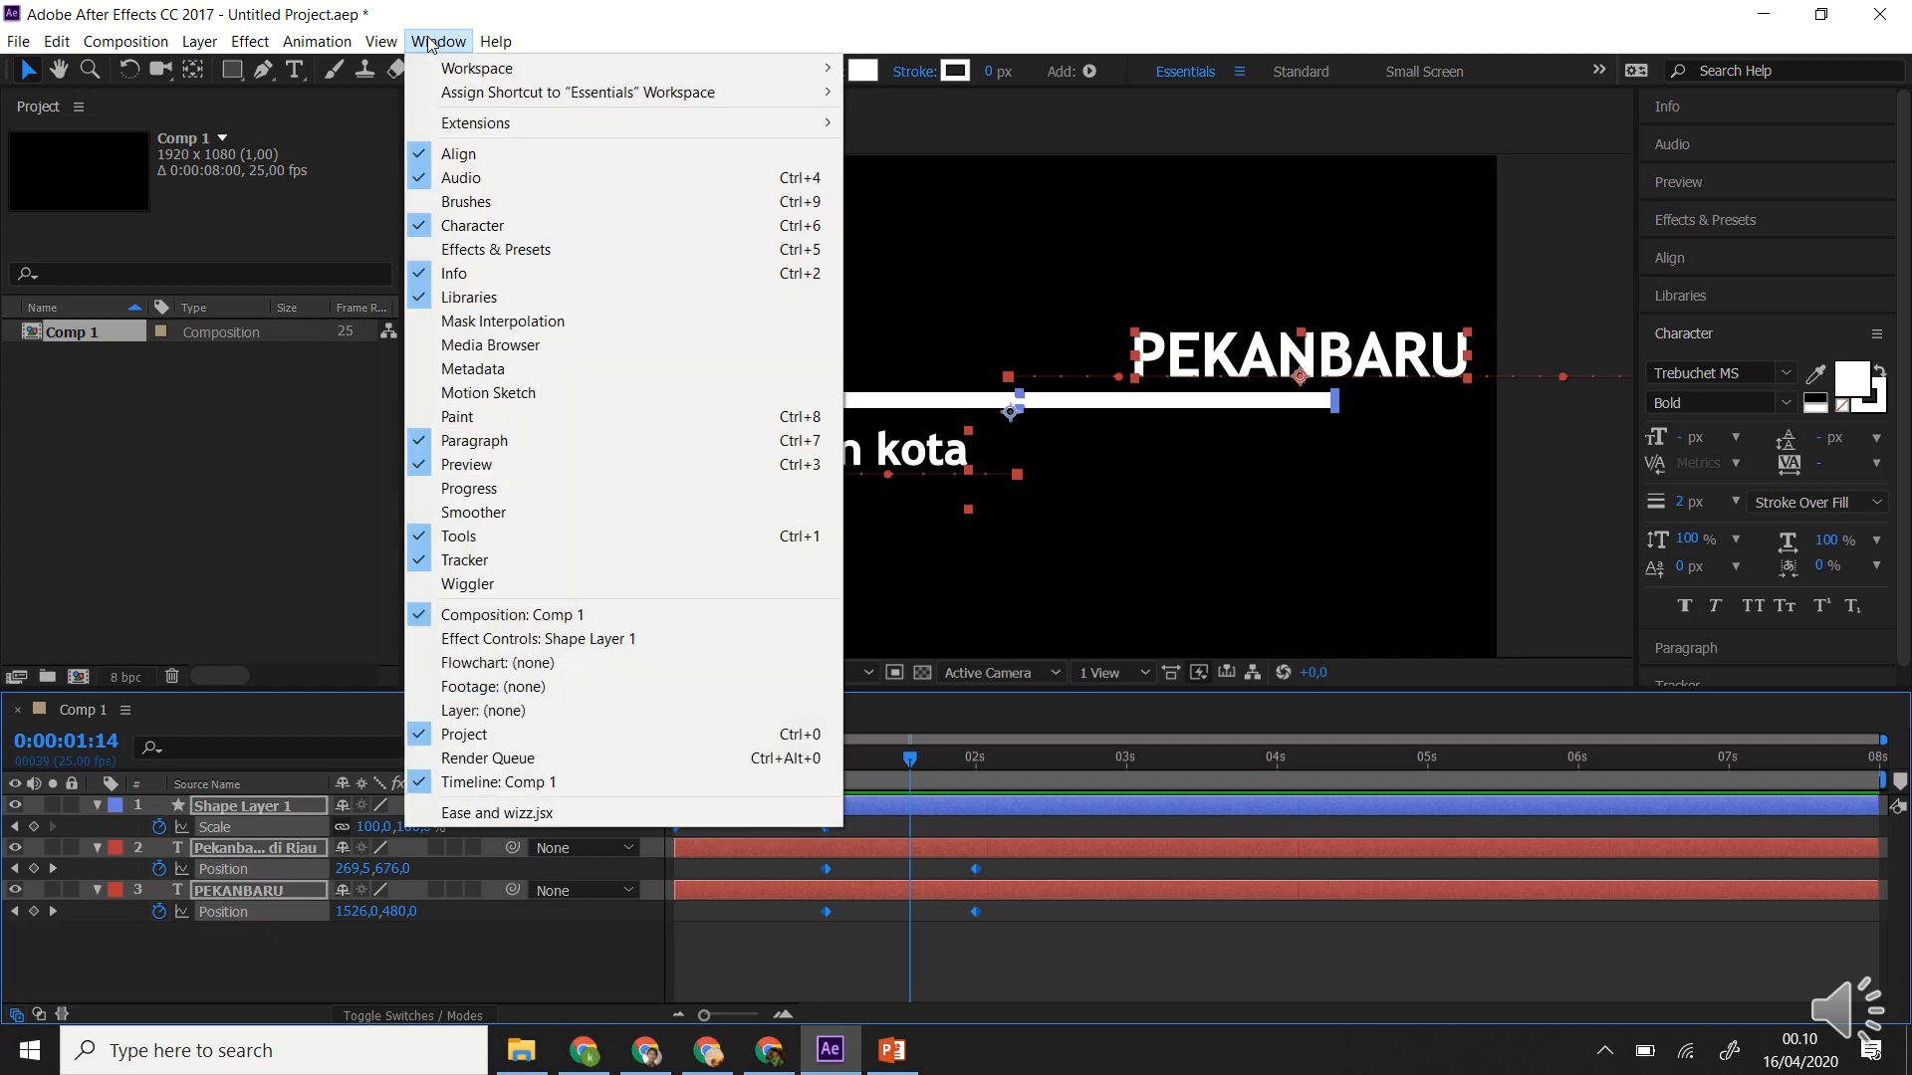
click(464, 813)
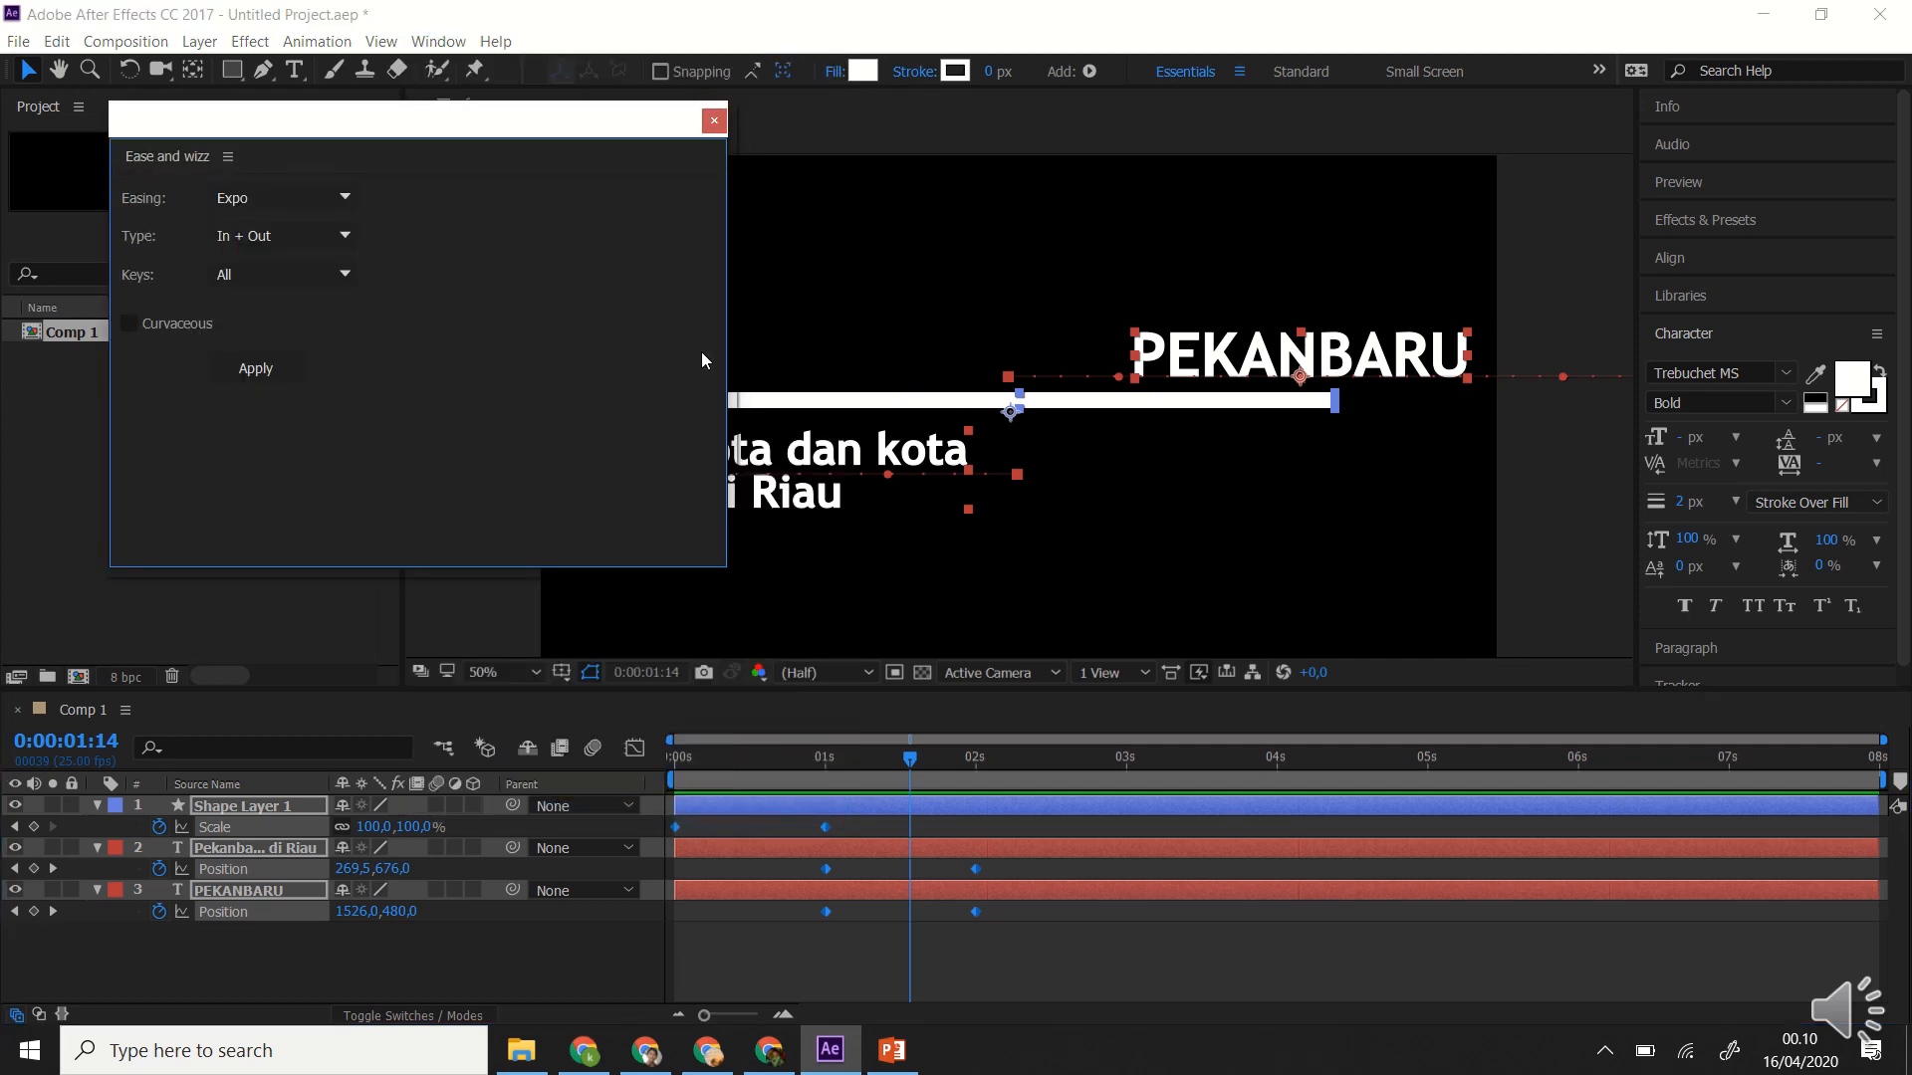
Apply Expo easing with type In + Out and keys All to the selected keyframes, and close the Ease and wizz window.
click(348, 199)
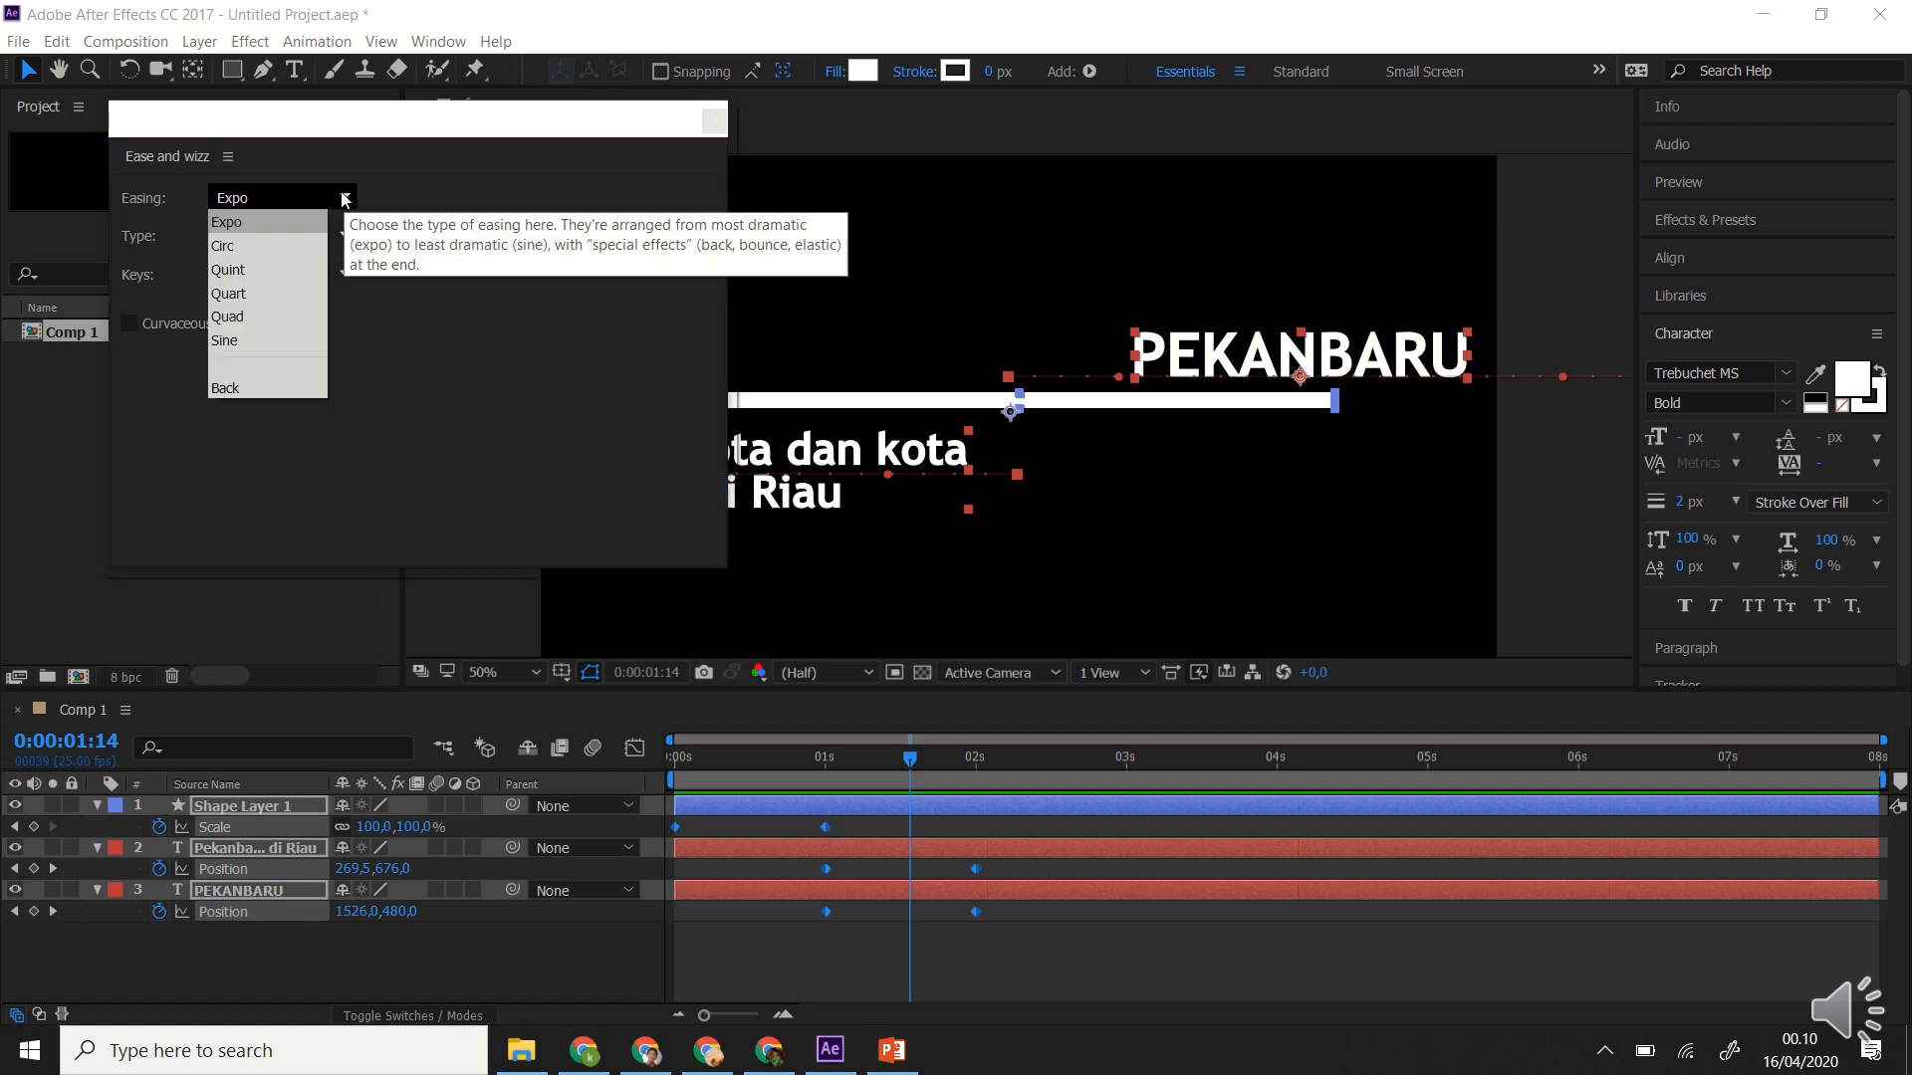
click(259, 221)
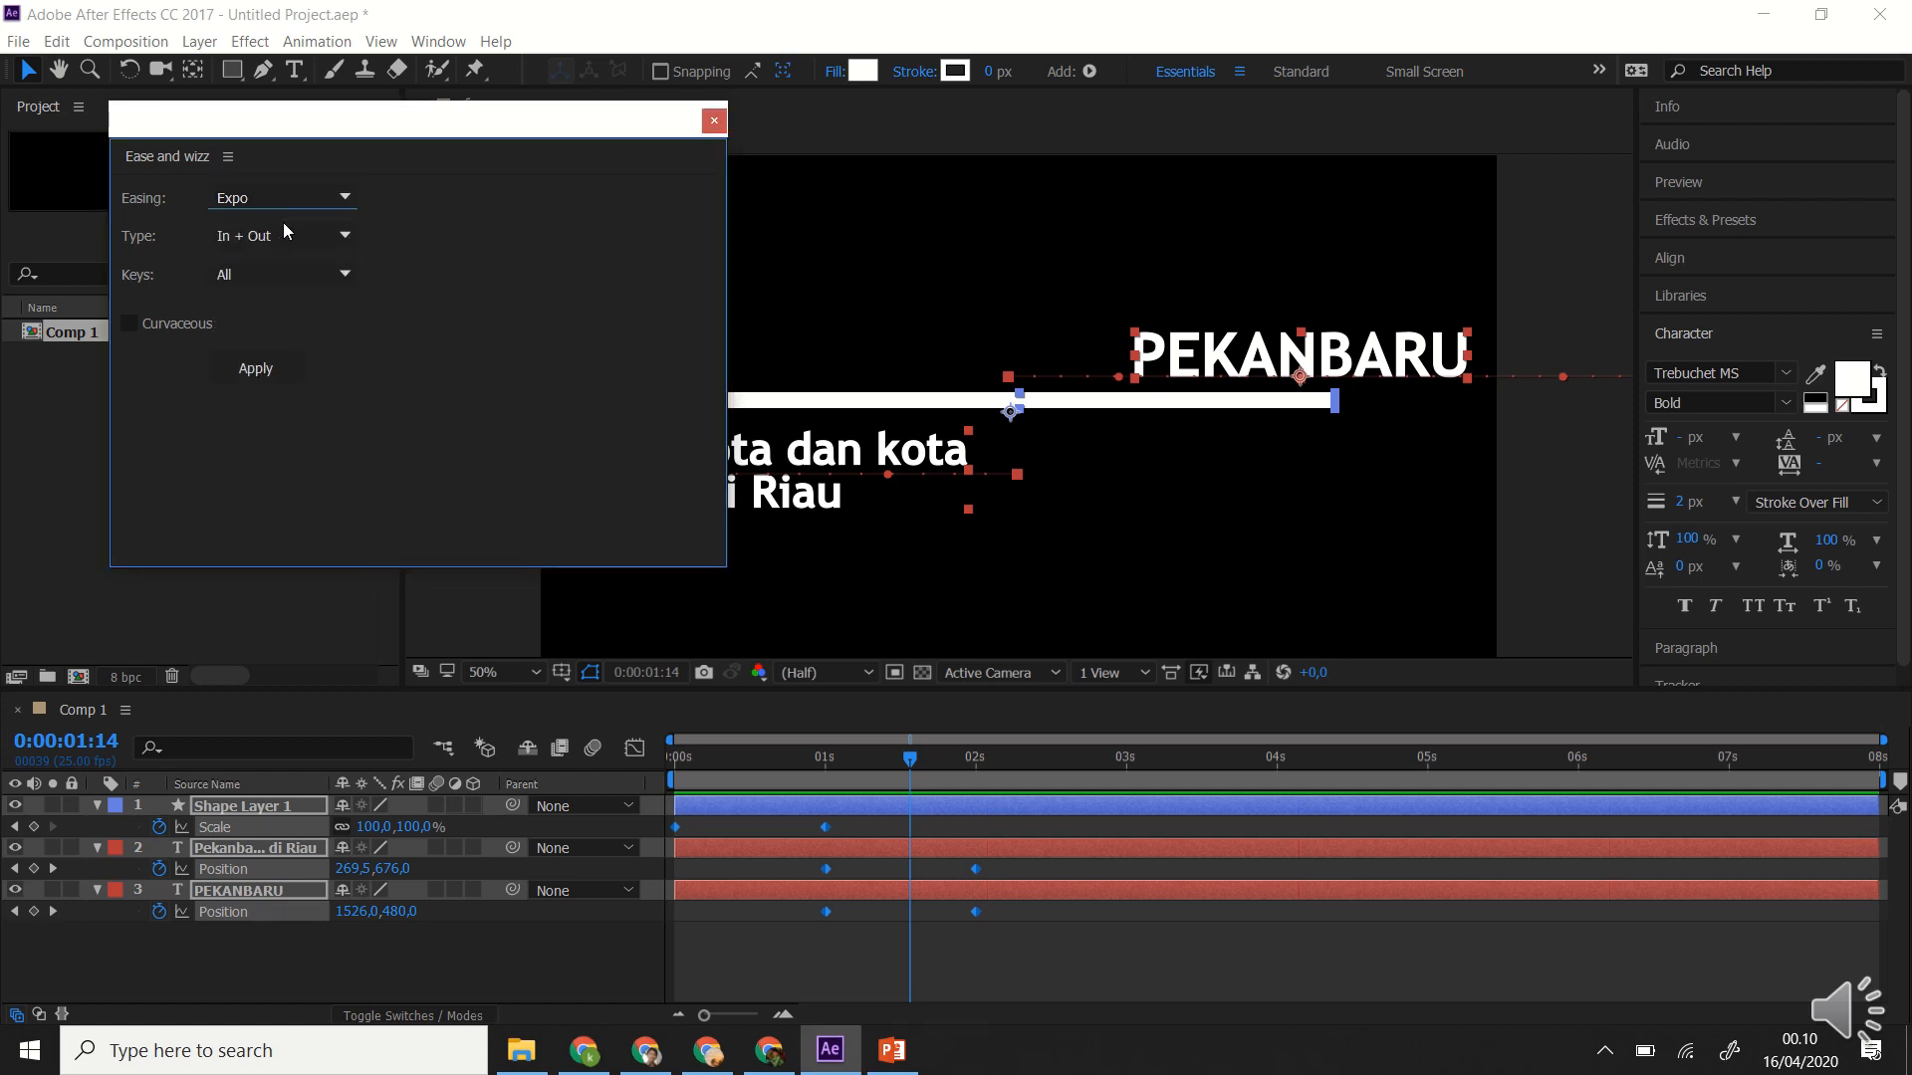
click(257, 371)
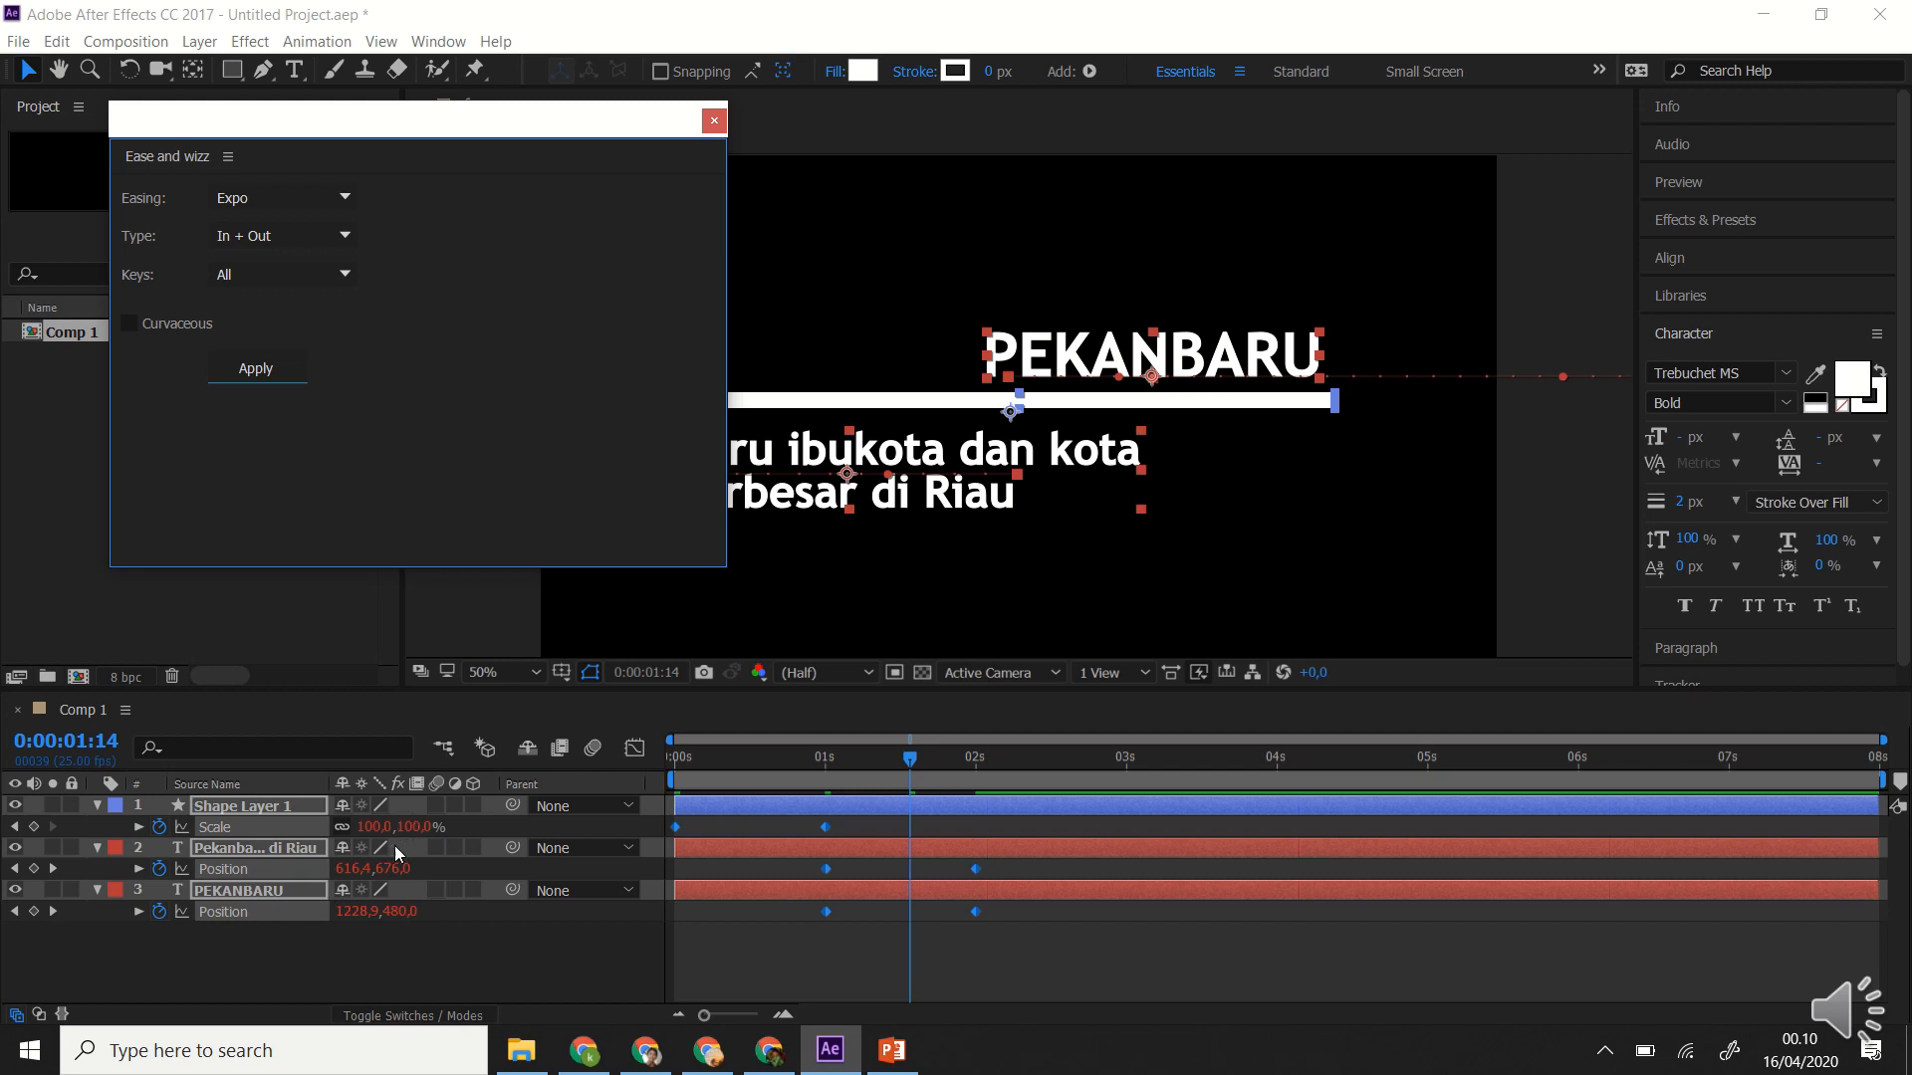
click(714, 124)
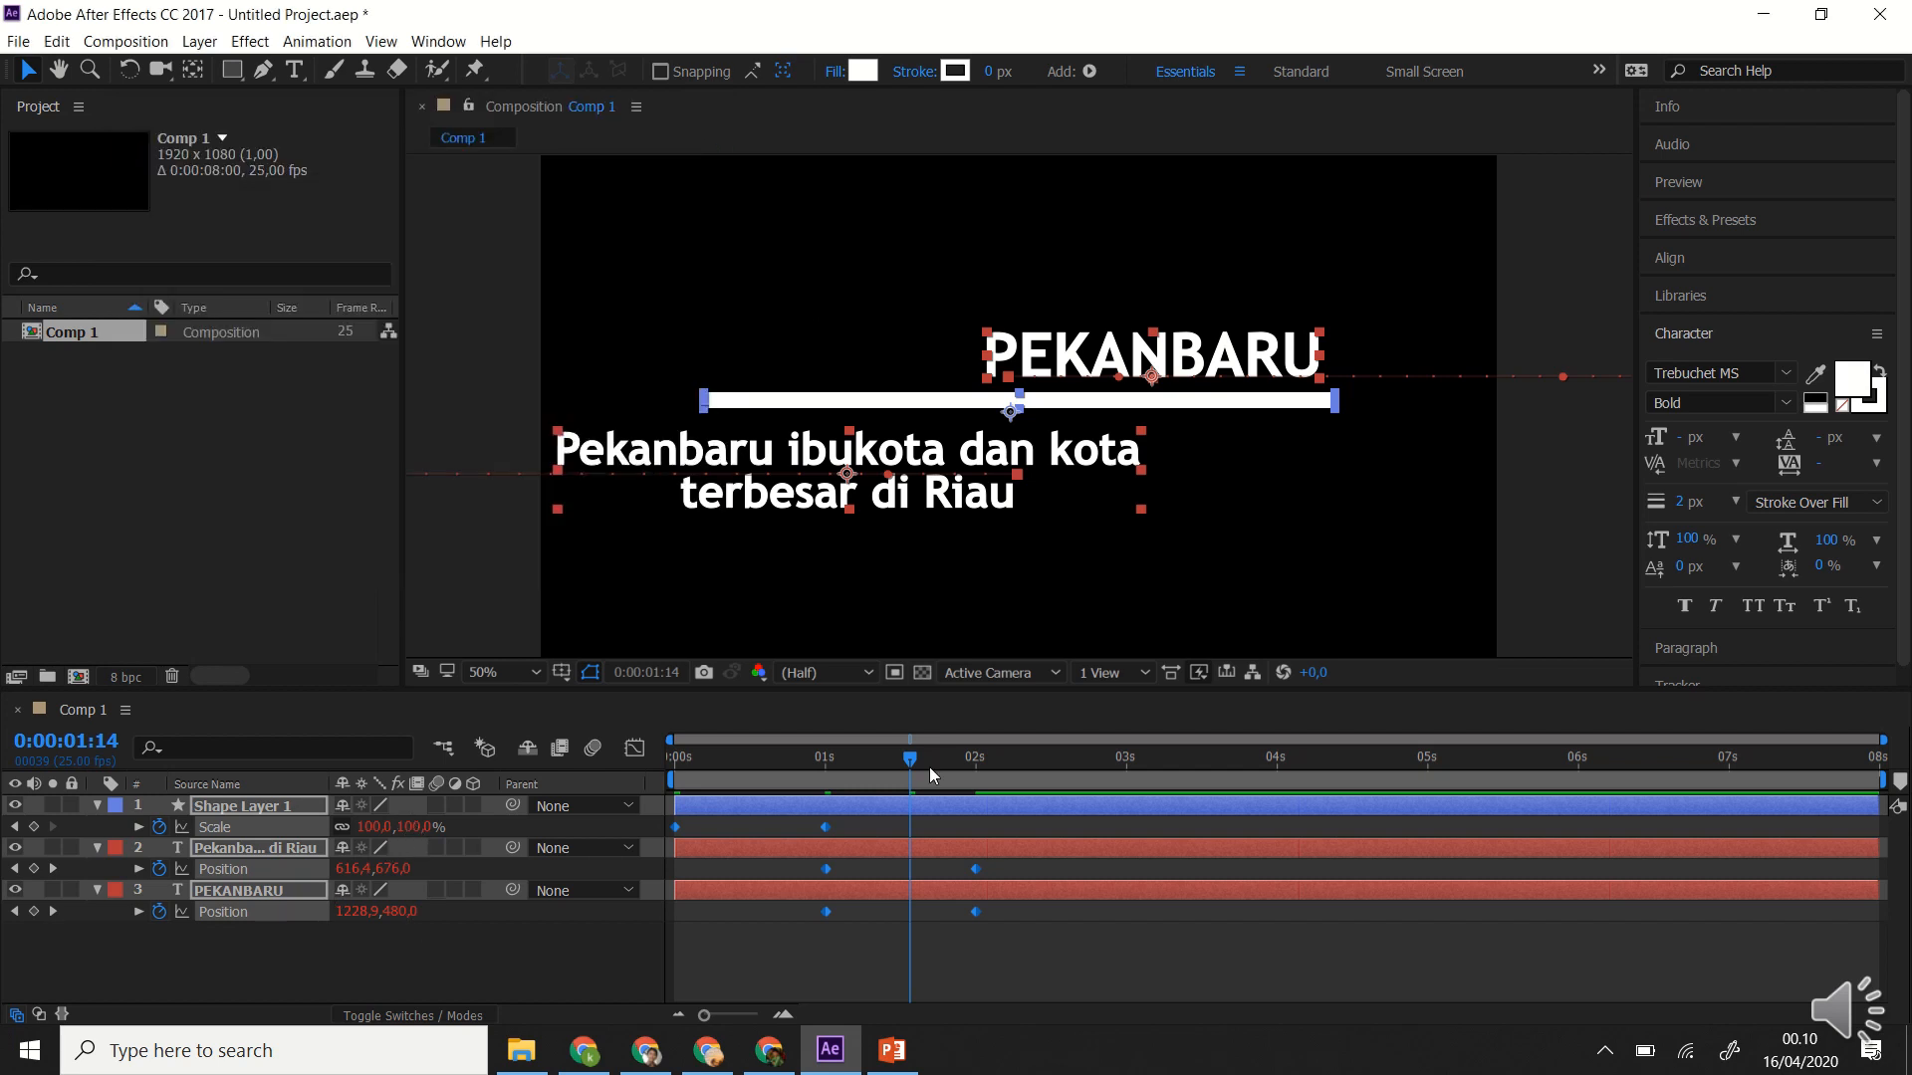
Preview the title animation from 0 seconds several times to check the Expo easing on the bar and both texts.
drag(910, 761, 660, 761)
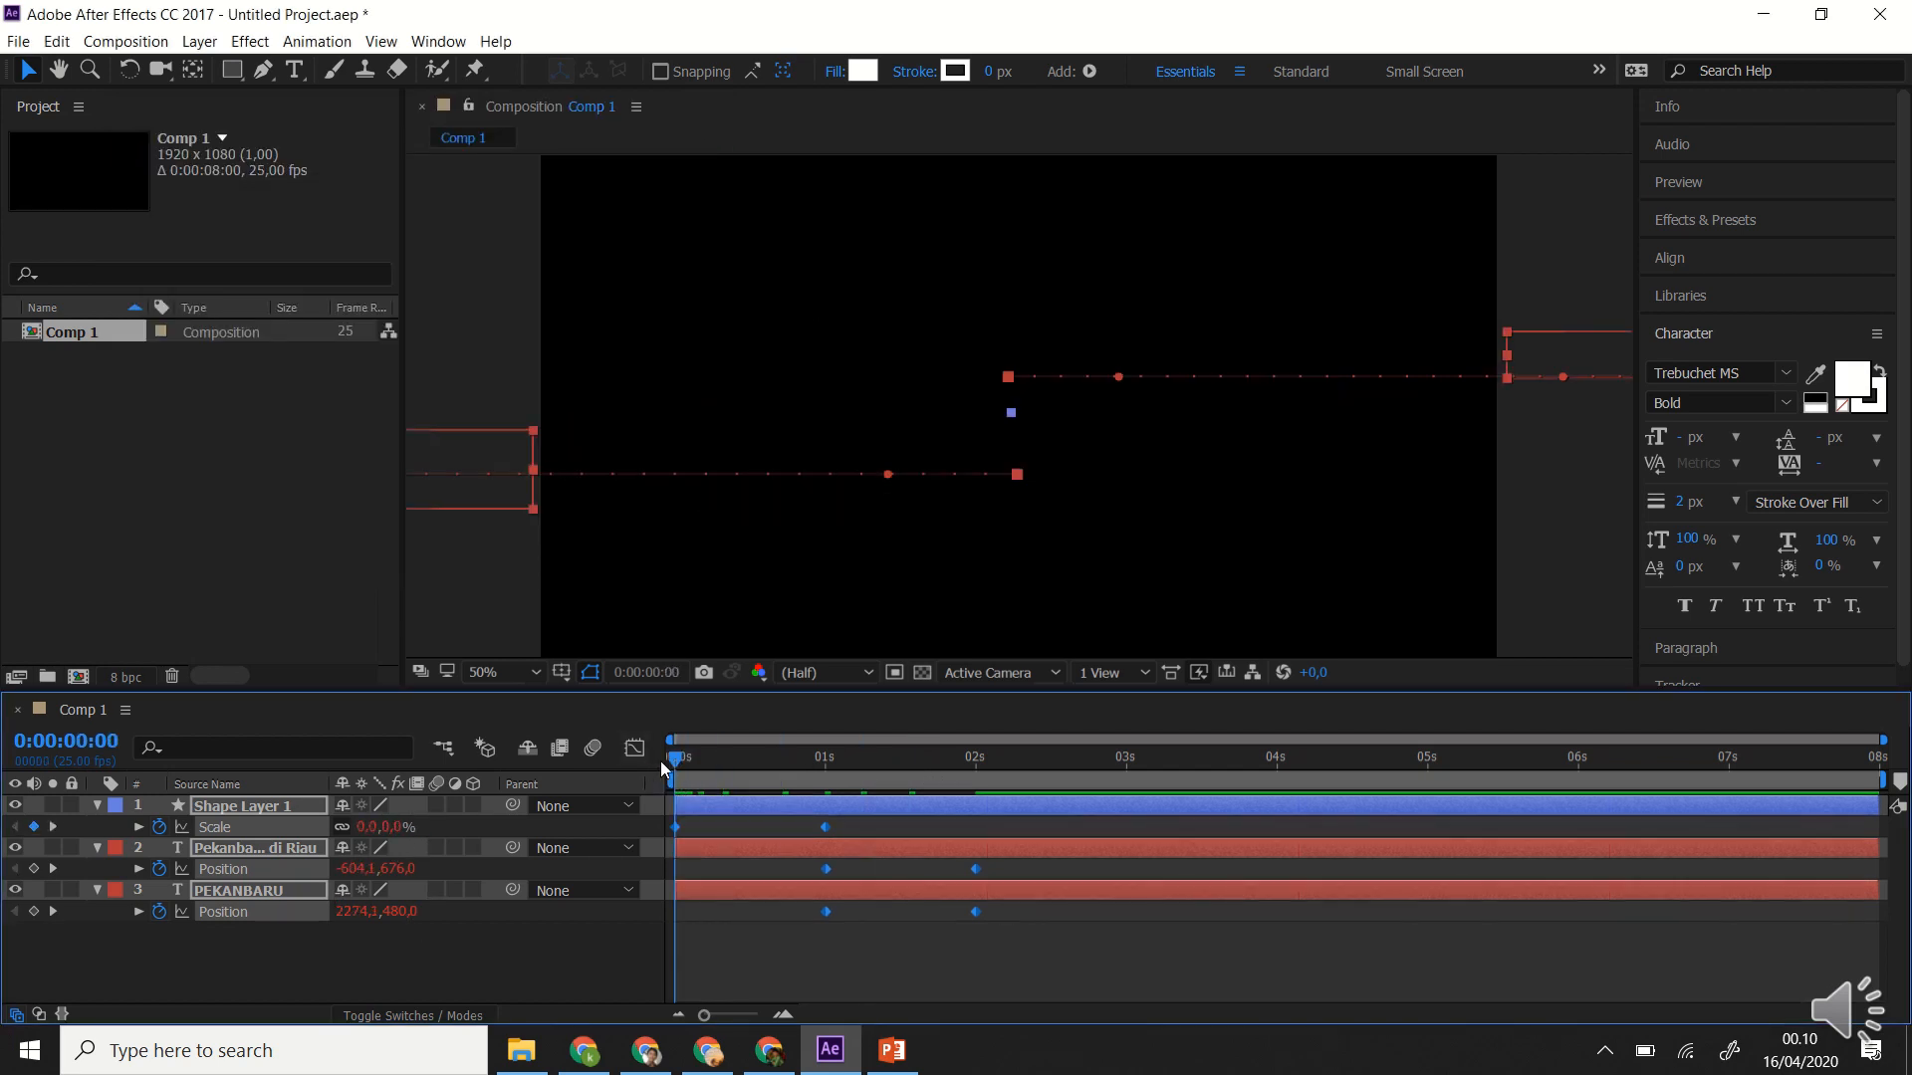
key(space)
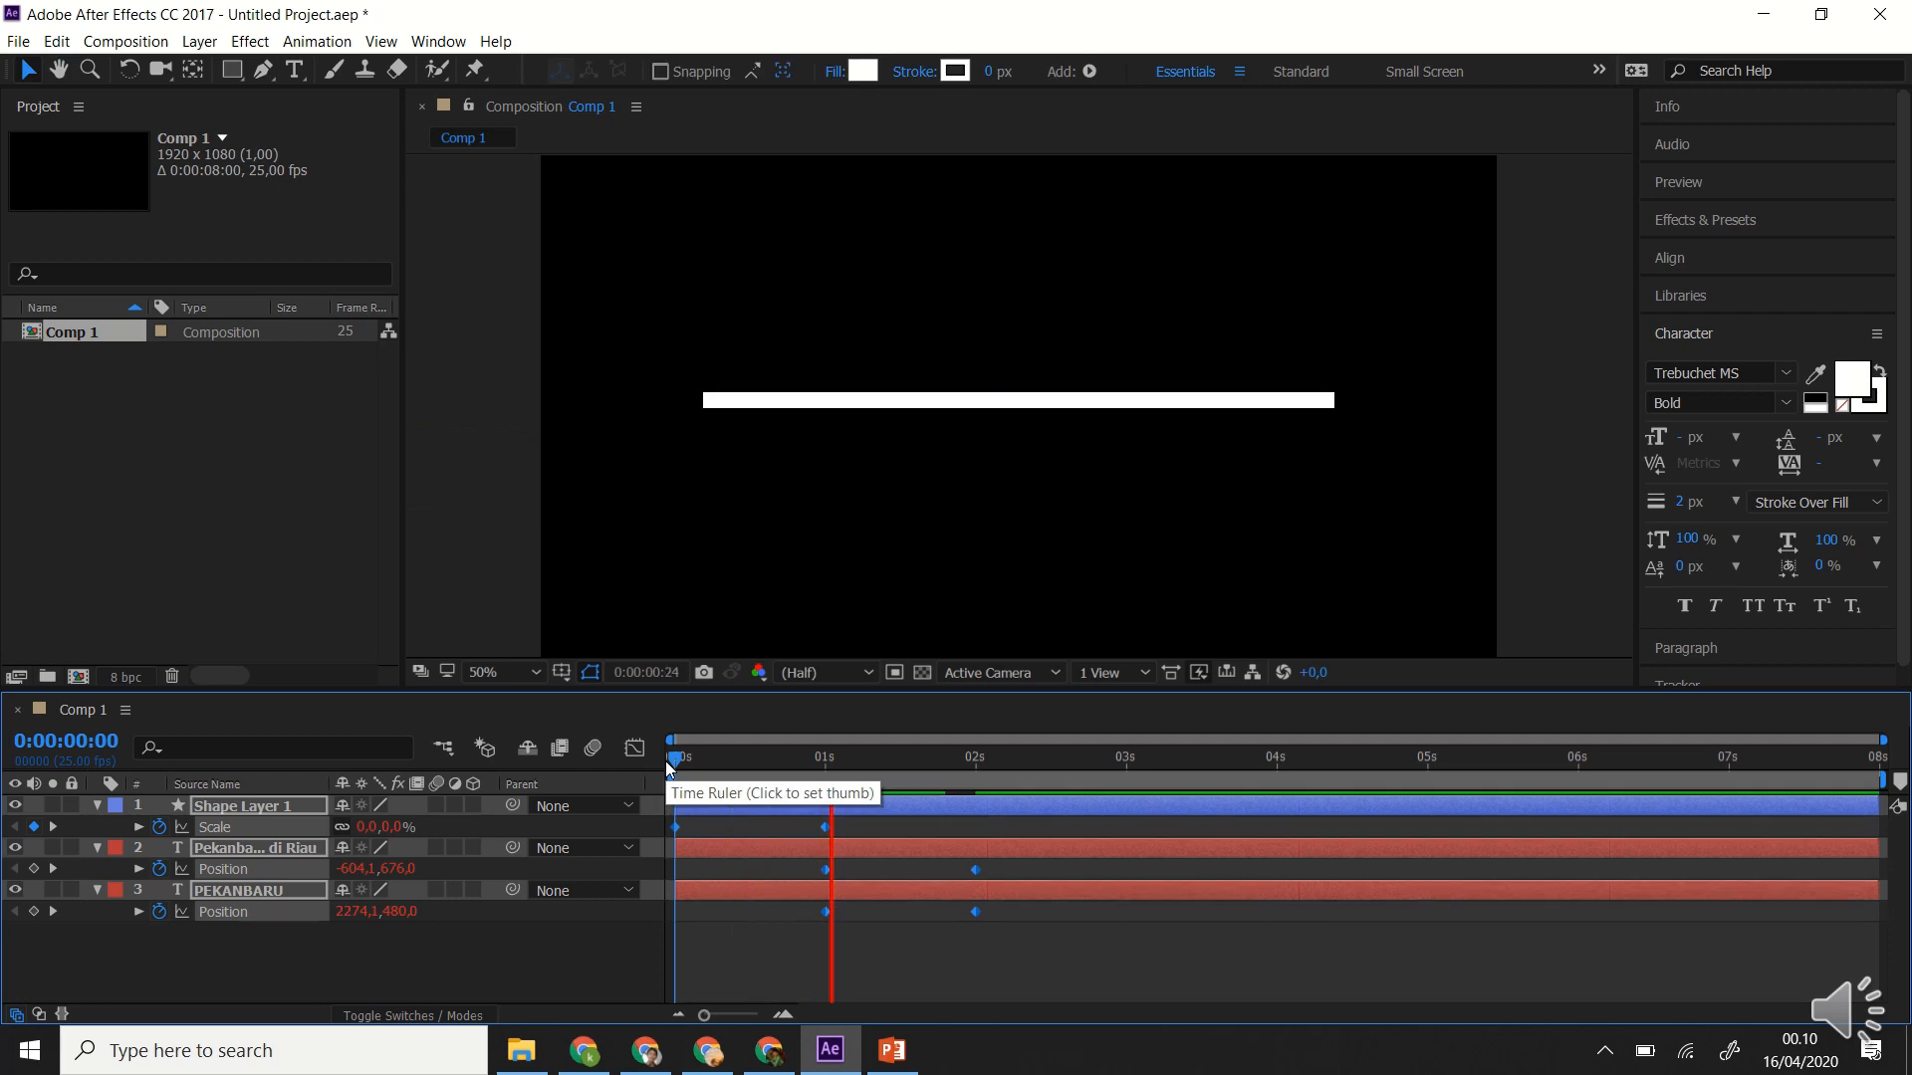
click(1048, 759)
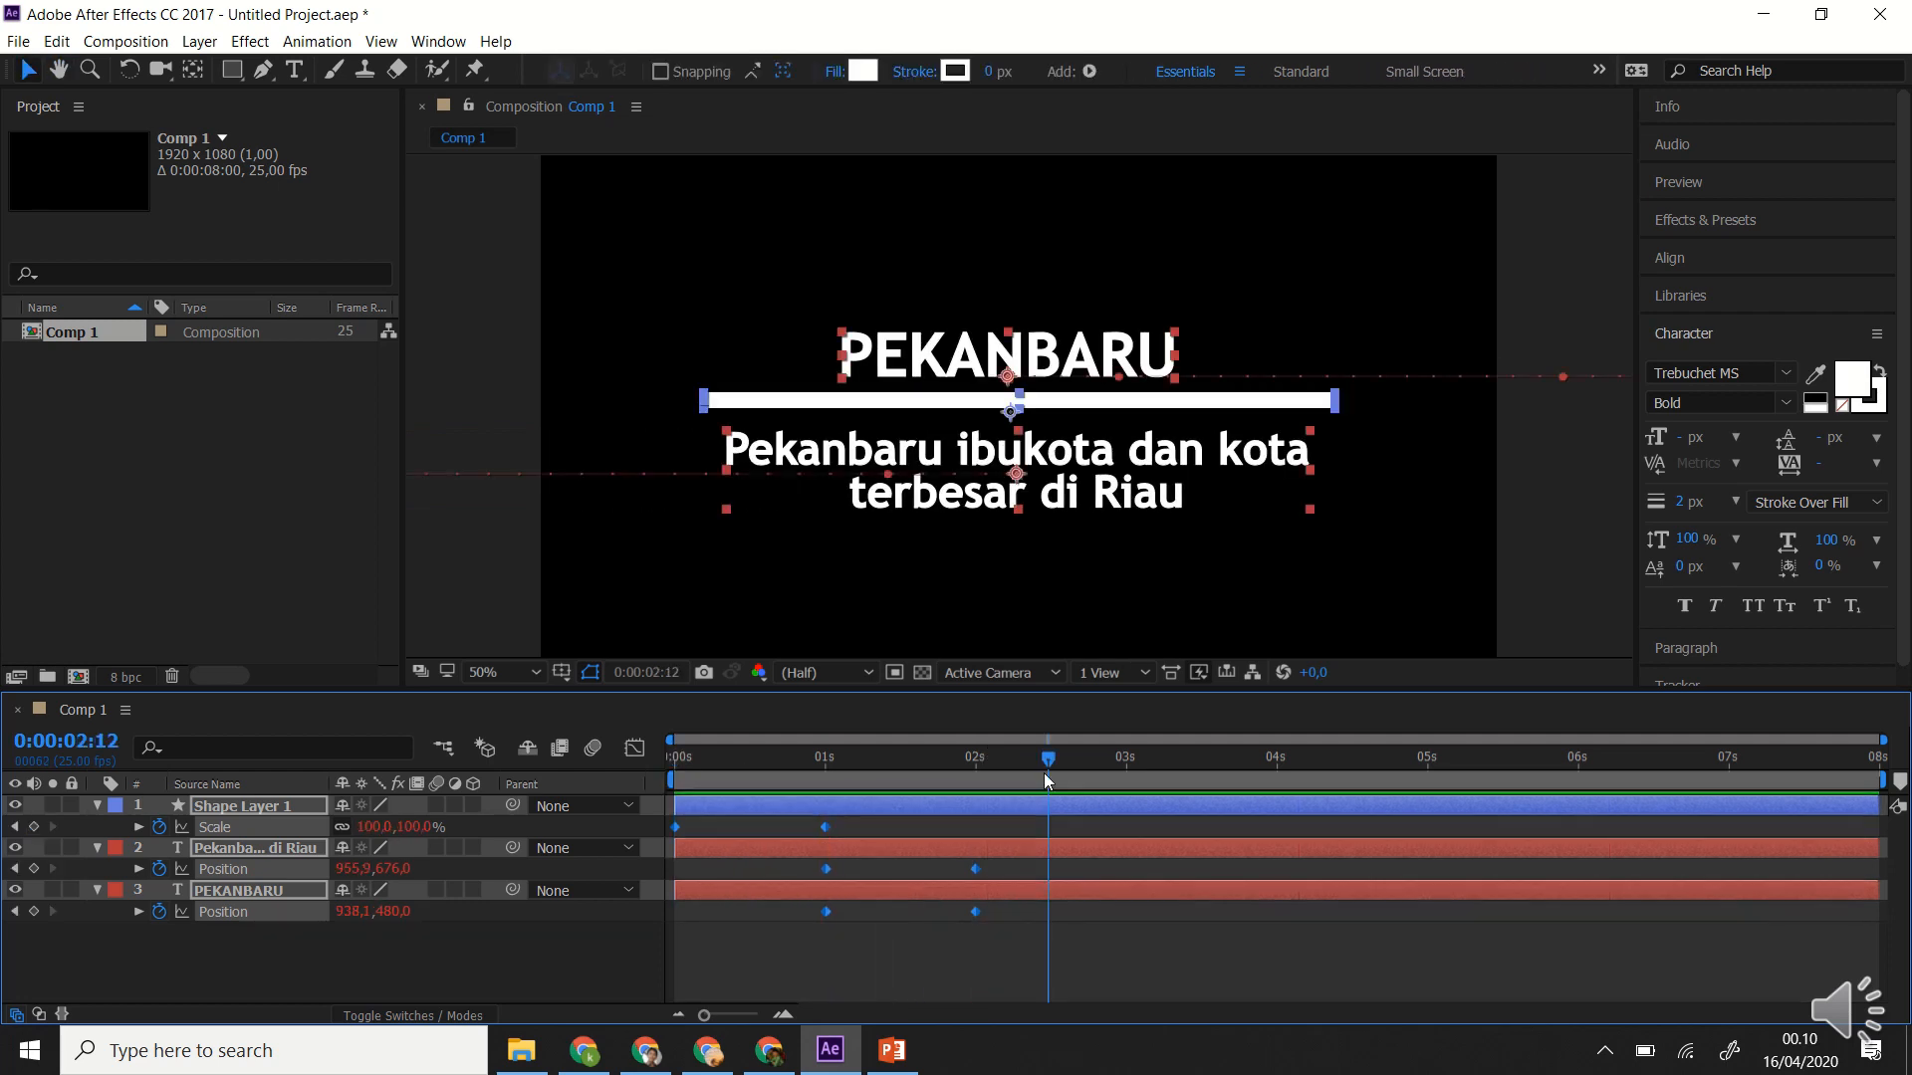
drag(1047, 759, 655, 786)
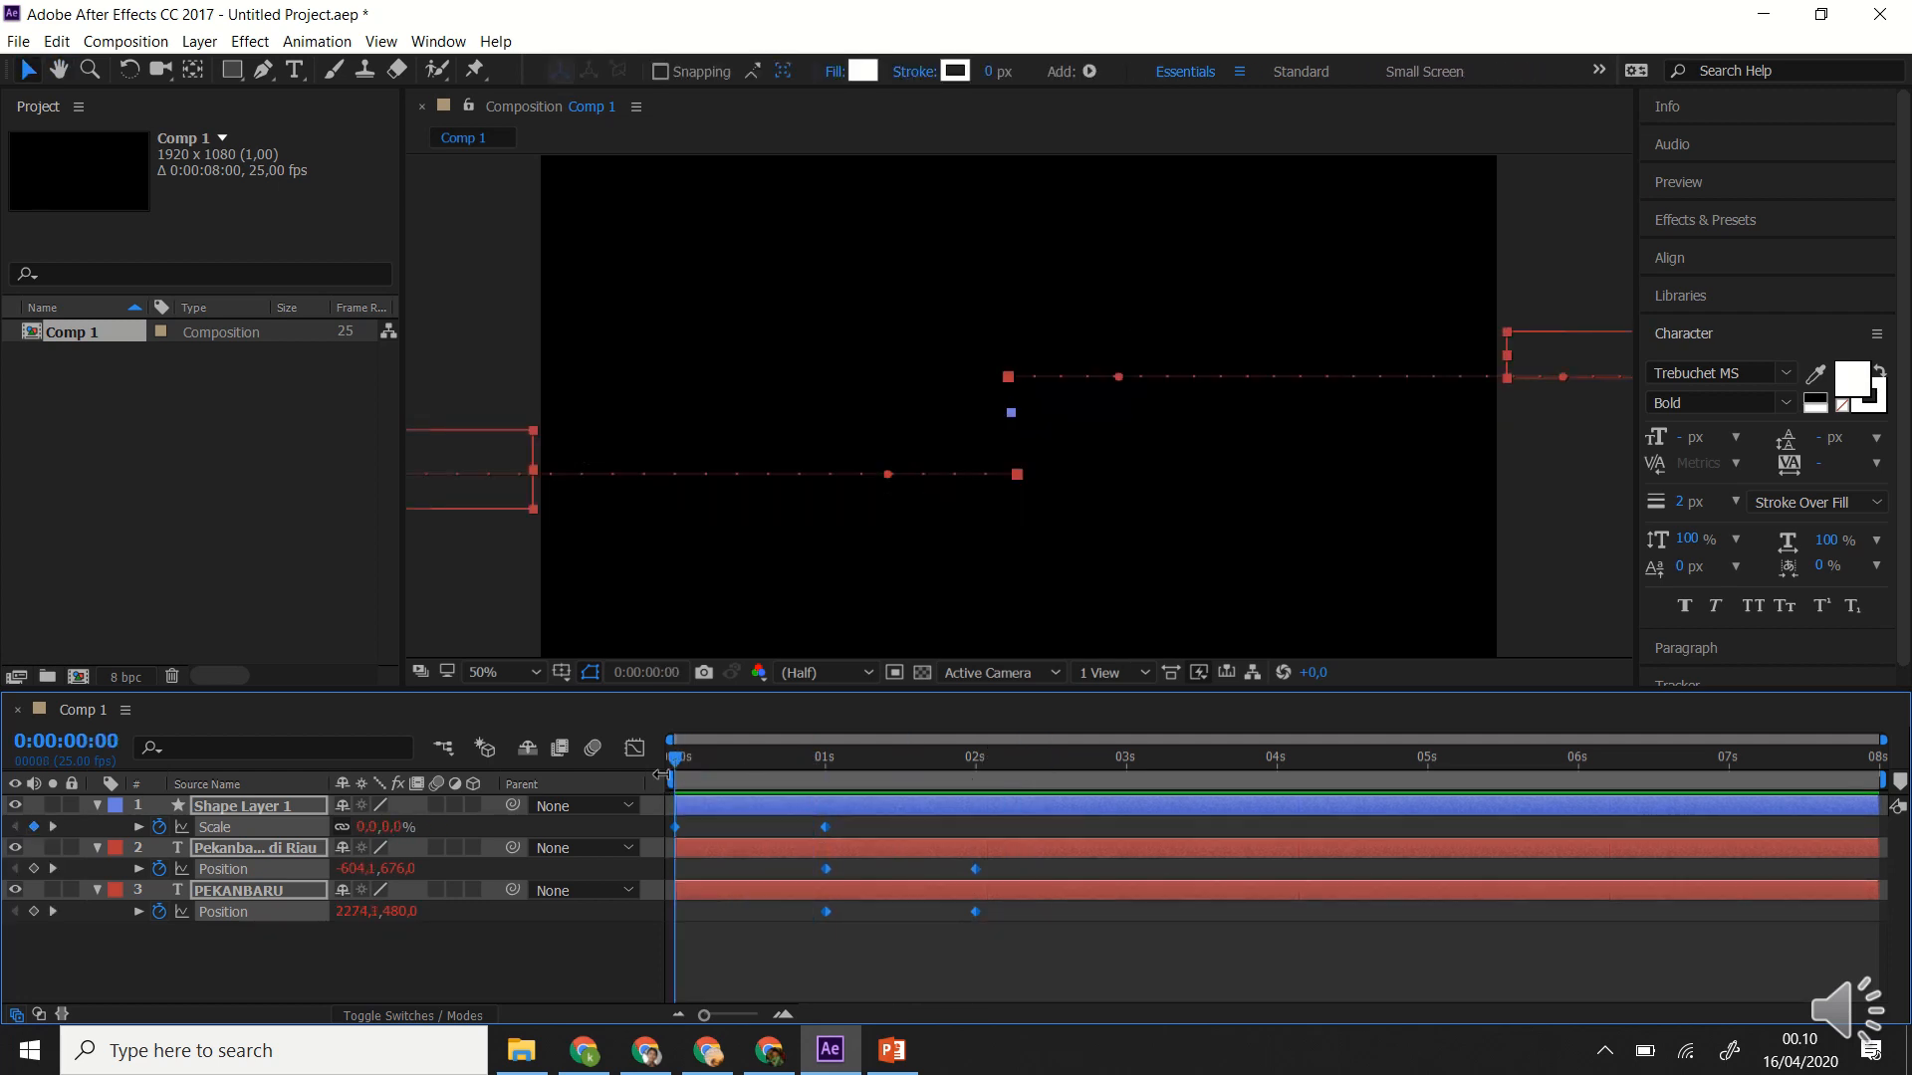
key(space)
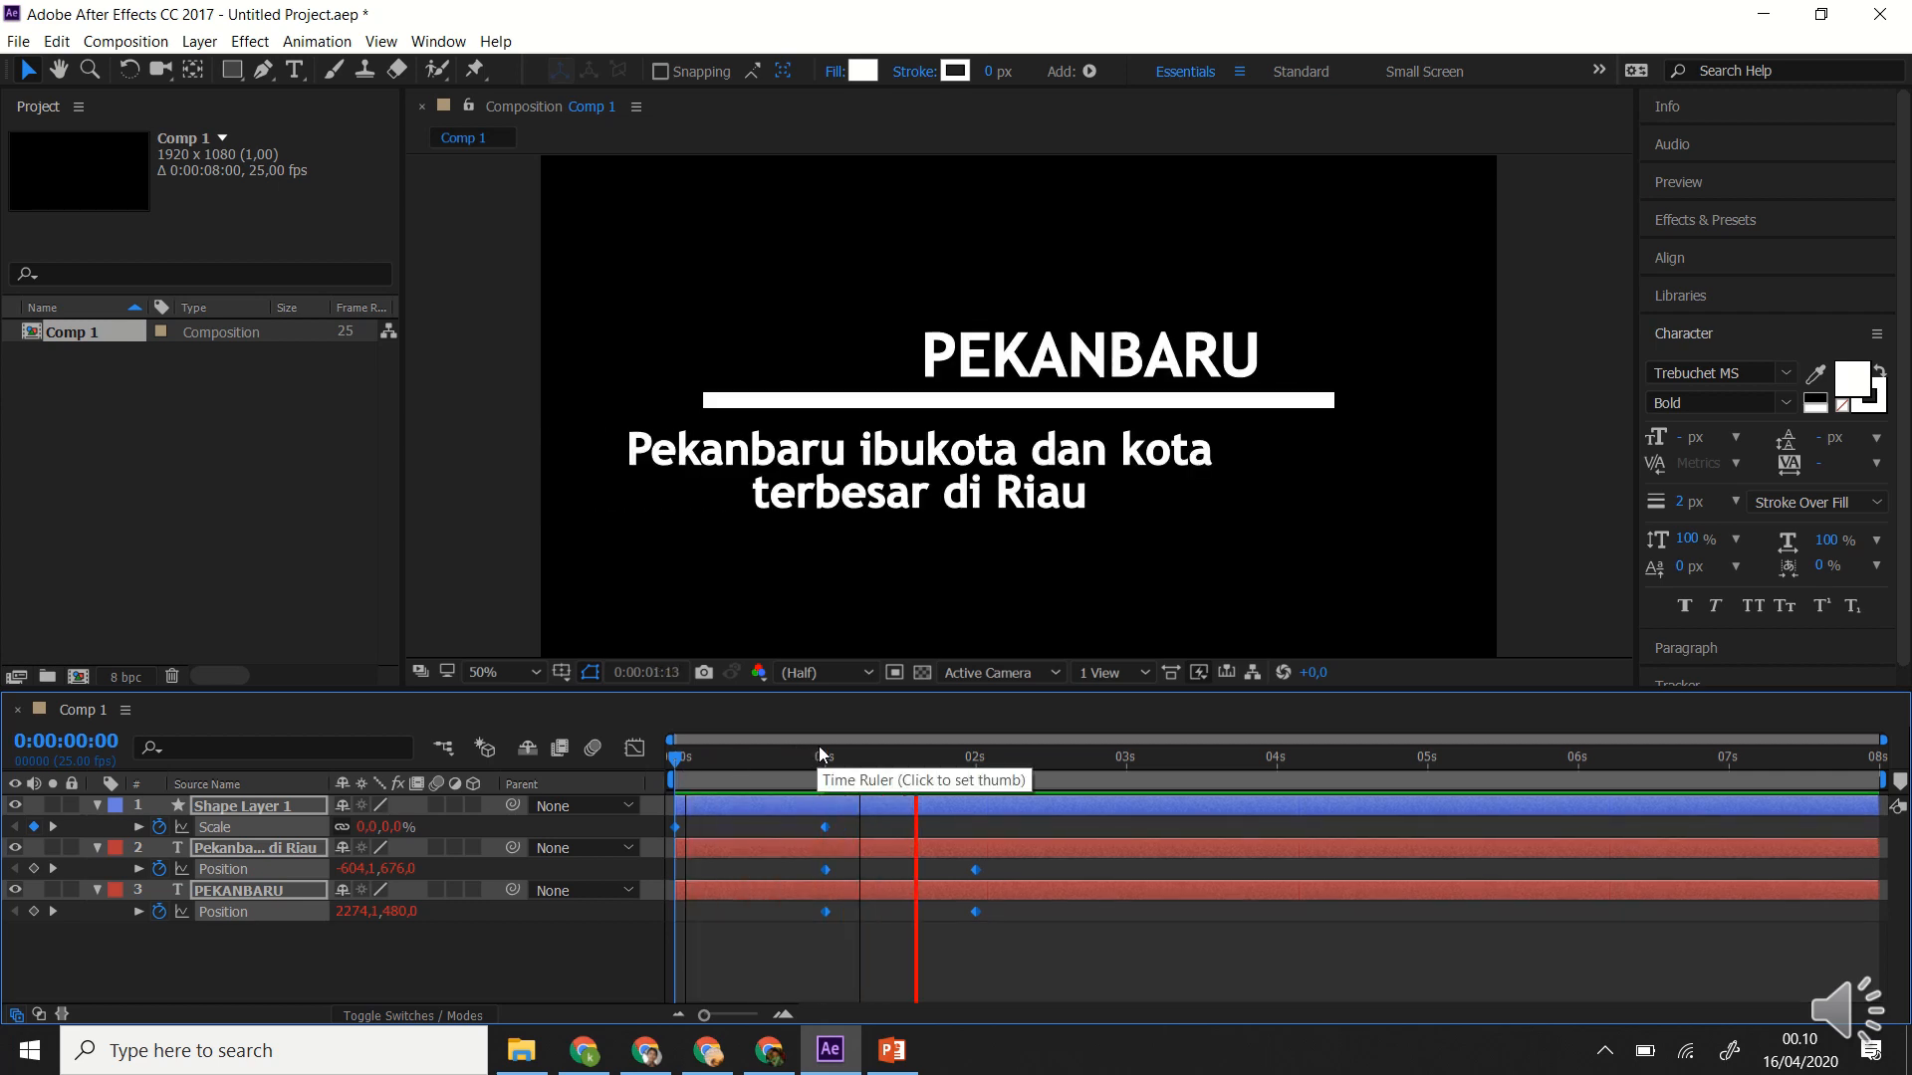
click(1017, 766)
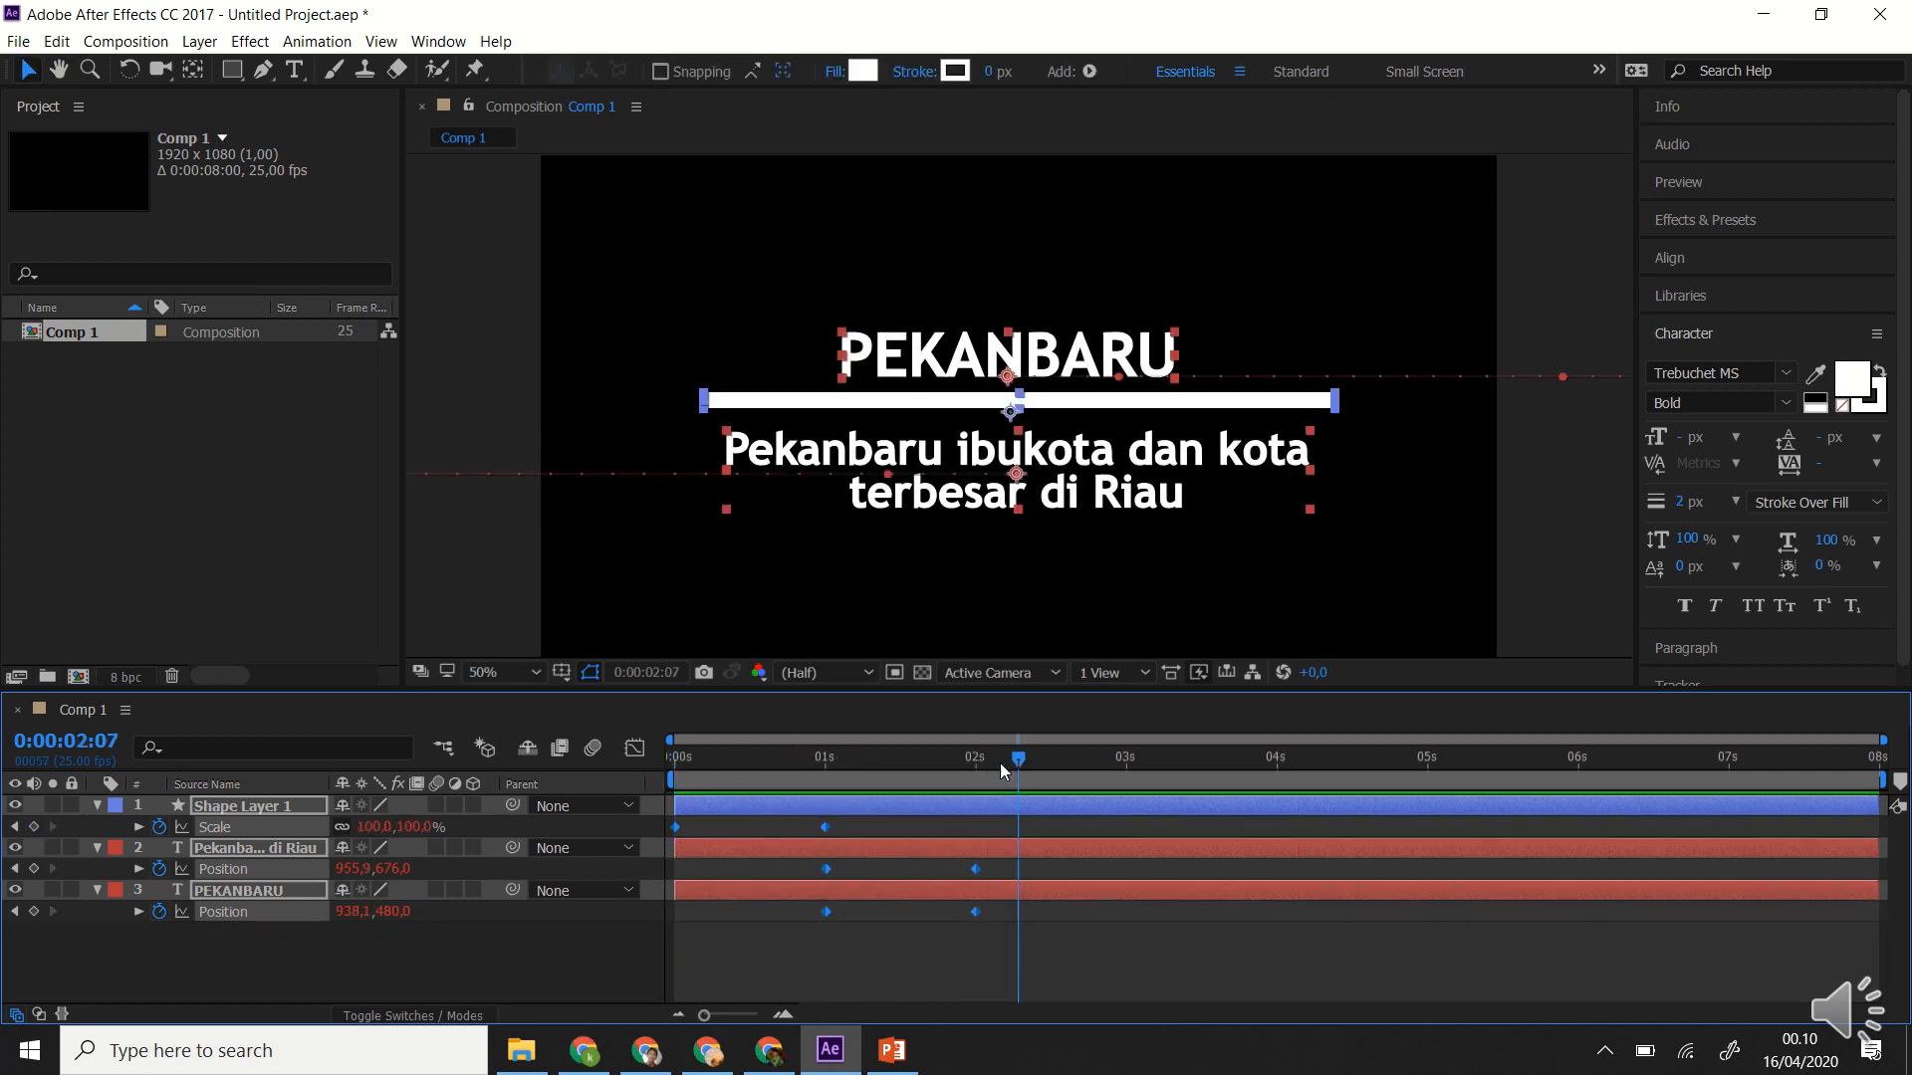
drag(1000, 763, 661, 779)
key(space)
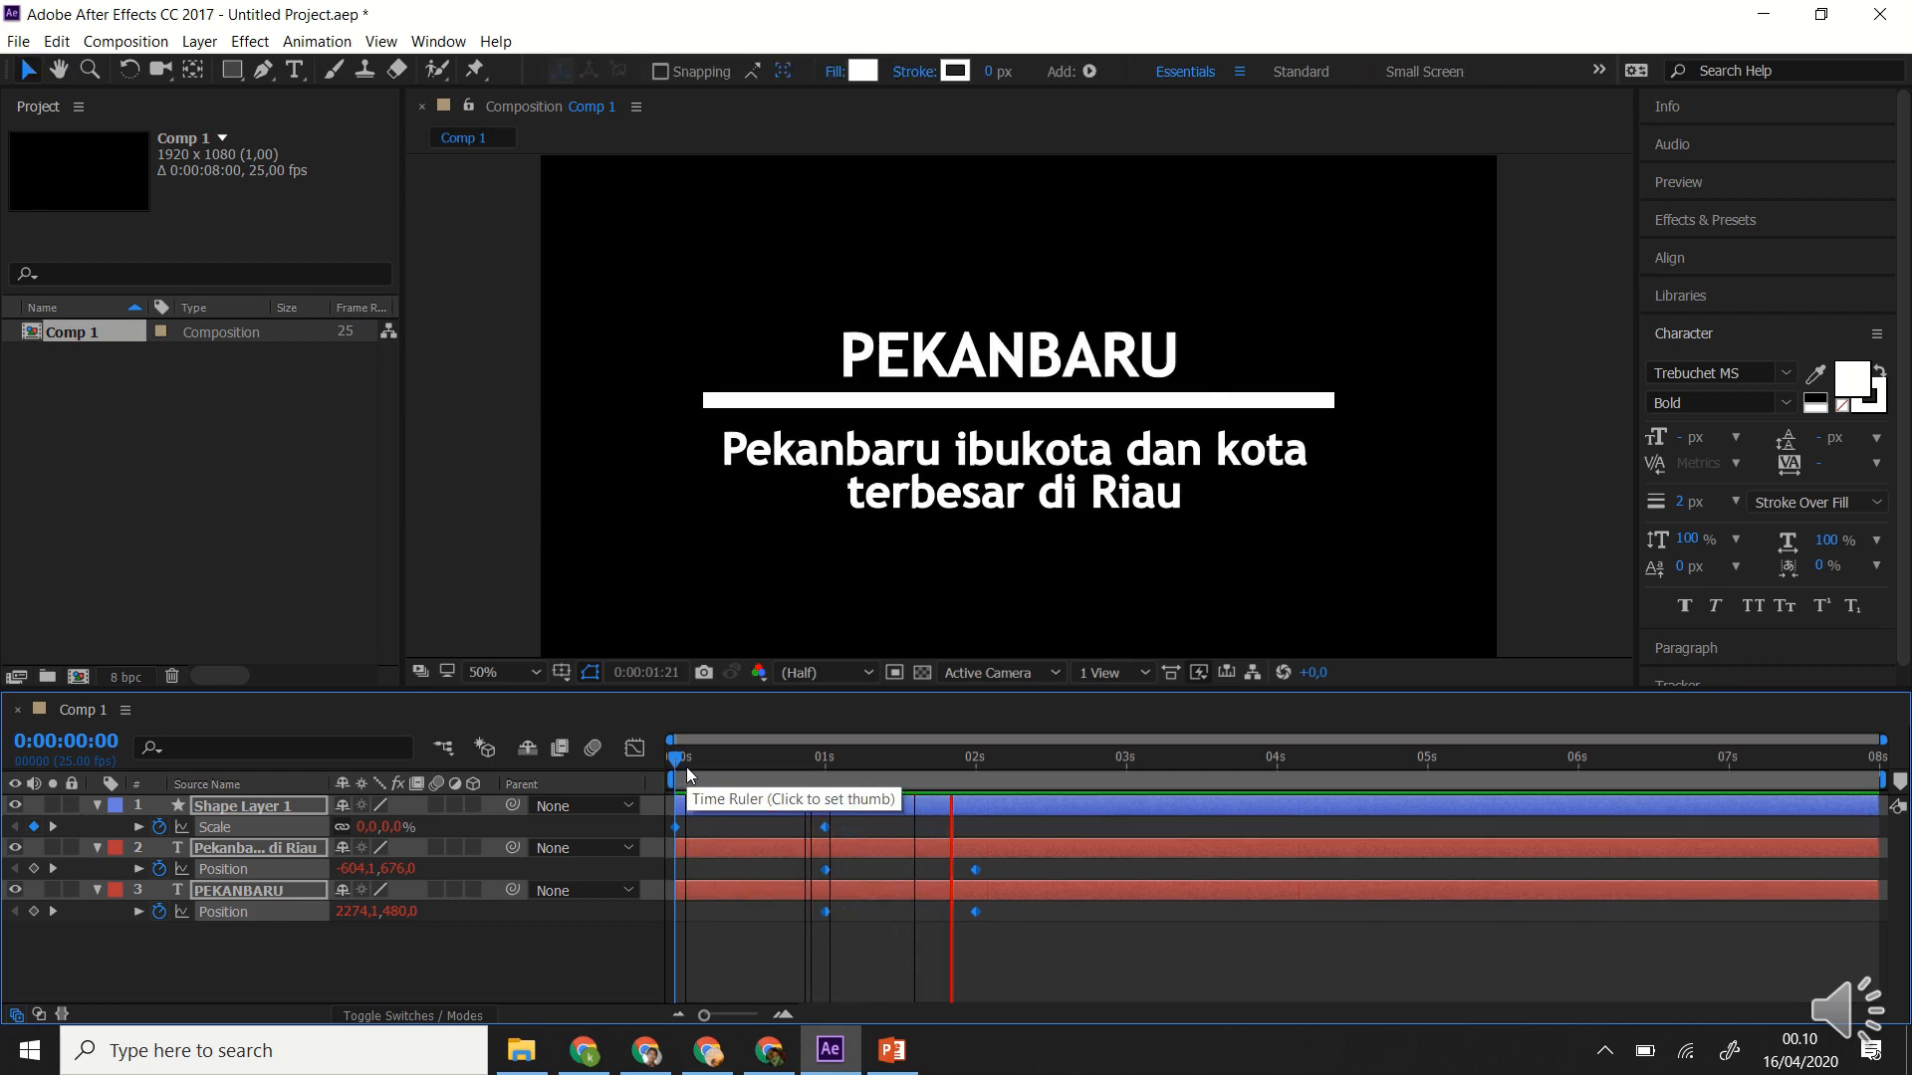
key(space)
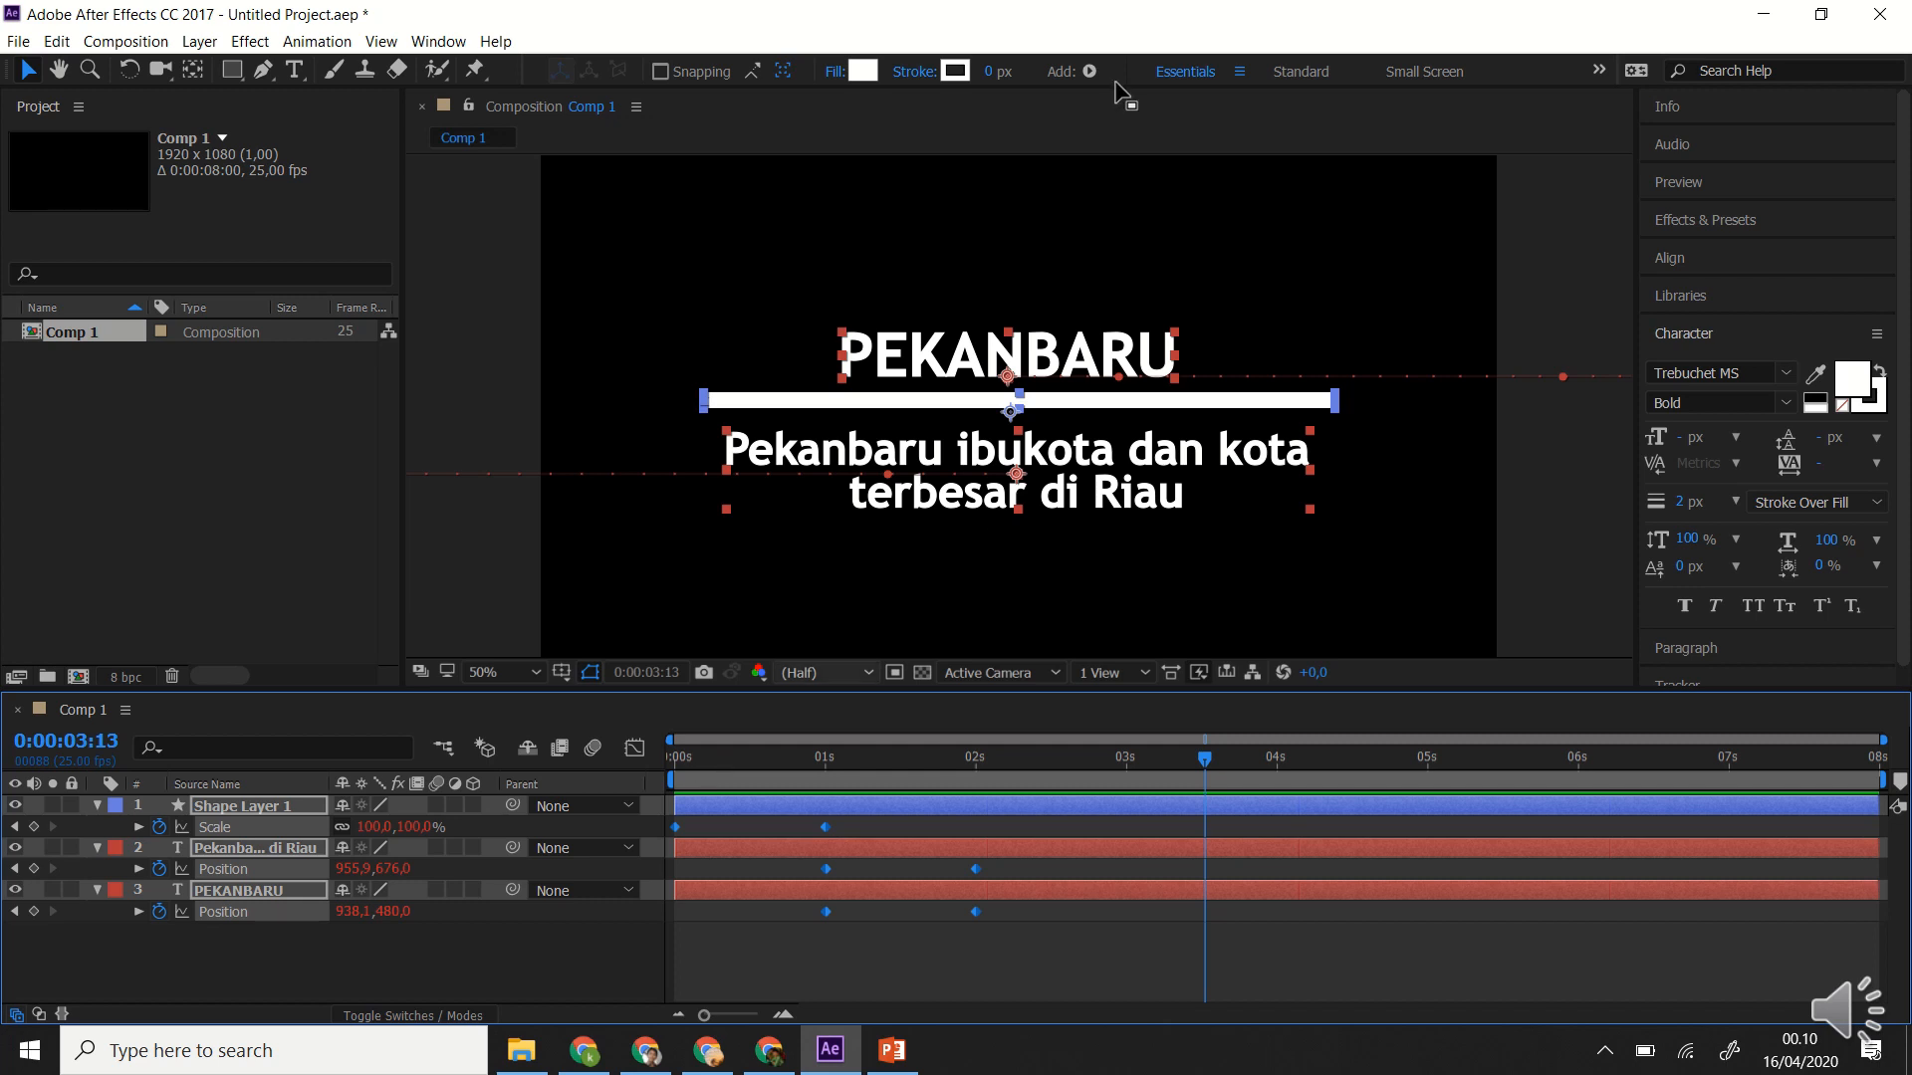
mouse_move(1079, 15)
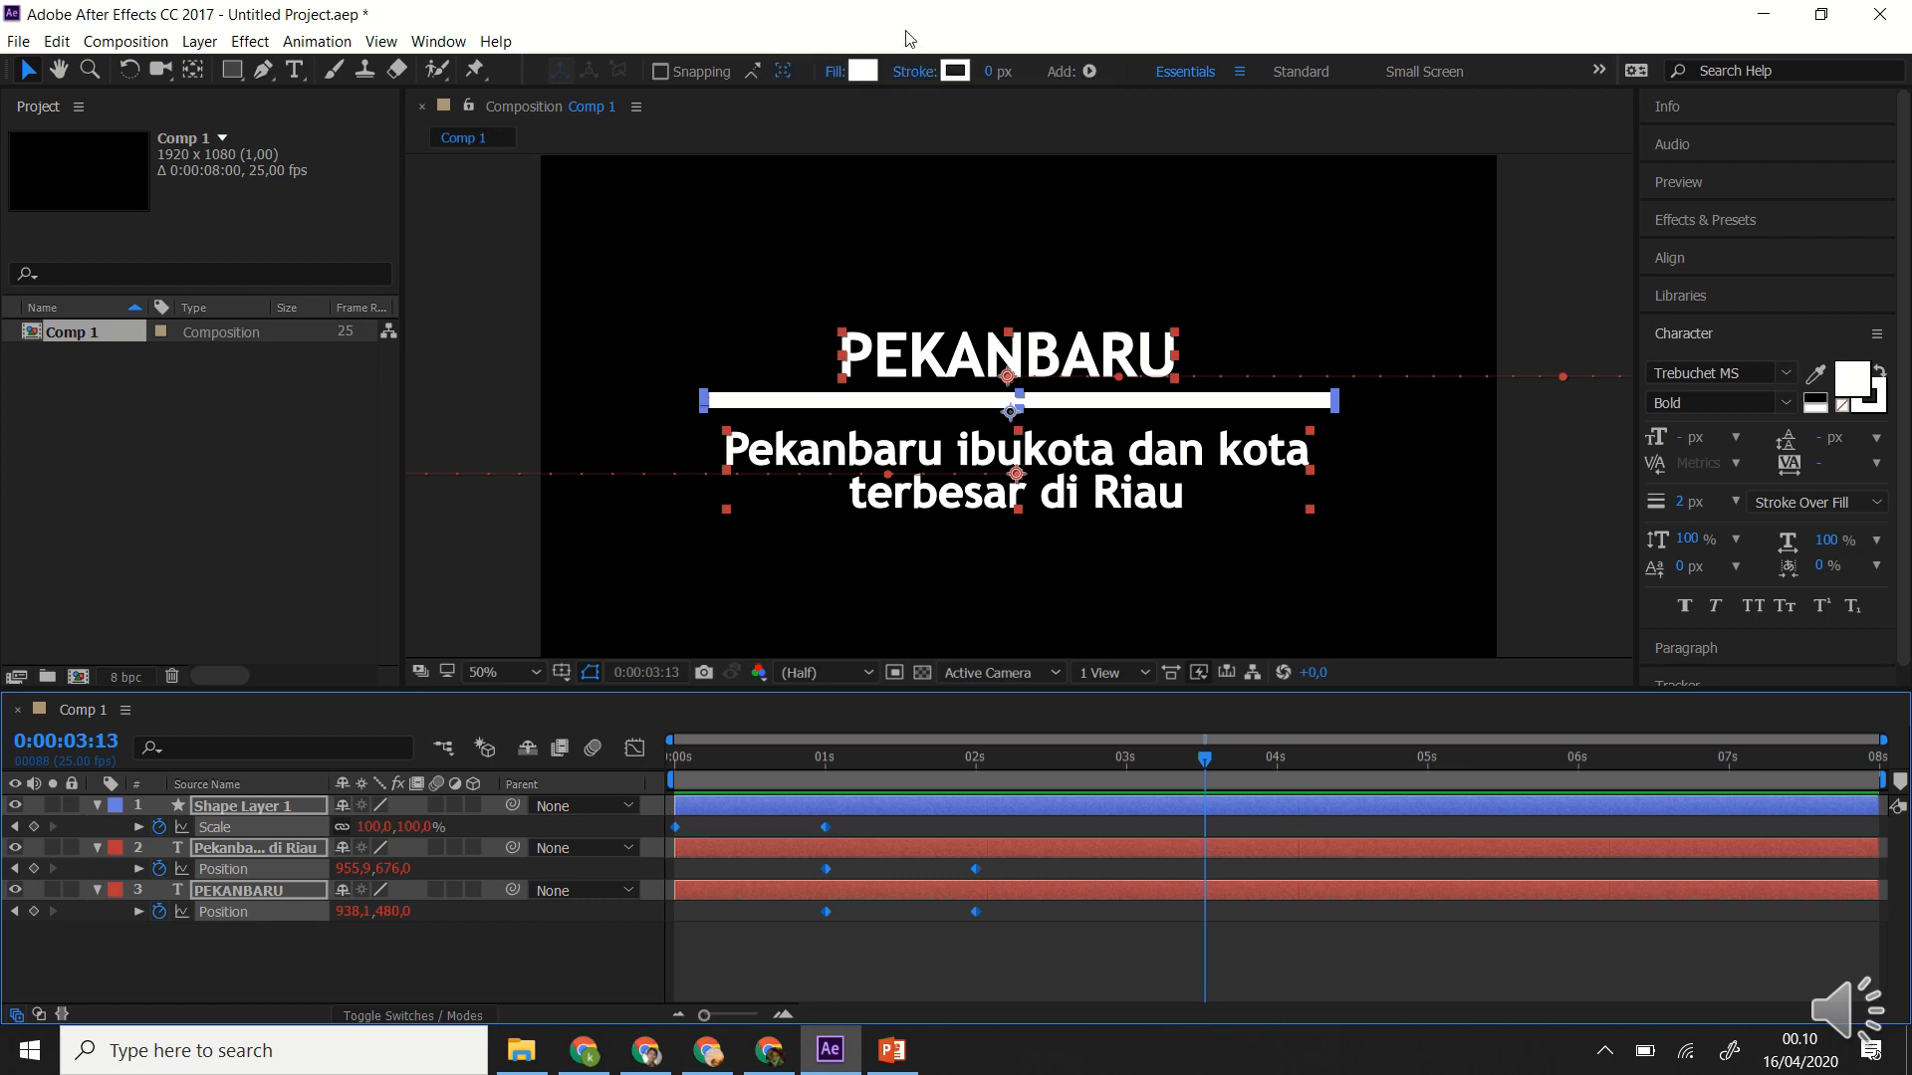
mouse_move(891, 5)
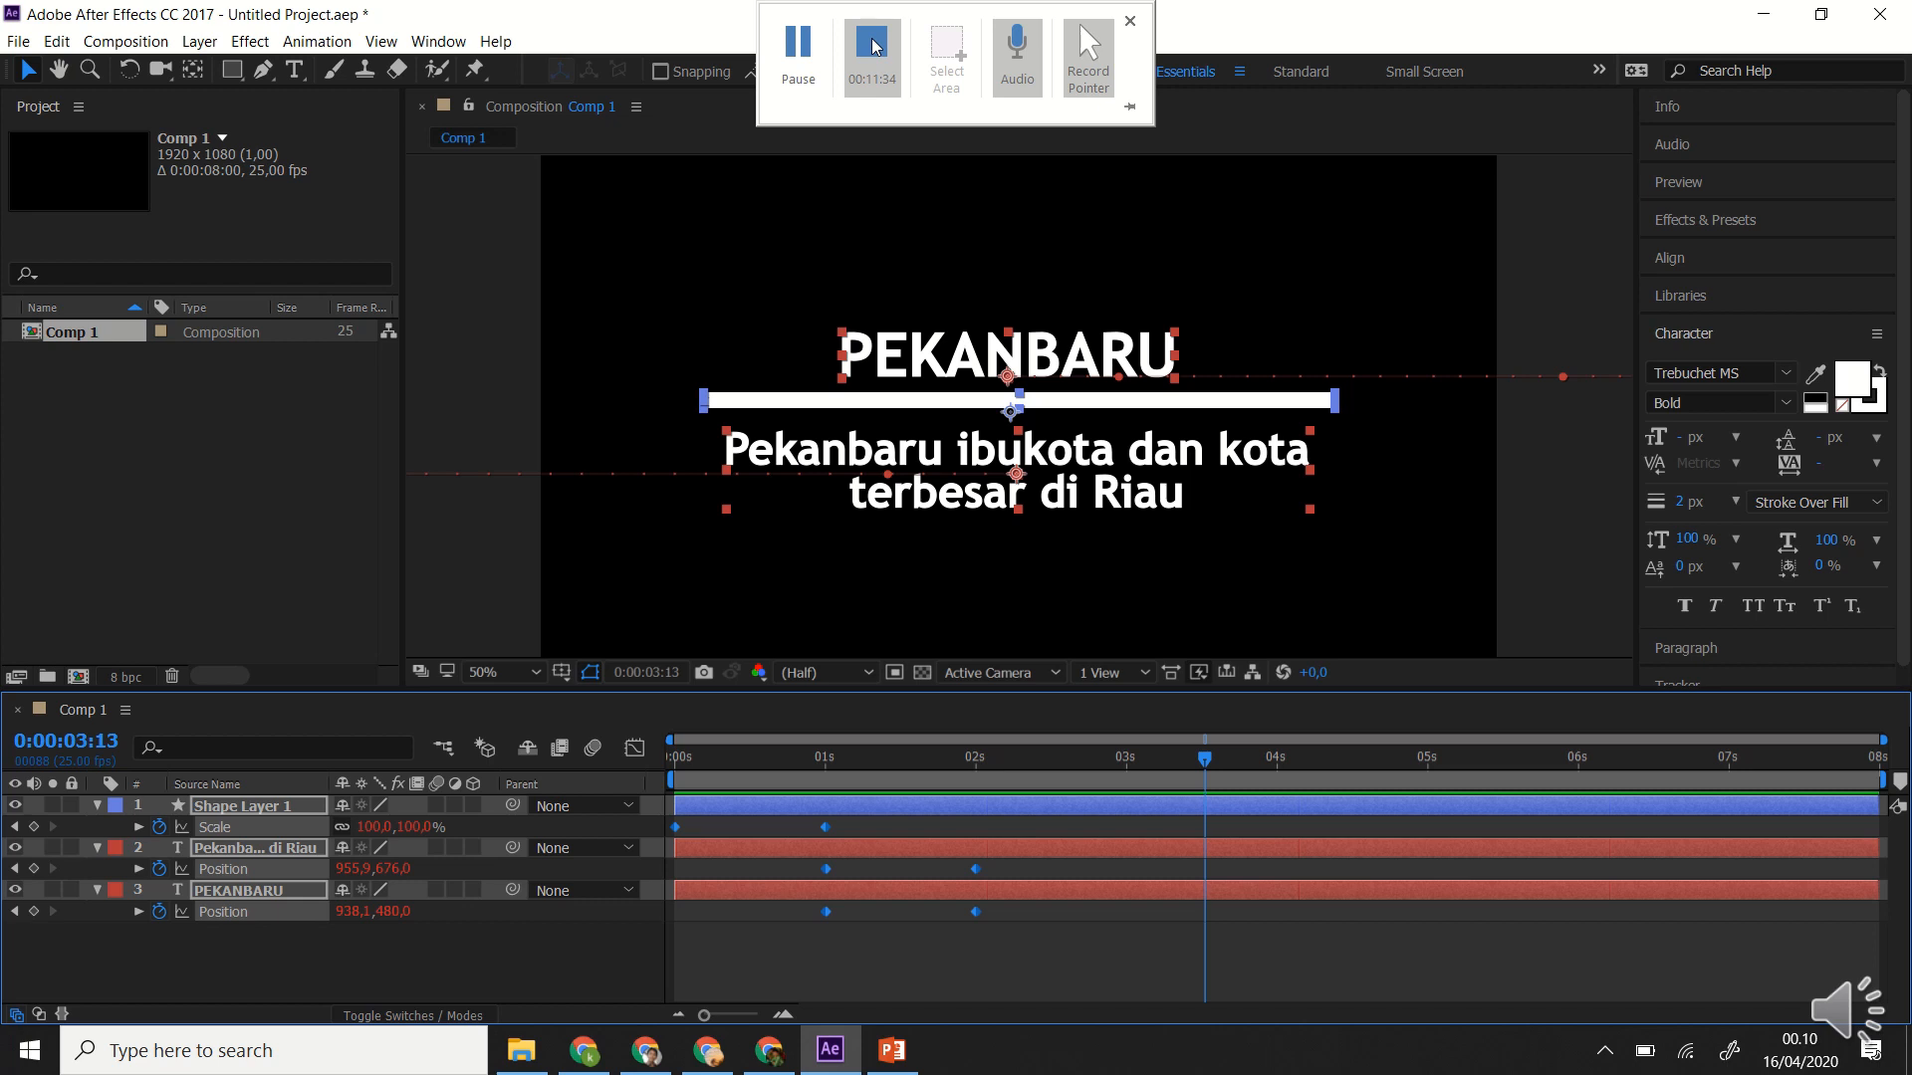
click(872, 47)
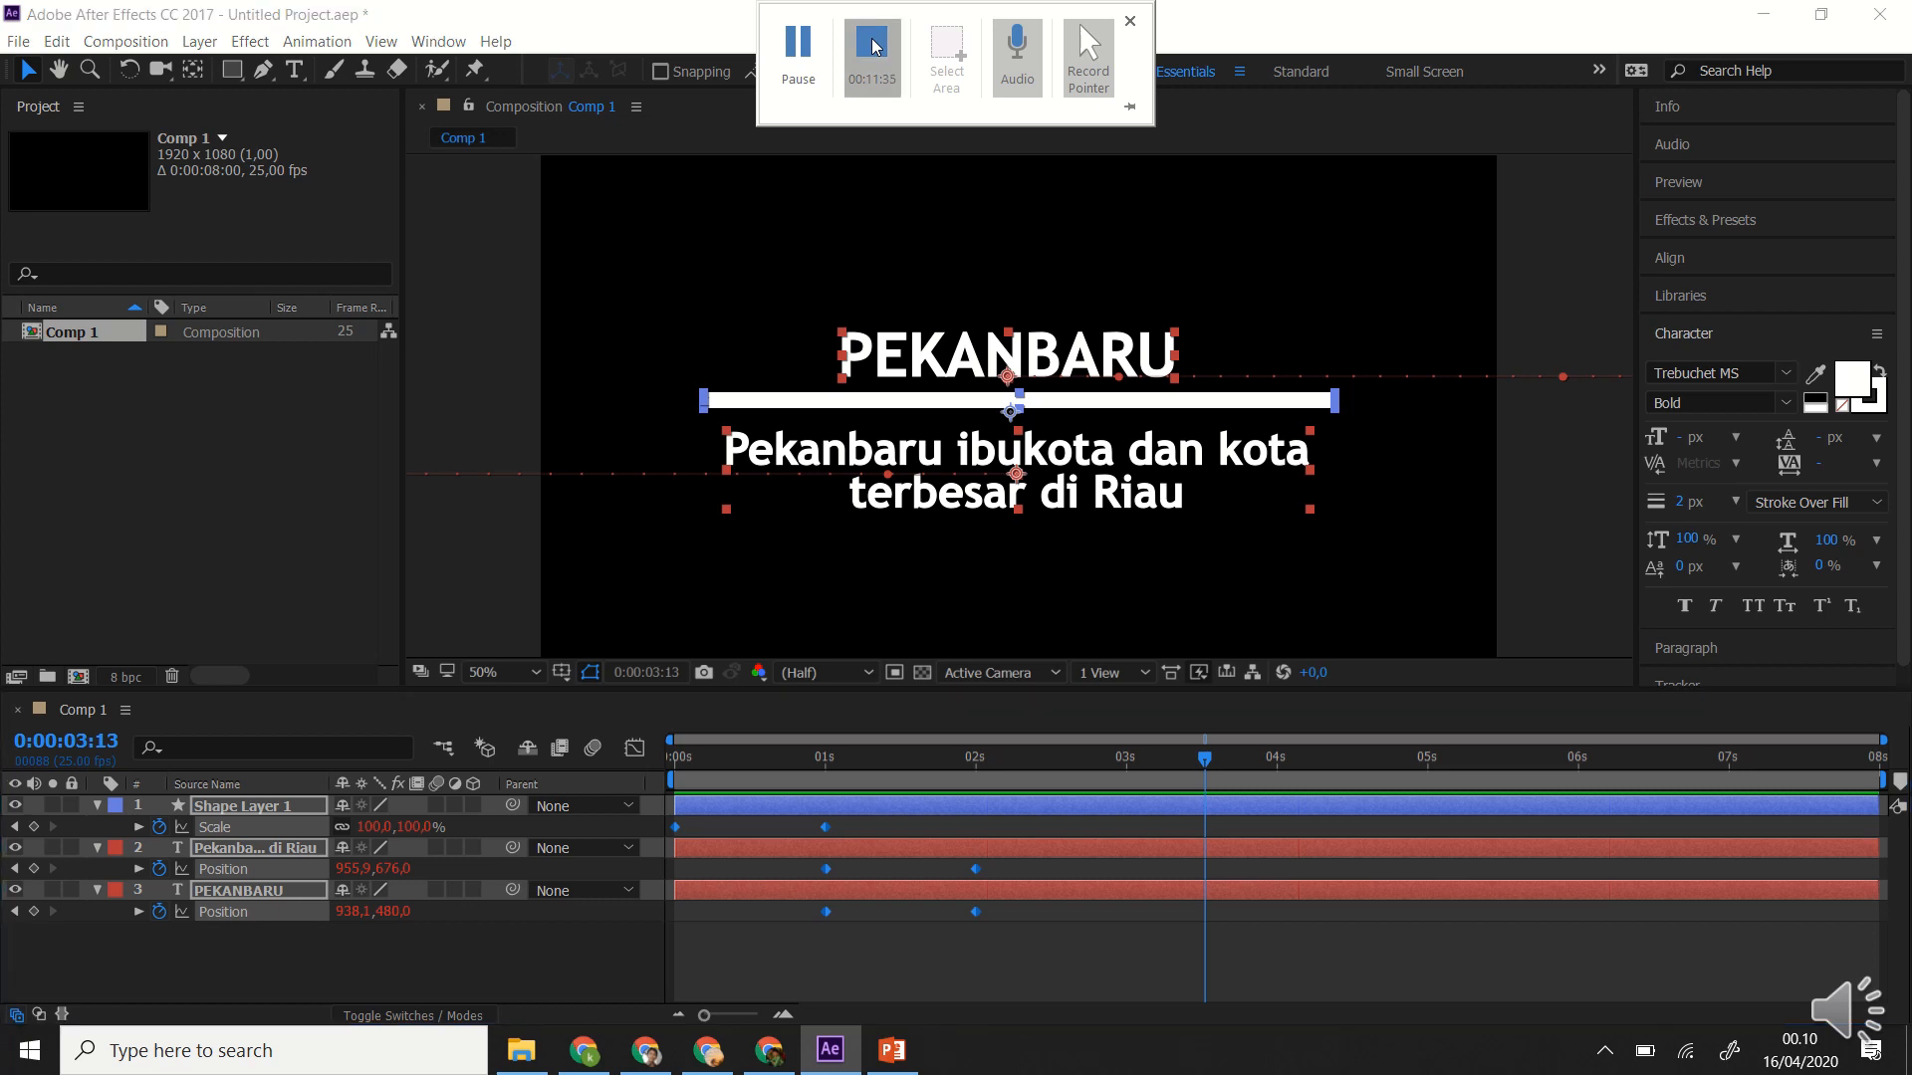